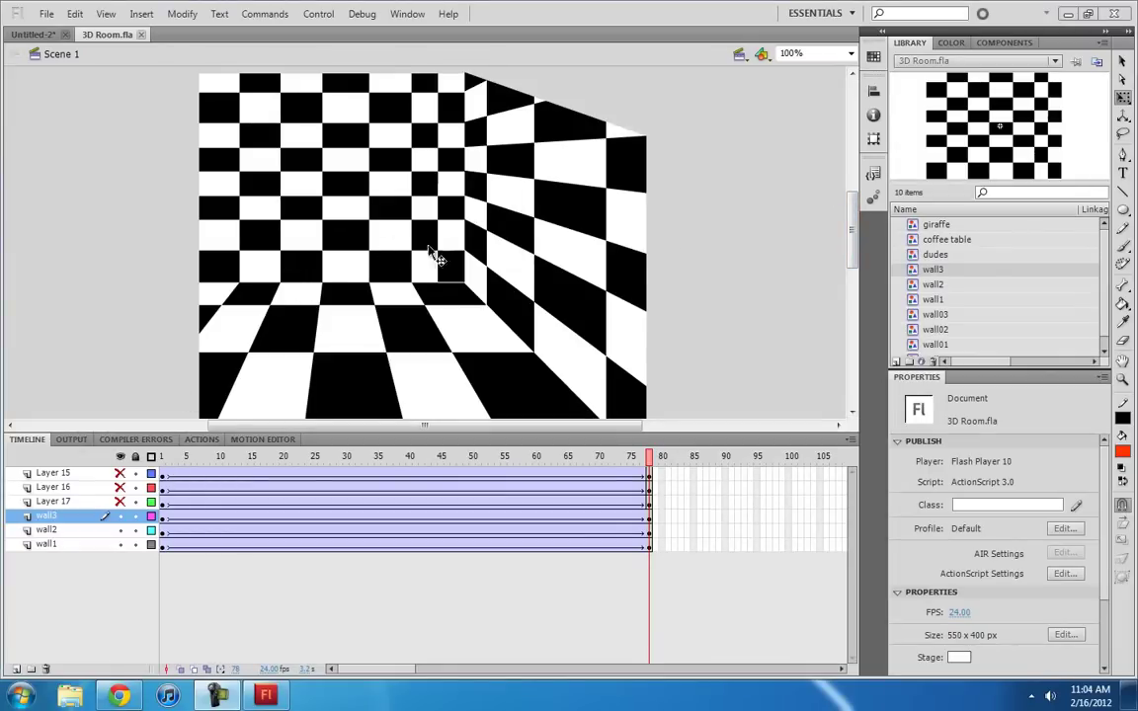
# - Play the room animation, then unhide Layer 15 to show the stick figures
pyautogui.press('Return')
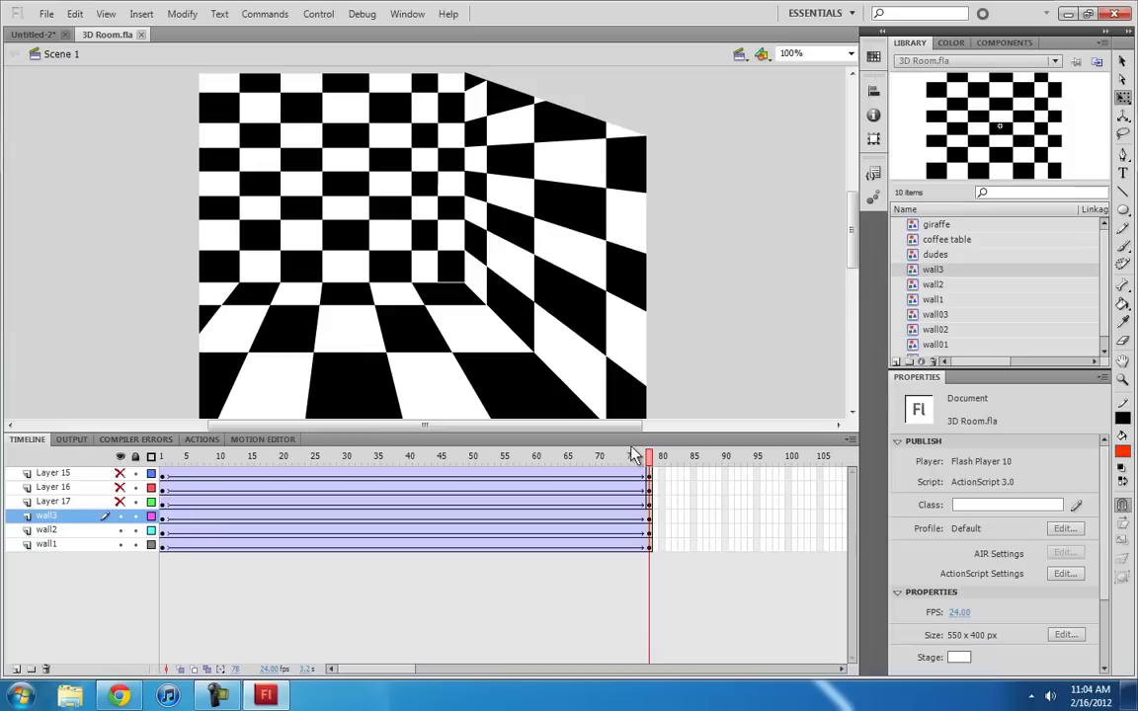
pyautogui.moveTo(161, 463)
pyautogui.mouseDown()
pyautogui.moveTo(550, 481)
pyautogui.moveTo(659, 470)
pyautogui.moveTo(160, 470)
pyautogui.mouseUp()
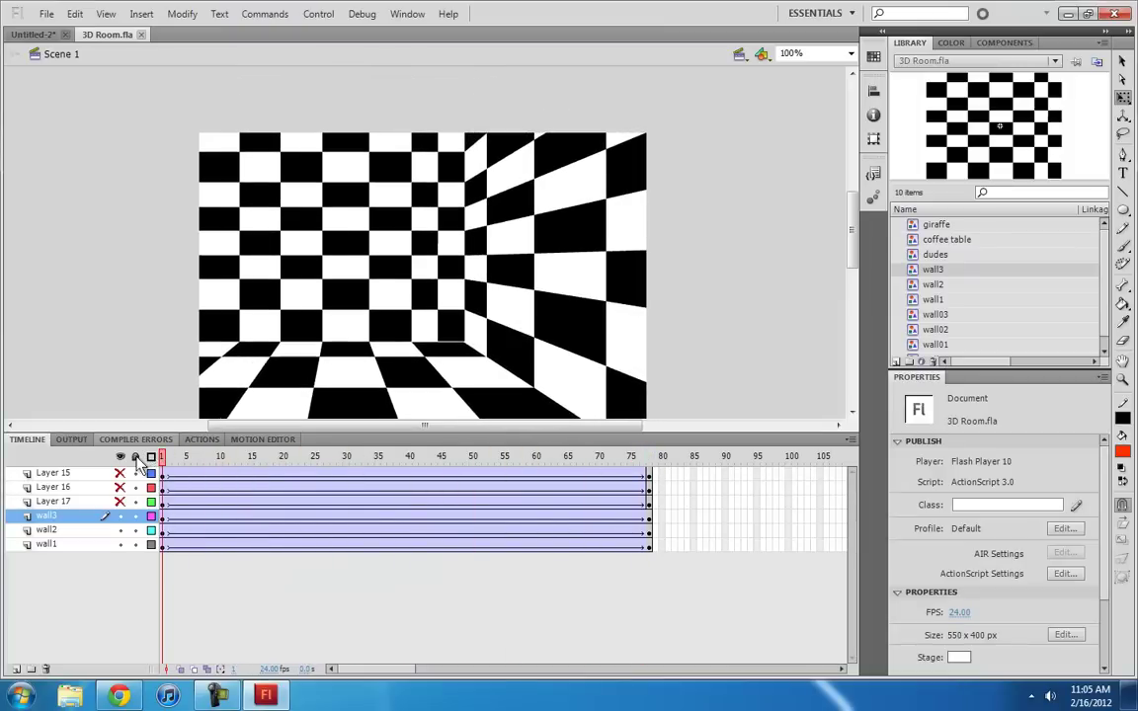
pyautogui.click(119, 473)
pyautogui.press('Return')
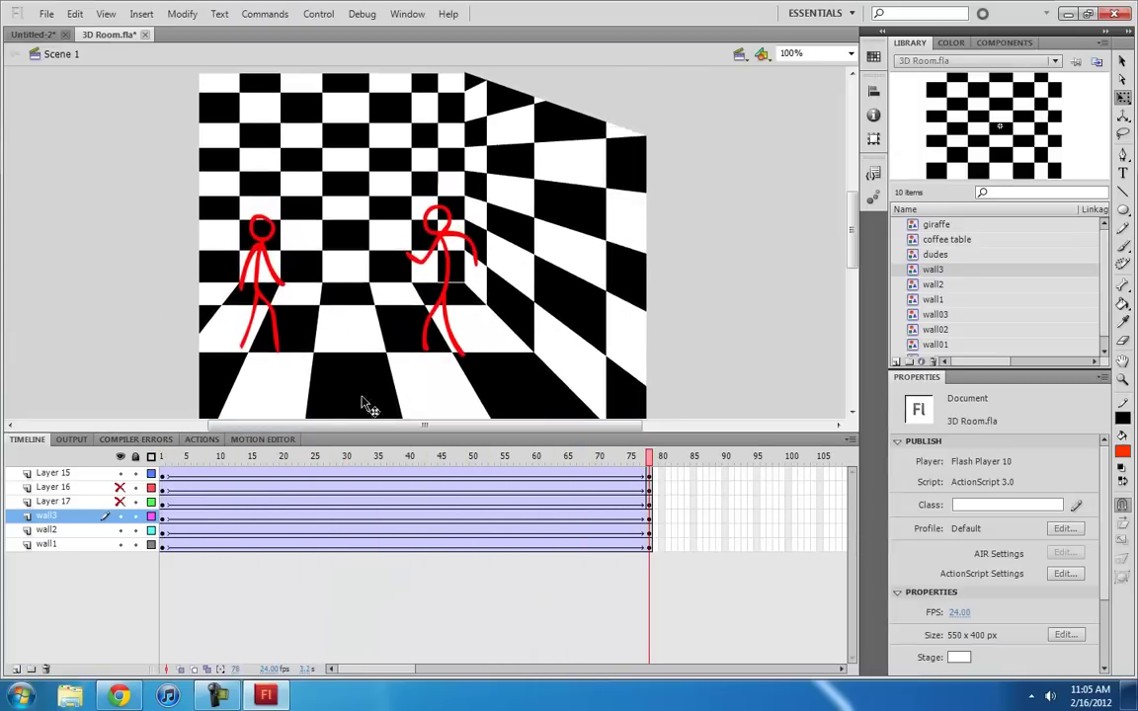
# - Unhide Layers 16 and 17 for the flowered table and giraffe, replay, then go to Untitled-2
pyautogui.click(119, 487)
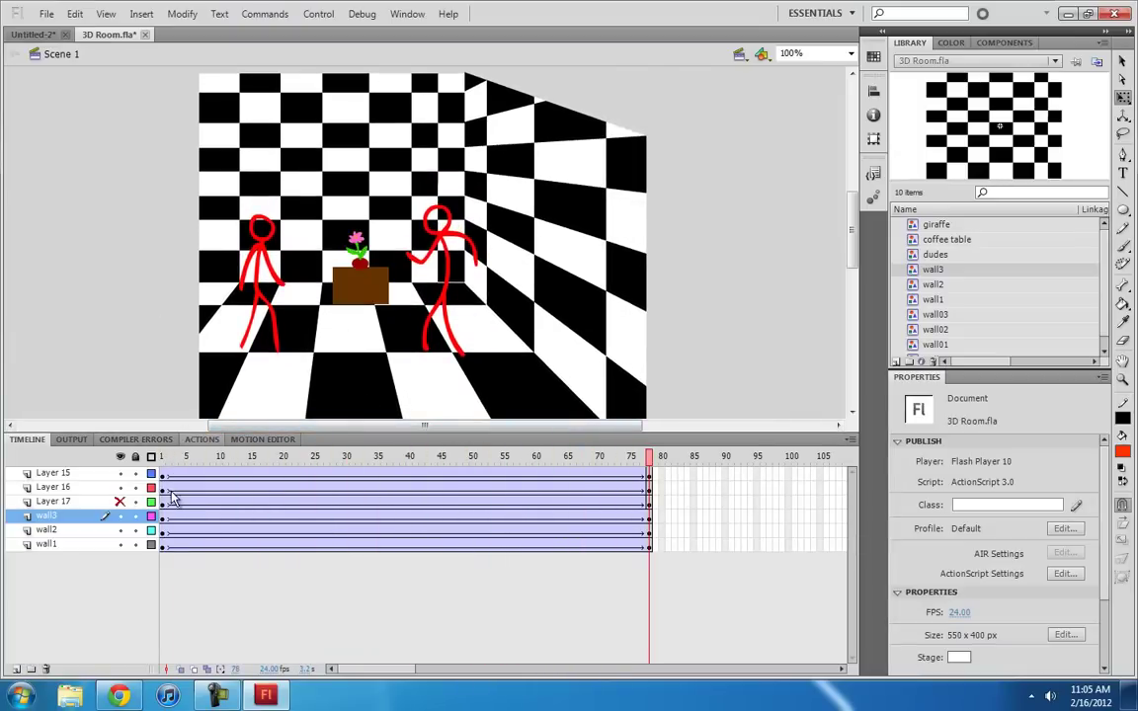
pyautogui.click(166, 489)
pyautogui.press('Return')
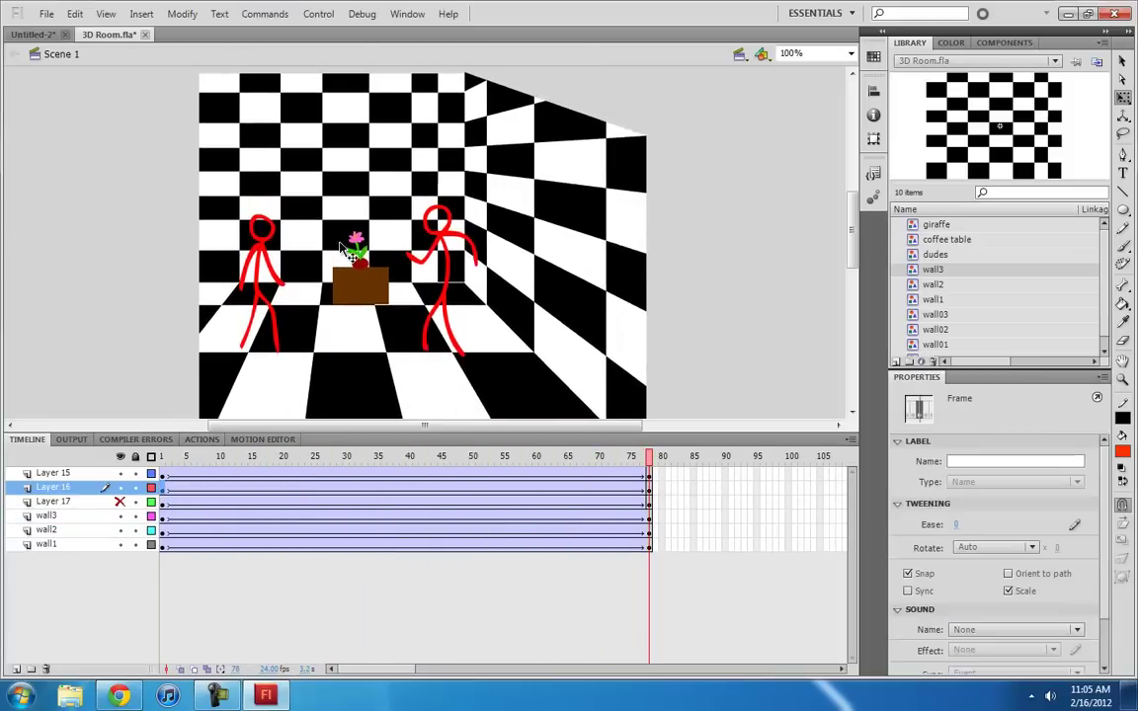
pyautogui.click(120, 502)
pyautogui.press('Return')
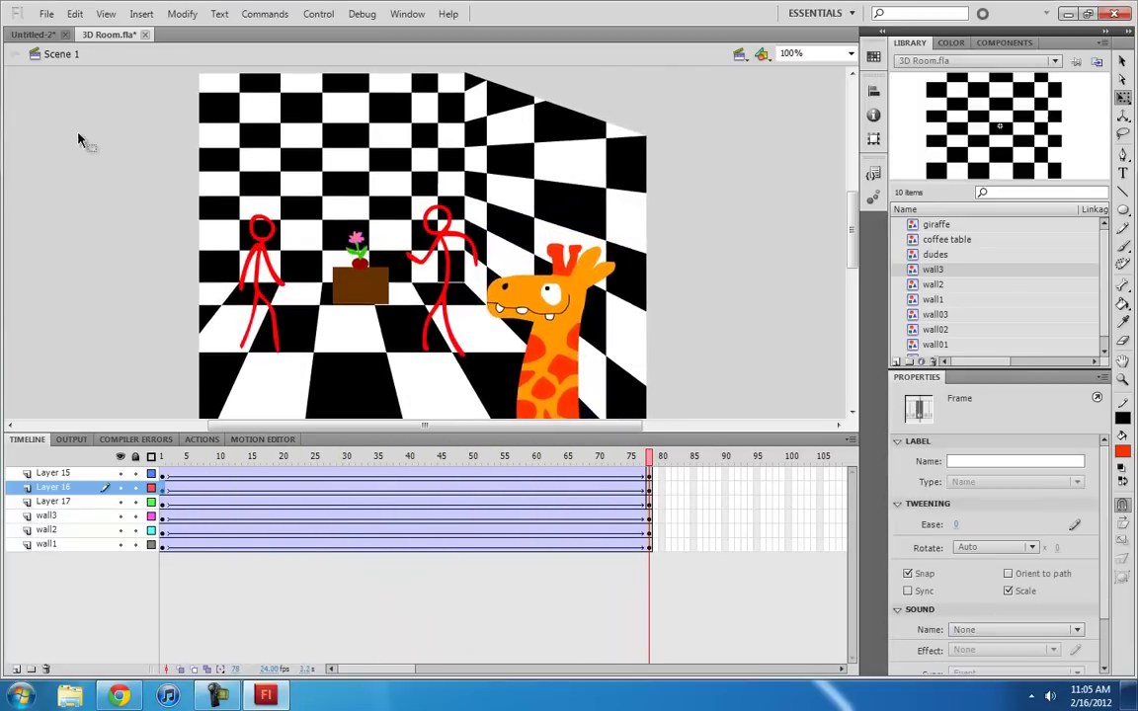
pyautogui.click(35, 34)
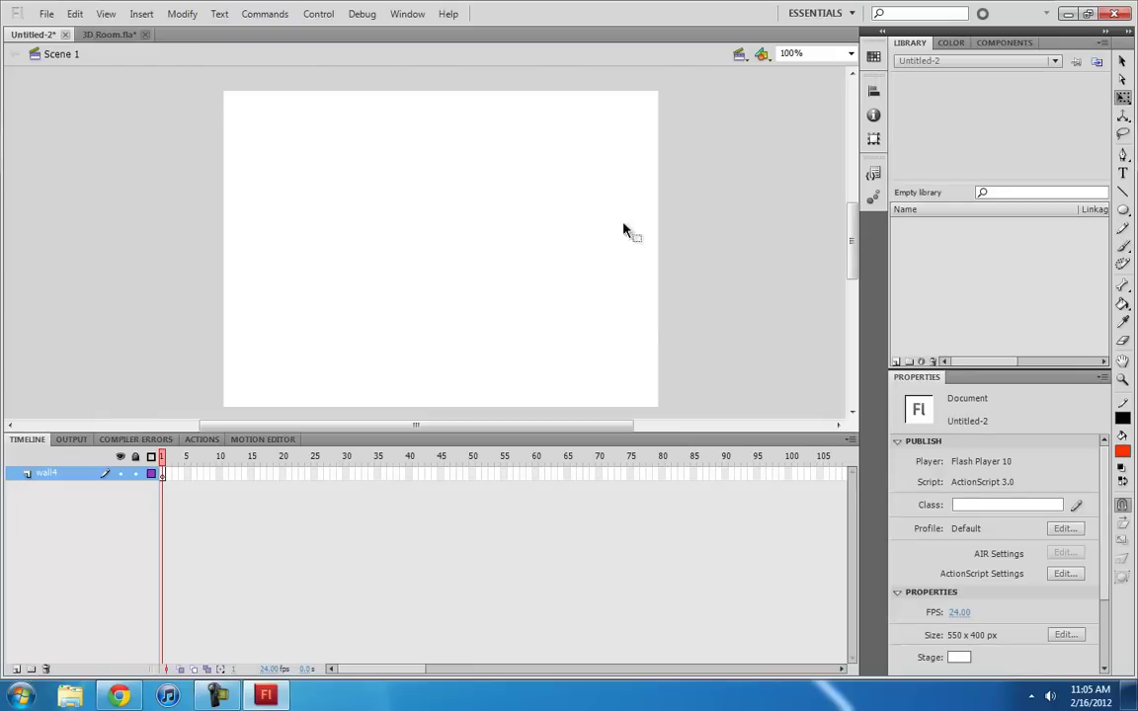
# - With the Rectangle tool and fill set to none, draw the back wall's outline rectangle
pyautogui.click(1123, 212)
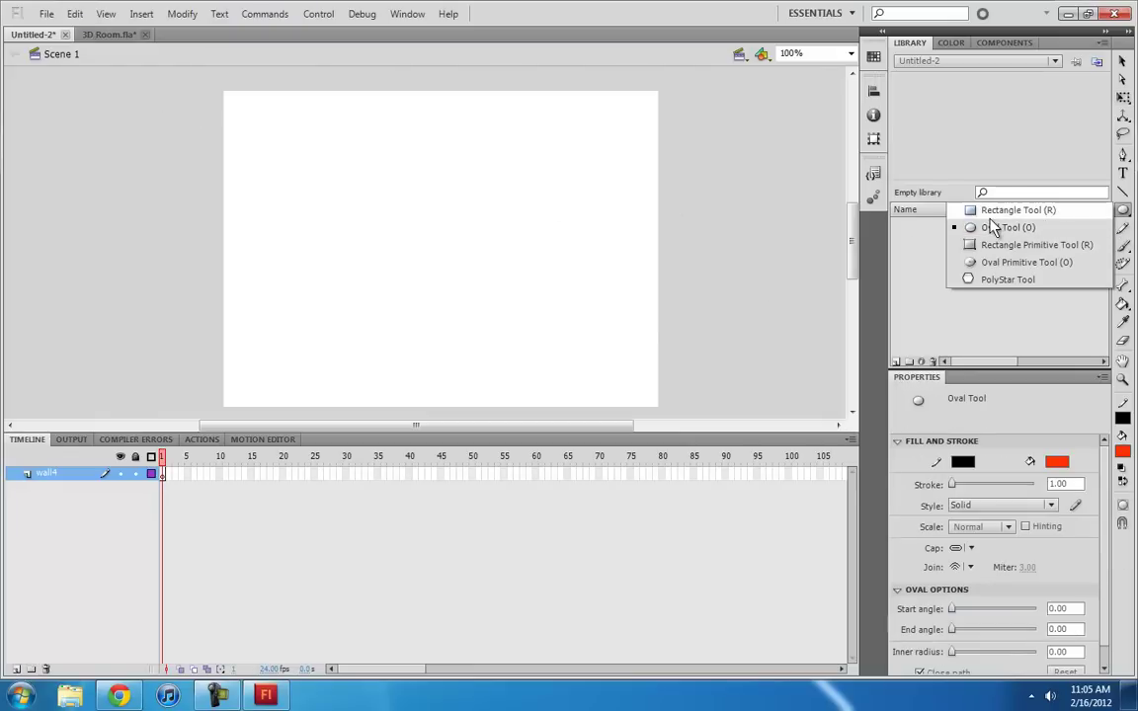
pyautogui.click(1028, 206)
pyautogui.moveTo(242, 128); pyautogui.dragTo(501, 293)
pyautogui.hotkey('ctrl', 'z')
pyautogui.click(1056, 461)
pyautogui.click(1108, 468)
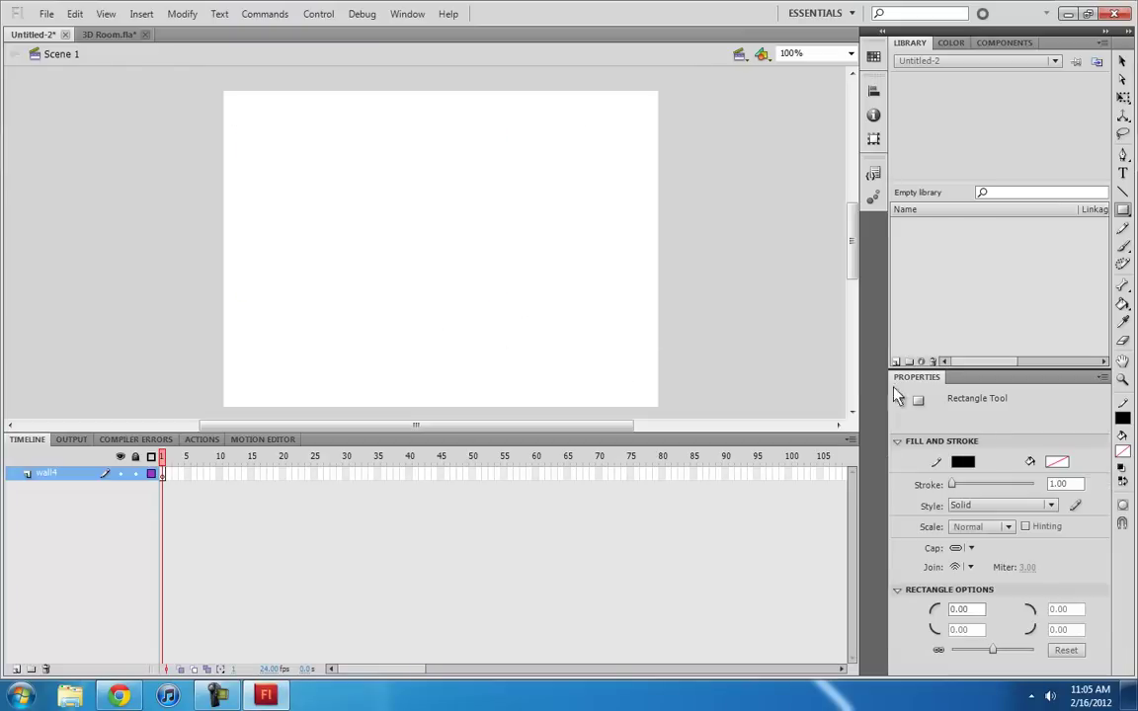
pyautogui.moveTo(273, 154); pyautogui.dragTo(454, 266)
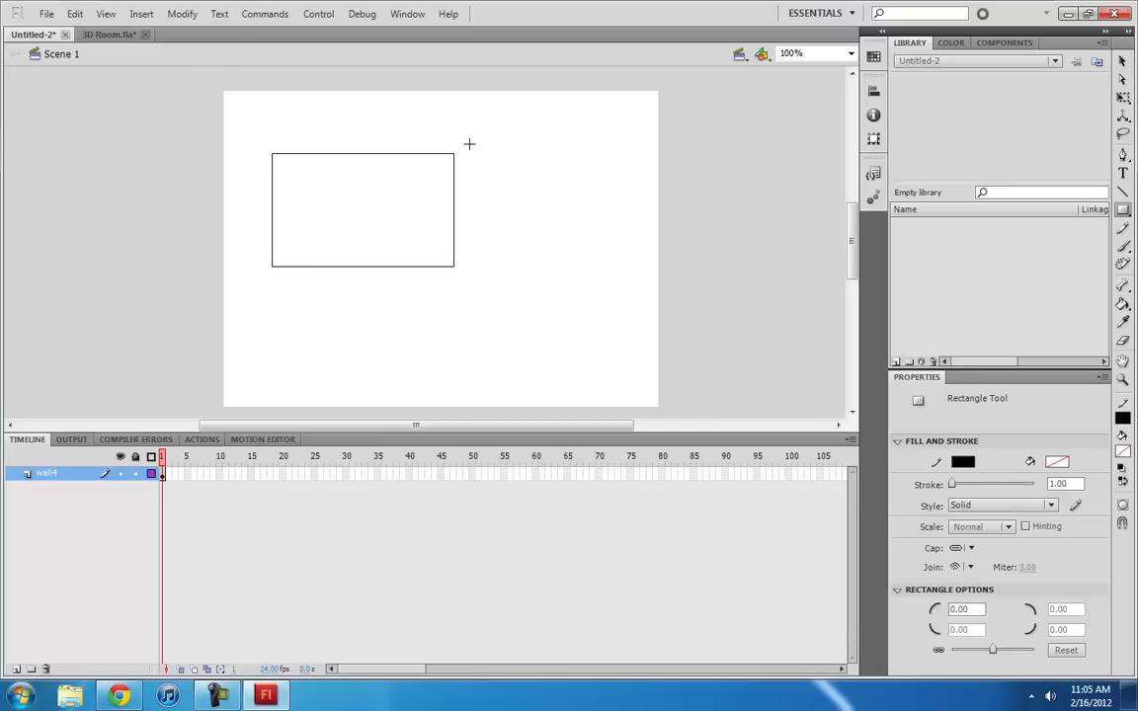
pyautogui.hotkey('ctrl', 'z')
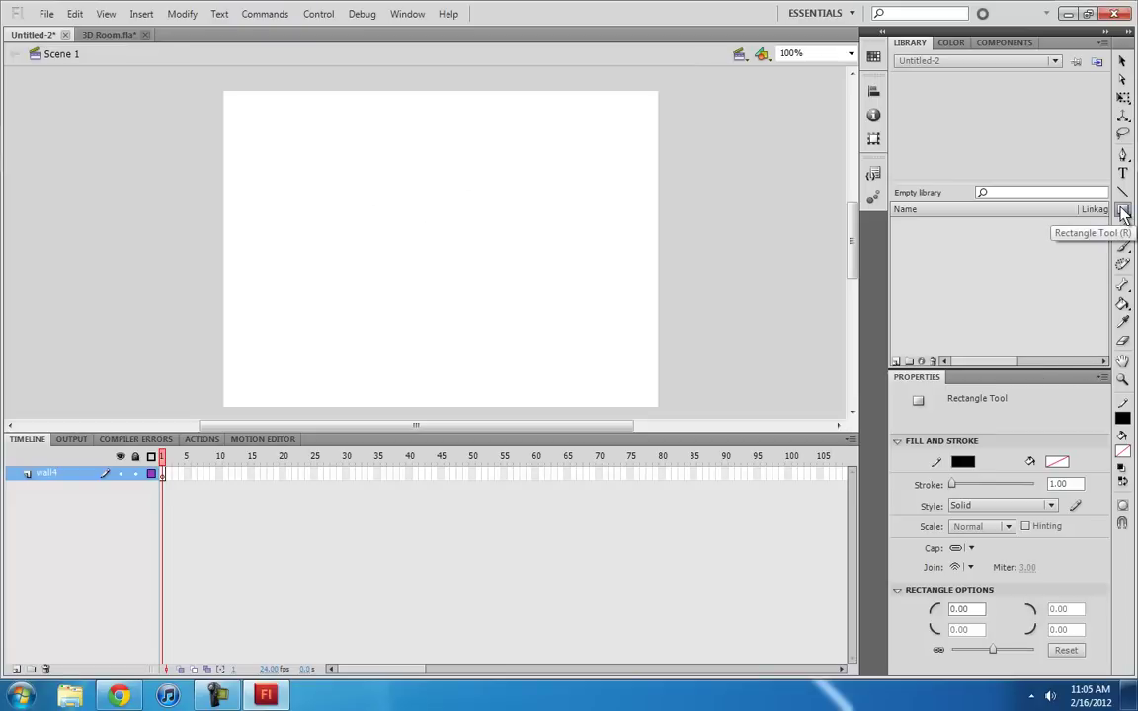
pyautogui.click(1124, 457)
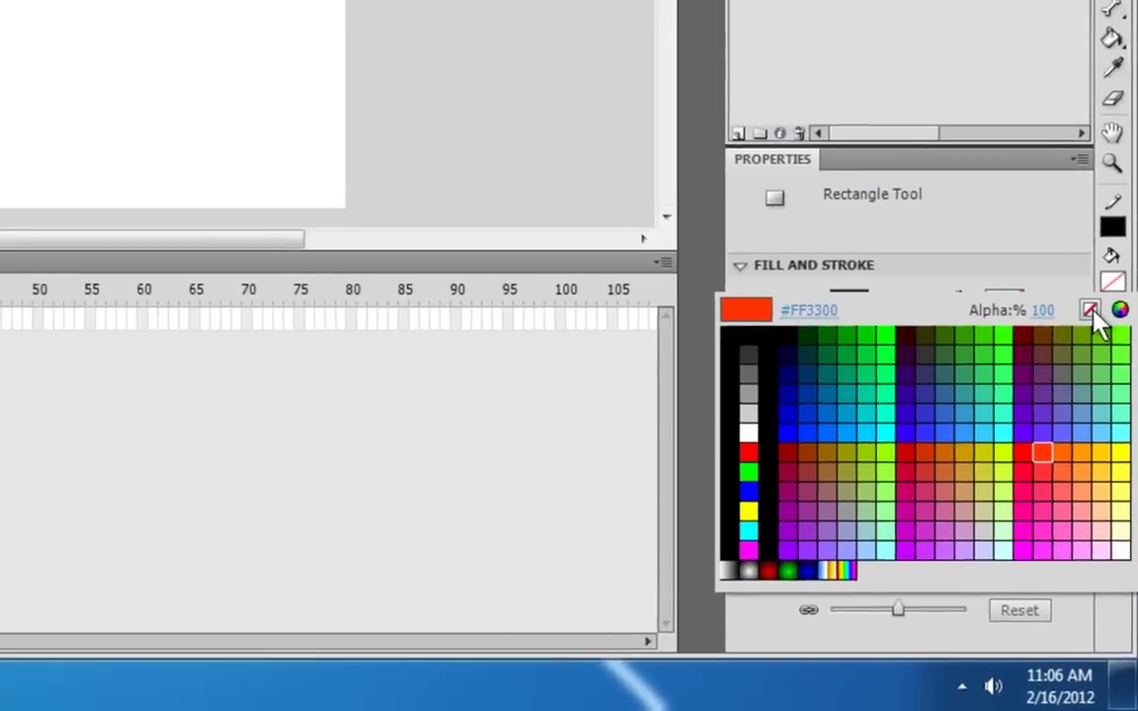
pyautogui.click(1086, 275)
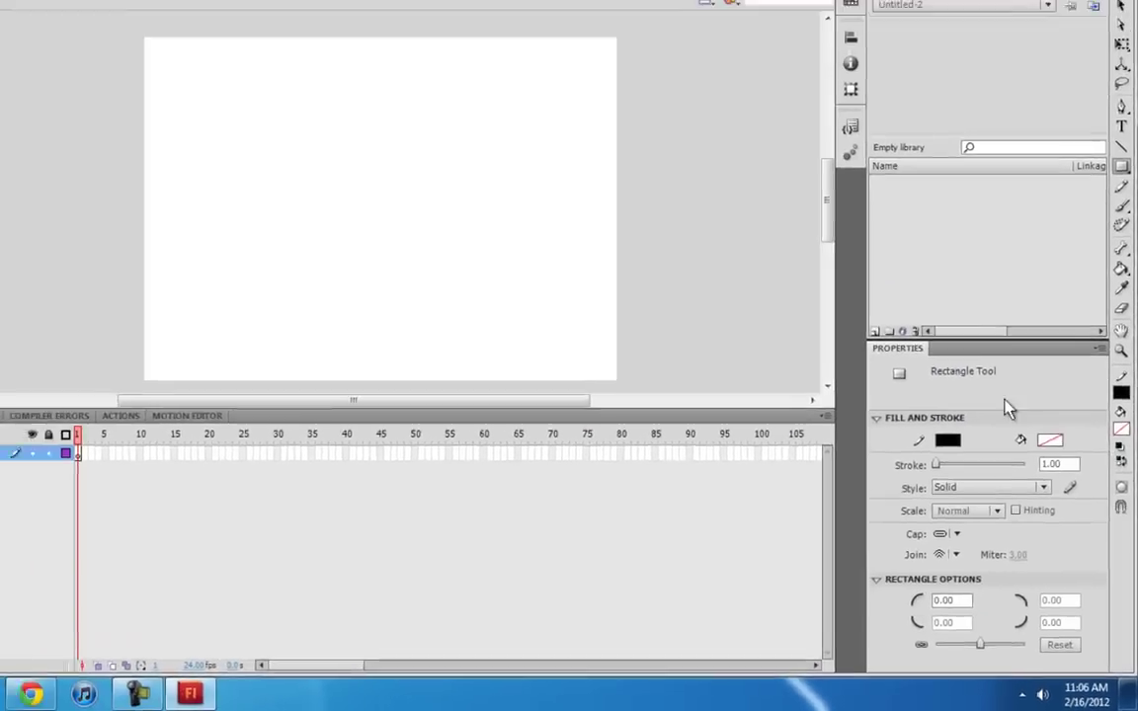
pyautogui.moveTo(277, 157); pyautogui.dragTo(514, 307)
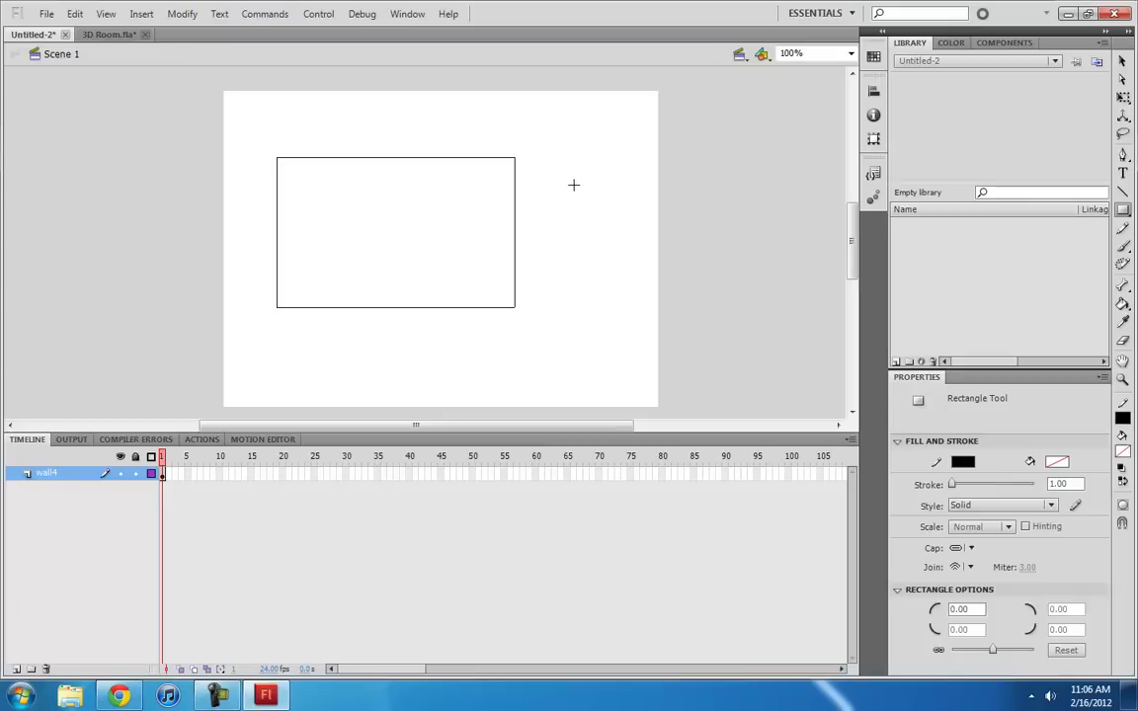
# - Draw slanted and vertical lines from the rectangle's corners outlining the right wall and floor
pyautogui.click(1124, 191)
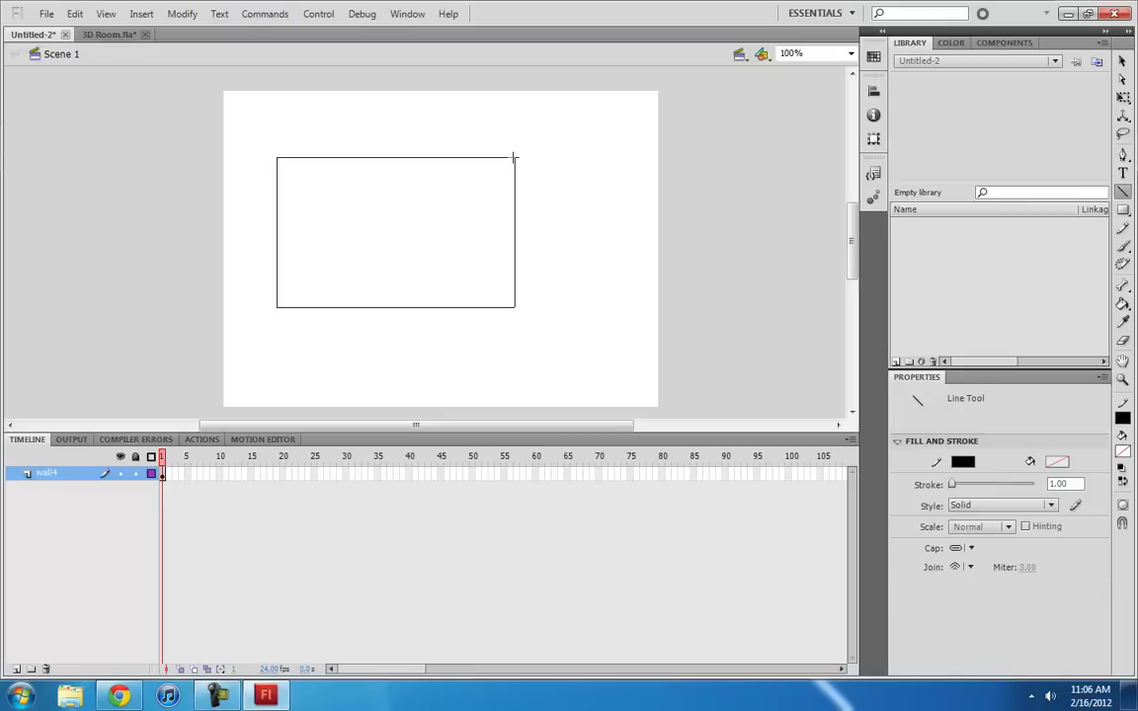
pyautogui.moveTo(514, 156)
pyautogui.mouseDown()
pyautogui.moveTo(615, 141)
pyautogui.moveTo(627, 401)
pyautogui.moveTo(516, 293)
pyautogui.moveTo(512, 307)
pyautogui.mouseUp()
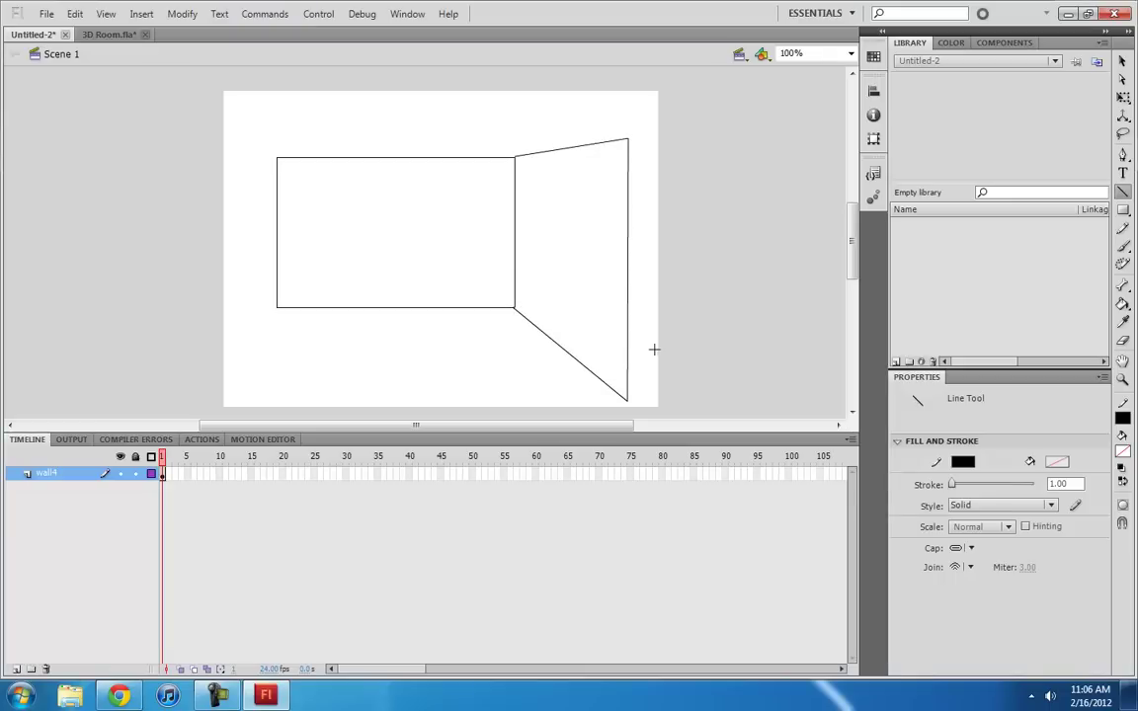
pyautogui.hotkey('ctrl', 'z')
pyautogui.hotkey('ctrl', 'z')
pyautogui.hotkey('ctrl', 'z')
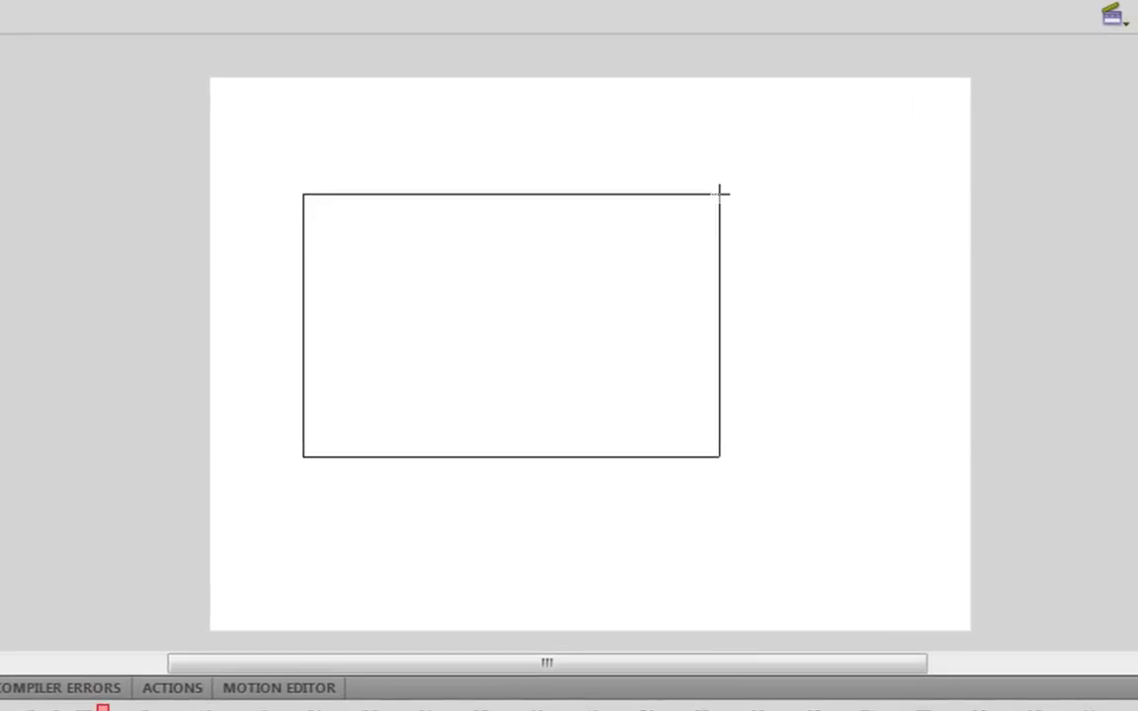
pyautogui.moveTo(631, 178); pyautogui.dragTo(757, 138)
pyautogui.moveTo(758, 138); pyautogui.dragTo(758, 403)
pyautogui.moveTo(875, 466)
pyautogui.mouseDown()
pyautogui.moveTo(876, 597)
pyautogui.moveTo(719, 458)
pyautogui.mouseUp()
pyautogui.moveTo(875, 596); pyautogui.dragTo(282, 587)
pyautogui.moveTo(282, 587); pyautogui.dragTo(303, 457)
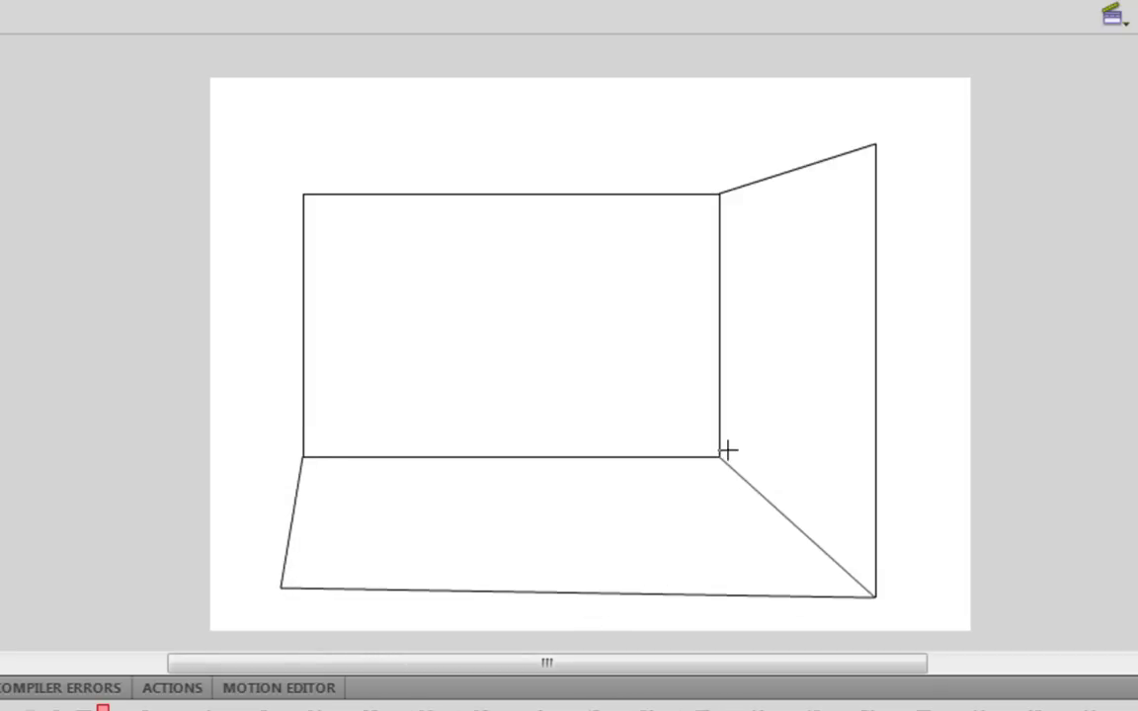
# - Close the floor outline, then scale the whole room outline past the stage edges and nudge it up
pyautogui.moveTo(720, 460); pyautogui.dragTo(719, 457)
pyautogui.doubleClick(812, 549)
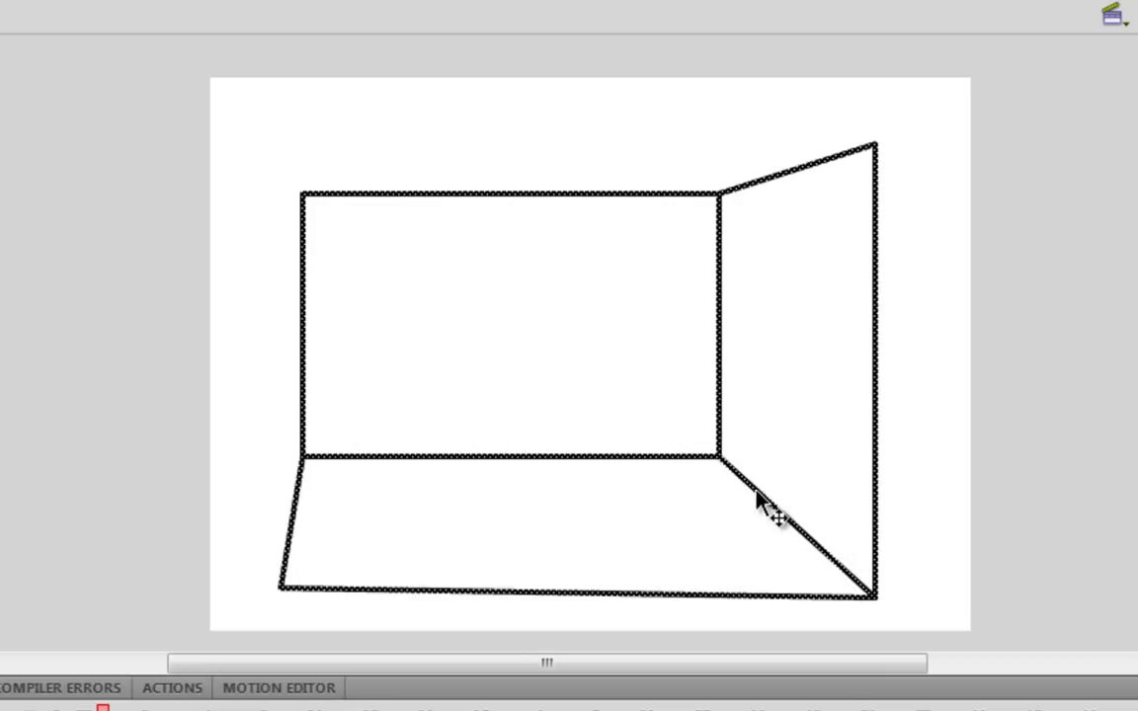
pyautogui.press('q')
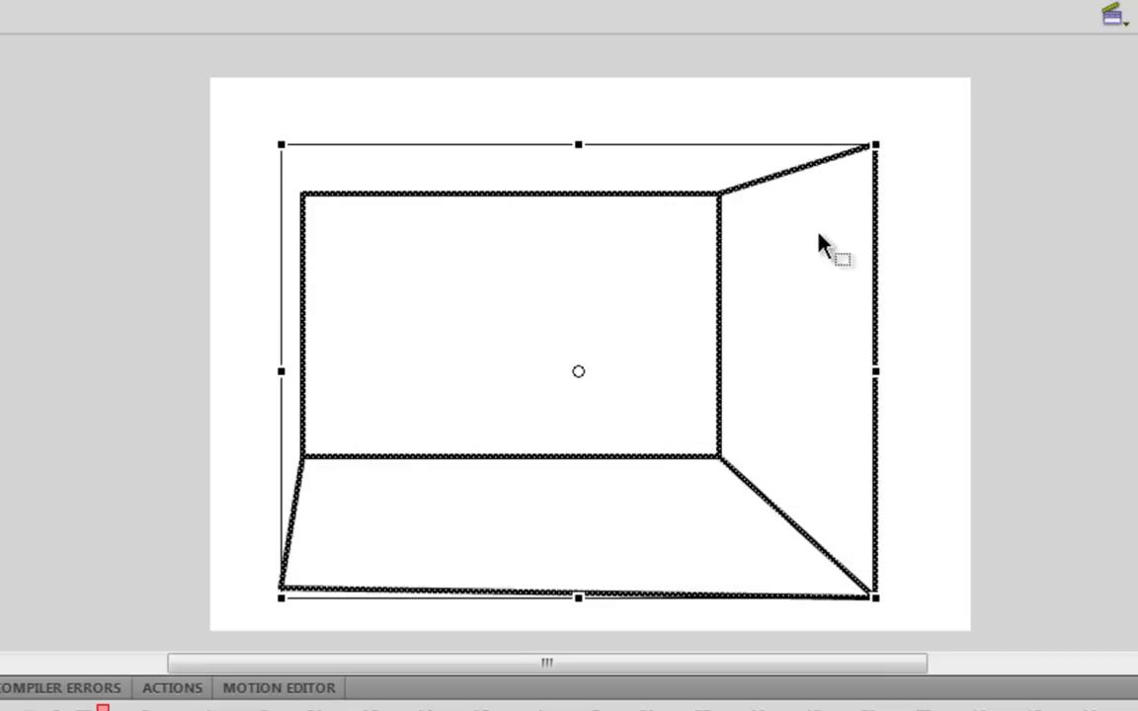
pyautogui.hotkey('ctrl', '-')
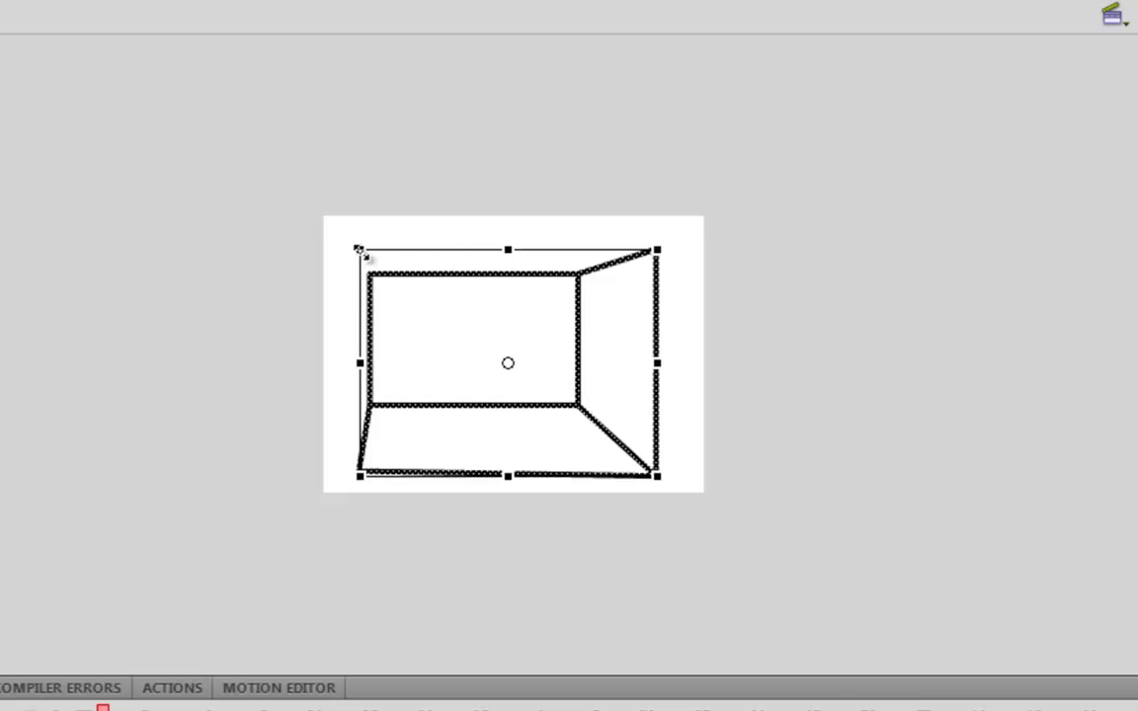
pyautogui.moveTo(360, 250); pyautogui.dragTo(264, 178)
pyautogui.moveTo(656, 476); pyautogui.dragTo(750, 547)
pyautogui.moveTo(621, 435); pyautogui.dragTo(621, 418)
pyautogui.hotkey('ctrl', '=')
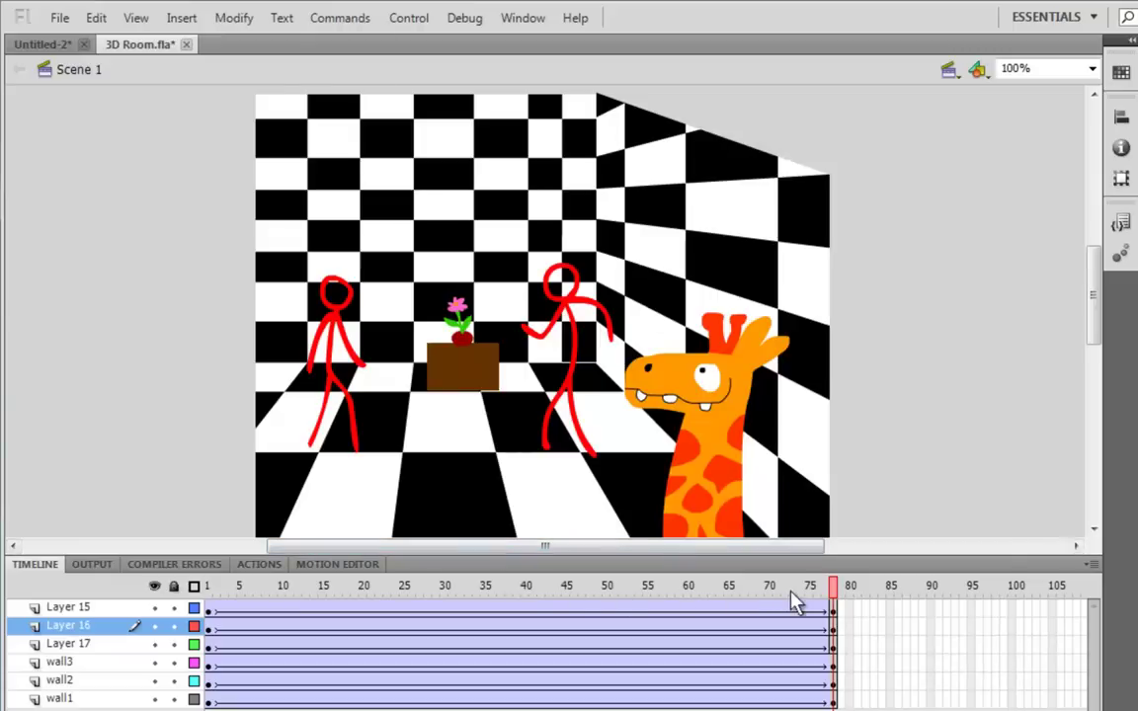
# - Return the 3D Room playhead to frame 1, then deselect the room outline in Untitled-2
pyautogui.moveTo(830, 590); pyautogui.dragTo(419, 591)
pyautogui.moveTo(252, 587); pyautogui.dragTo(826, 590)
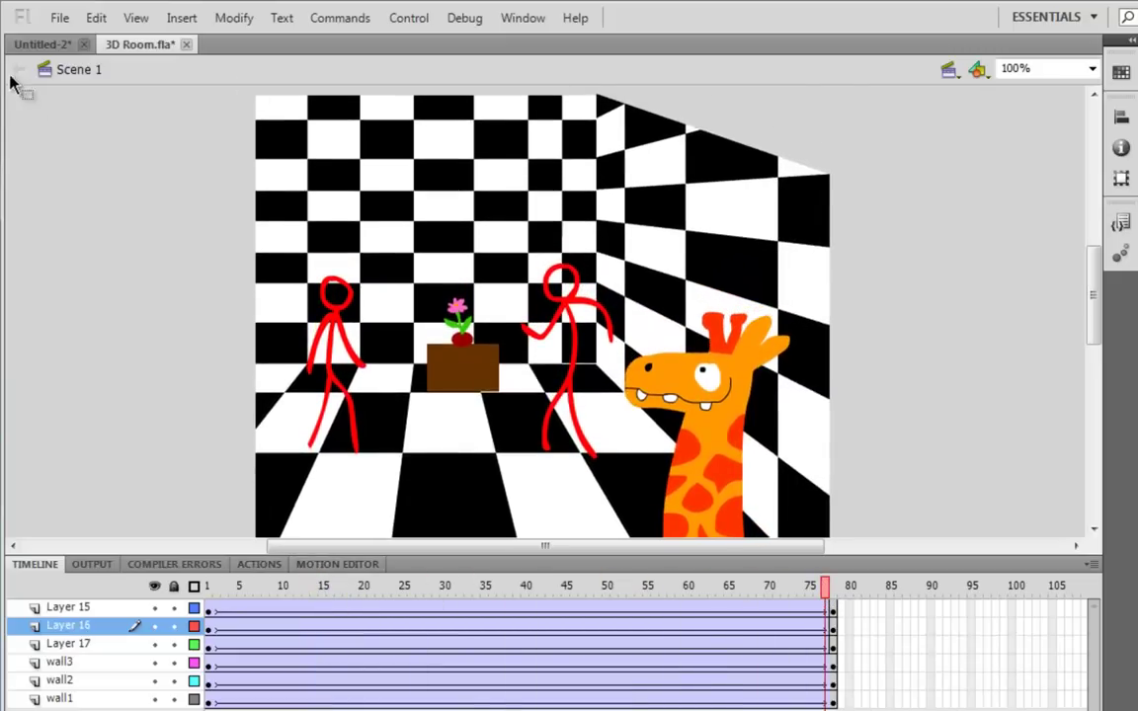
pyautogui.click(42, 45)
pyautogui.scroll(2, 541, 251)
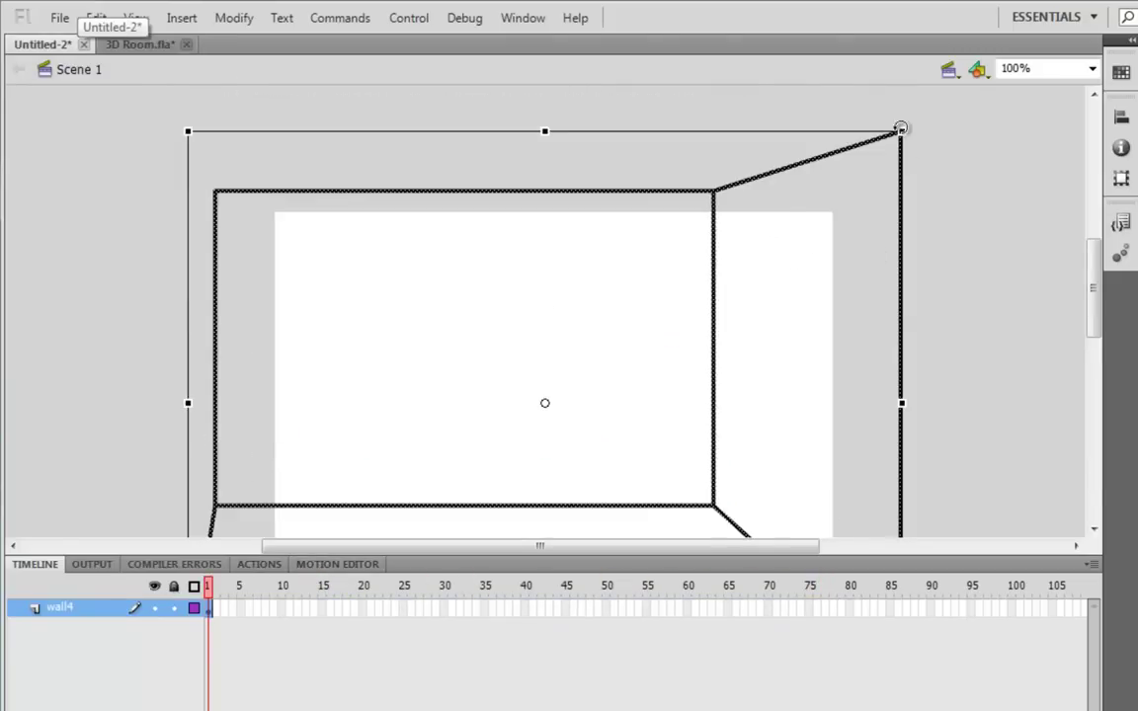
pyautogui.scroll(-2, 774, 219)
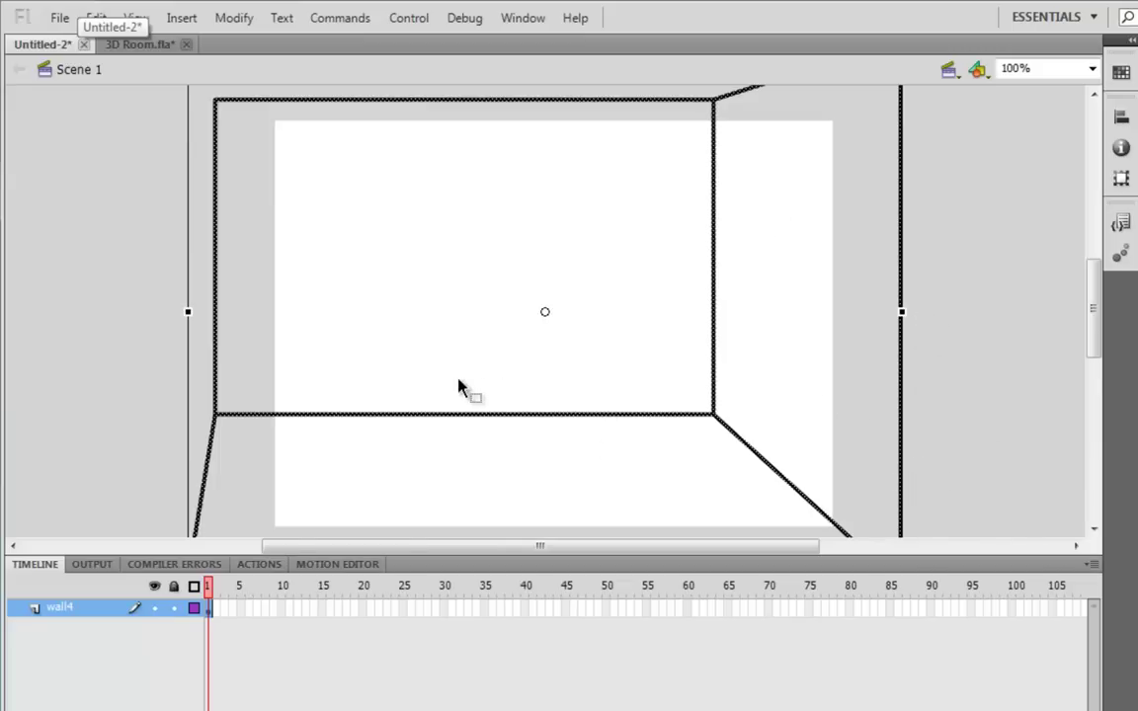
pyautogui.click(946, 415)
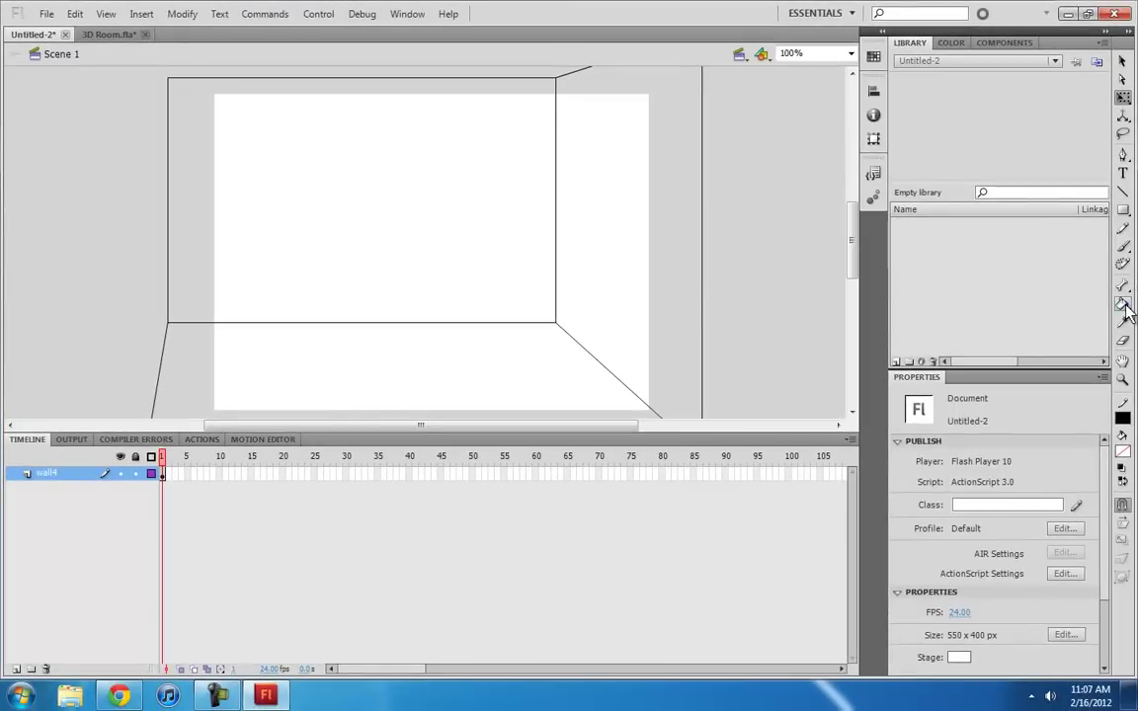
# - Paint-bucket the back wall dark grey, the right wall light grey and the floor medium grey
pyautogui.press('k')
pyautogui.click(1123, 453)
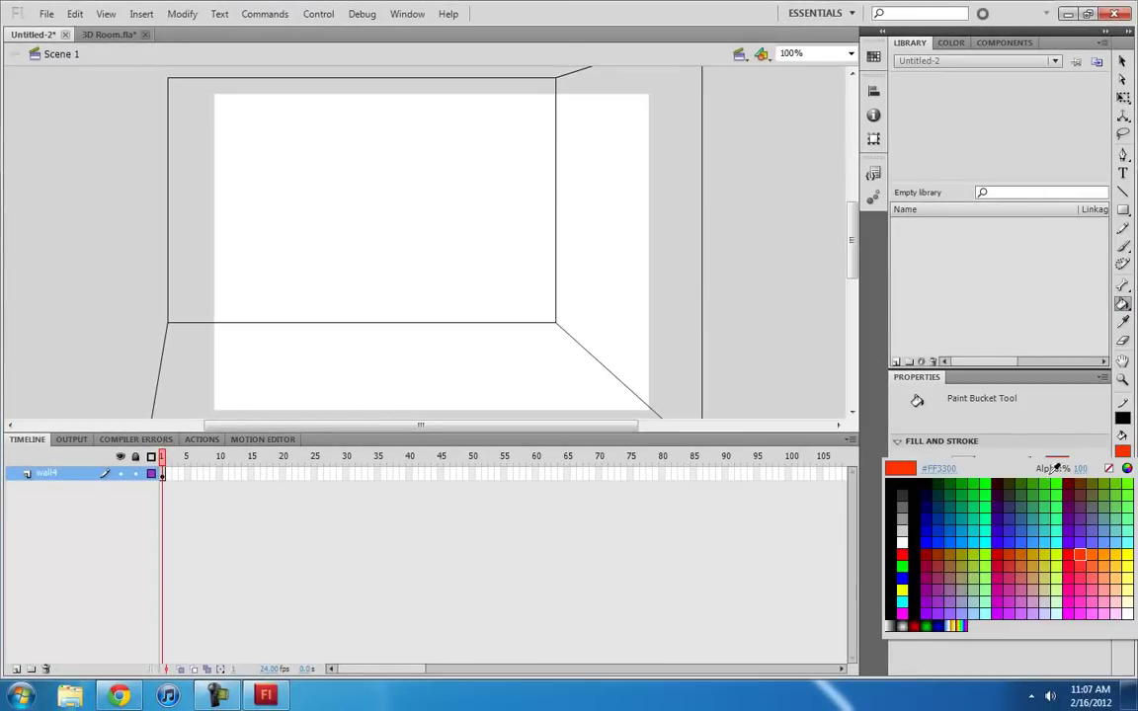
pyautogui.click(893, 500)
pyautogui.click(533, 253)
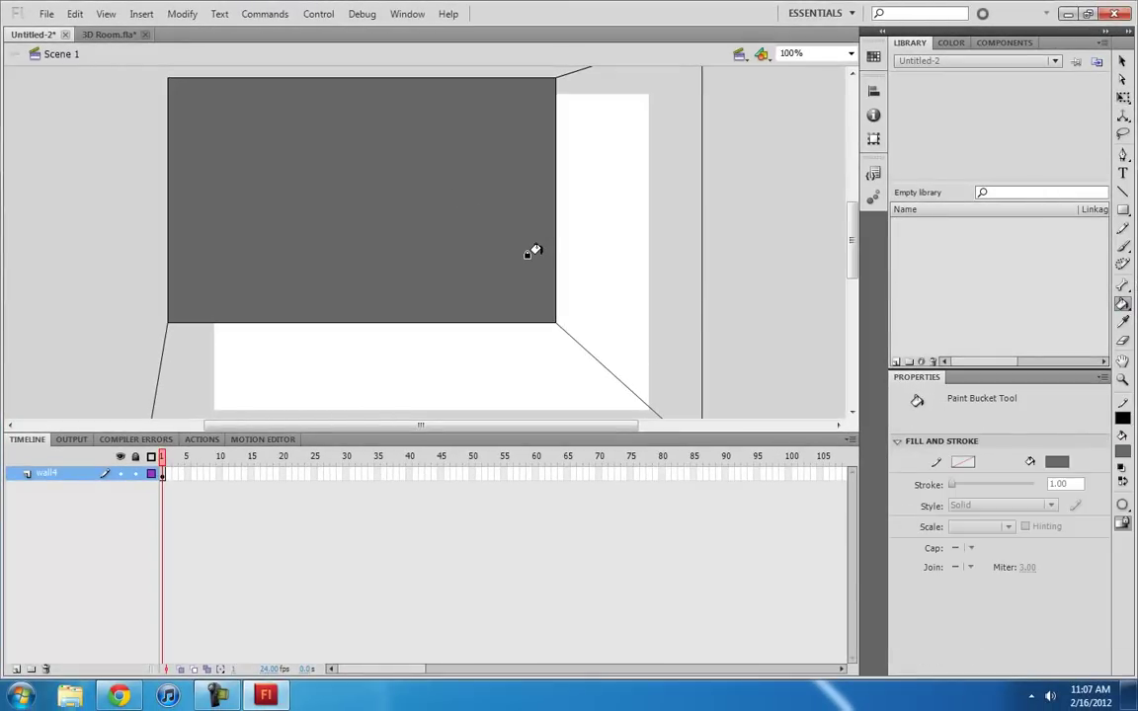
pyautogui.click(1123, 453)
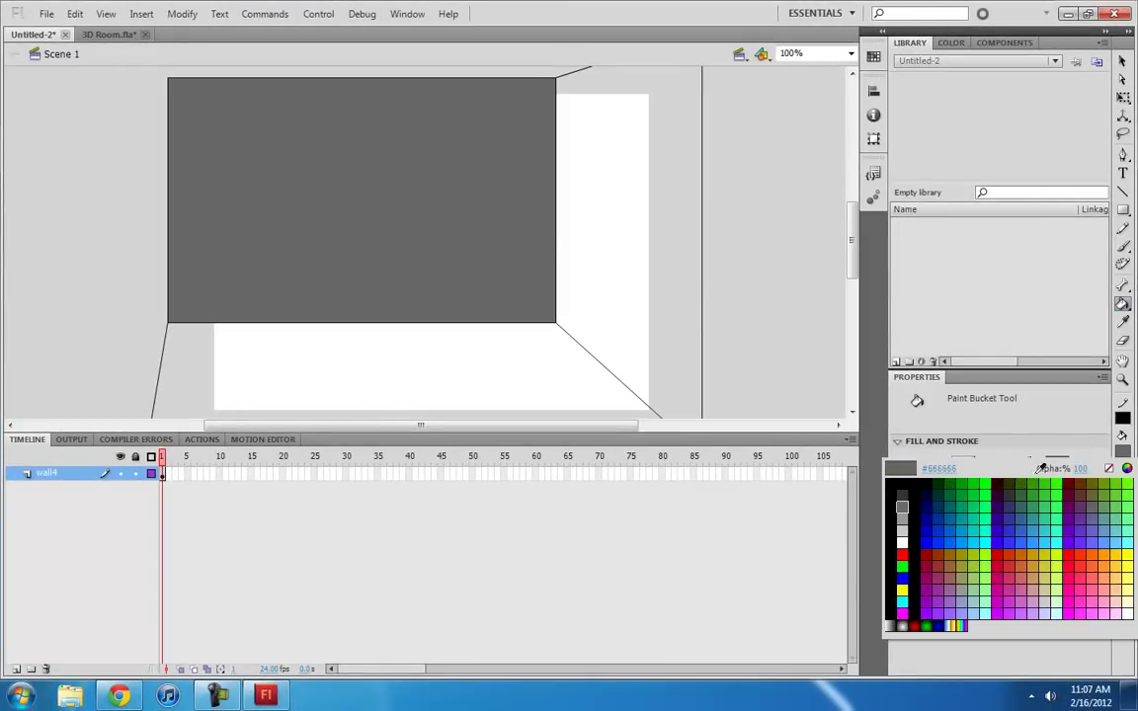
pyautogui.click(902, 520)
pyautogui.click(623, 241)
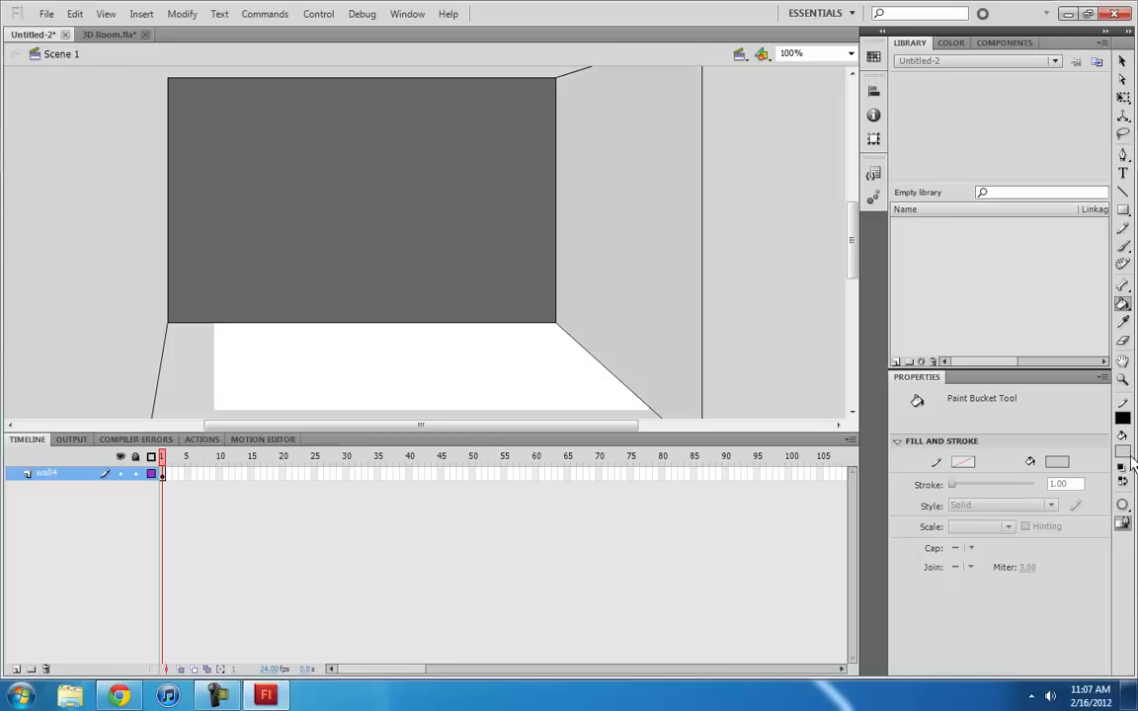
pyautogui.click(1123, 453)
pyautogui.click(901, 529)
pyautogui.click(515, 394)
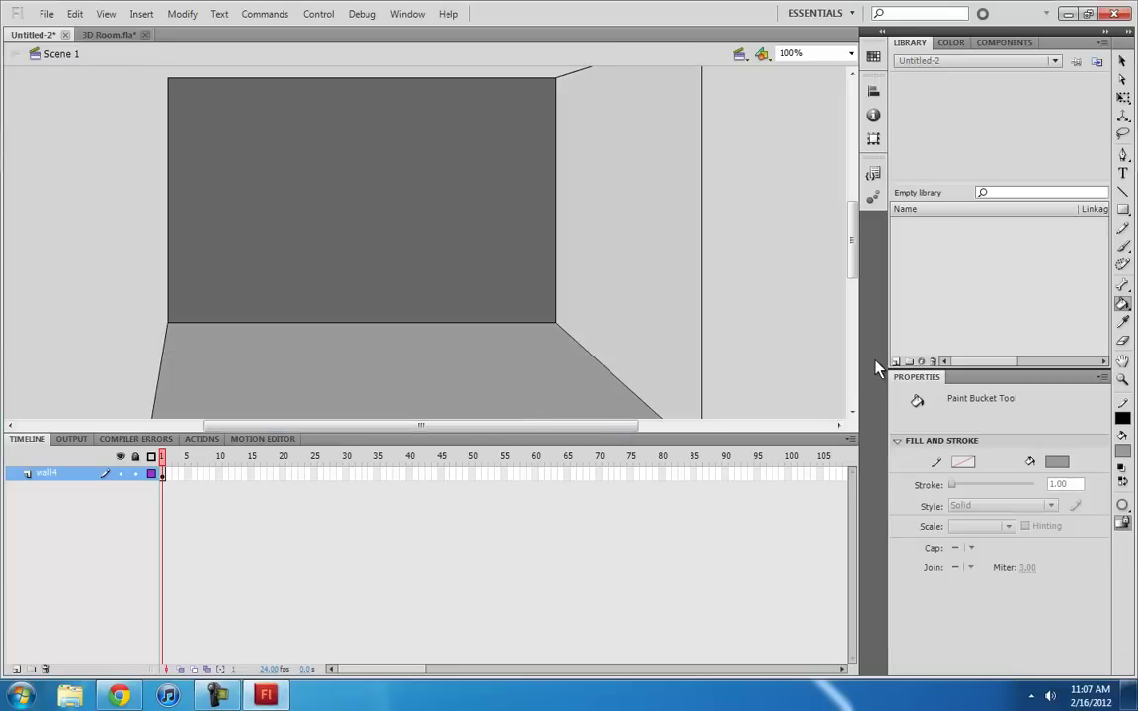
pyautogui.press('v')
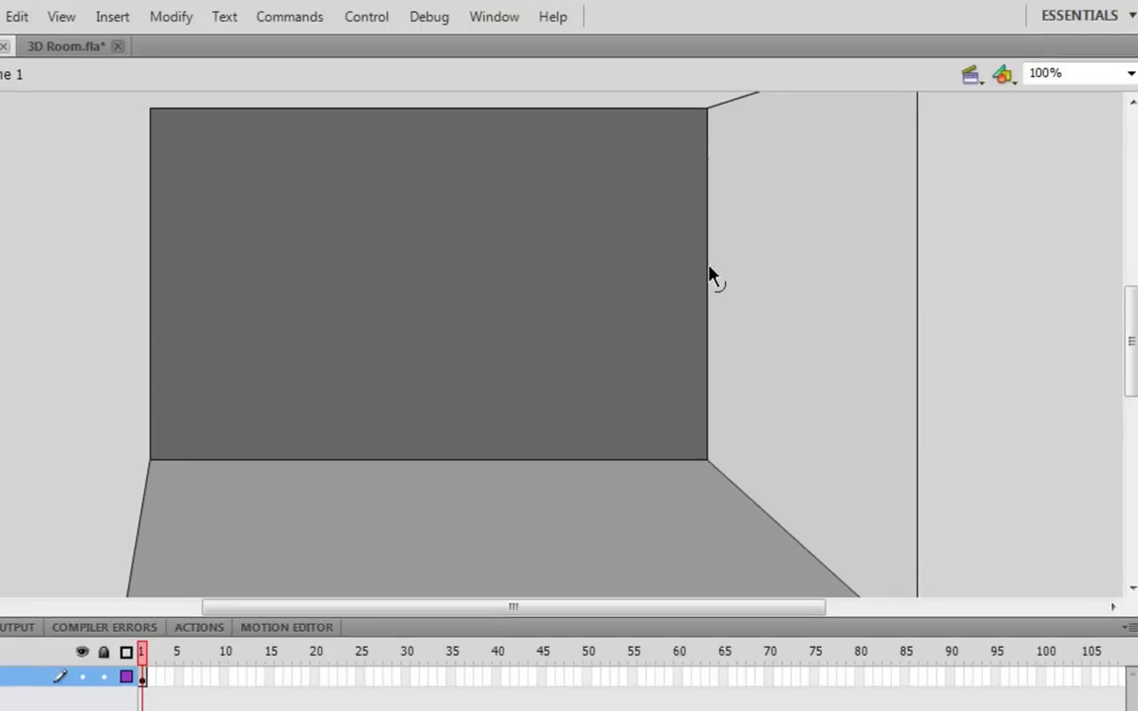
# - Delete the room's outline strokes and convert the back wall fill into a graphic symbol
pyautogui.click(738, 328)
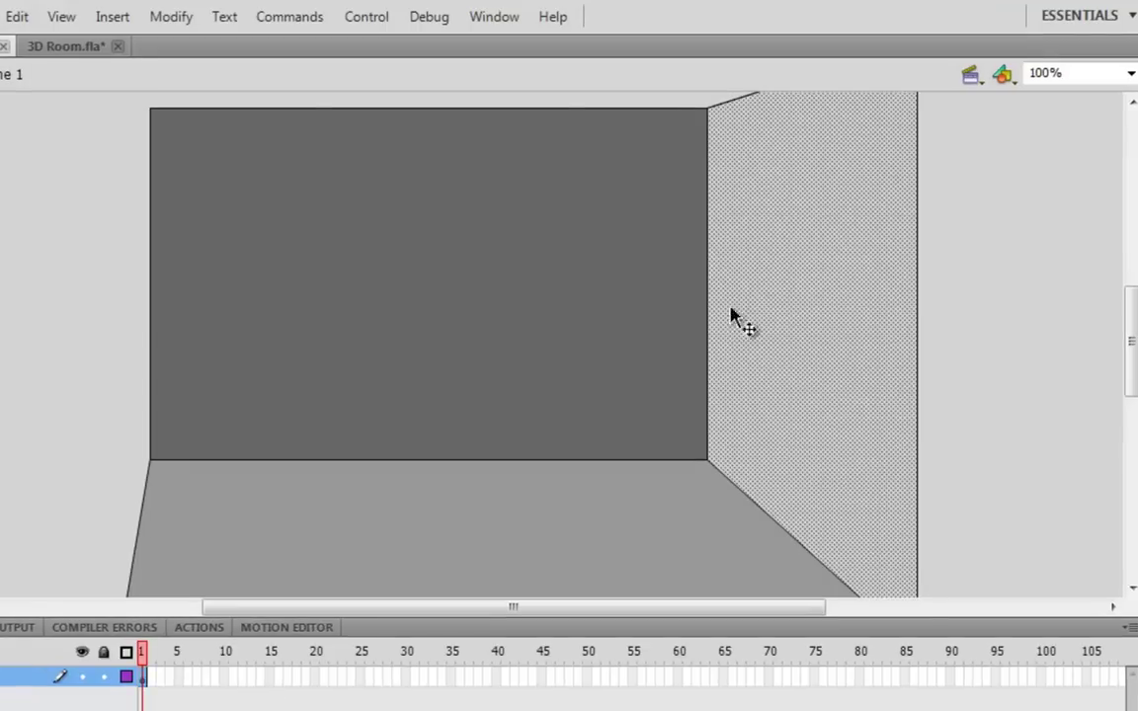
pyautogui.doubleClick(660, 109)
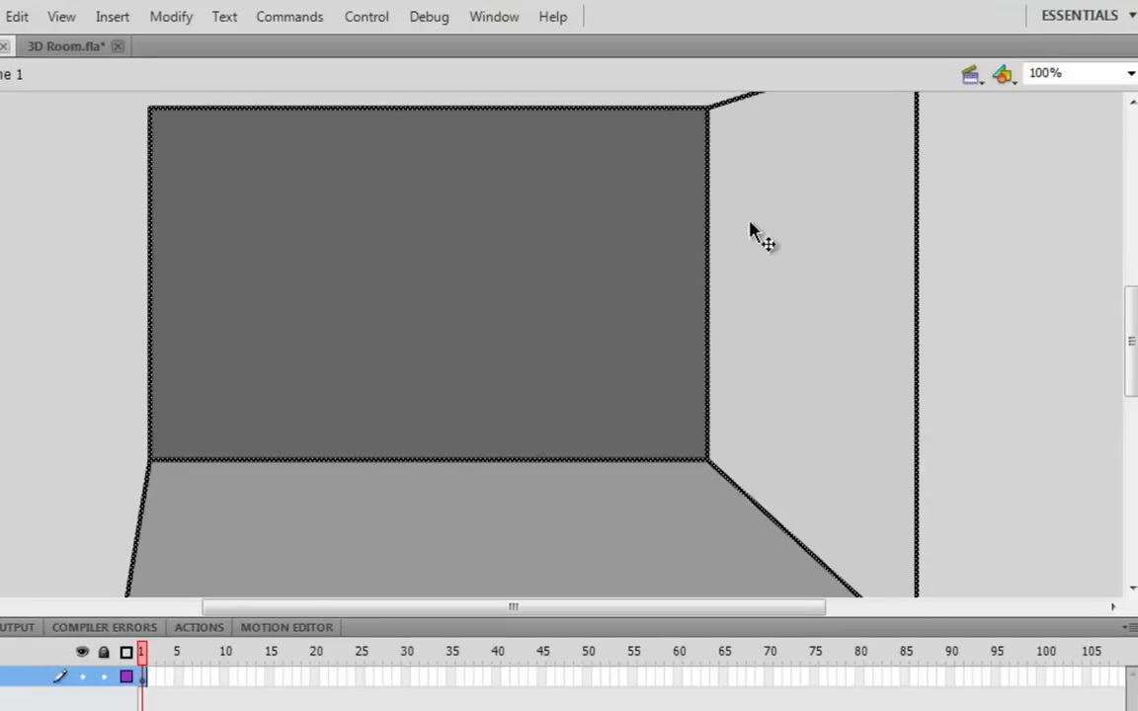
pyautogui.press('Delete')
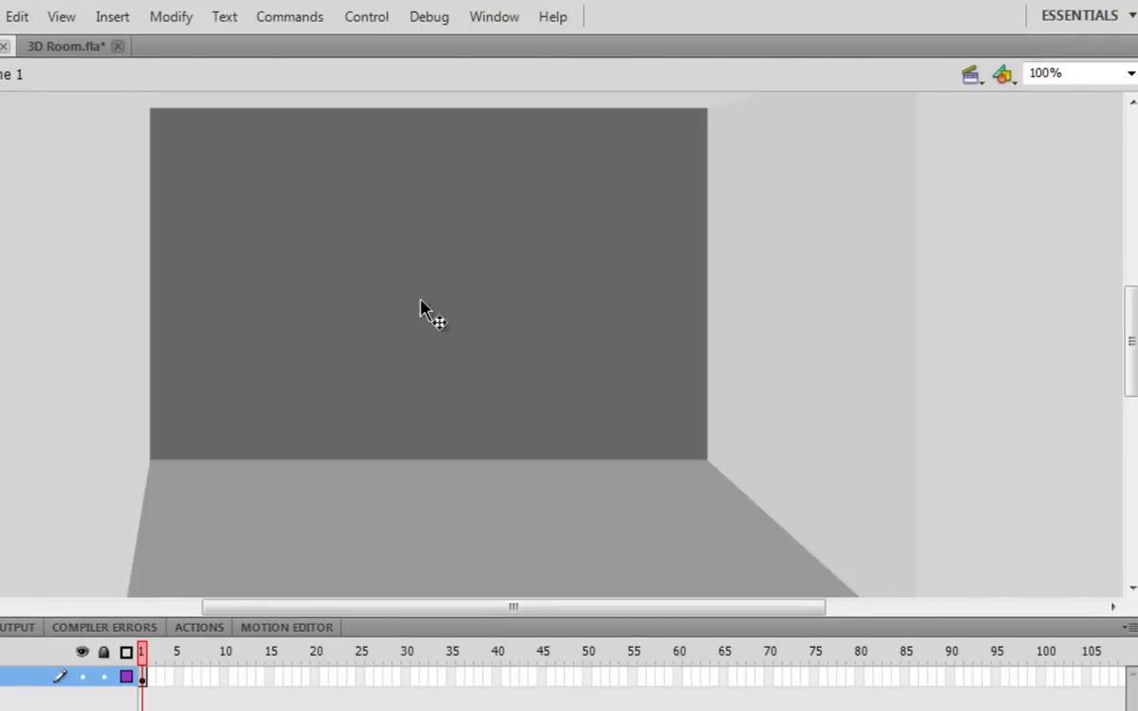
pyautogui.click(375, 301)
pyautogui.press('F8')
pyautogui.write('wall1')
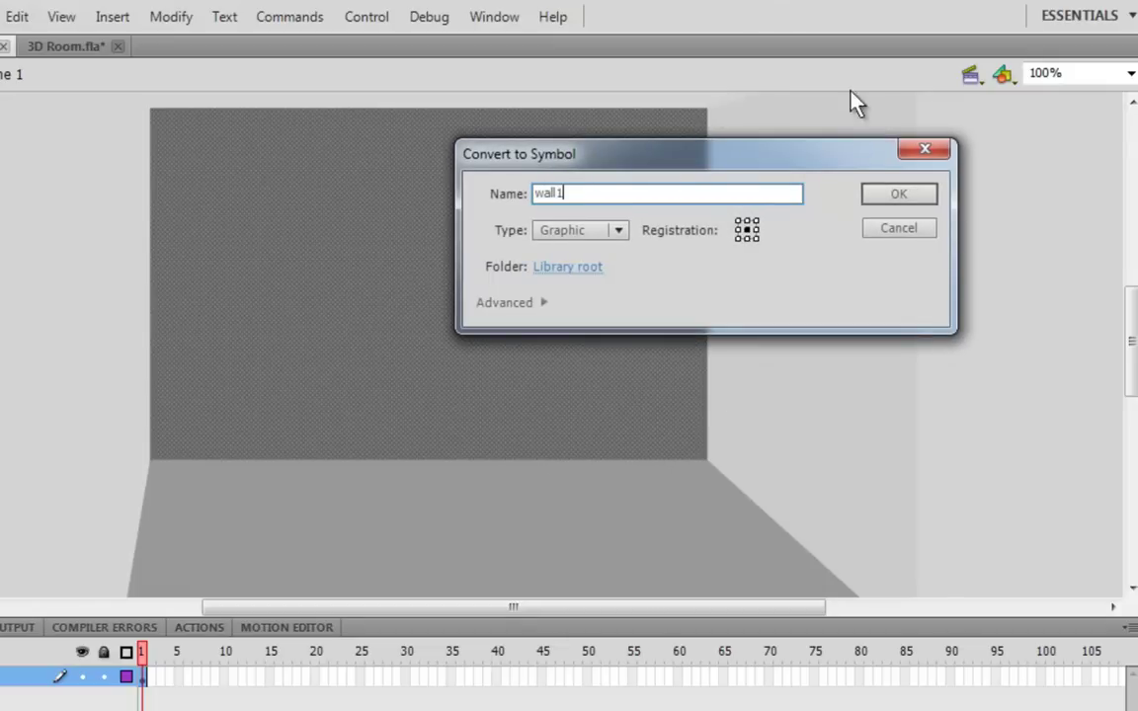
pyautogui.click(879, 195)
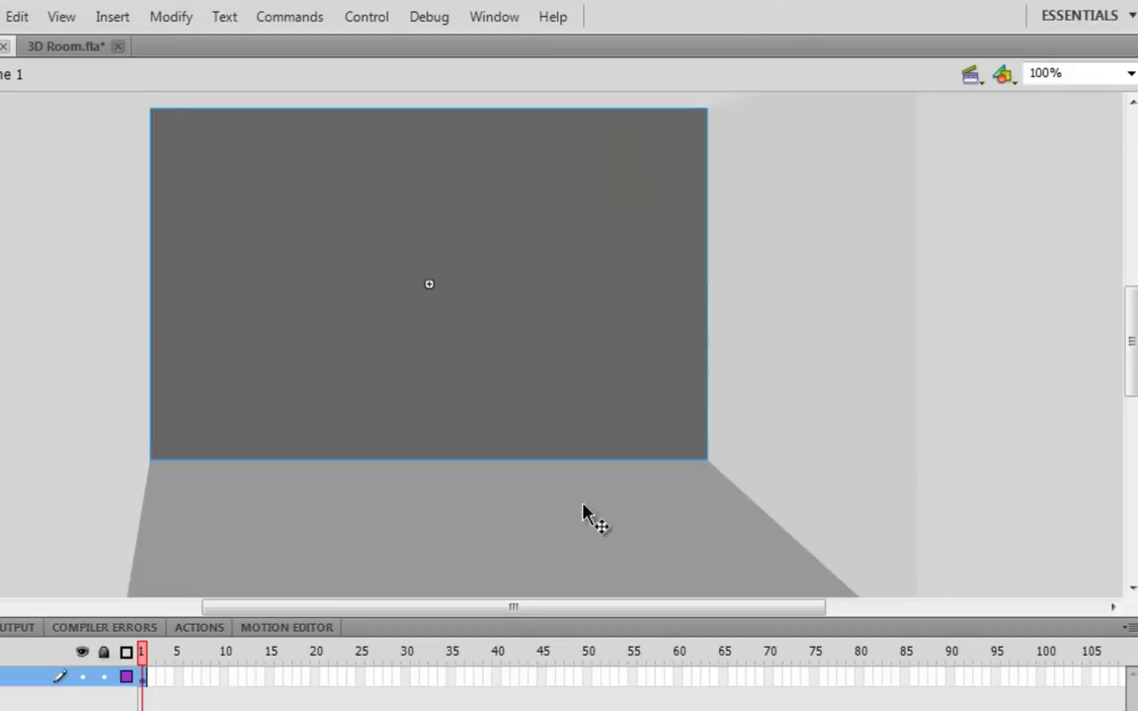
# - Convert the floor and right wall fills into graphic symbols named wall2 and wall3
pyautogui.click(579, 538)
pyautogui.press('F8')
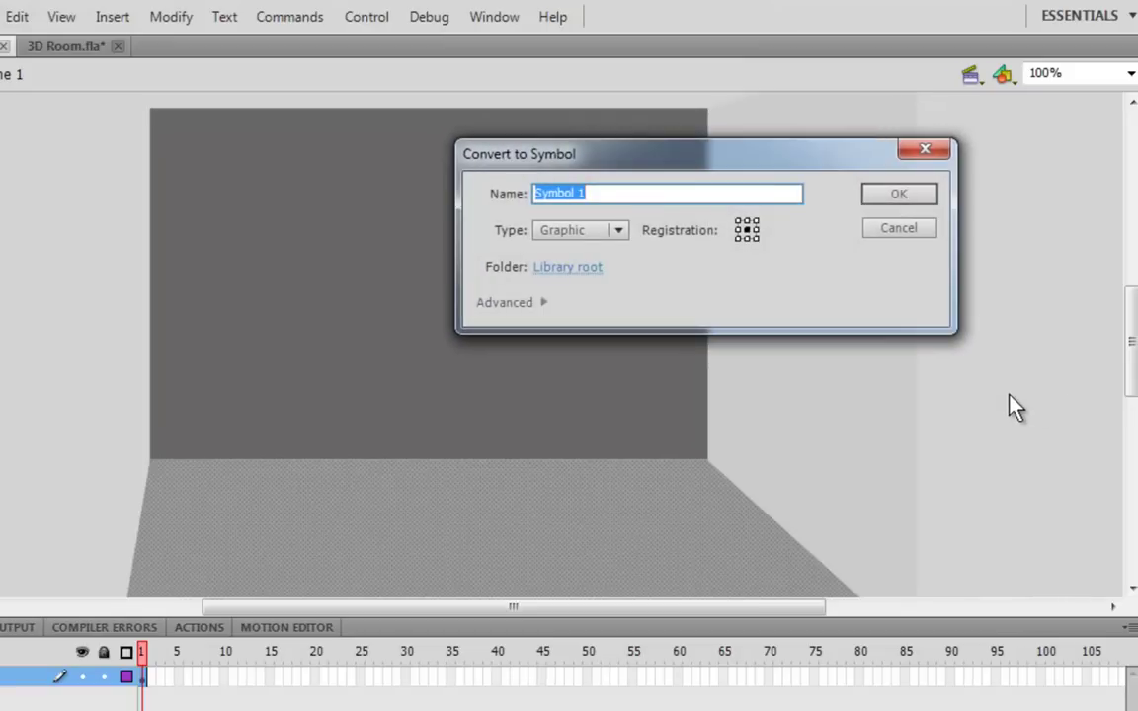
pyautogui.write('wall2')
pyautogui.press('Return')
pyautogui.click(805, 345)
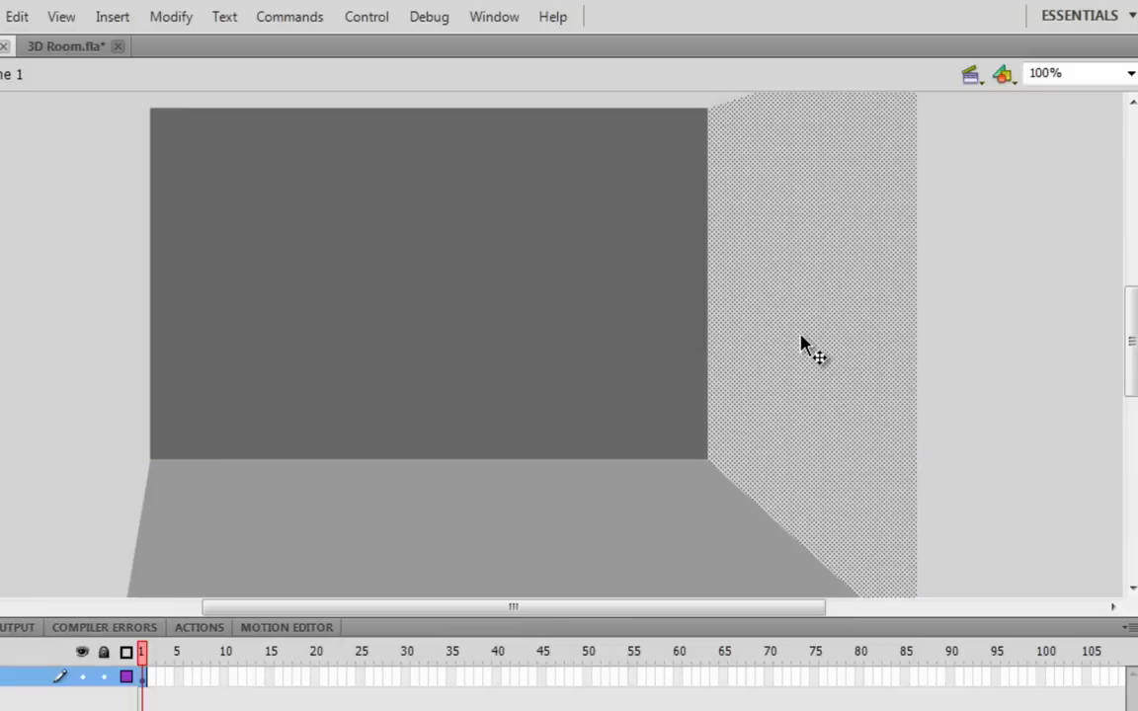
pyautogui.press('F8')
pyautogui.write('wall3')
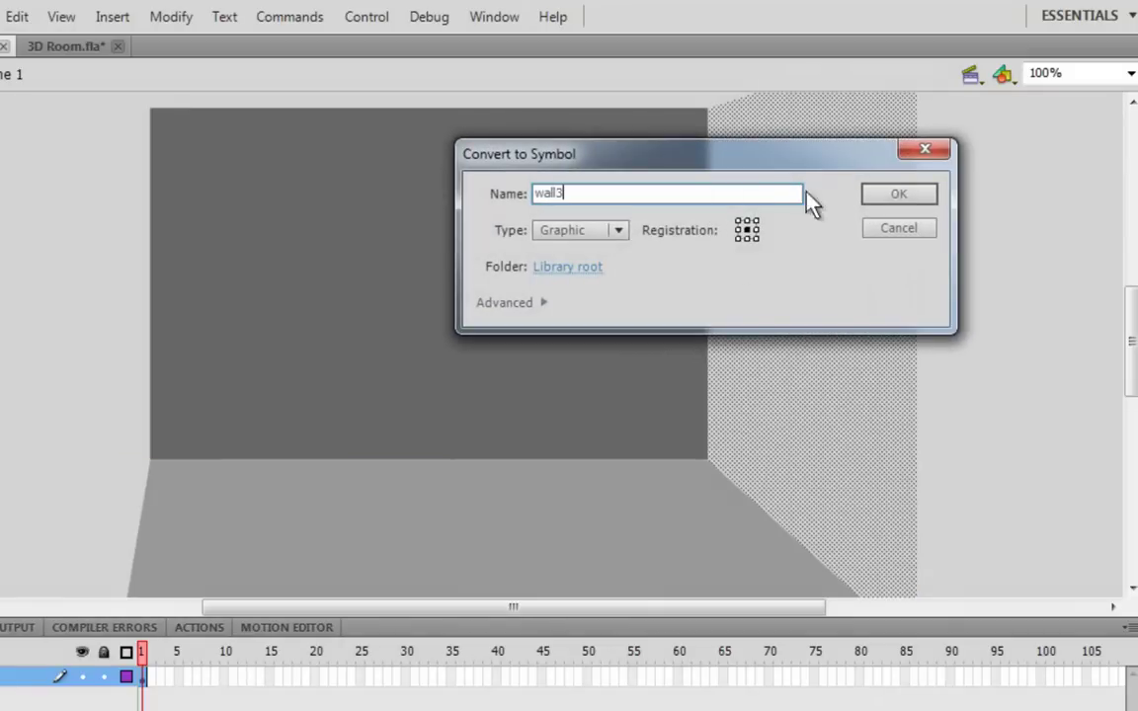
pyautogui.press('Return')
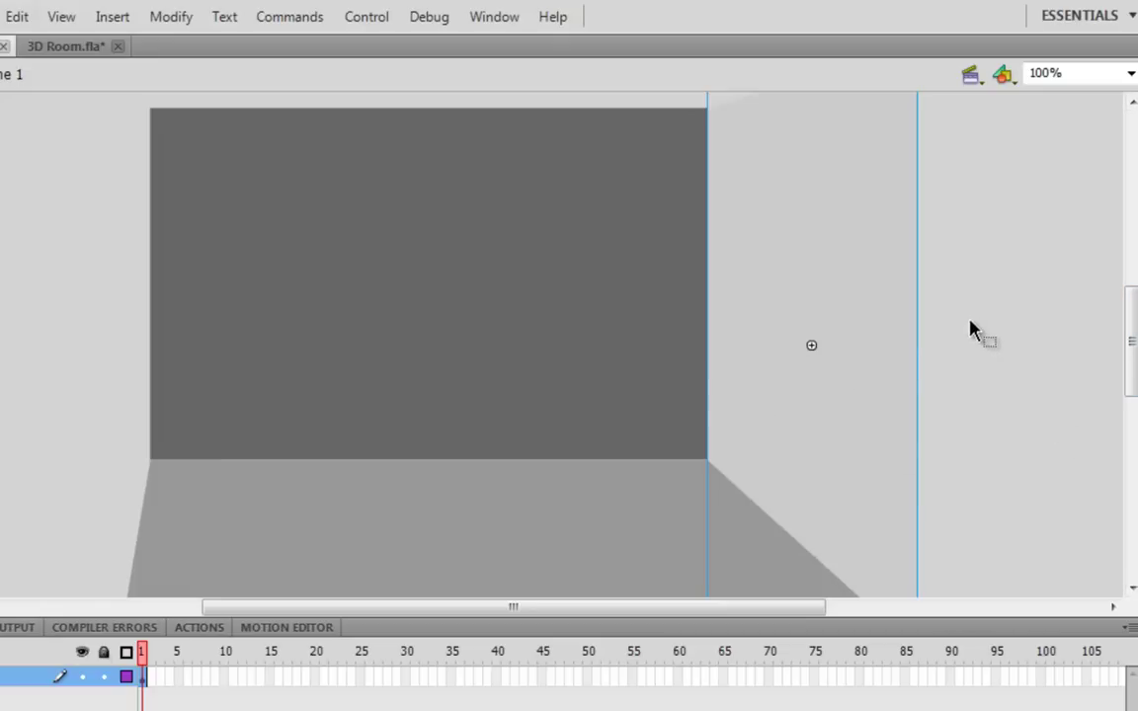
pyautogui.scroll(-3, 969, 322)
pyautogui.scroll(3, 849, 397)
# - With Free Transform, move the right wall's transformation point to its inner left edge
pyautogui.press('q')
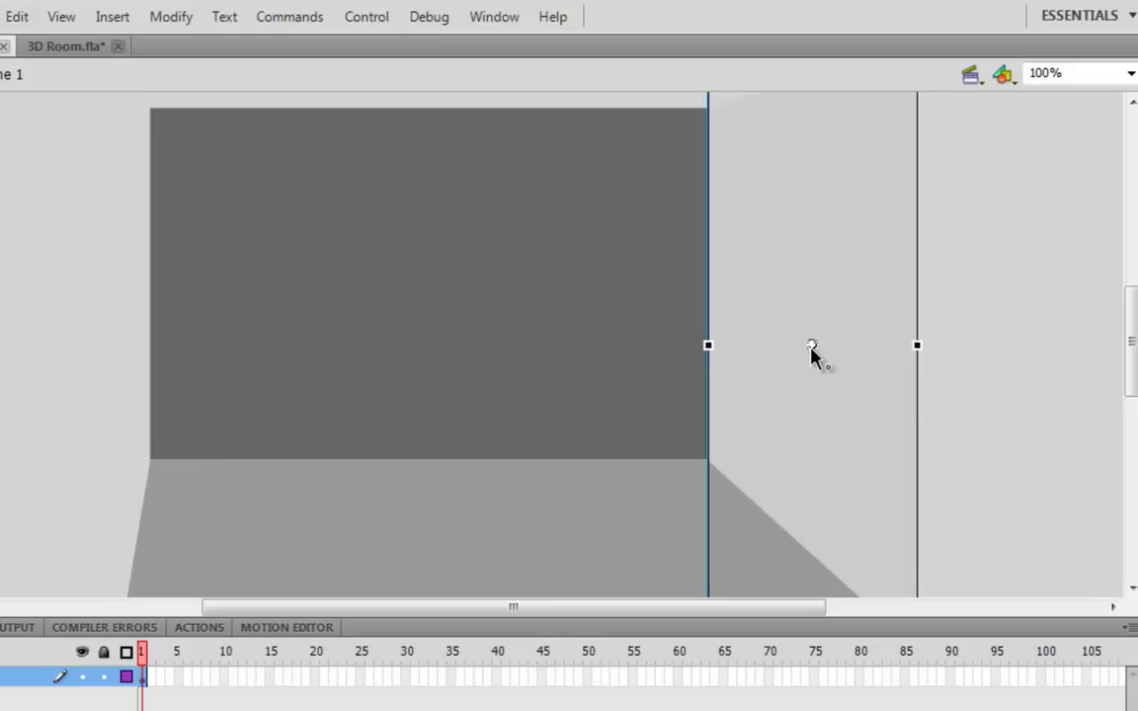
pyautogui.hotkey('ctrl', '-')
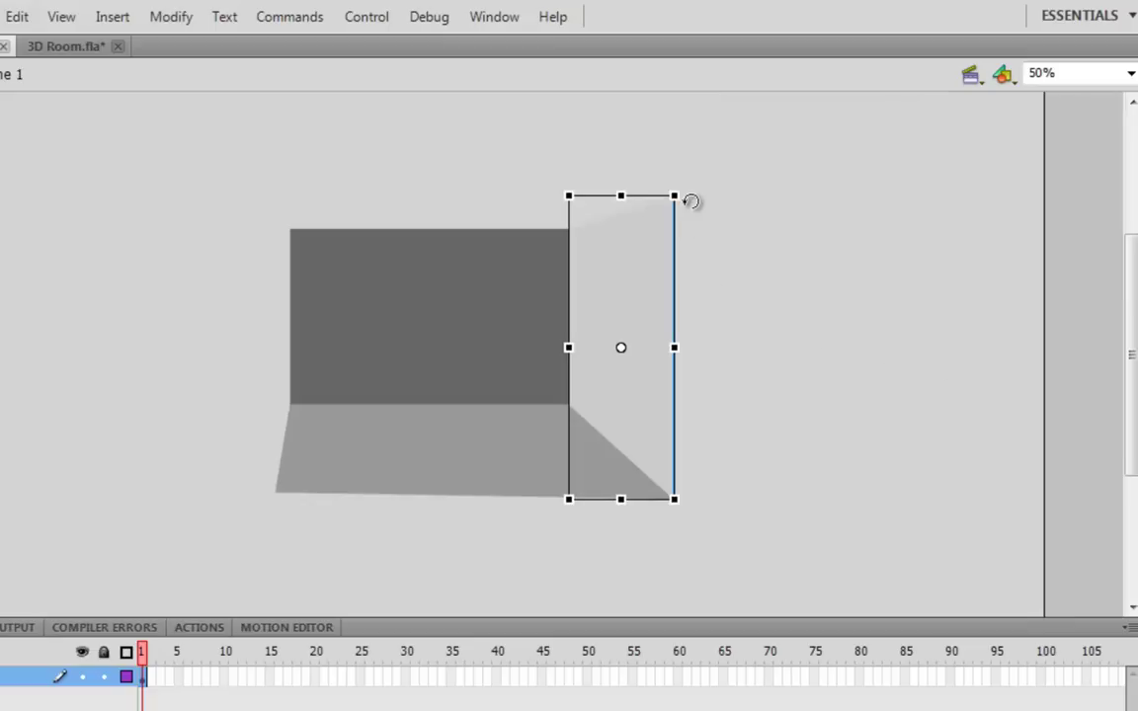
pyautogui.moveTo(686, 188); pyautogui.dragTo(672, 225)
pyautogui.moveTo(620, 348); pyautogui.dragTo(589, 352)
pyautogui.moveTo(671, 195)
pyautogui.mouseDown()
pyautogui.moveTo(713, 213)
pyautogui.moveTo(457, 388)
pyautogui.moveTo(716, 215)
pyautogui.moveTo(675, 195)
pyautogui.mouseUp()
pyautogui.hotkey('ctrl', '=')
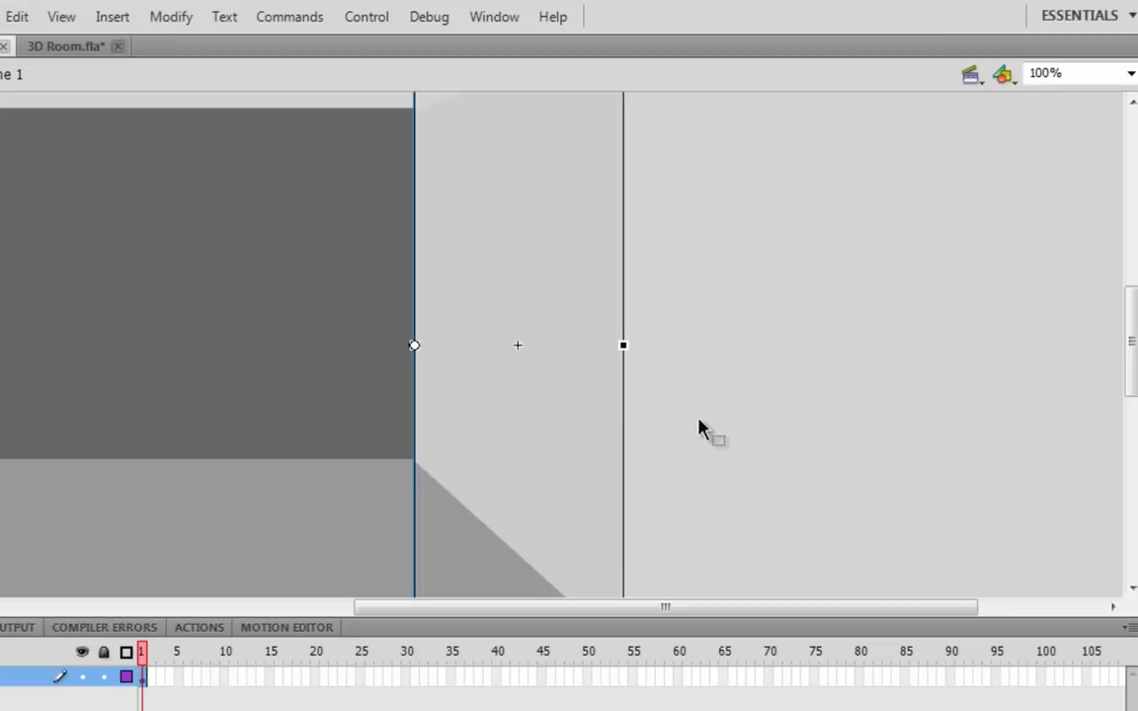
pyautogui.moveTo(520, 410); pyautogui.dragTo(779, 240)
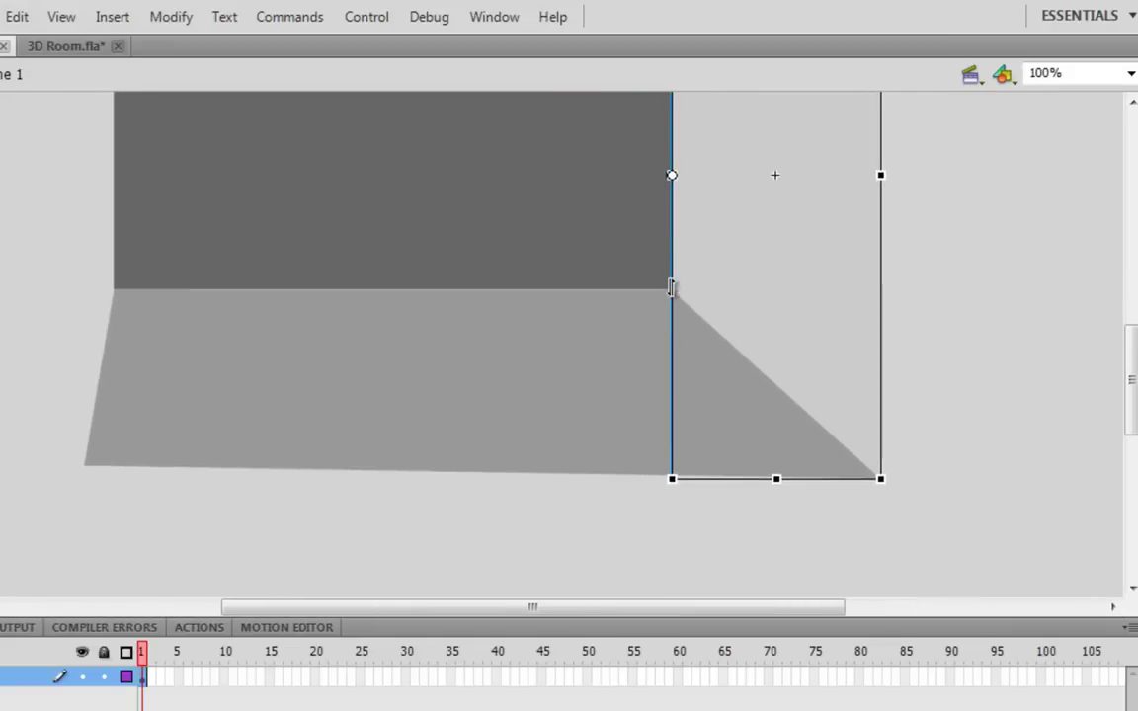
pyautogui.moveTo(671, 286); pyautogui.dragTo(673, 175)
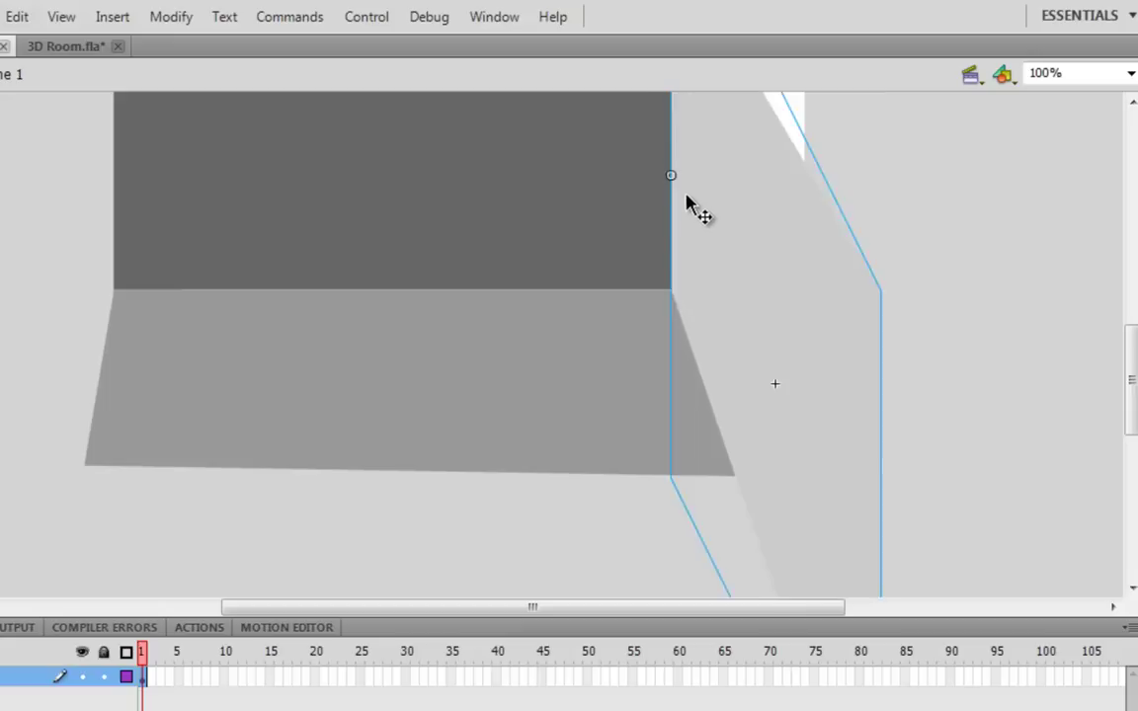
pyautogui.hotkey('ctrl', 'z')
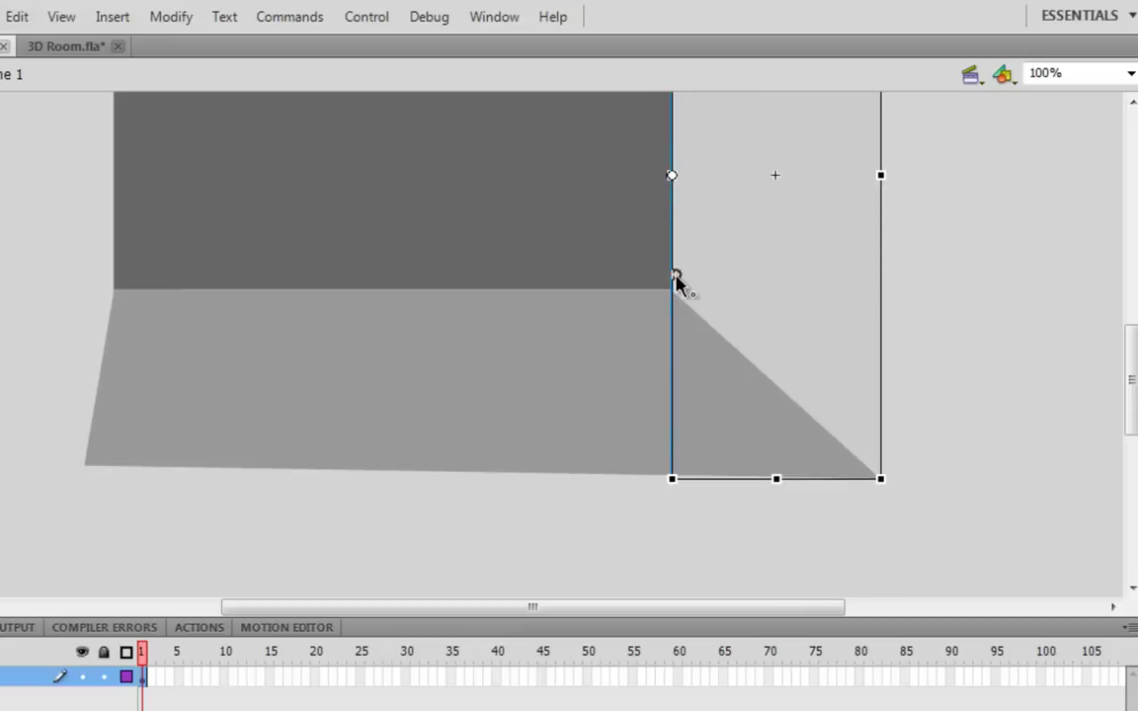
pyautogui.scroll(4, 724, 330)
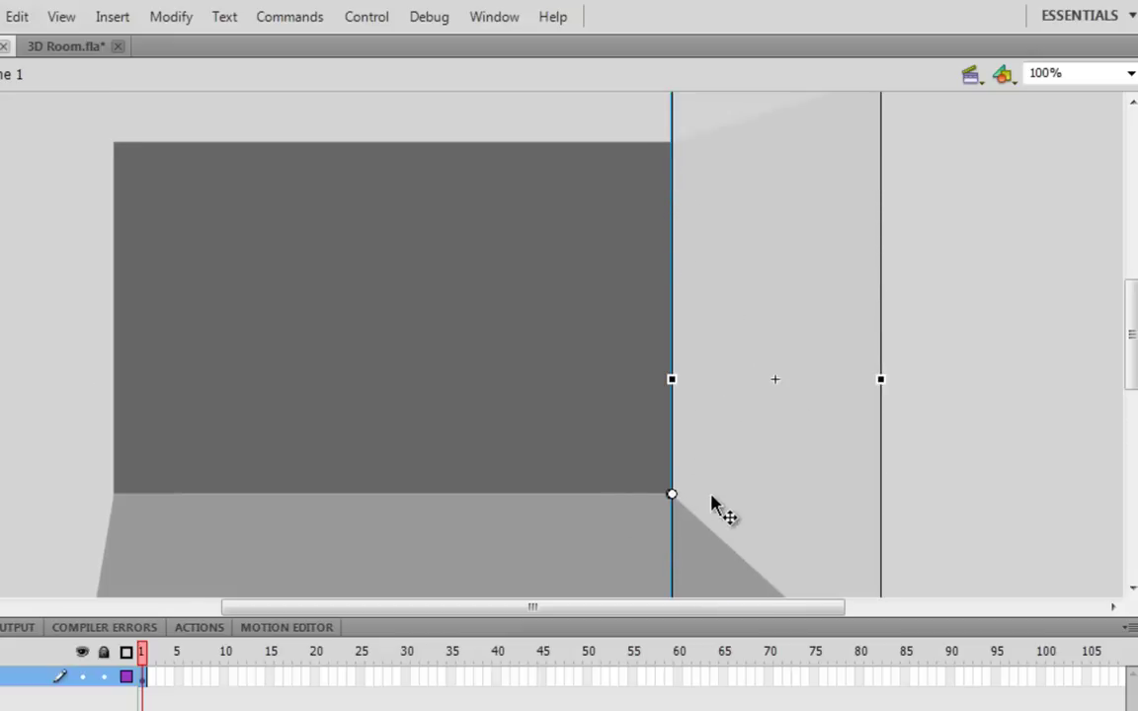
pyautogui.scroll(-2, 755, 287)
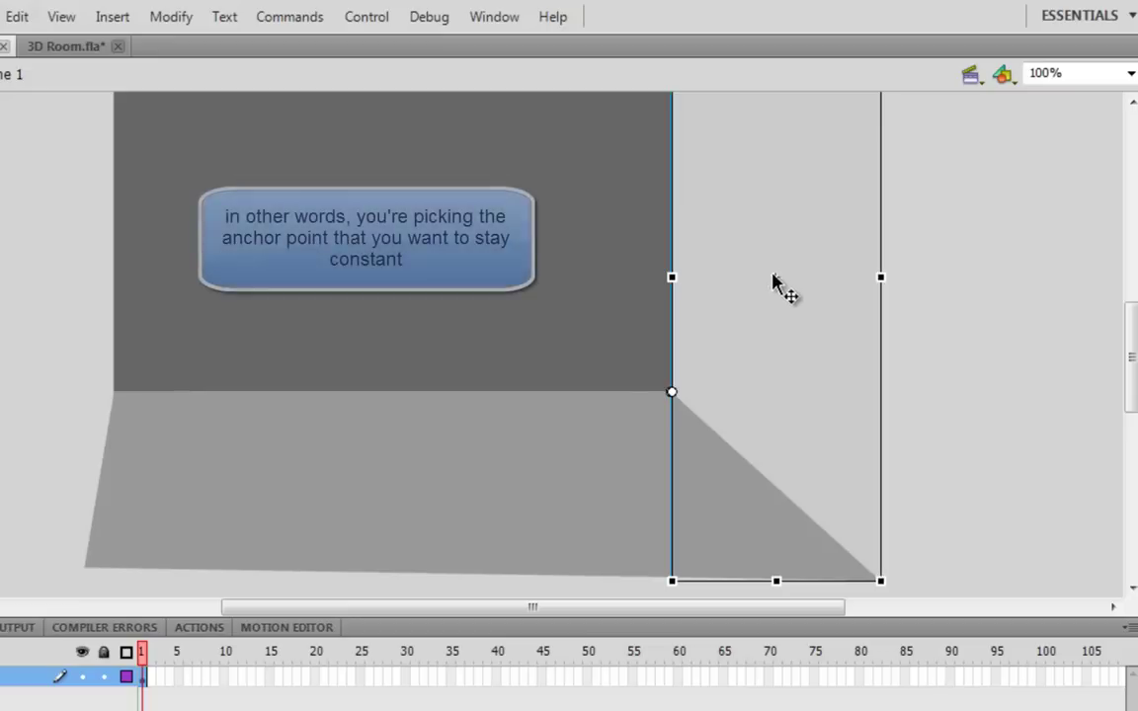
# - Move the back wall's transformation point to its bottom-right corner, then check the other pivots
pyautogui.click(610, 442)
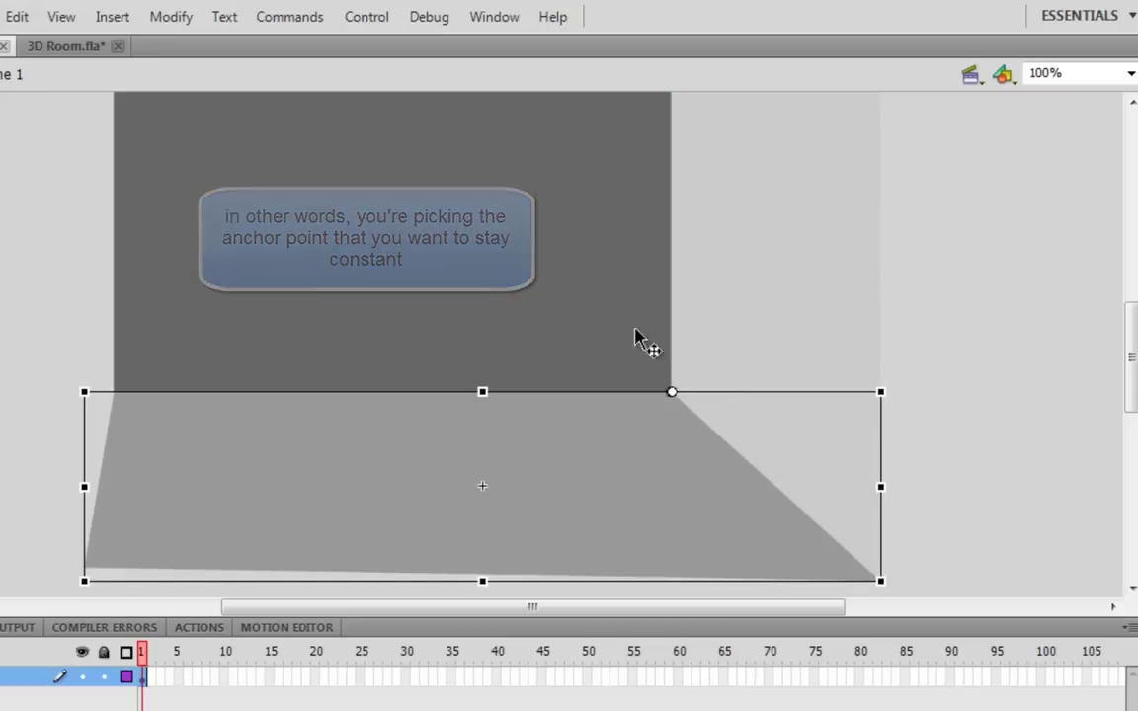
pyautogui.click(441, 240)
pyautogui.scroll(3, 513, 286)
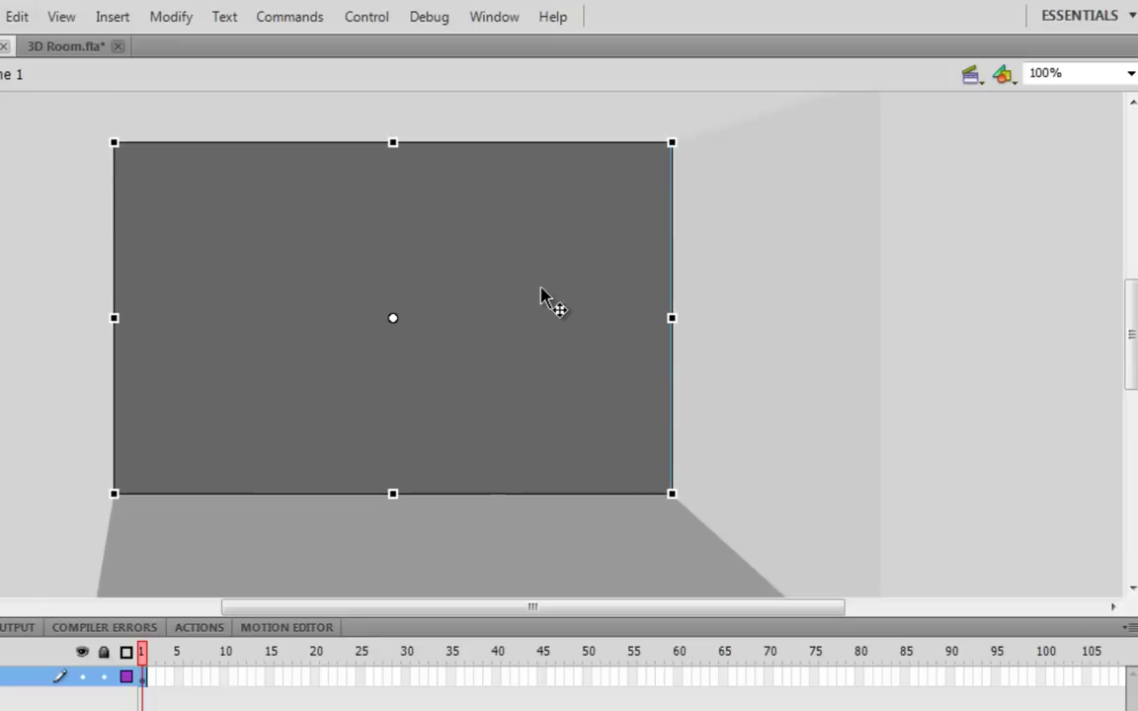
pyautogui.moveTo(393, 321); pyautogui.dragTo(671, 494)
pyautogui.scroll(-3, 965, 463)
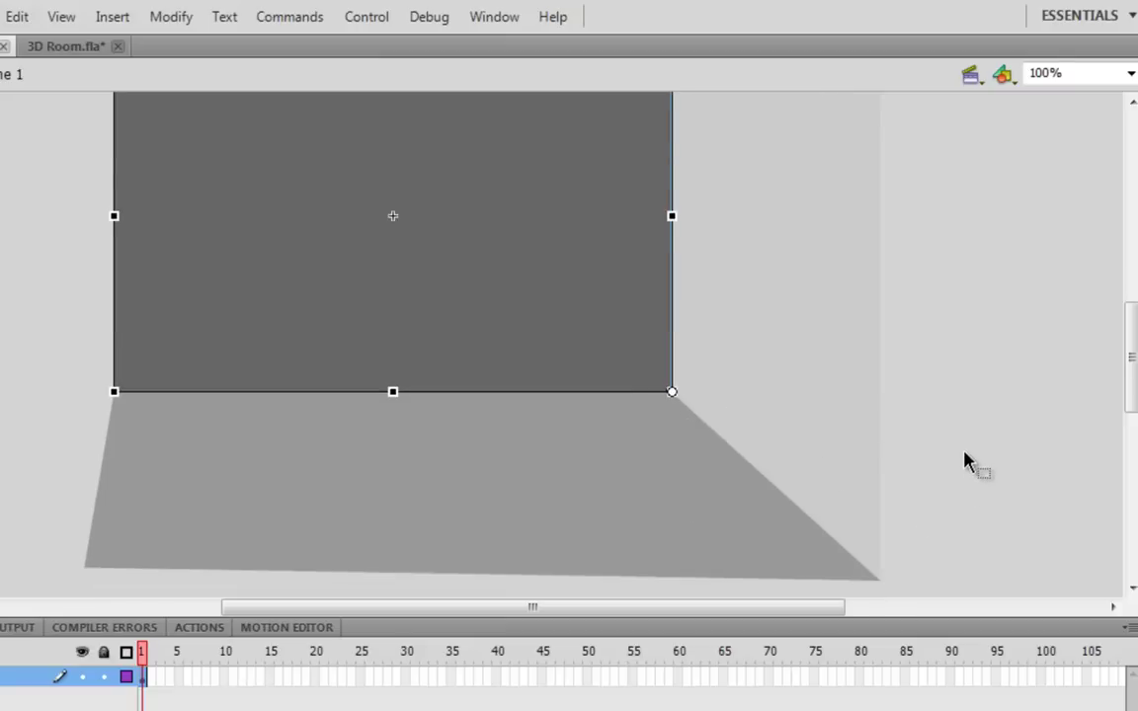
pyautogui.hotkey('ctrl', '-')
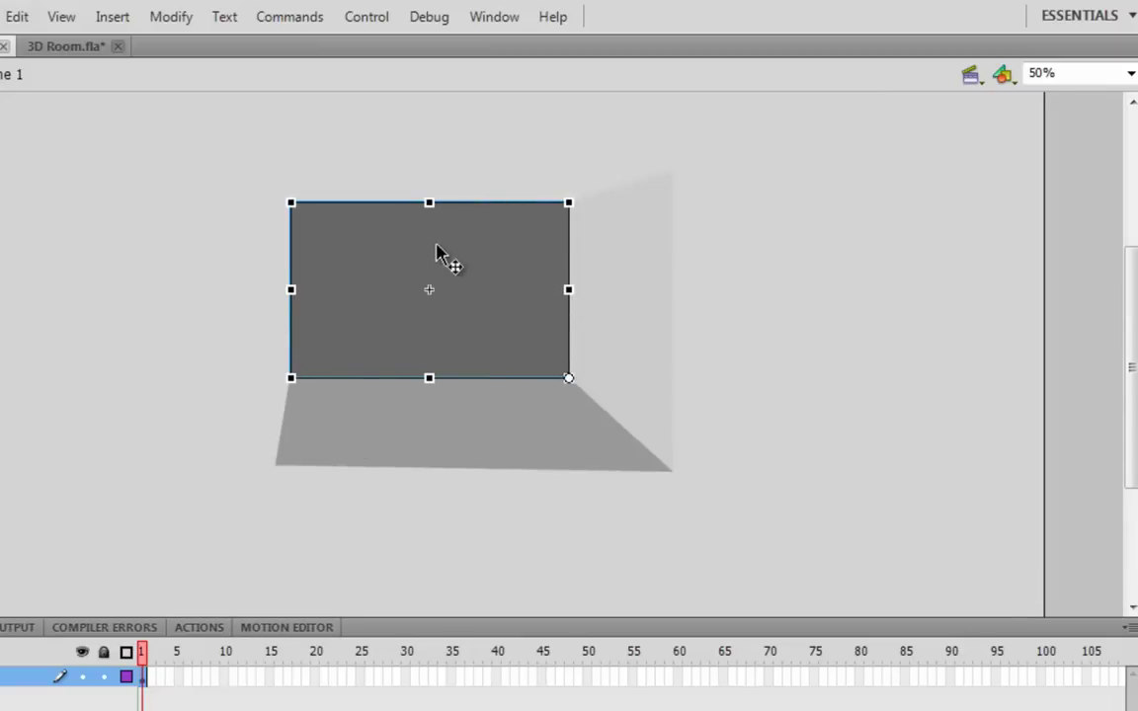
pyautogui.click(624, 282)
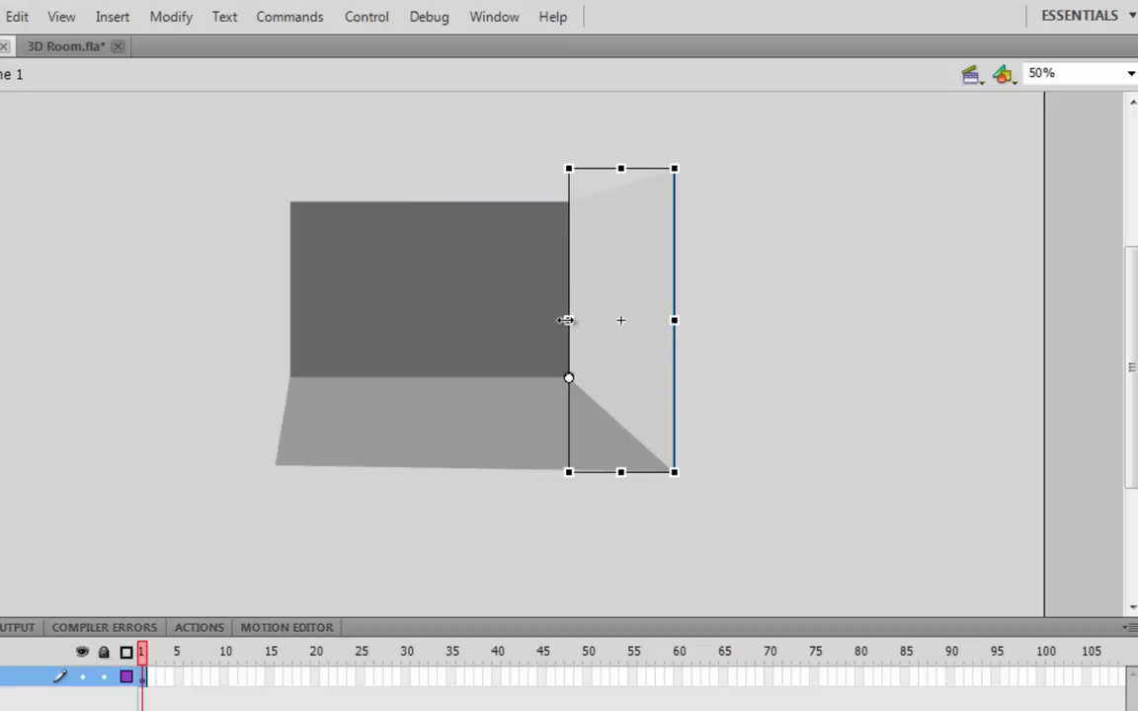
pyautogui.click(465, 408)
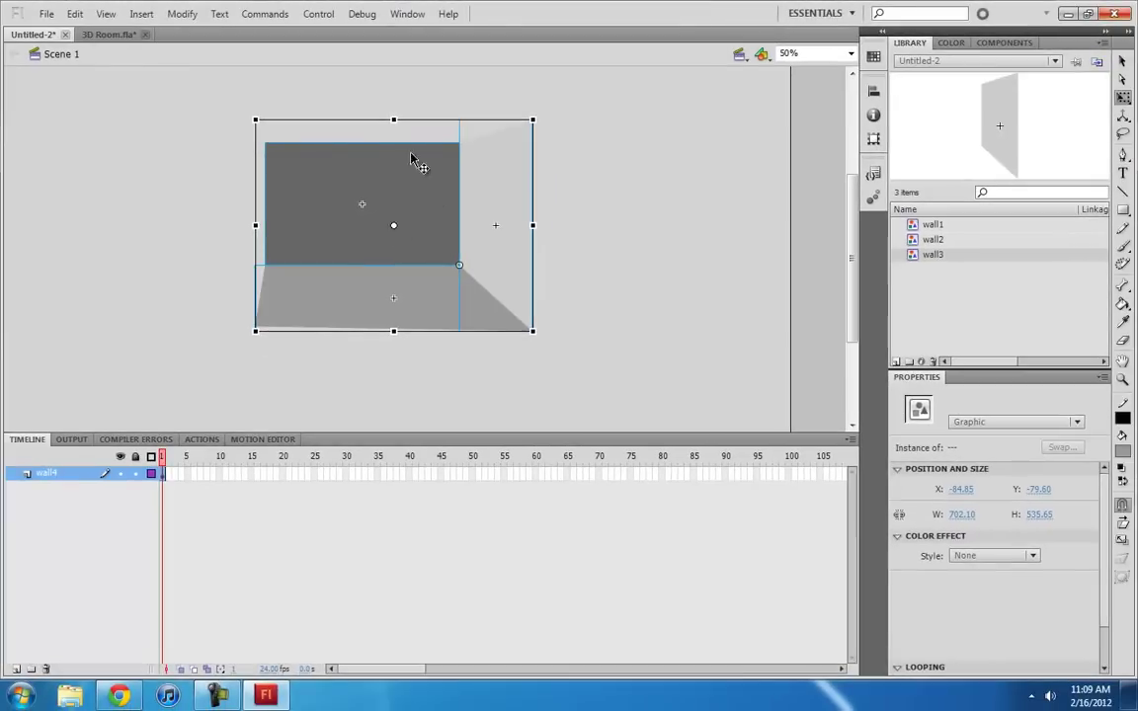
# - Distribute the three wall symbols to layers, delete the empty wall4 layer, and extend frames to 35
pyautogui.rightClick(327, 166)
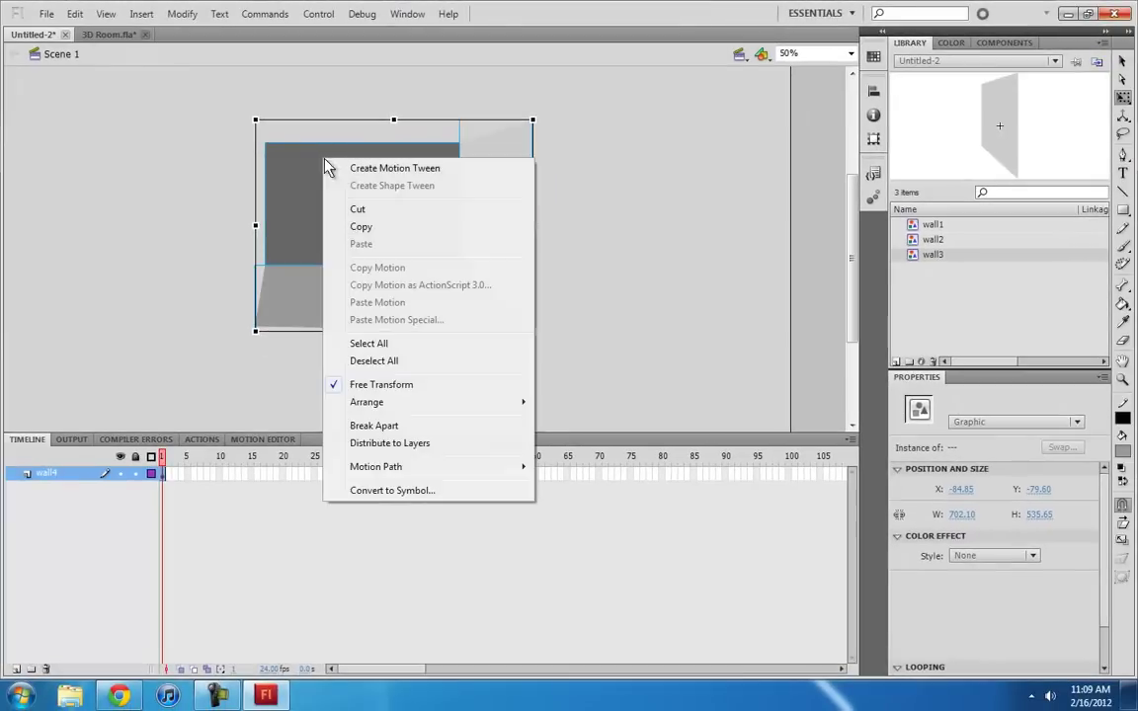
pyautogui.click(414, 446)
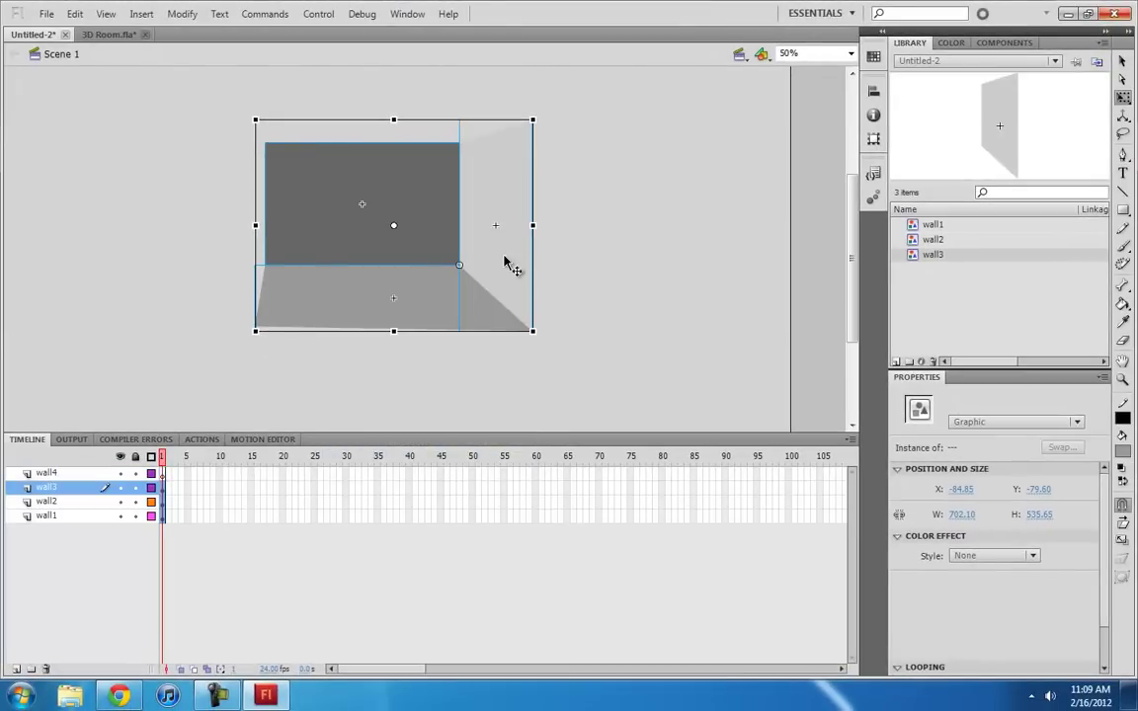
pyautogui.click(79, 474)
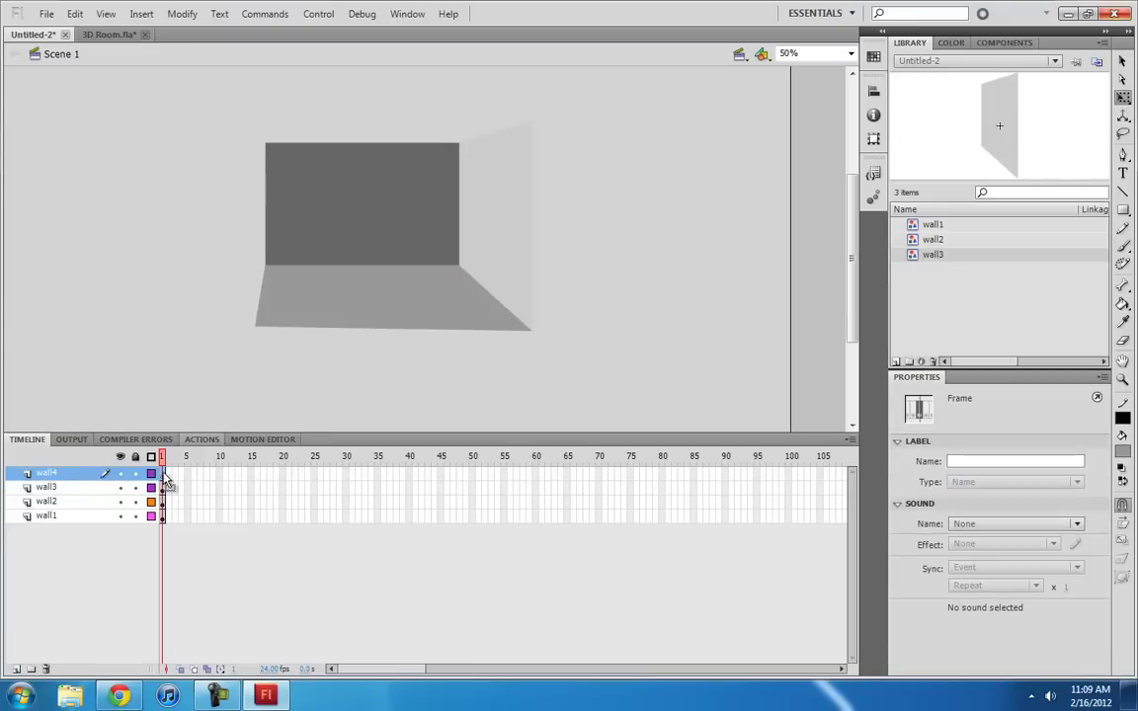
pyautogui.click(45, 669)
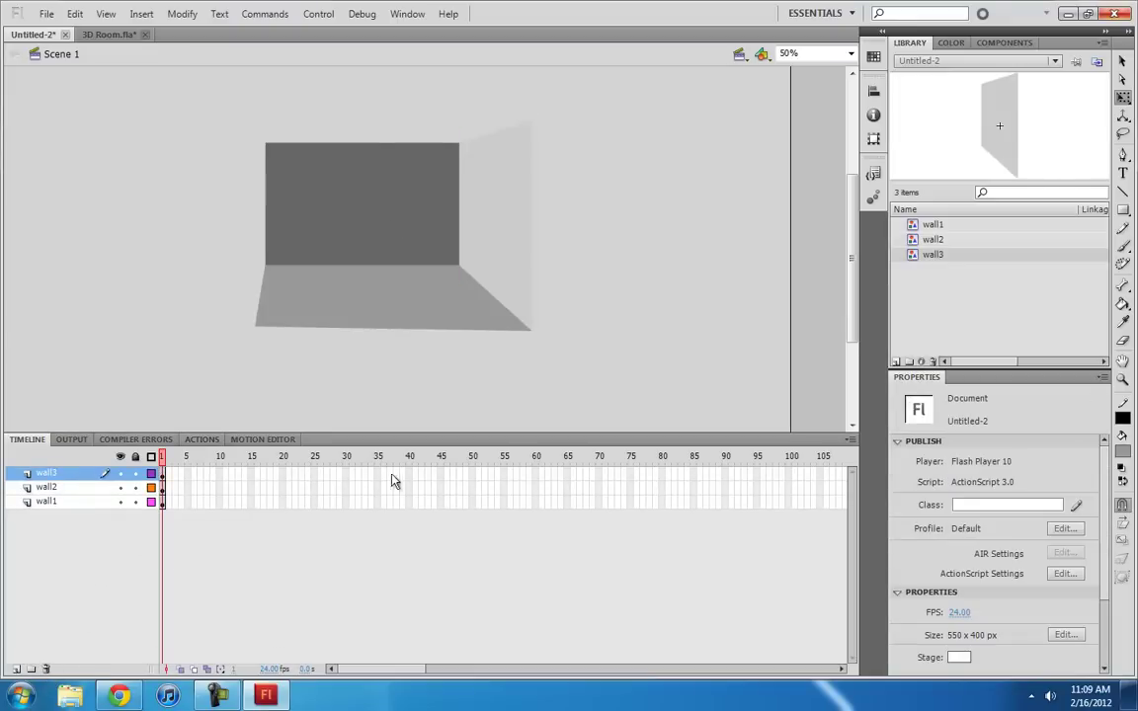
pyautogui.moveTo(379, 493); pyautogui.dragTo(381, 529)
pyautogui.press('F5')
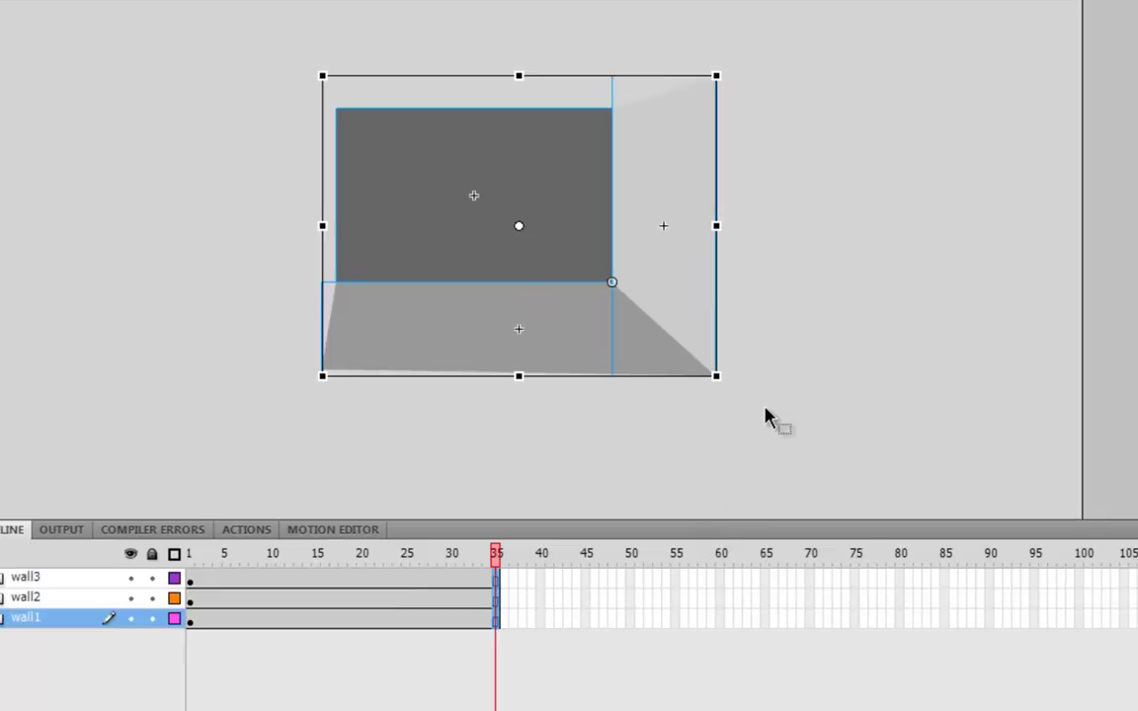
# - Add keyframes at frame 35, nudge the back wall right and narrow the right wall
pyautogui.press('F6')
pyautogui.click(546, 234)
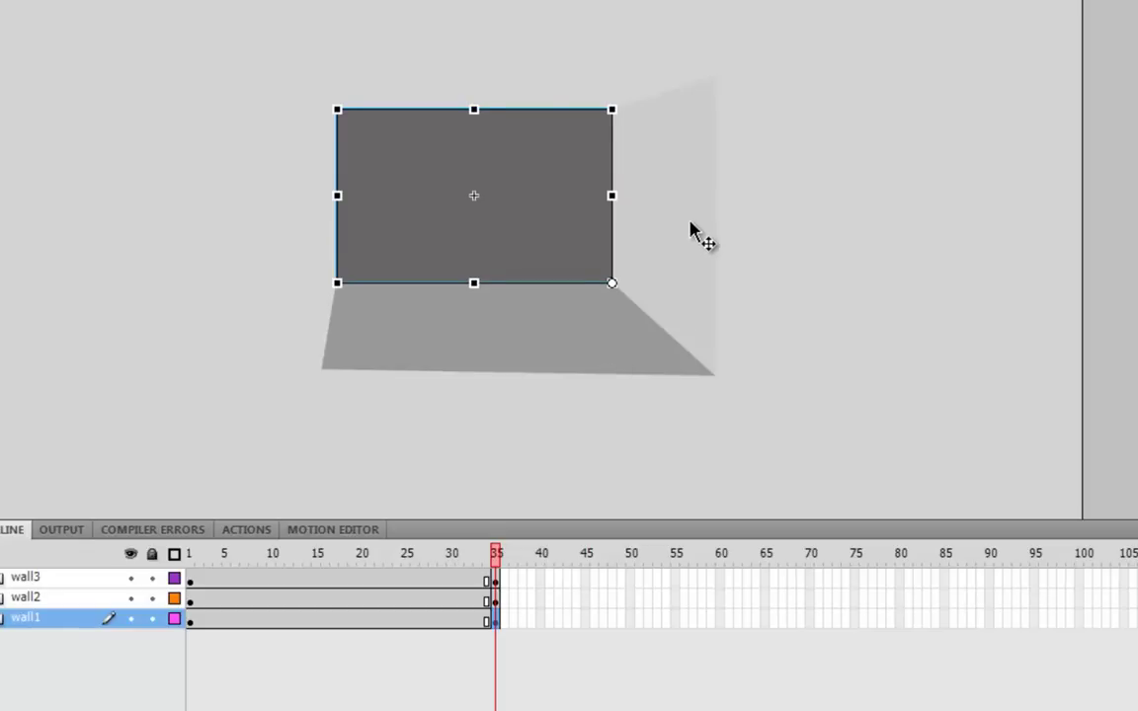
pyautogui.hotkey('shift', 'Right')
pyautogui.hotkey('shift', 'Right')
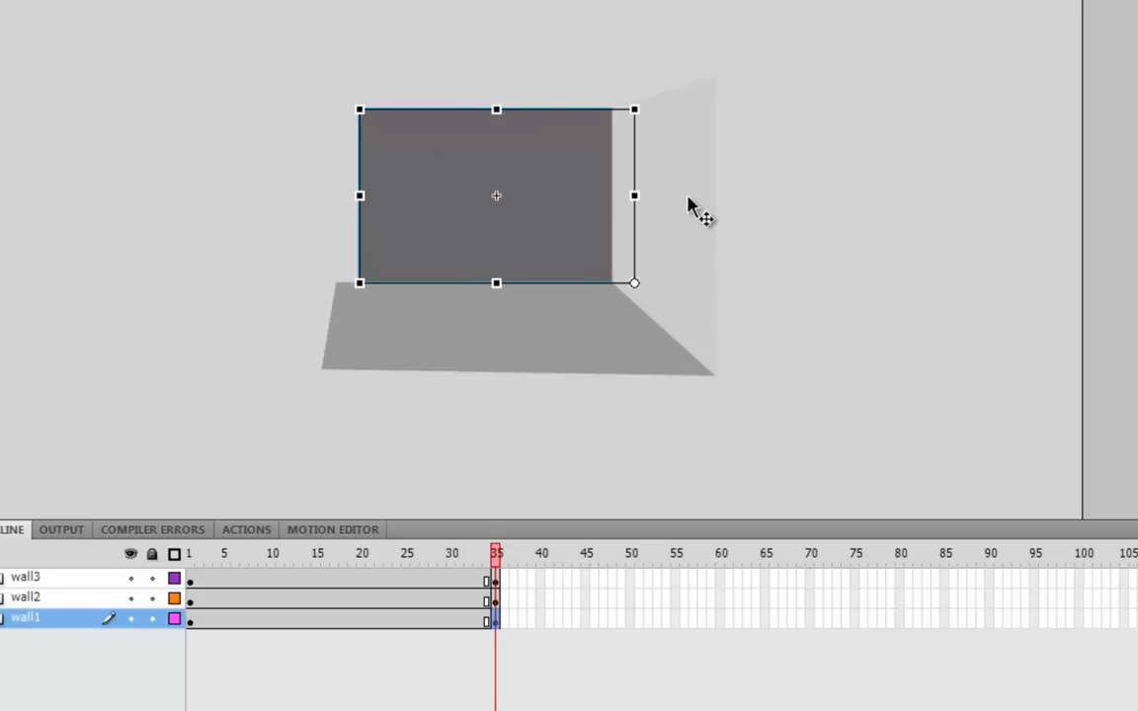
pyautogui.click(689, 254)
pyautogui.hotkey('ctrl', '=')
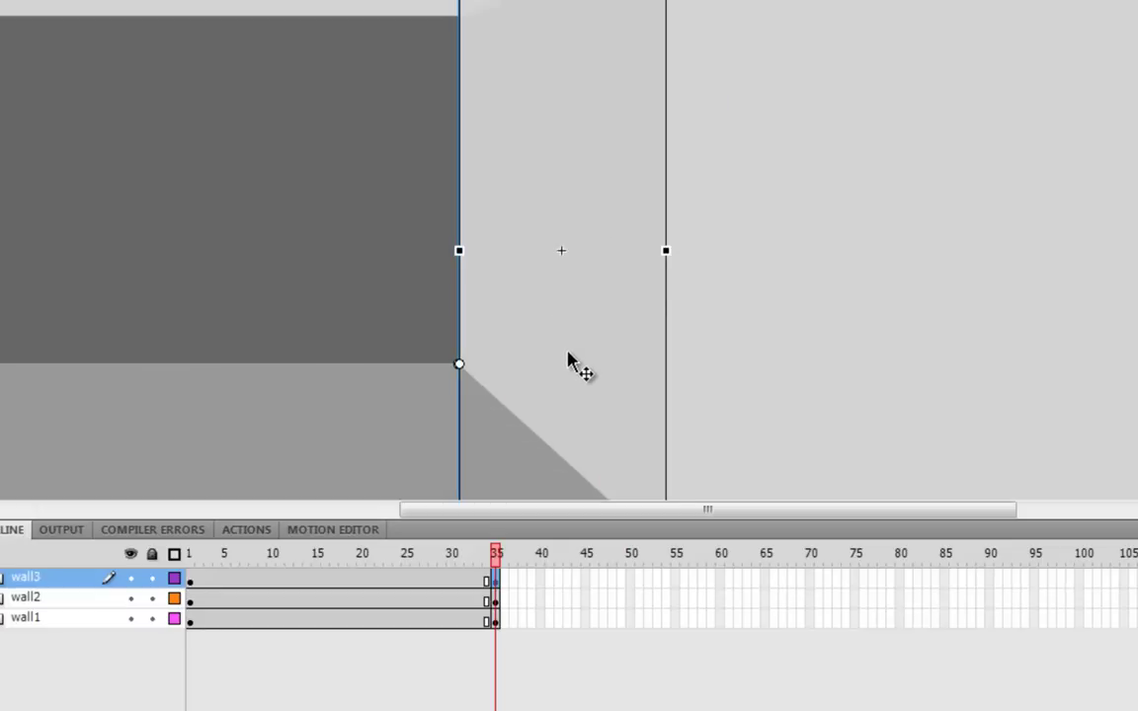
pyautogui.moveTo(568, 360); pyautogui.dragTo(639, 365)
pyautogui.moveTo(508, 338); pyautogui.dragTo(531, 343)
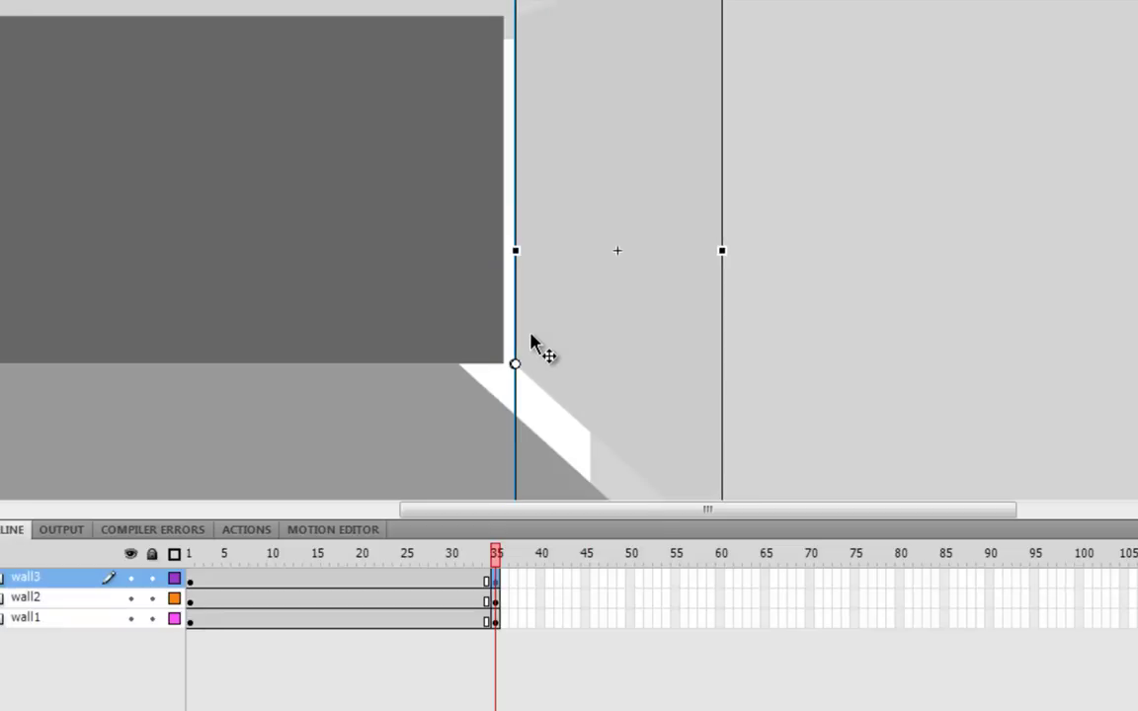
pyautogui.hotkey('ctrl', 'z')
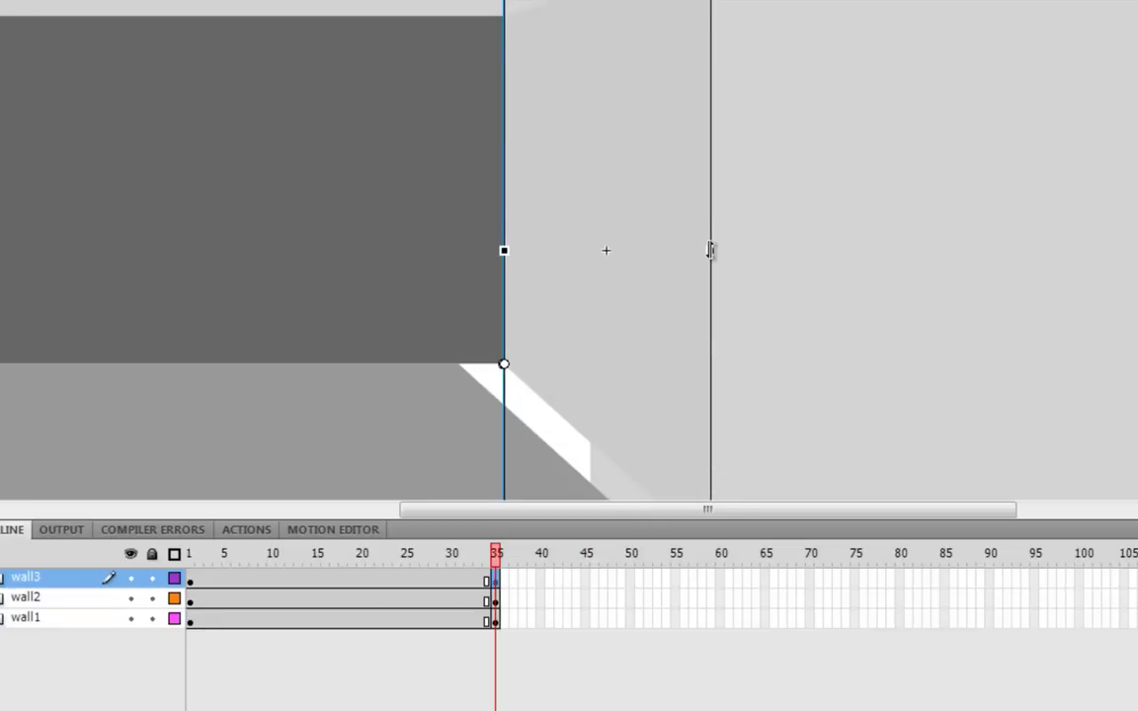
pyautogui.moveTo(711, 250); pyautogui.dragTo(626, 253)
# - Shift the floor right and slant its bottom edge left, then select the middle frames on all layers
pyautogui.scroll(-2, 700, 257)
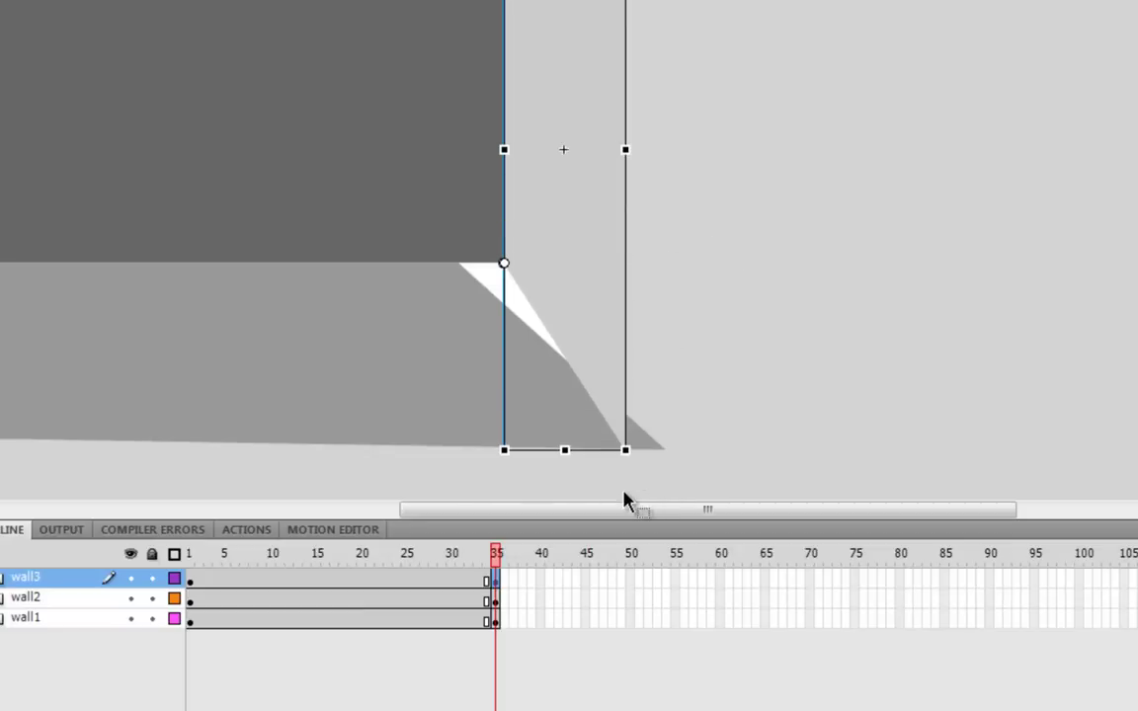
pyautogui.moveTo(624, 505); pyautogui.dragTo(496, 400)
pyautogui.click(556, 361)
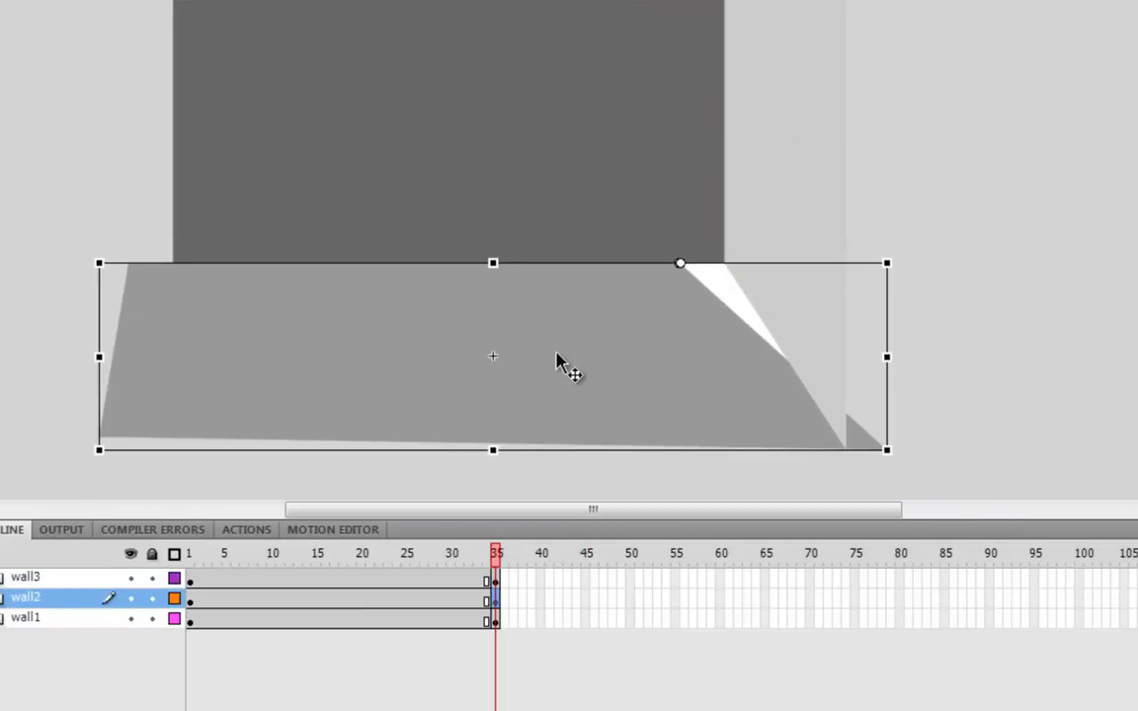
pyautogui.hotkey('shift', 'Right')
pyautogui.hotkey('shift', 'Right')
pyautogui.hotkey('shift', 'Right')
pyautogui.hotkey('shift', 'Right')
pyautogui.hotkey('shift', 'Right')
pyautogui.moveTo(742, 449)
pyautogui.mouseDown()
pyautogui.moveTo(640, 450)
pyautogui.moveTo(658, 451)
pyautogui.mouseUp()
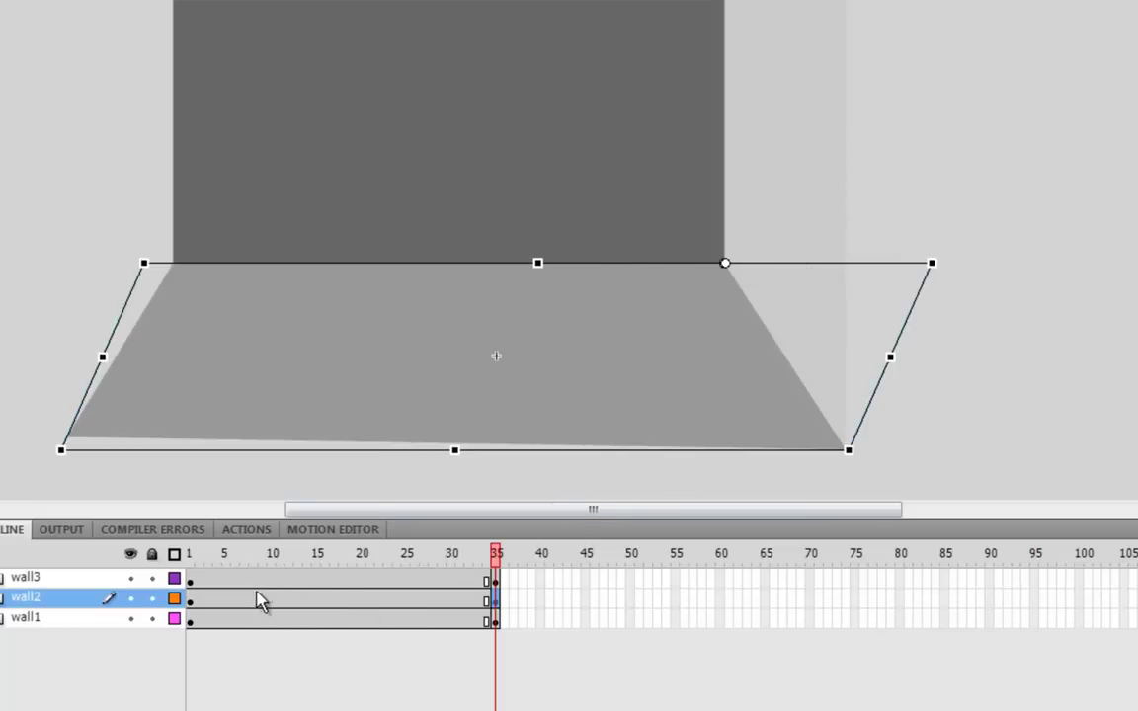
pyautogui.moveTo(325, 591); pyautogui.dragTo(325, 644)
pyautogui.click(283, 581)
pyautogui.moveTo(343, 578); pyautogui.dragTo(346, 624)
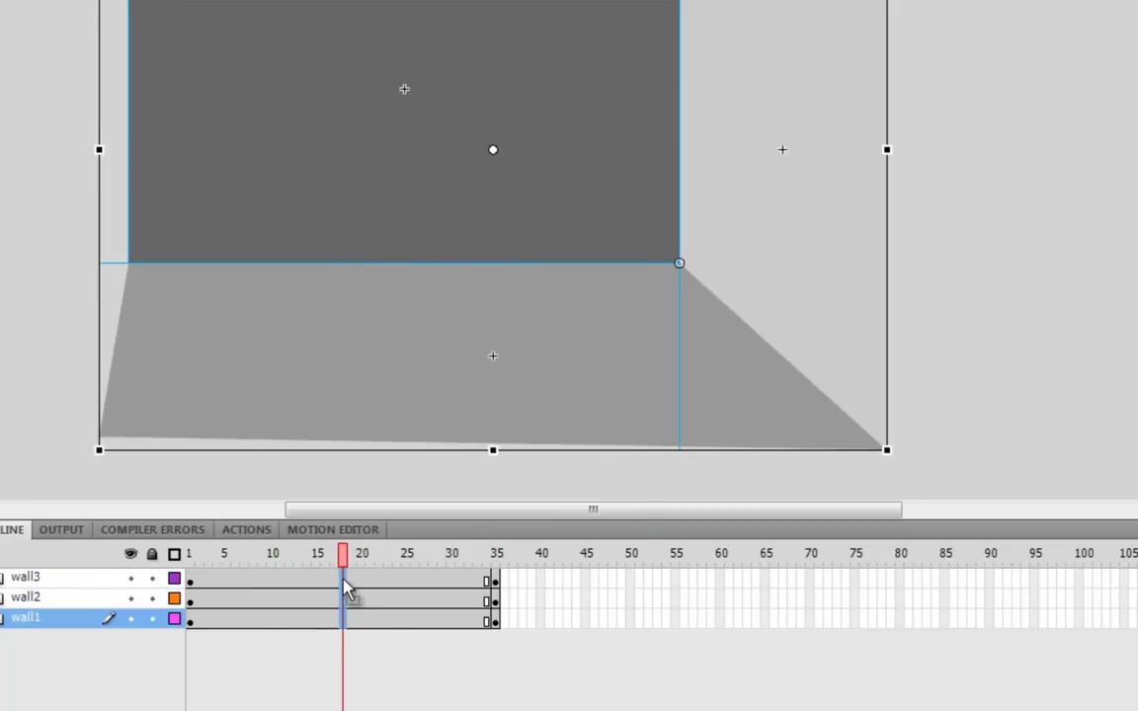
# - Classic-tween wall1, wall2 and wall3 from frame 1 to 35 and play the room's perspective shift
pyautogui.rightClick(345, 583)
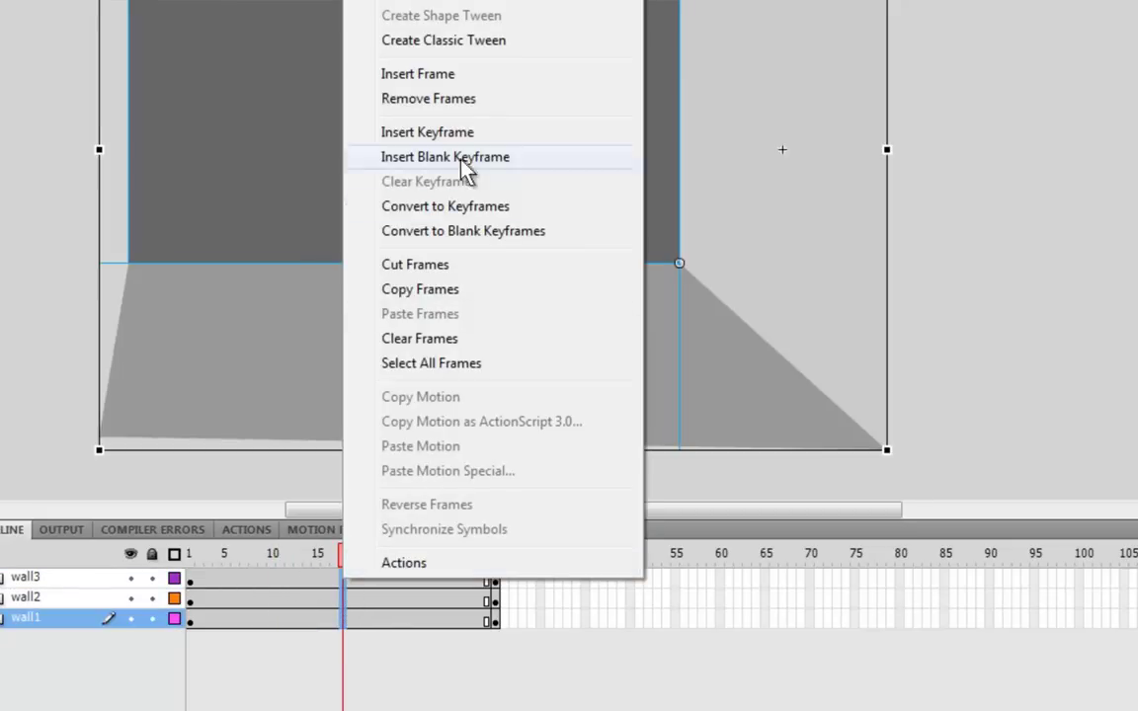
pyautogui.click(457, 43)
pyautogui.click(193, 583)
pyautogui.press('Return')
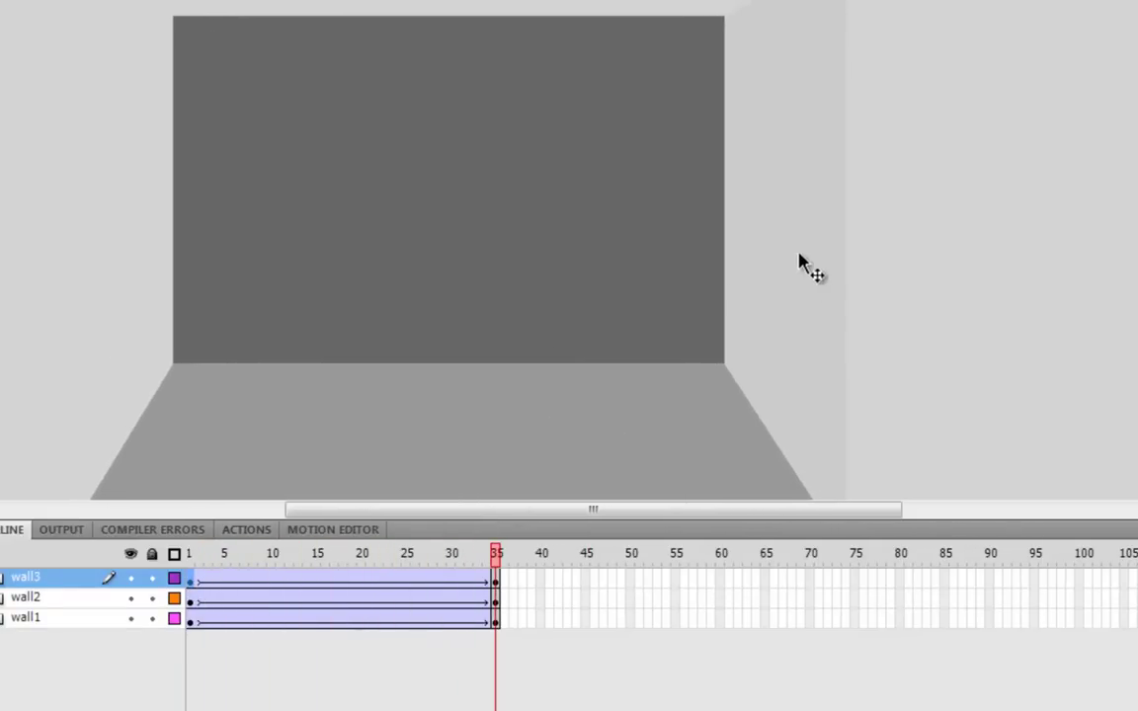
pyautogui.click(191, 602)
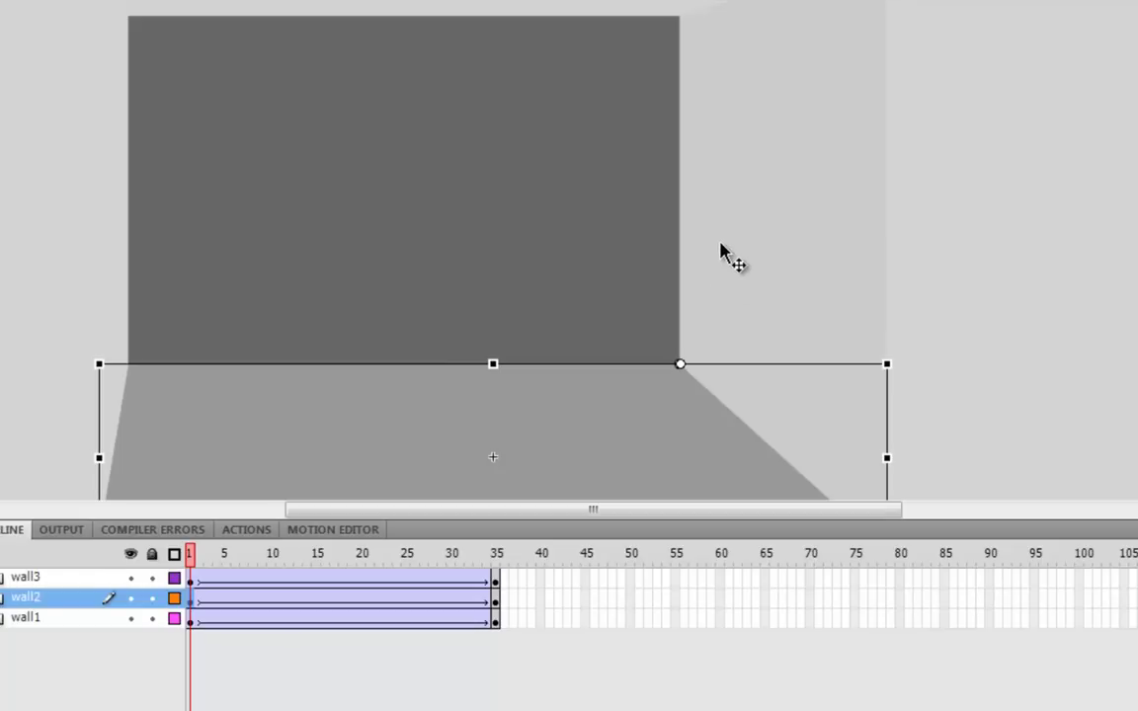
# - Inside the right wall (wall3) symbol, draw black pencil zigzags across its surface
pyautogui.click(760, 326)
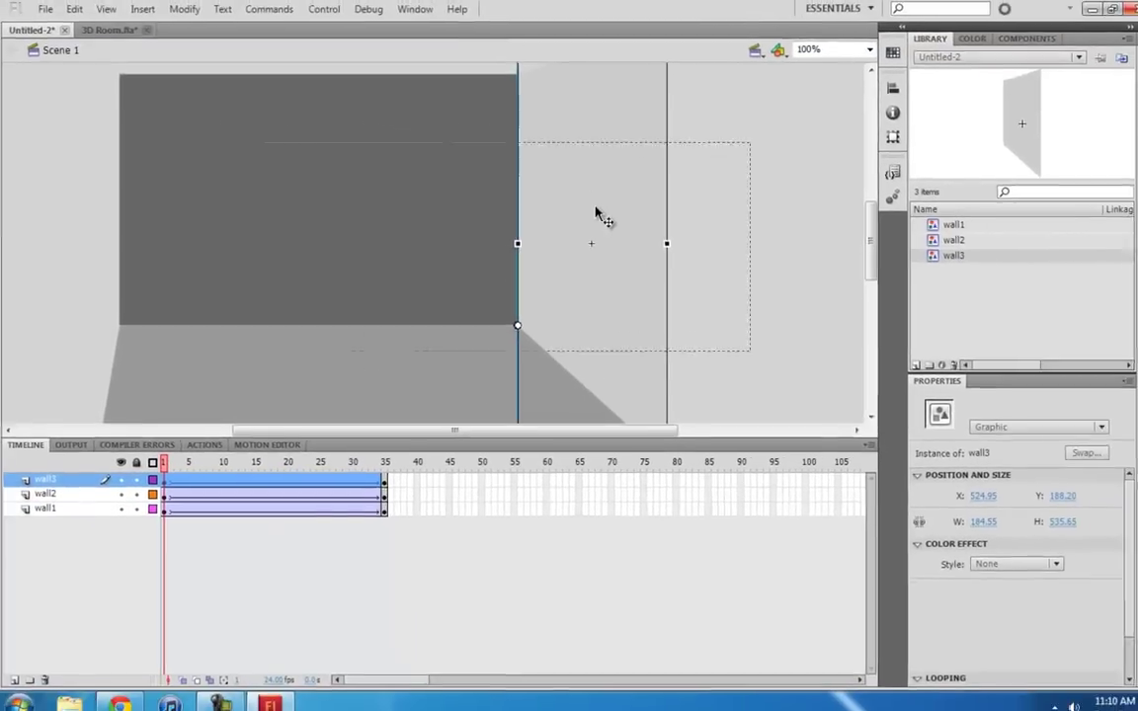
pyautogui.doubleClick(743, 220)
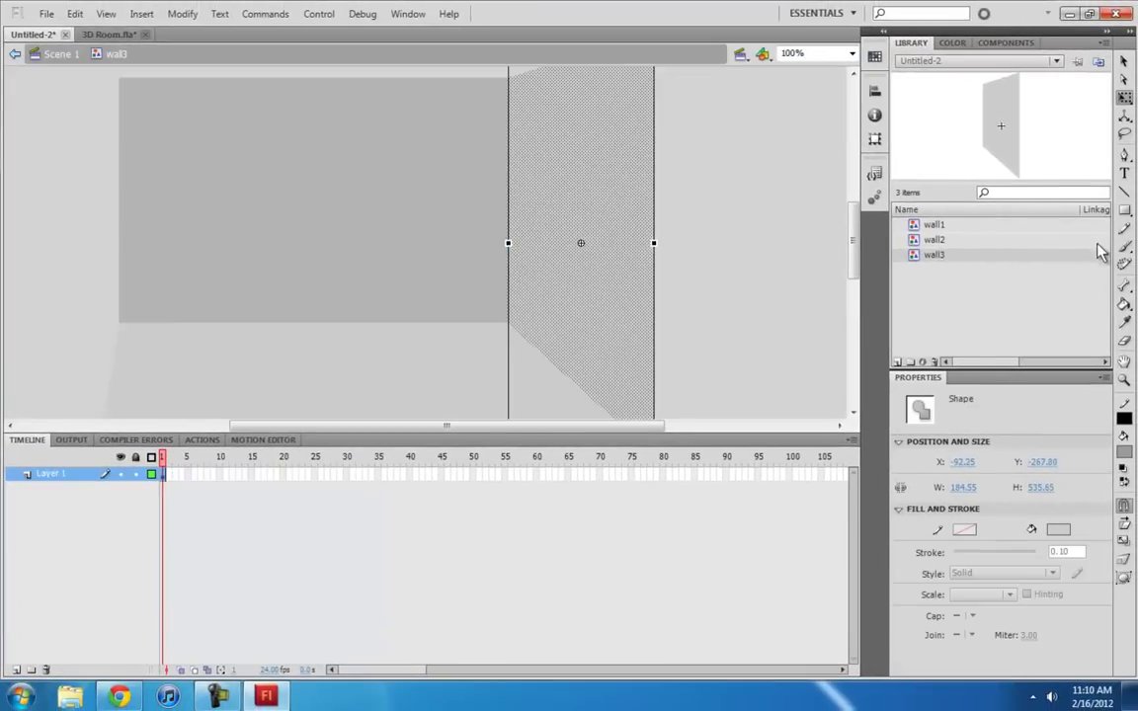
pyautogui.click(1124, 227)
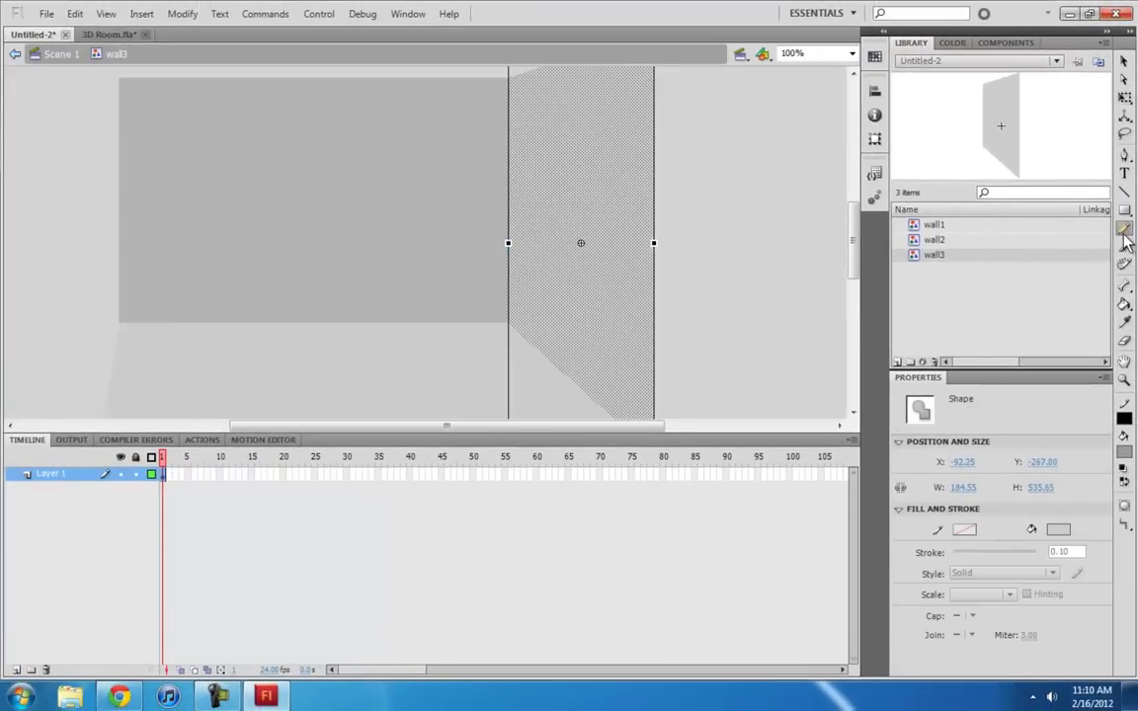
pyautogui.moveTo(538, 199); pyautogui.dragTo(538, 167)
pyautogui.moveTo(604, 131); pyautogui.dragTo(619, 202)
pyautogui.moveTo(610, 303)
pyautogui.mouseDown()
pyautogui.moveTo(582, 237)
pyautogui.moveTo(524, 261)
pyautogui.mouseUp()
pyautogui.click(57, 53)
# - Inside the floor symbol, pencil zigzags on its left, middle and right, then preview Scene 1
pyautogui.press('v')
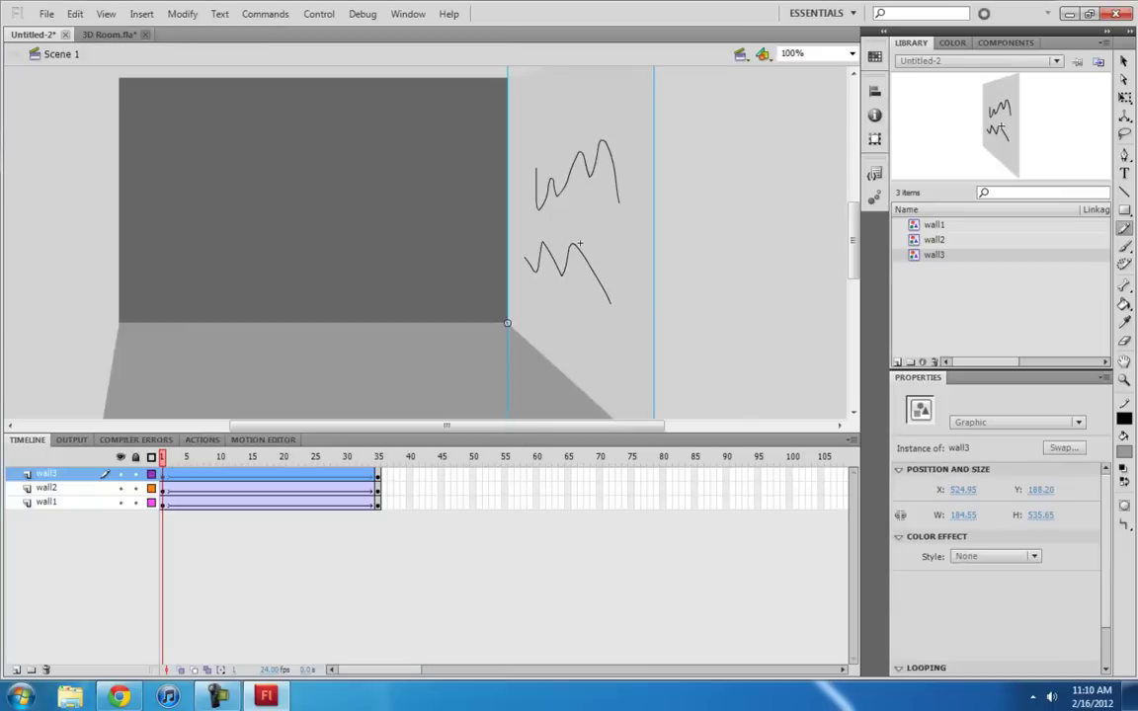
pyautogui.doubleClick(490, 360)
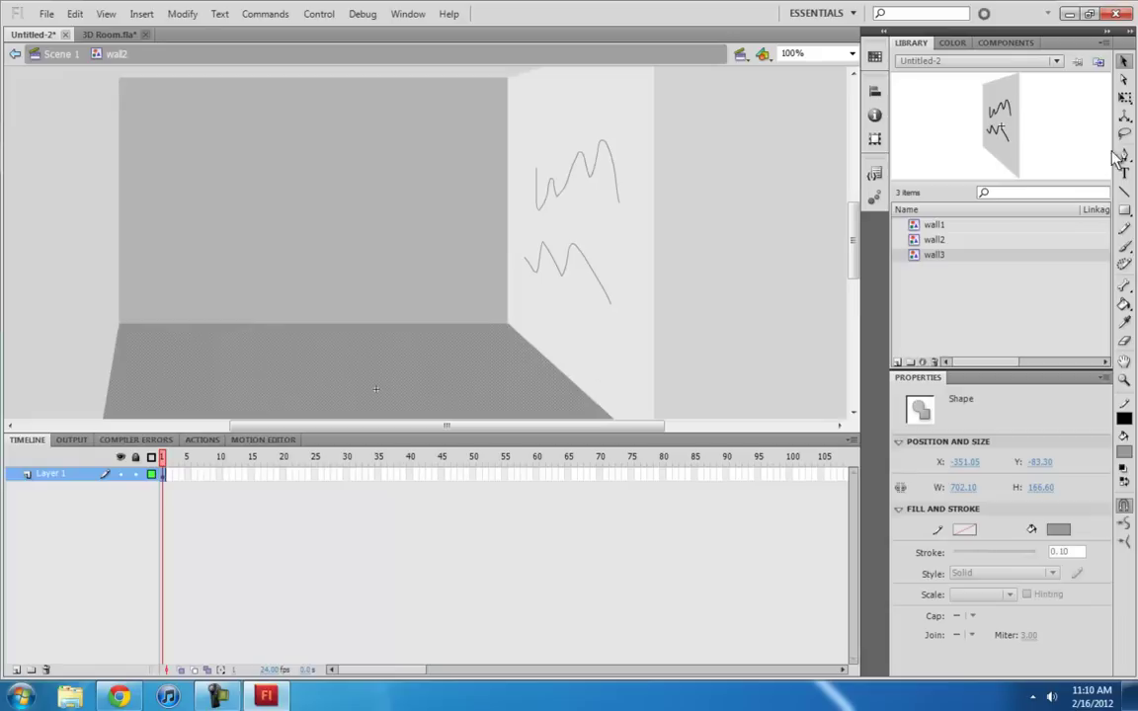
pyautogui.press('y')
pyautogui.moveTo(449, 338); pyautogui.dragTo(543, 415)
pyautogui.moveTo(341, 402); pyautogui.dragTo(353, 355)
pyautogui.moveTo(181, 358)
pyautogui.mouseDown()
pyautogui.moveTo(220, 380)
pyautogui.moveTo(202, 395)
pyautogui.mouseUp()
pyautogui.click(55, 56)
pyautogui.press('Return')
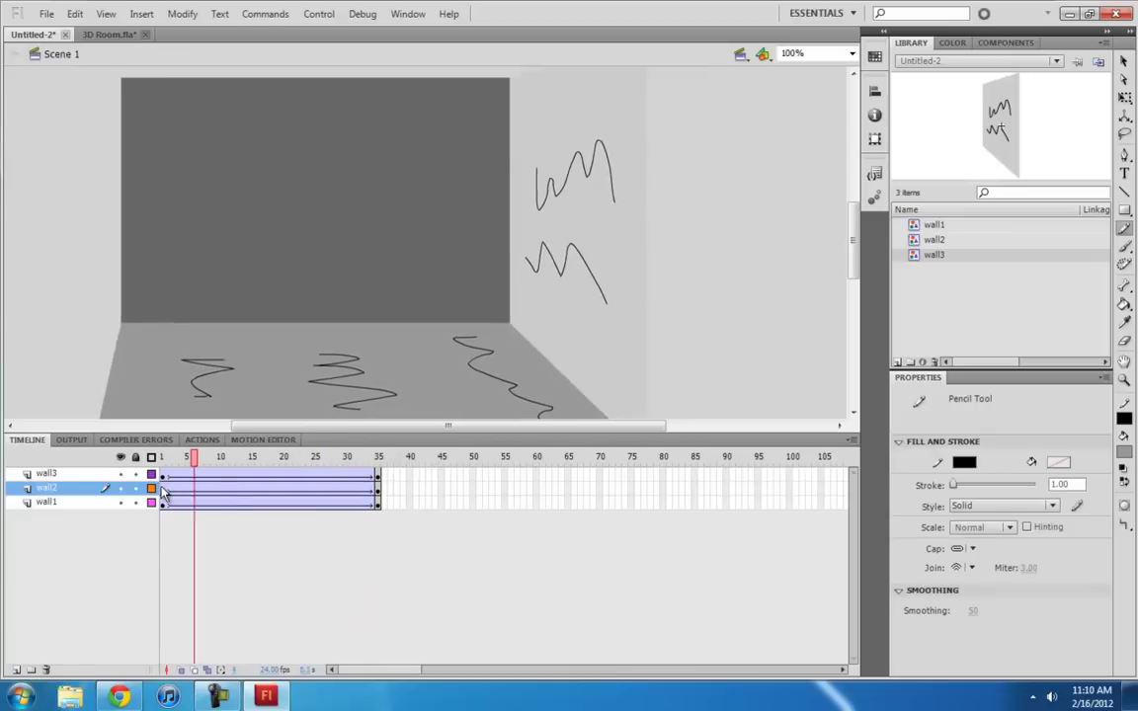
pyautogui.press('v')
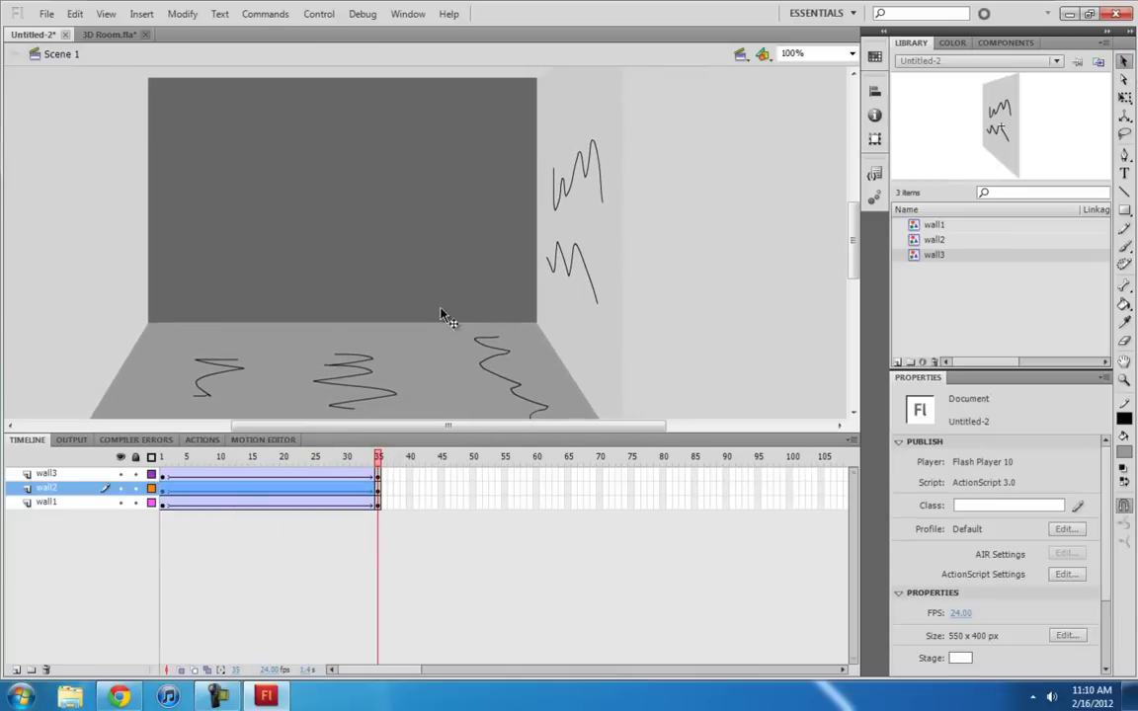
pyautogui.click(166, 499)
pyautogui.press('Return')
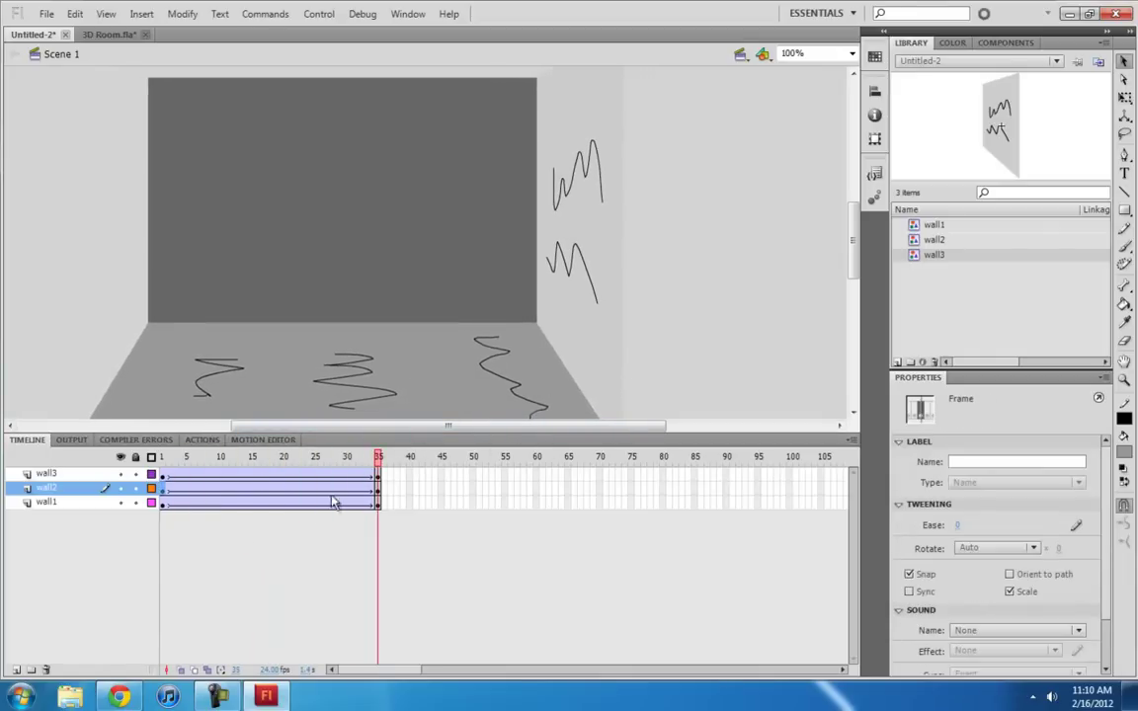
pyautogui.click(164, 475)
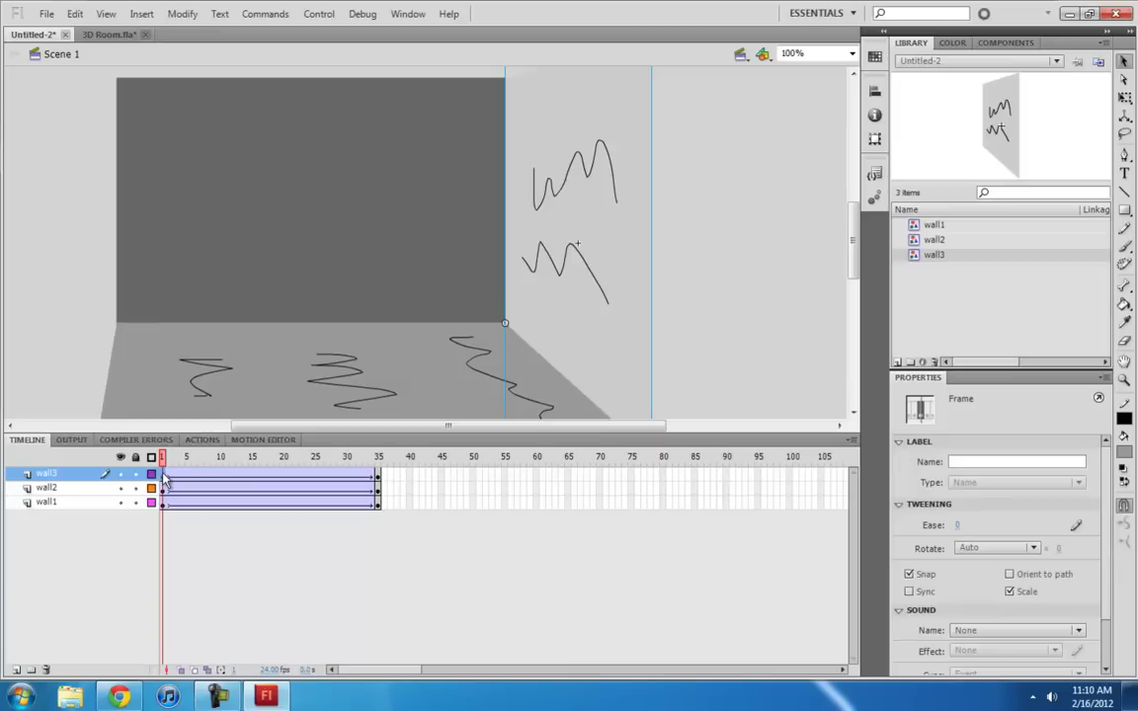
pyautogui.press('Return')
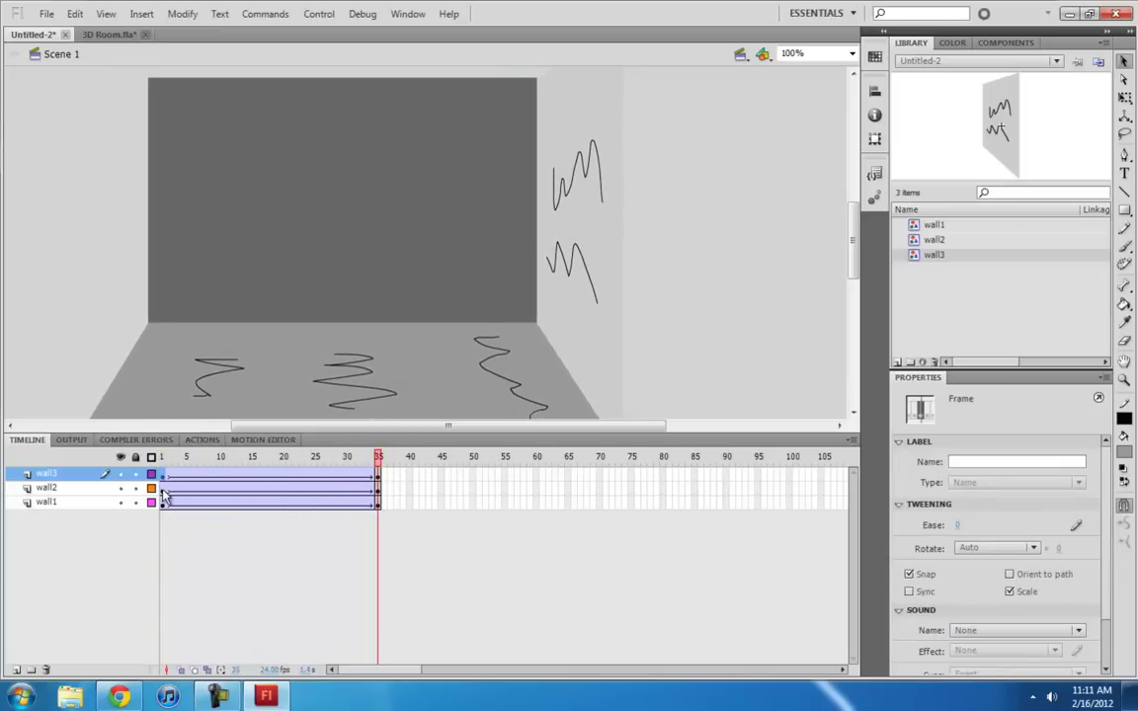
pyautogui.click(163, 490)
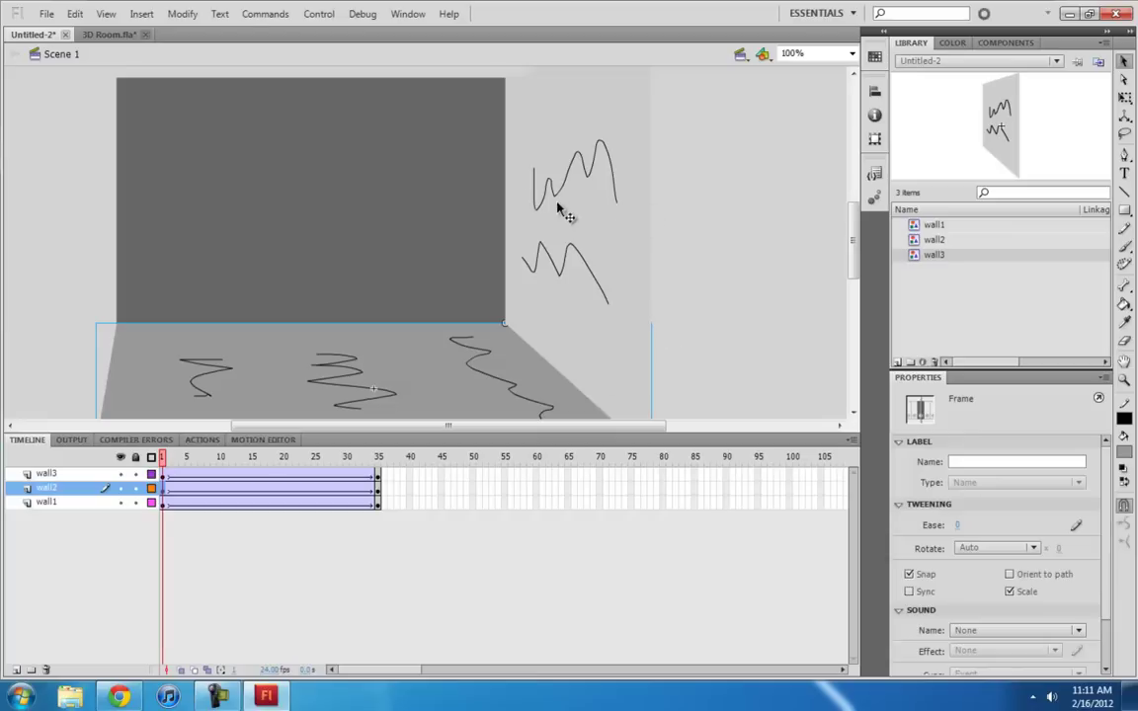
pyautogui.click(373, 384)
pyautogui.scroll(-2, 365, 385)
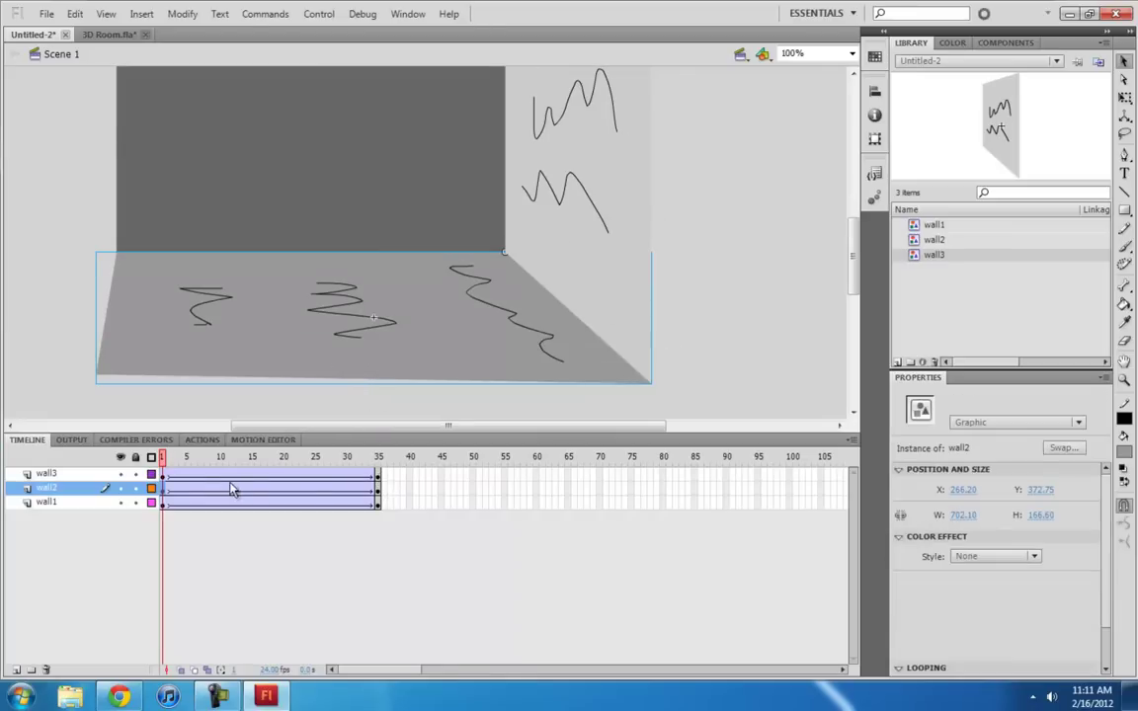
# - Remove the classic tweens from the wall layers' frame spans
pyautogui.click(195, 503)
pyautogui.rightClick(196, 502)
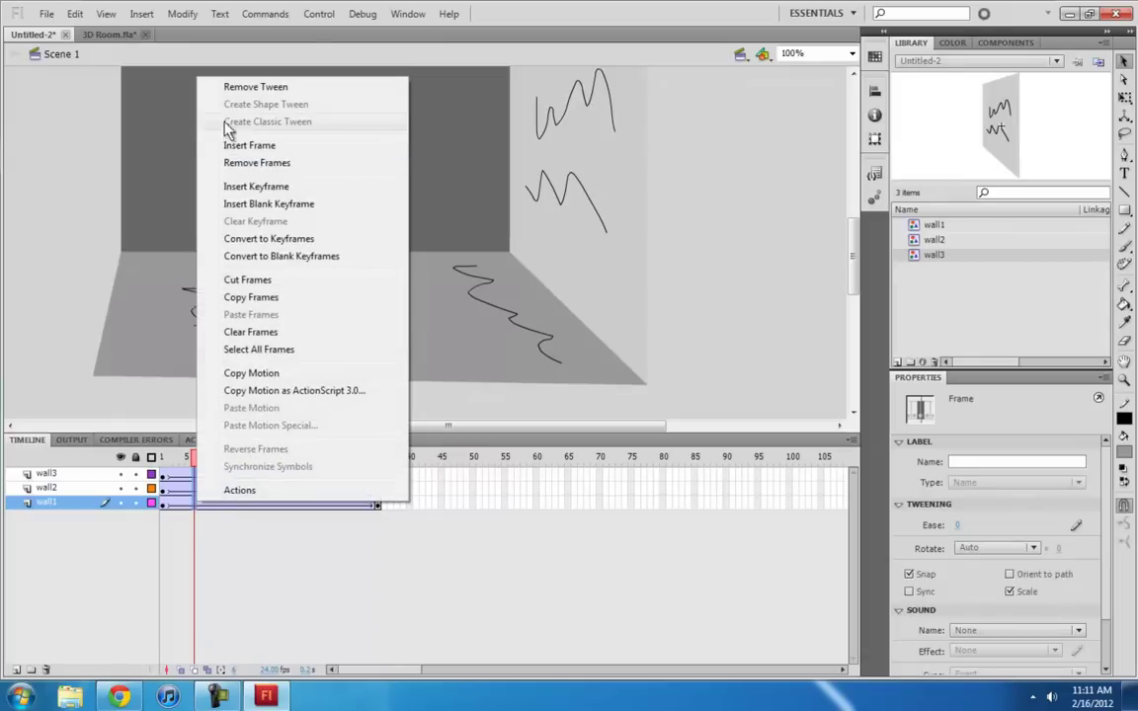
pyautogui.click(296, 88)
# - Clear the keyframe at frame 35 and select all walls on the stage
pyautogui.click(377, 503)
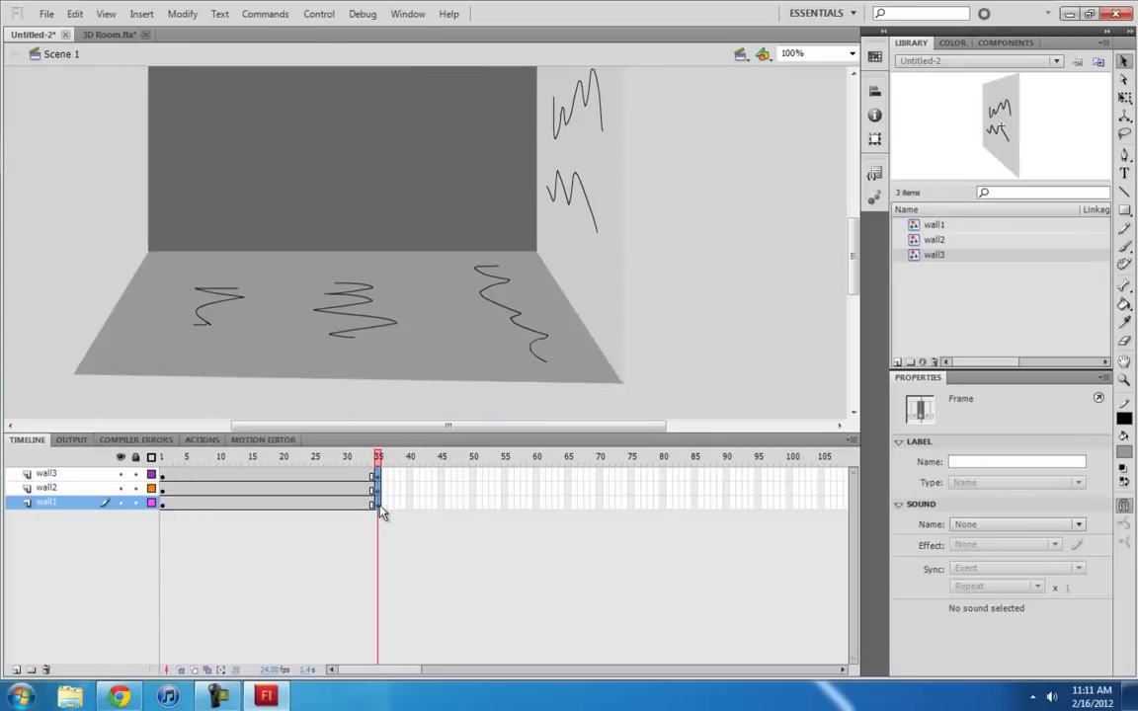
pyautogui.rightClick(377, 502)
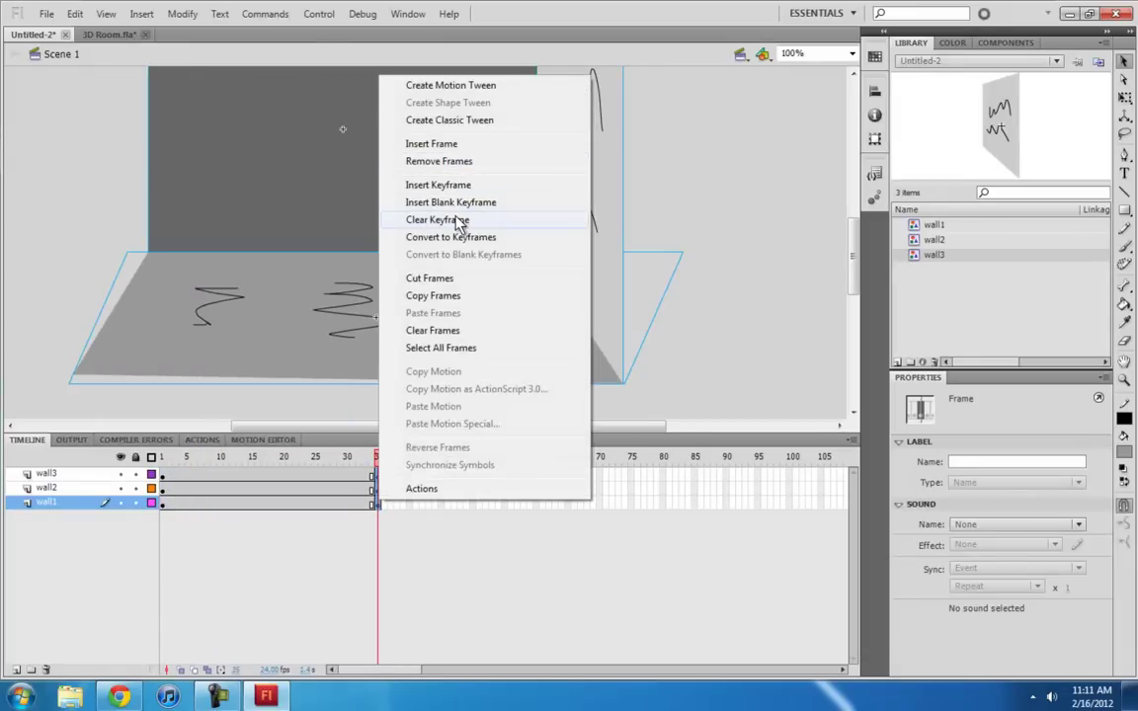
pyautogui.click(458, 220)
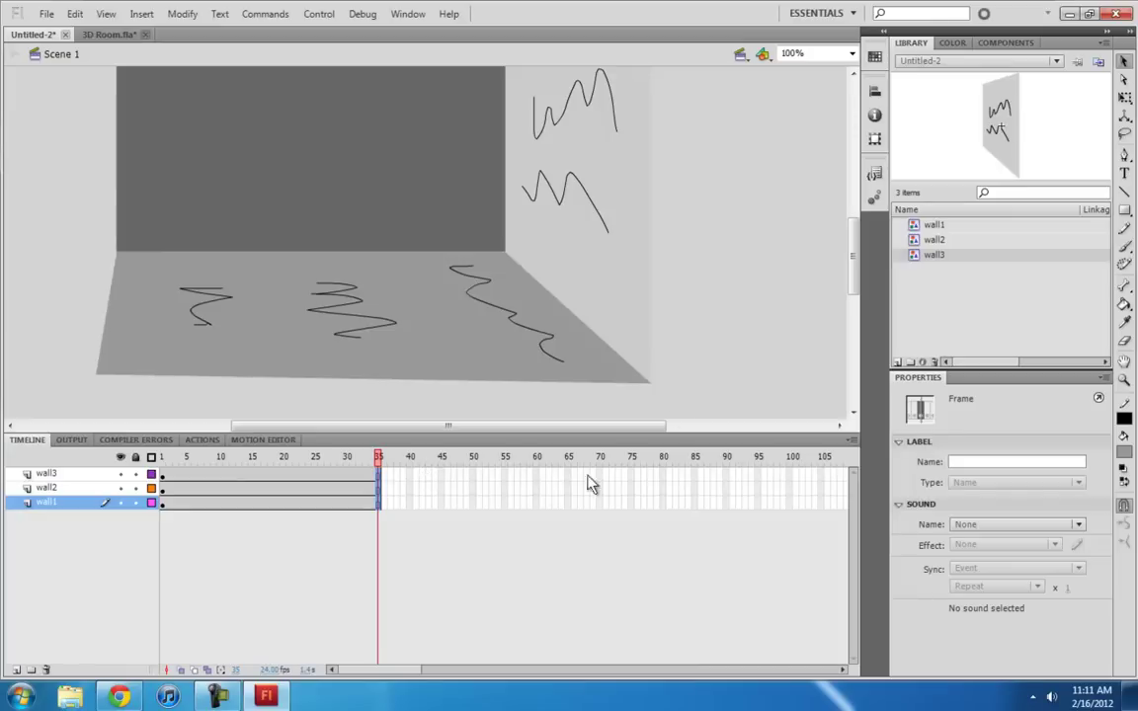
pyautogui.hotkey('ctrl', 'a')
pyautogui.scroll(3, 688, 356)
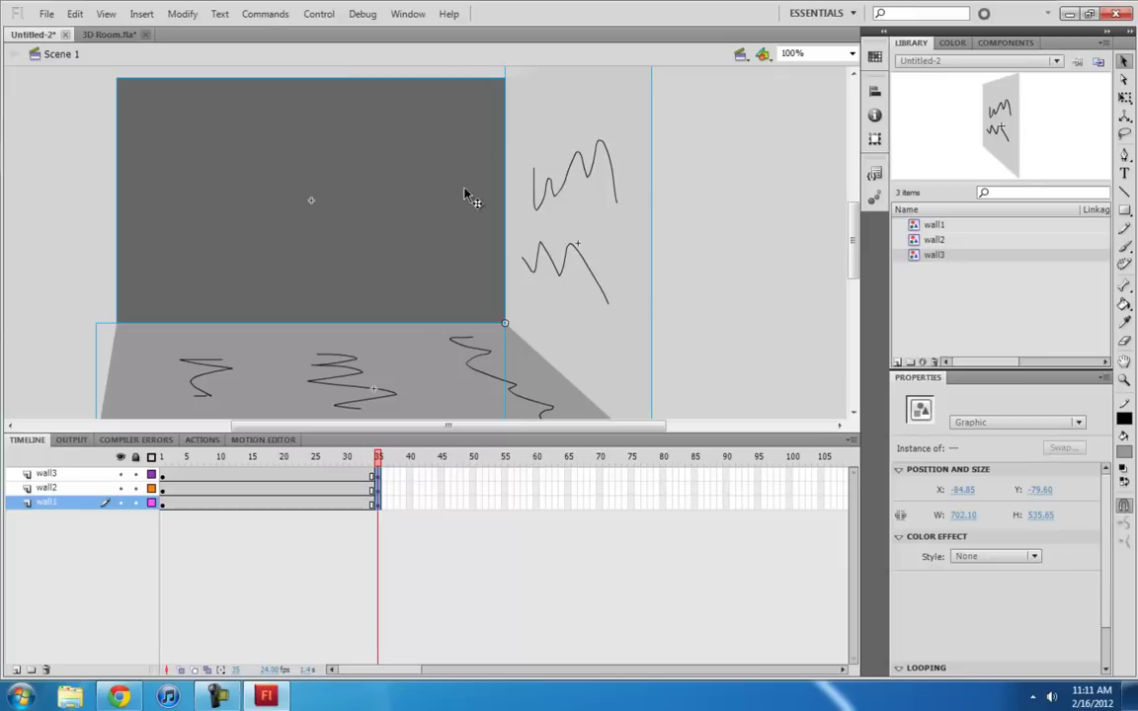
# - Nudge the back wall down at frame 35
pyautogui.click(393, 284)
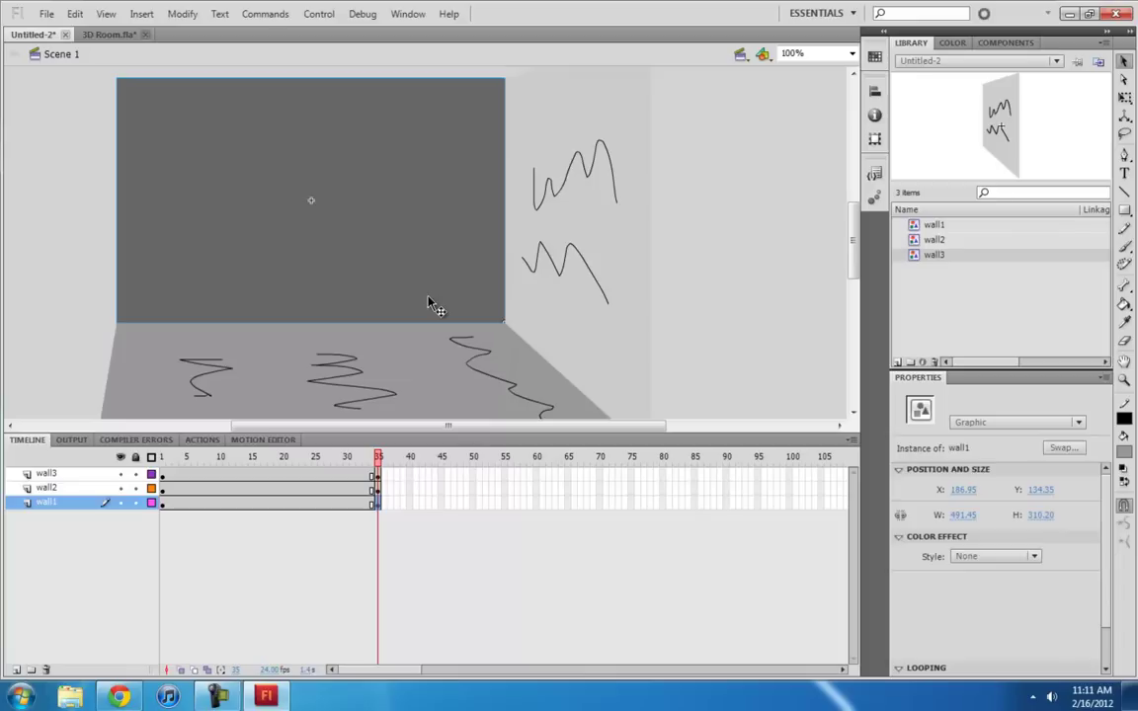
pyautogui.hotkey('shift', 'Down')
pyautogui.hotkey('shift', 'Down')
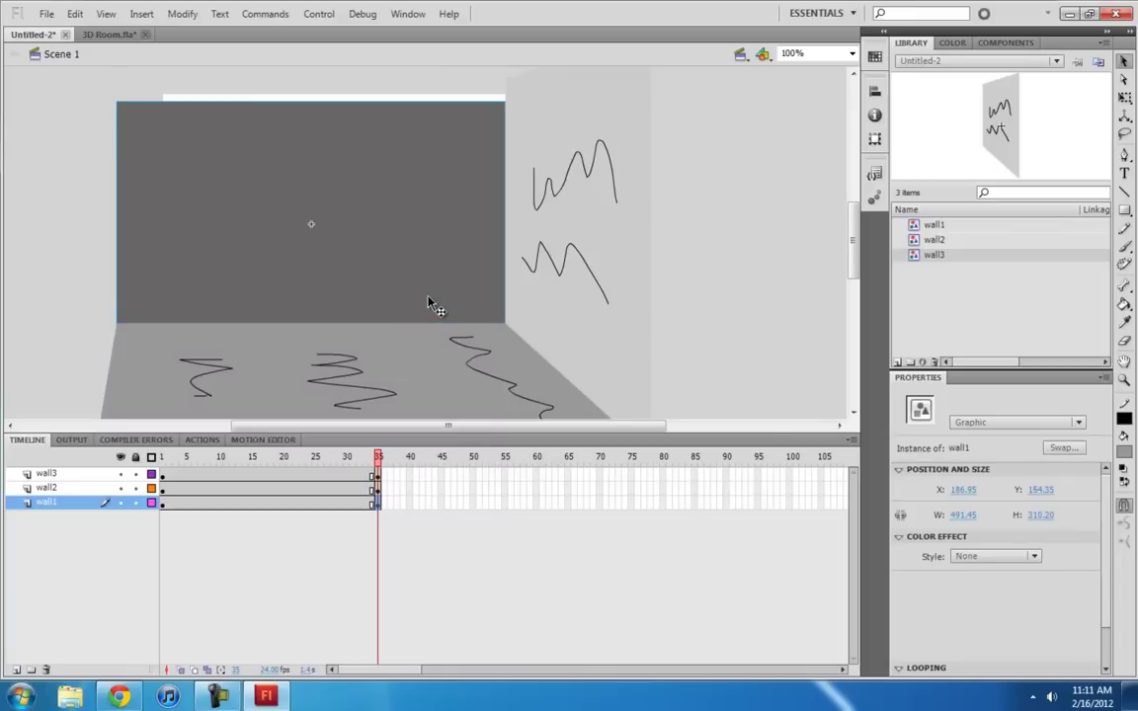
pyautogui.scroll(-3, 692, 282)
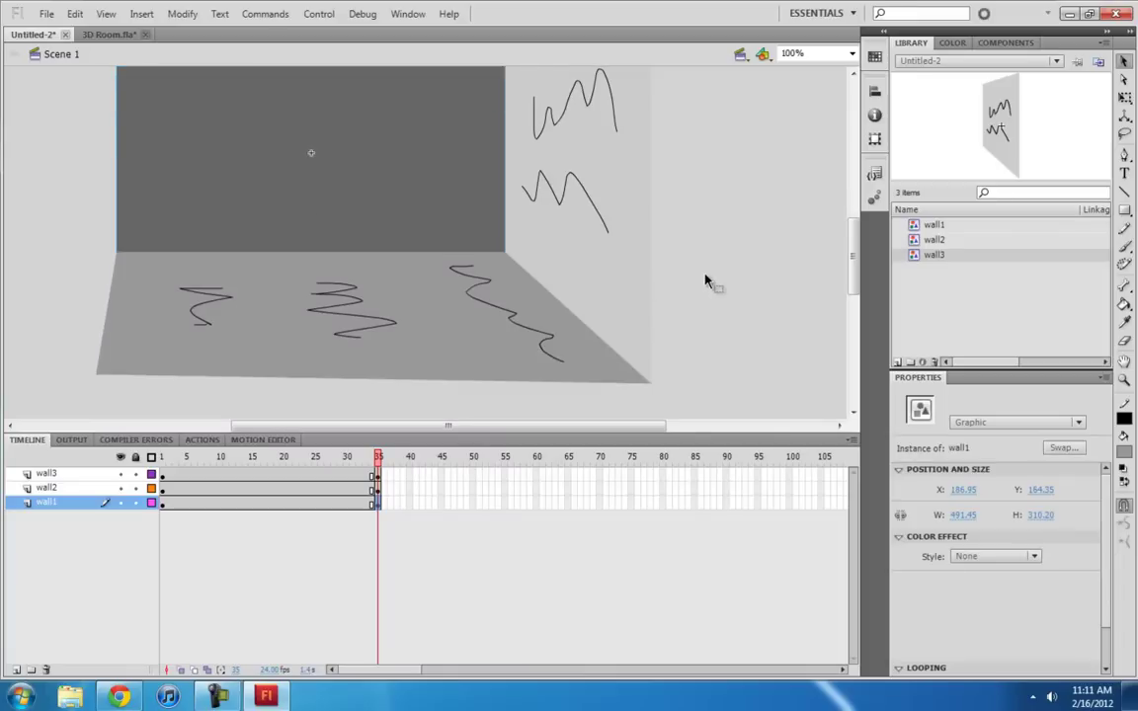
# - Move the floor down 30 px and rescale its height to reach the stage bottom
pyautogui.click(401, 284)
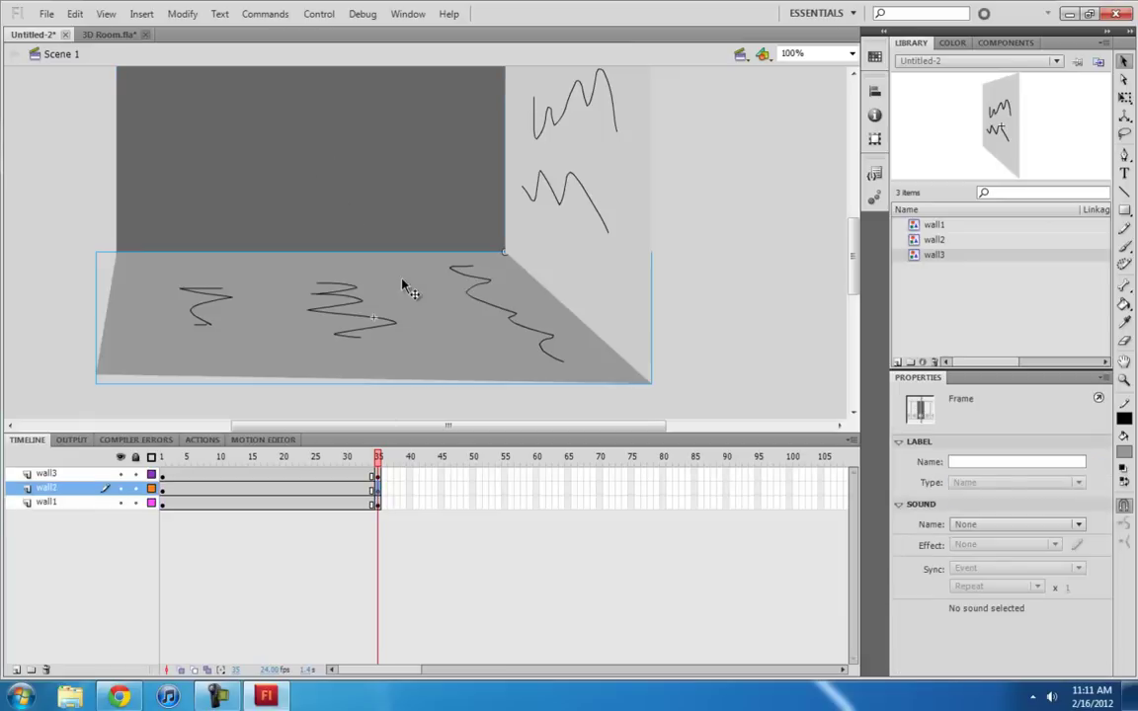
pyautogui.press('Down')
pyautogui.press('Down')
pyautogui.press('Down')
pyautogui.press('Down')
pyautogui.press('Down')
pyautogui.press('Down')
pyautogui.press('Down')
pyautogui.press('Down')
pyautogui.press('Down')
pyautogui.press('Down')
pyautogui.press('Down')
pyautogui.press('Down')
pyautogui.press('Down')
pyautogui.press('Down')
pyautogui.press('Down')
pyautogui.press('Down')
pyautogui.press('Down')
pyautogui.press('Down')
pyautogui.press('Down')
pyautogui.press('Down')
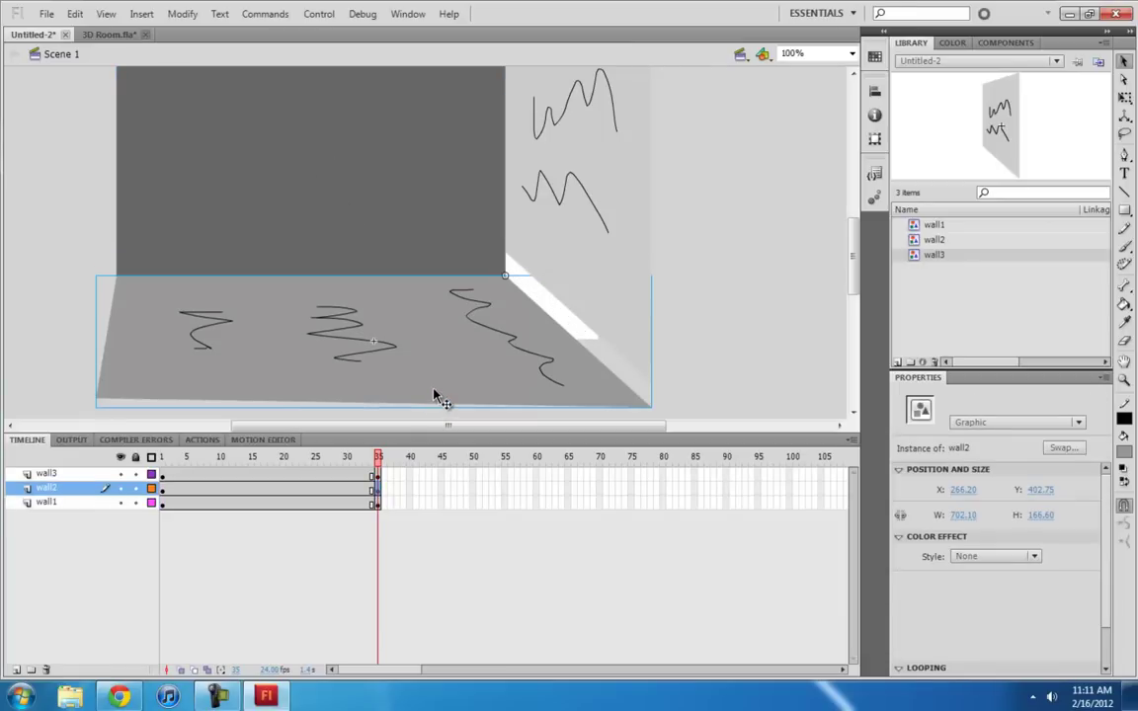
pyautogui.press('q')
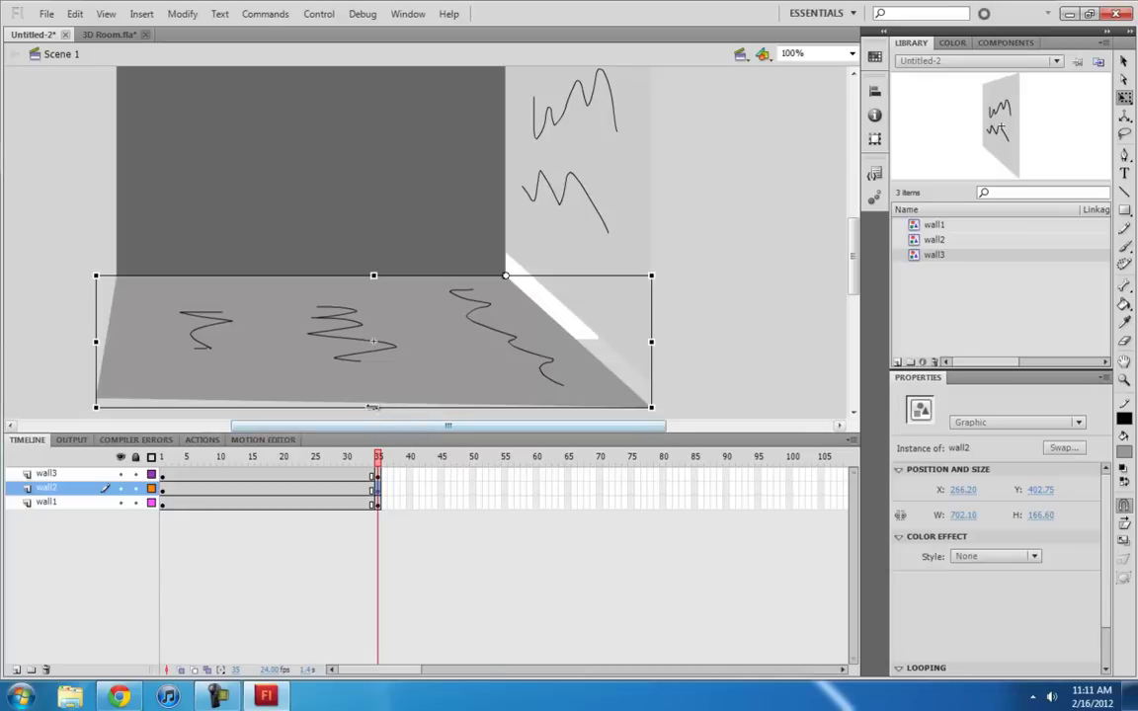
pyautogui.moveTo(374, 408); pyautogui.dragTo(376, 362)
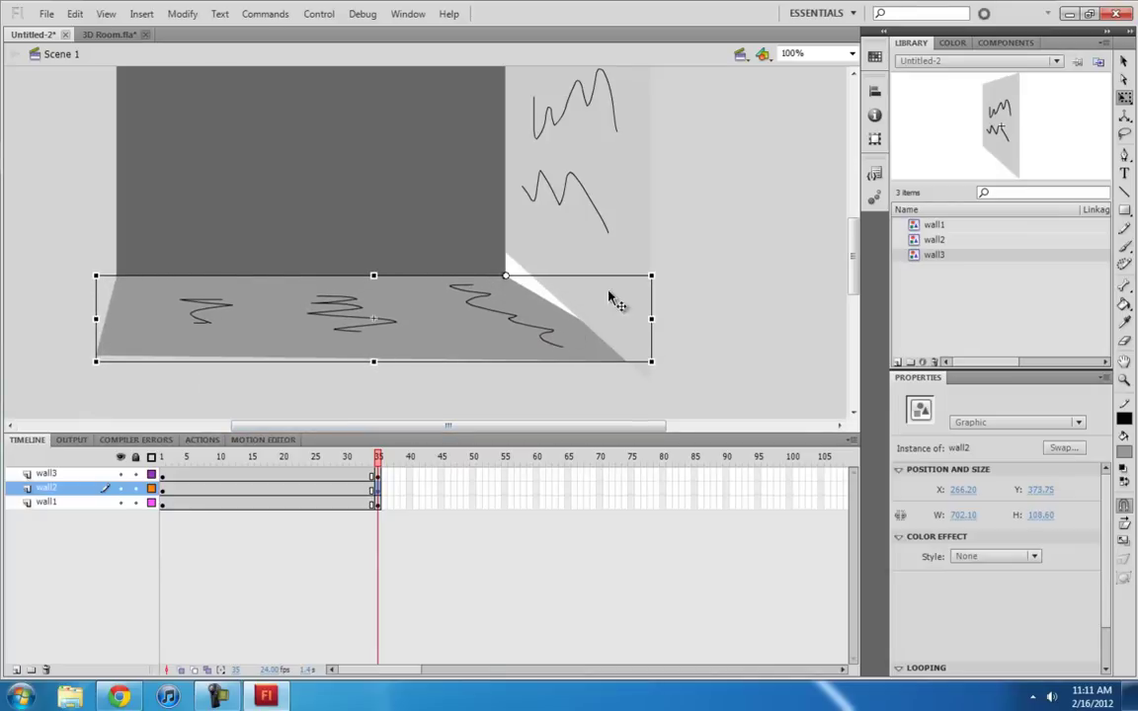
pyautogui.click(383, 488)
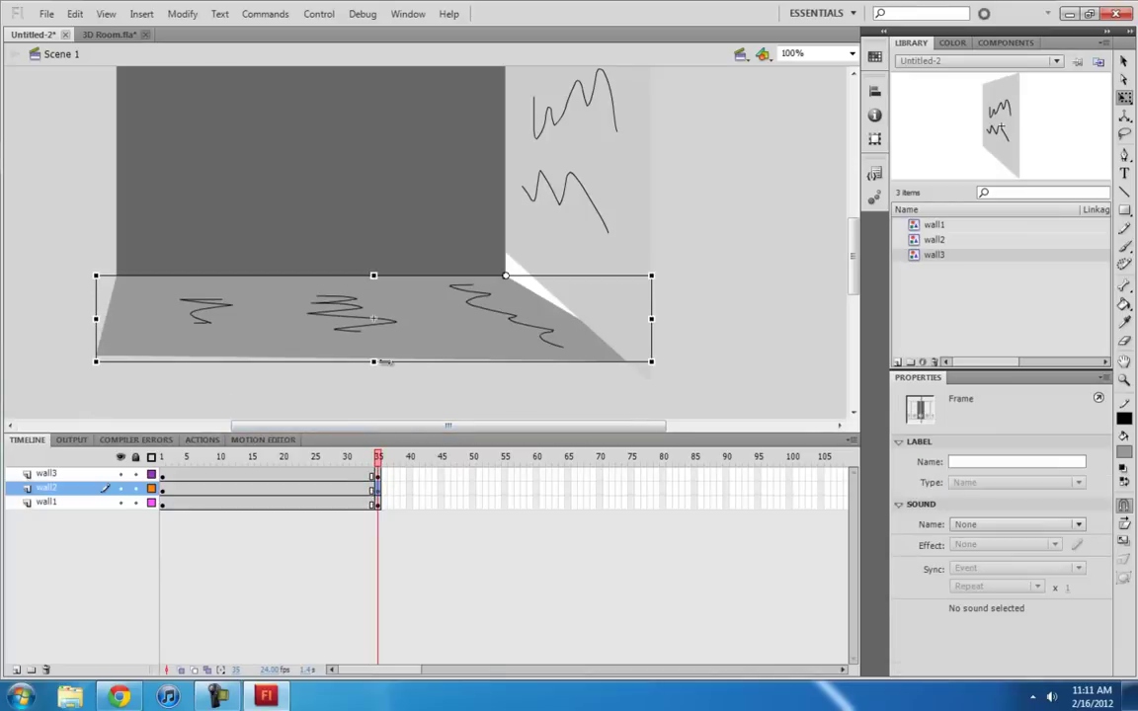
pyautogui.moveTo(374, 362); pyautogui.dragTo(373, 386)
# - Stretch the right wall down over the white gap and skew it to meet the floor corner
pyautogui.click(576, 224)
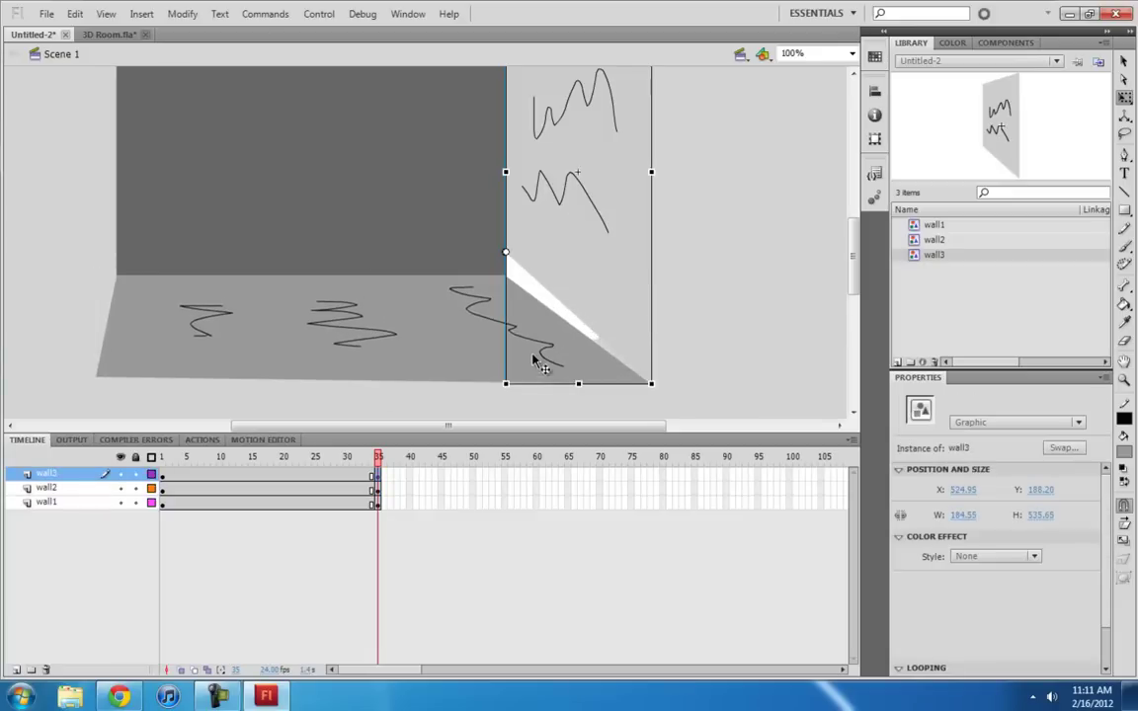
pyautogui.moveTo(535, 371); pyautogui.dragTo(612, 353)
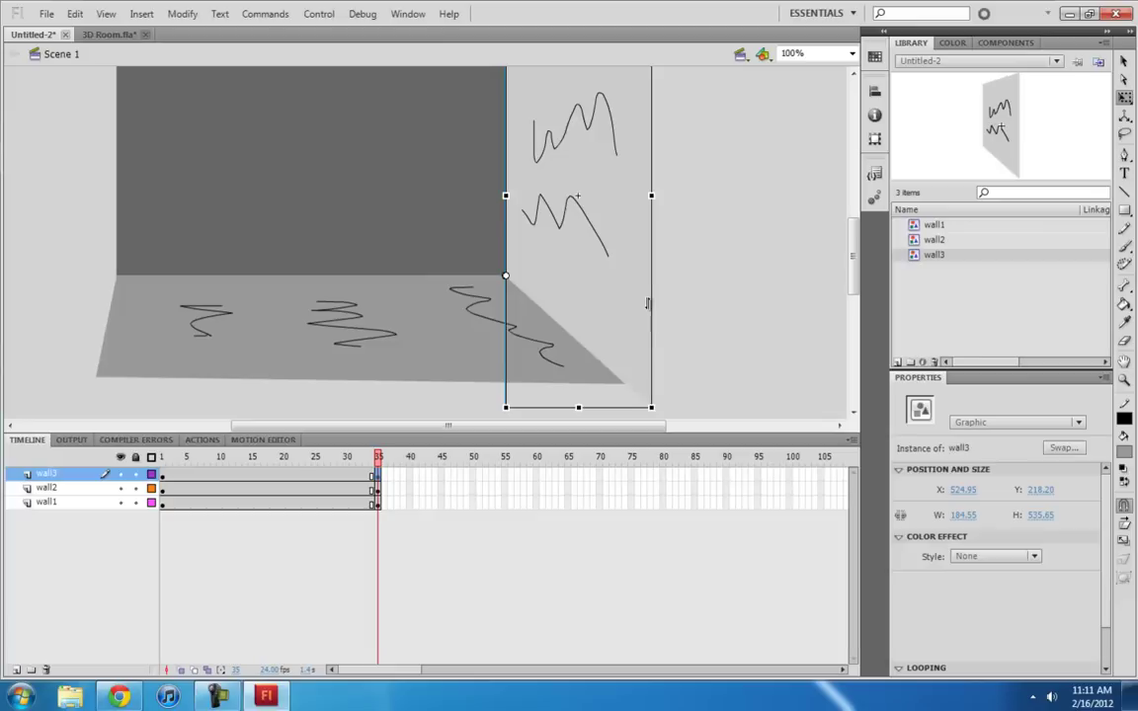
pyautogui.moveTo(647, 303); pyautogui.dragTo(647, 282)
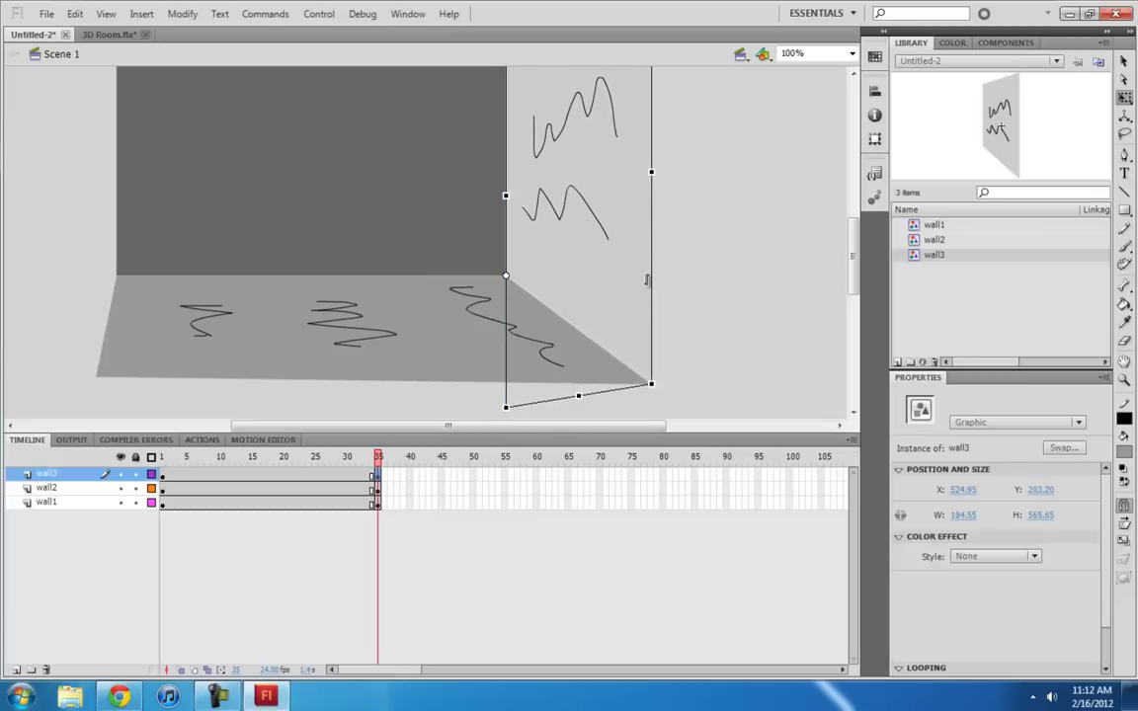
# - Classic-tween frames 1–35 on all three layers and play from frame 1
pyautogui.moveTo(220, 474); pyautogui.dragTo(219, 502)
pyautogui.rightClick(219, 502)
pyautogui.click(288, 115)
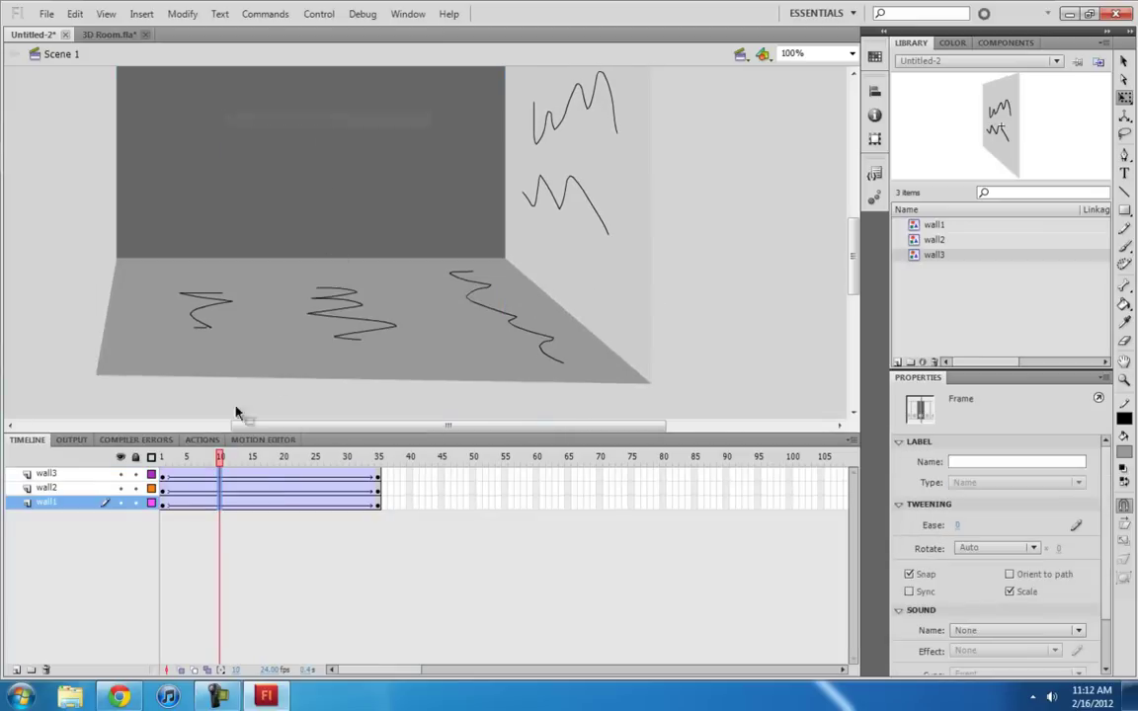
pyautogui.click(164, 488)
pyautogui.press('Return')
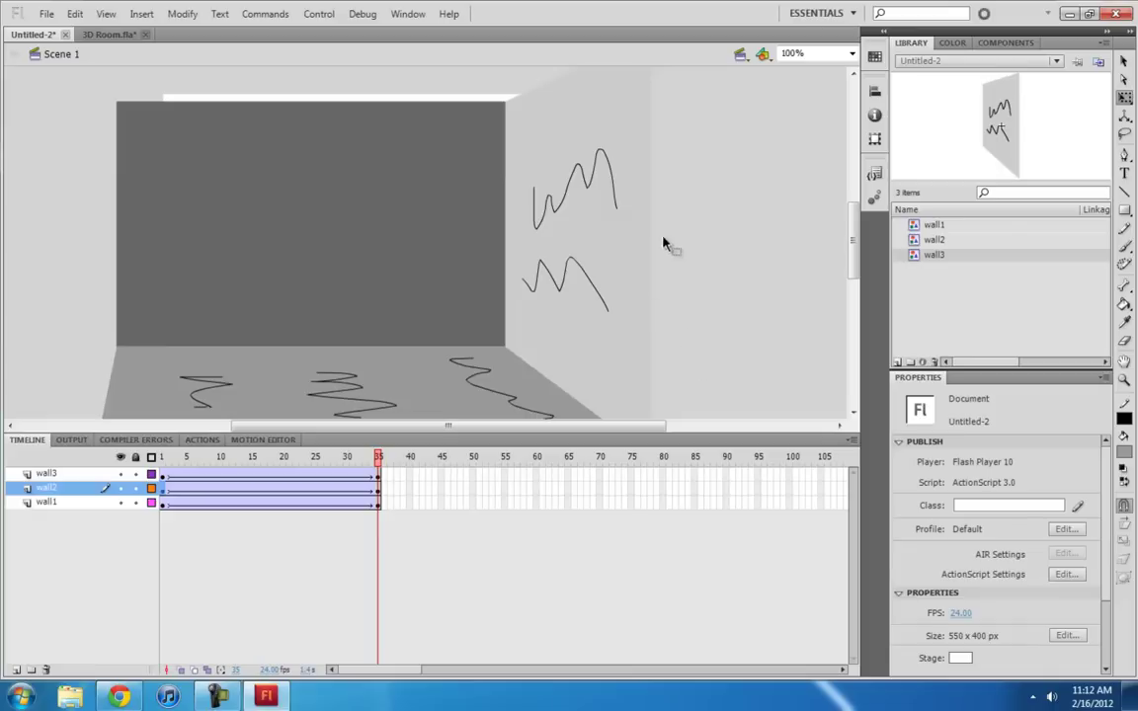
# - Replay the room animation several times to check the reshaped pan
pyautogui.click(556, 279)
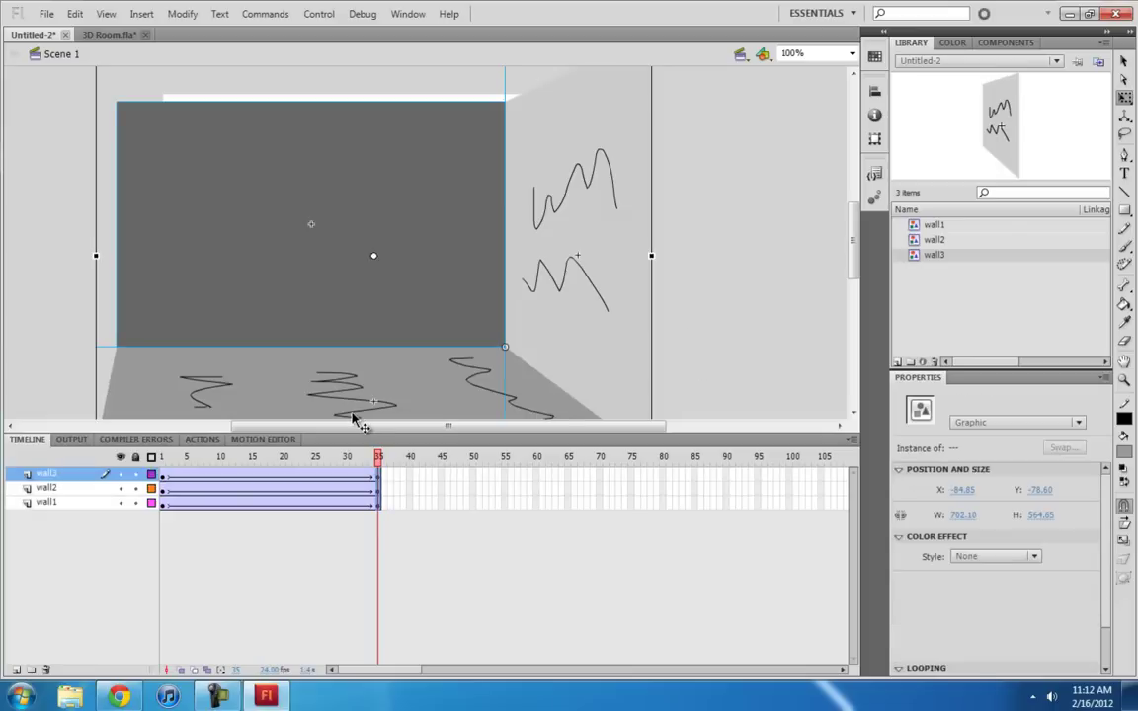
pyautogui.click(165, 489)
pyautogui.press('Return')
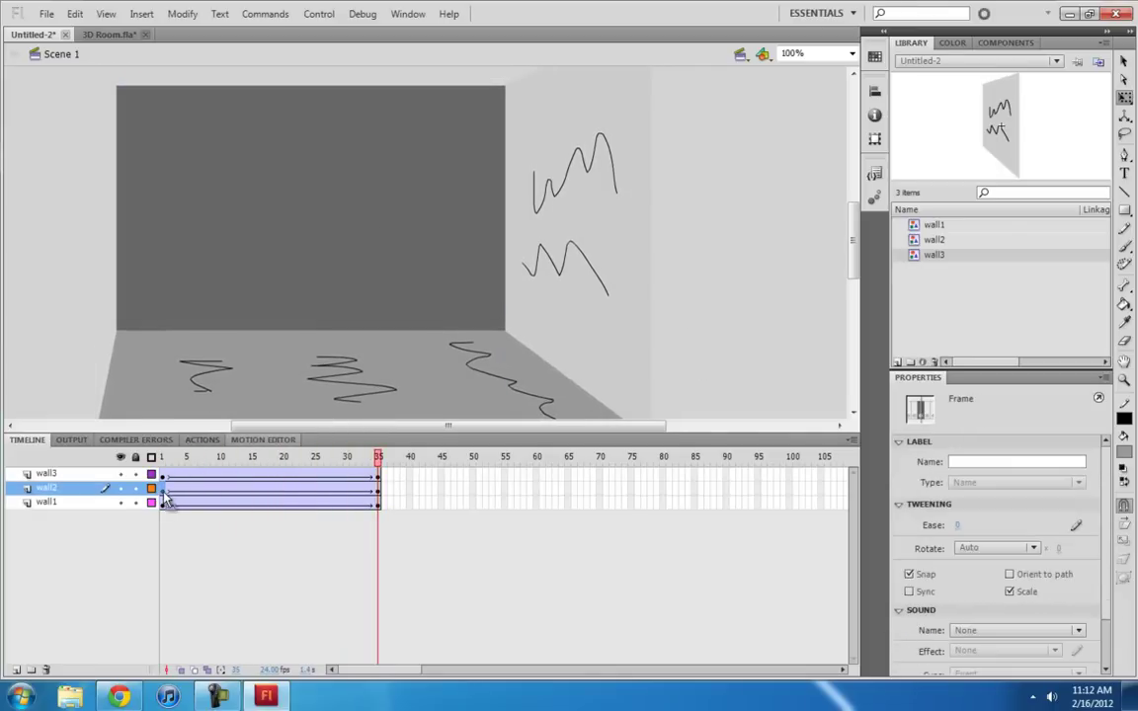
pyautogui.press('Return')
pyautogui.press('Return')
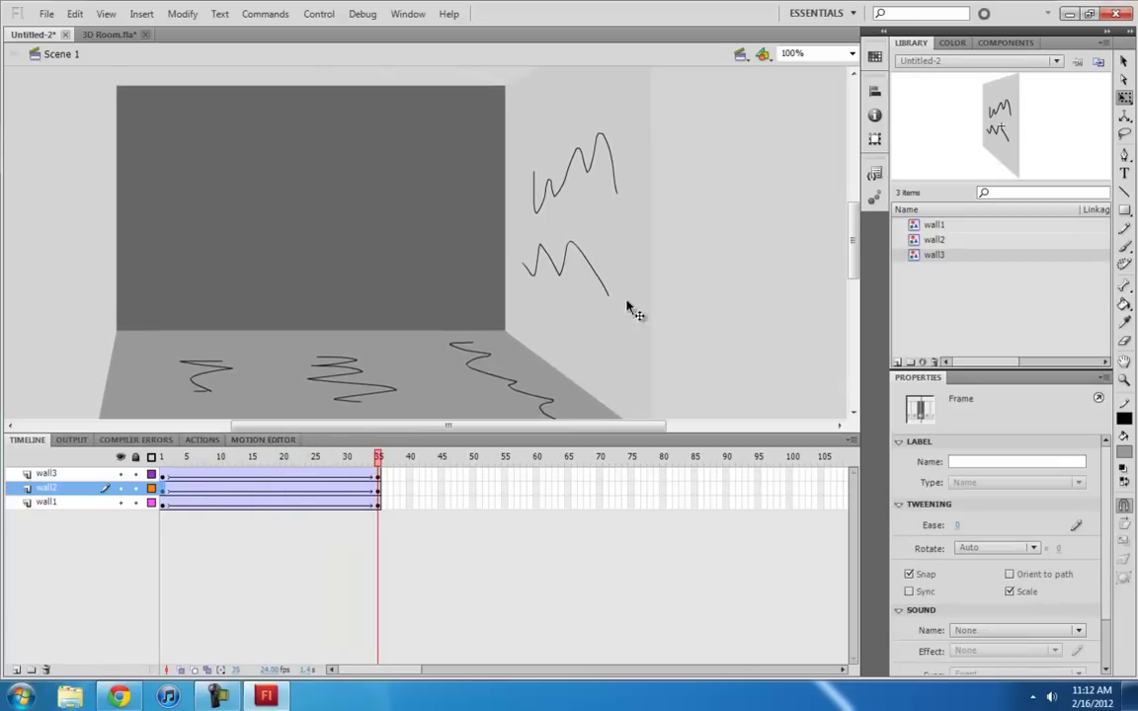
pyautogui.press('Return')
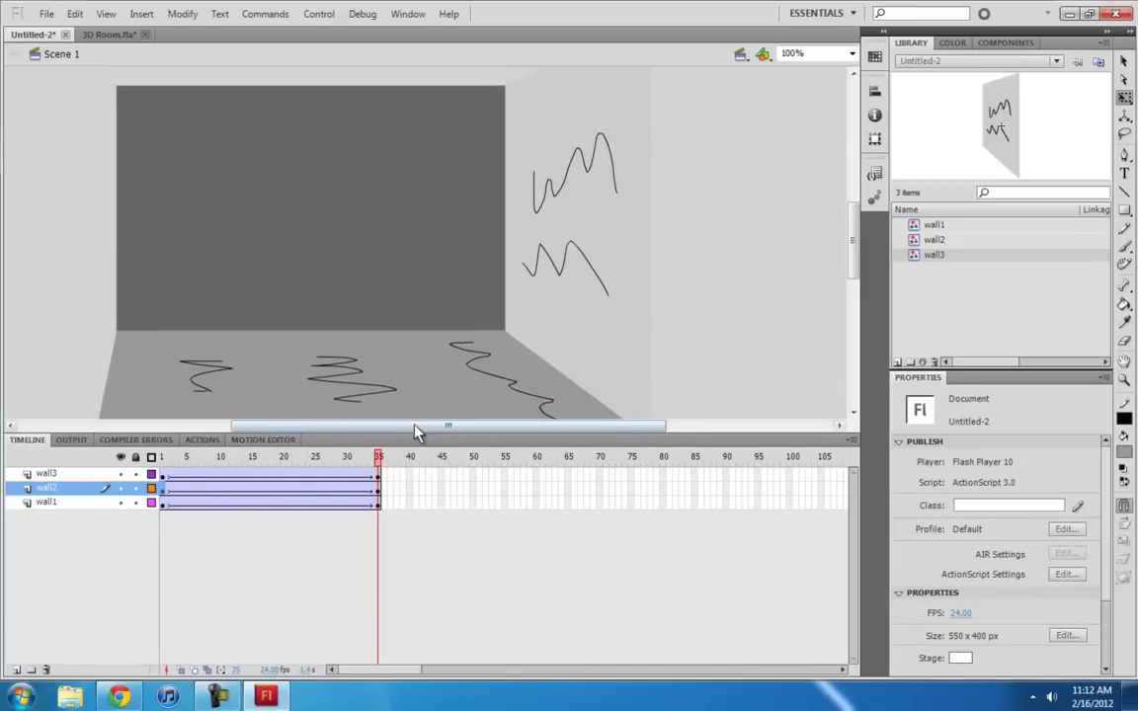
pyautogui.click(350, 378)
pyautogui.scroll(-3, 681, 310)
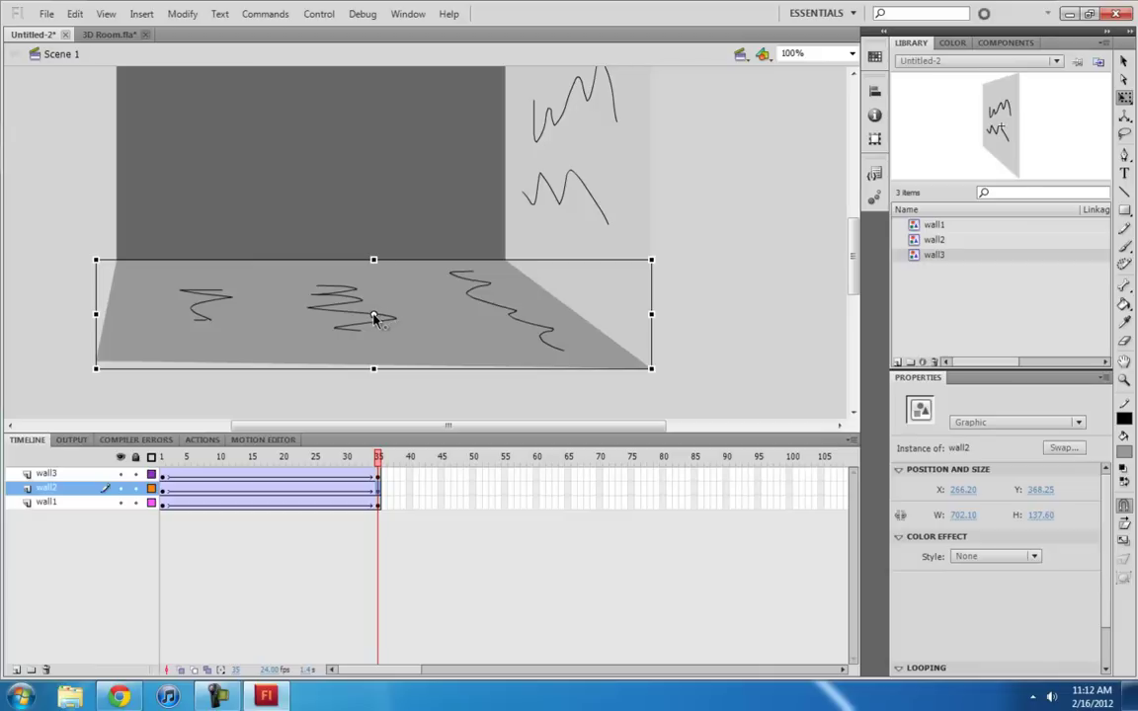
pyautogui.click(162, 491)
pyautogui.press('Return')
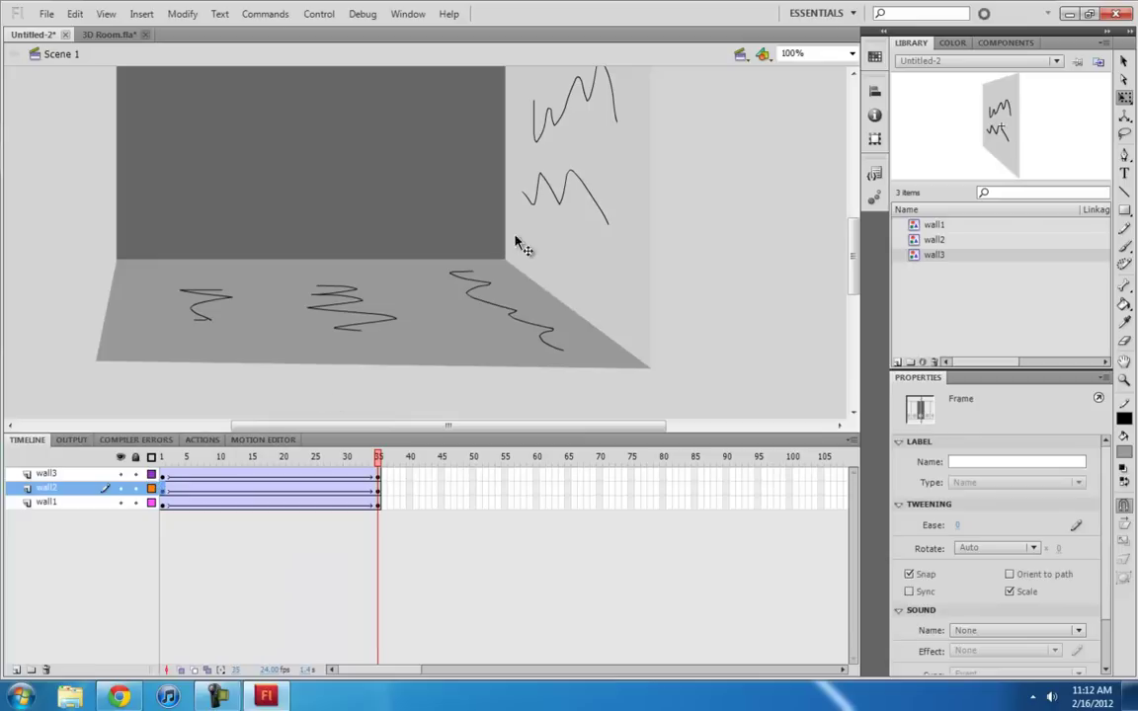
pyautogui.click(506, 265)
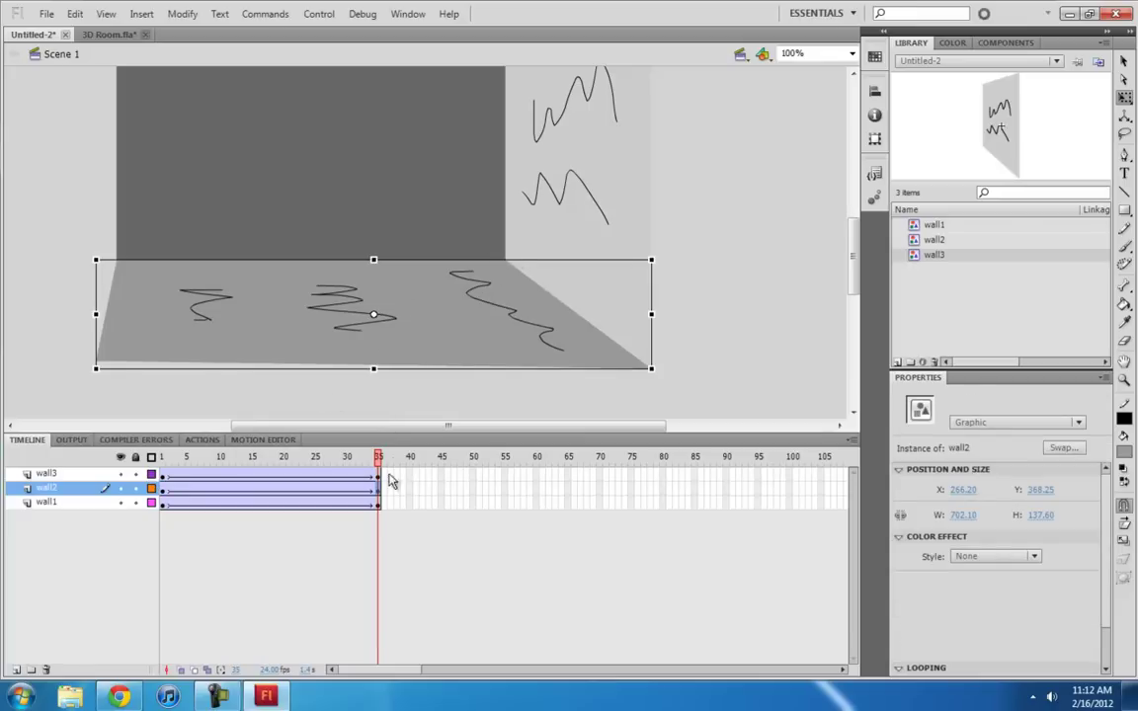
pyautogui.click(169, 497)
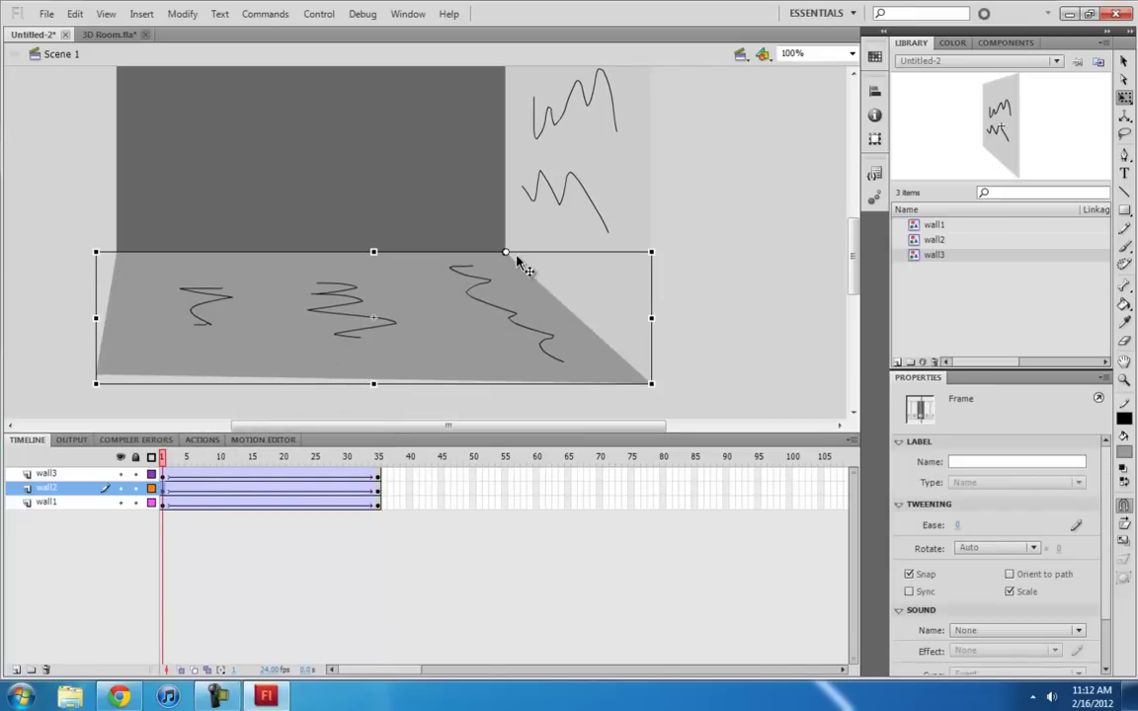
pyautogui.click(381, 503)
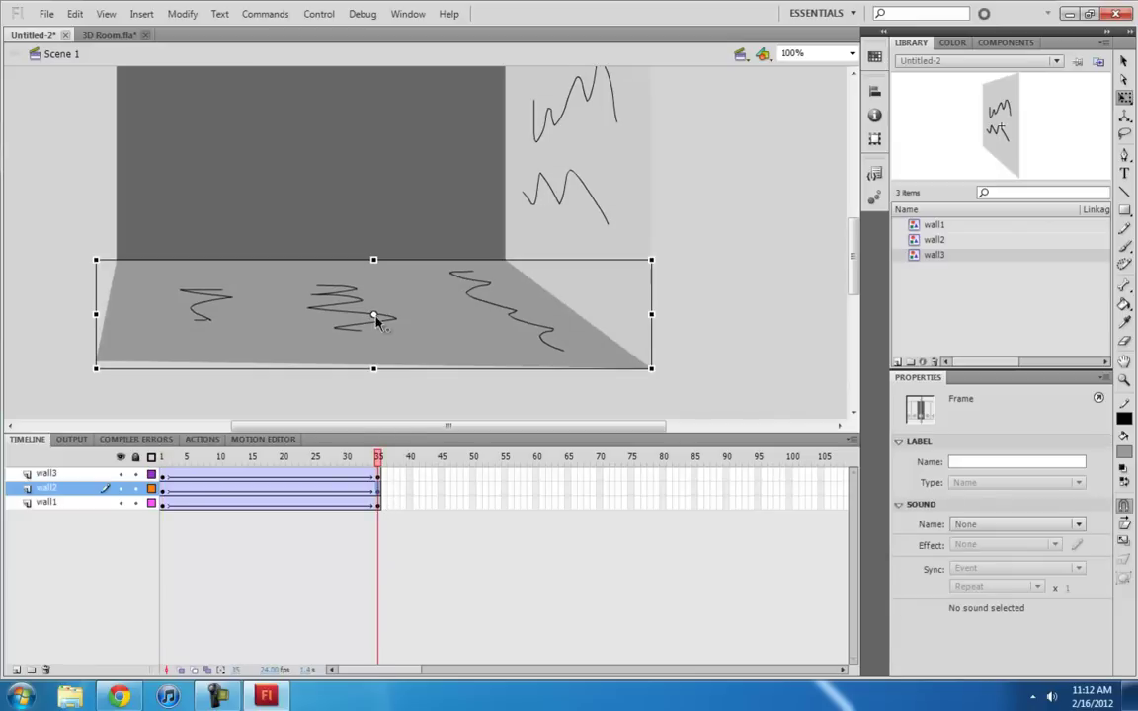
pyautogui.click(166, 497)
pyautogui.click(502, 259)
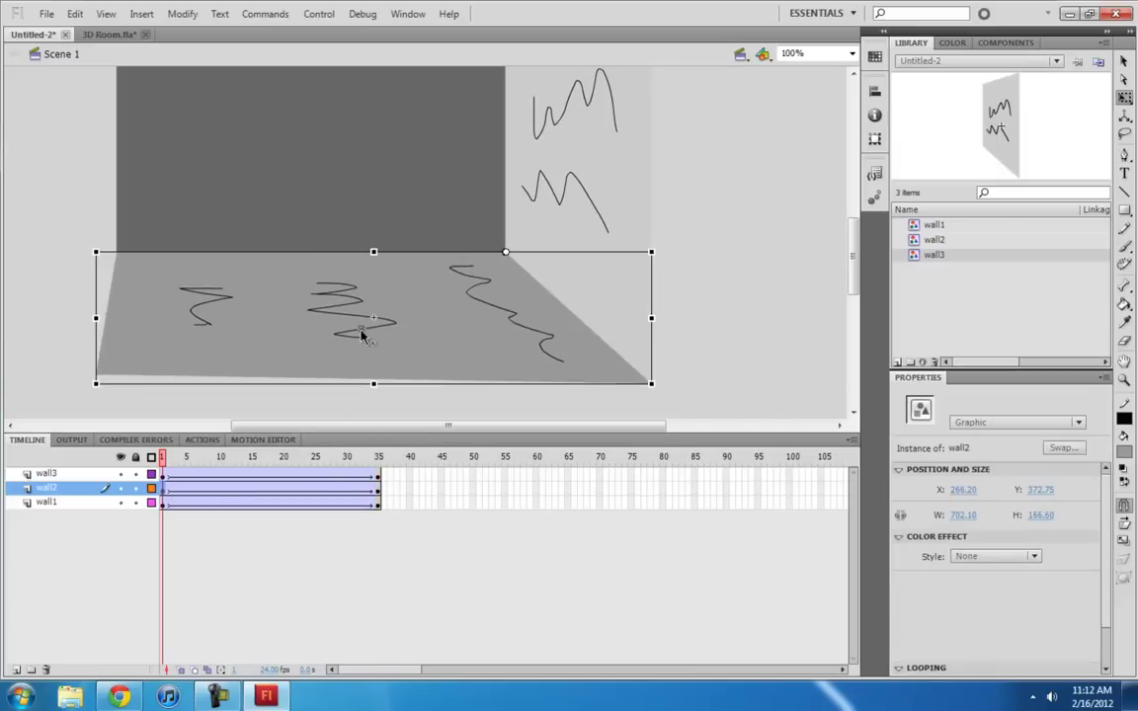
pyautogui.click(163, 456)
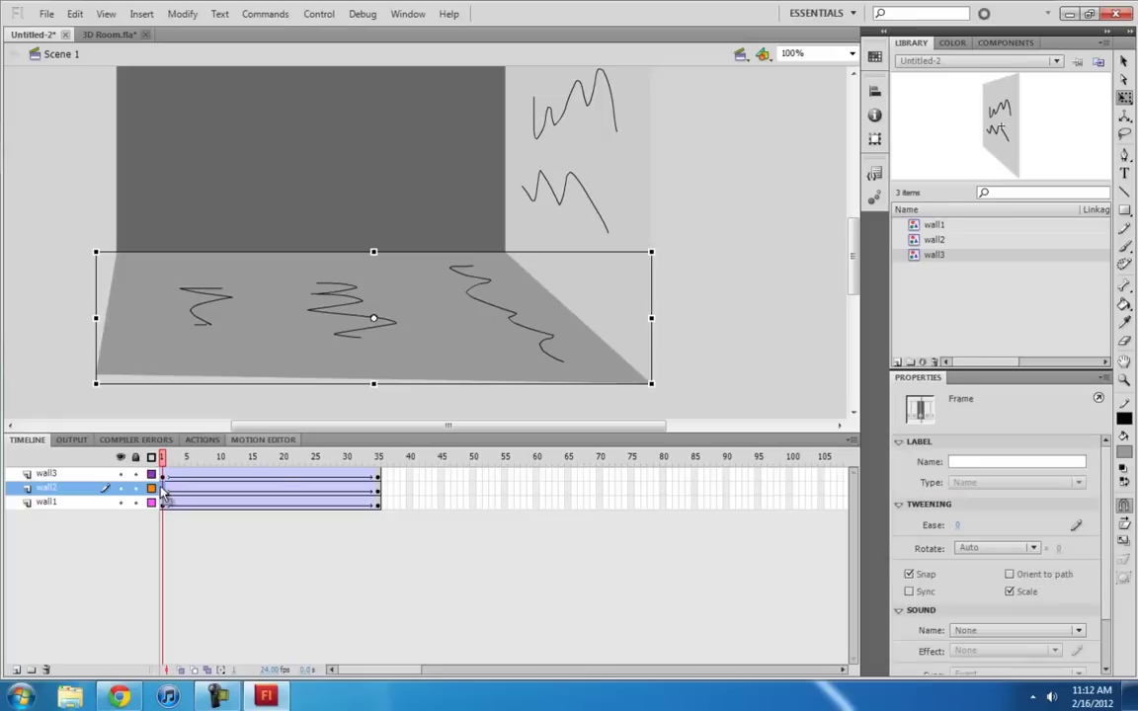
pyautogui.press('Return')
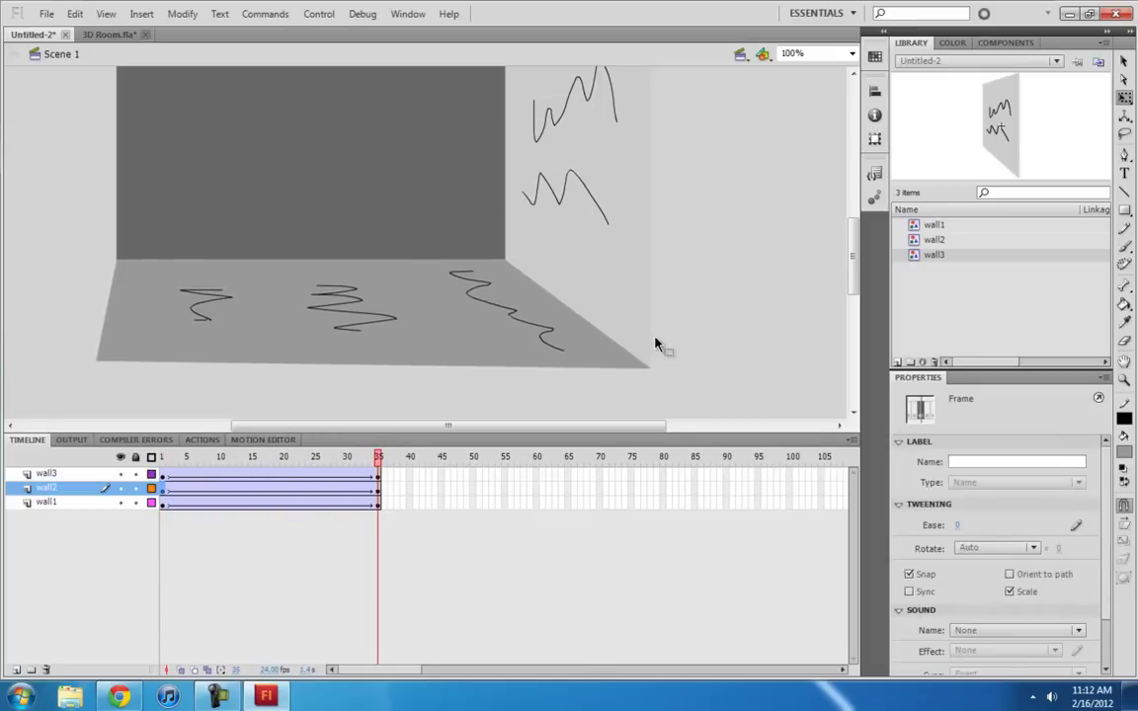
pyautogui.click(363, 538)
pyautogui.click(588, 208)
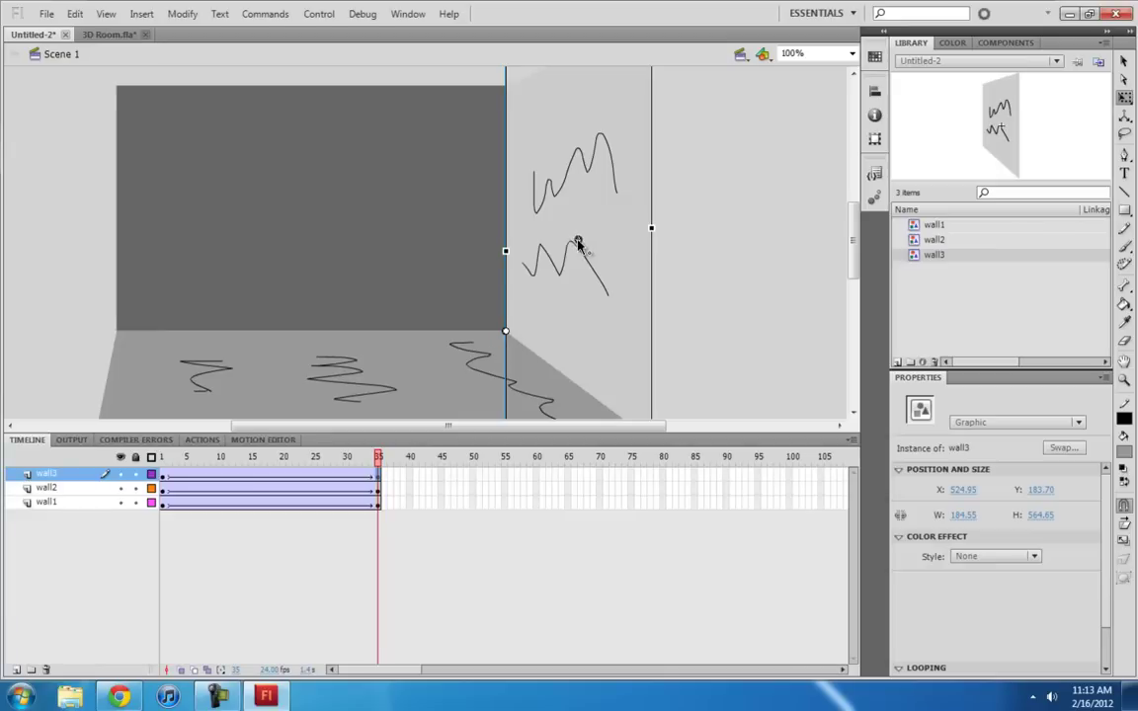
pyautogui.click(164, 476)
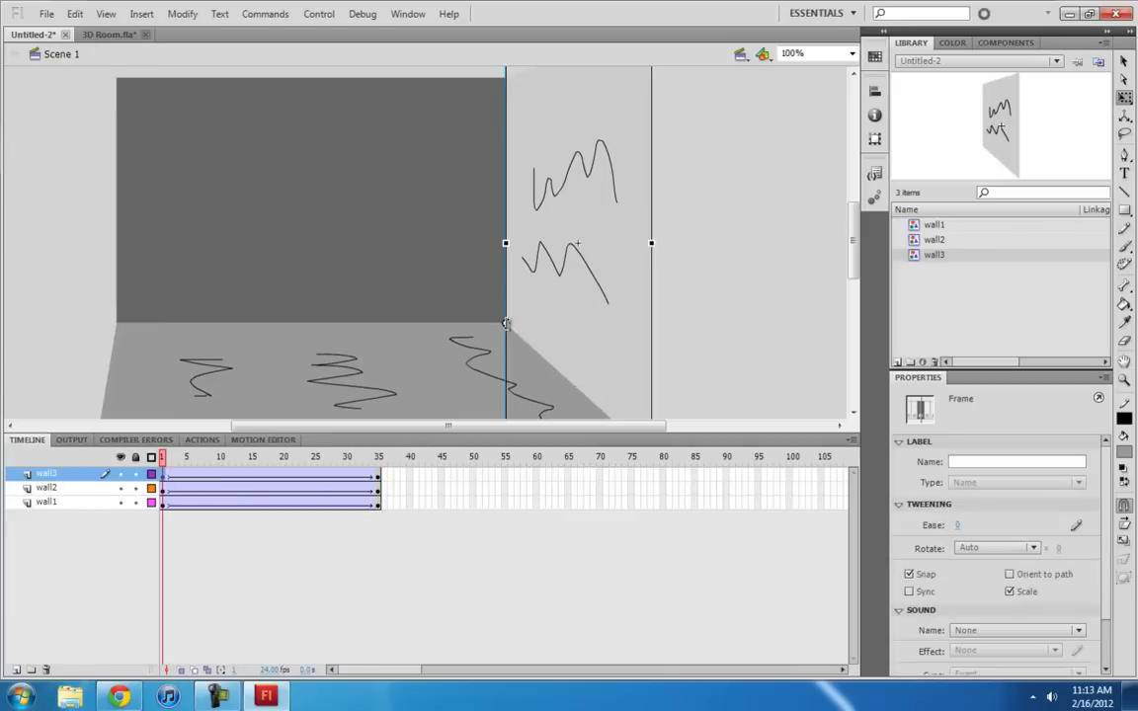
pyautogui.click(507, 329)
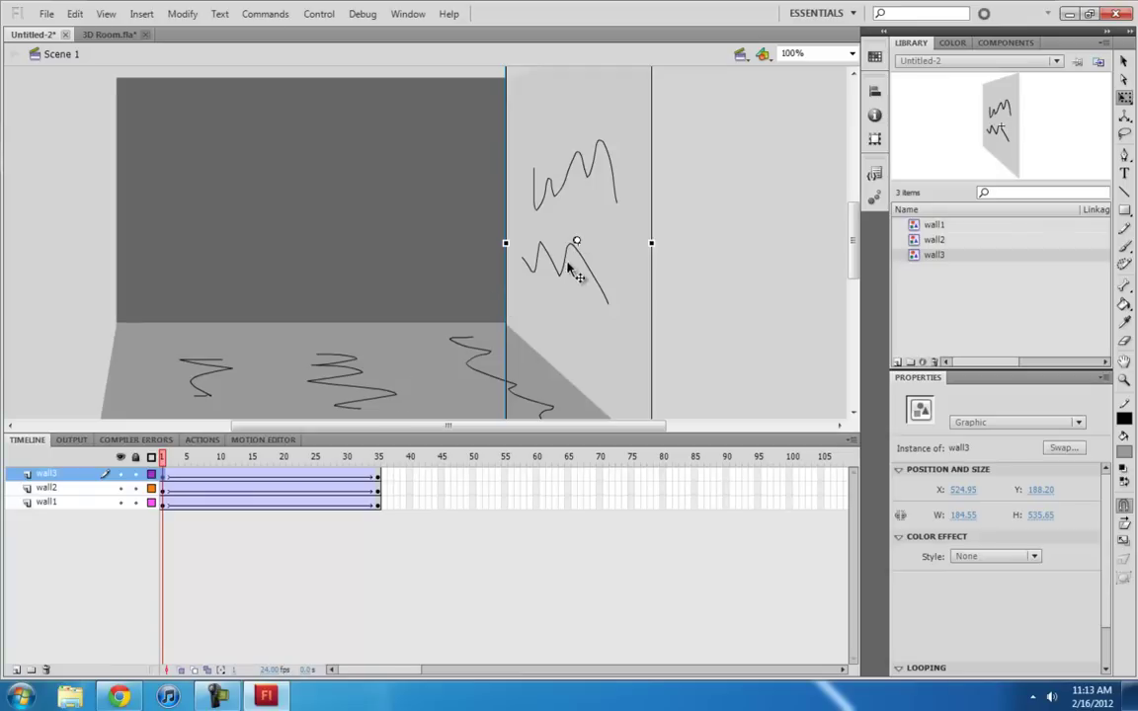
pyautogui.press('Return')
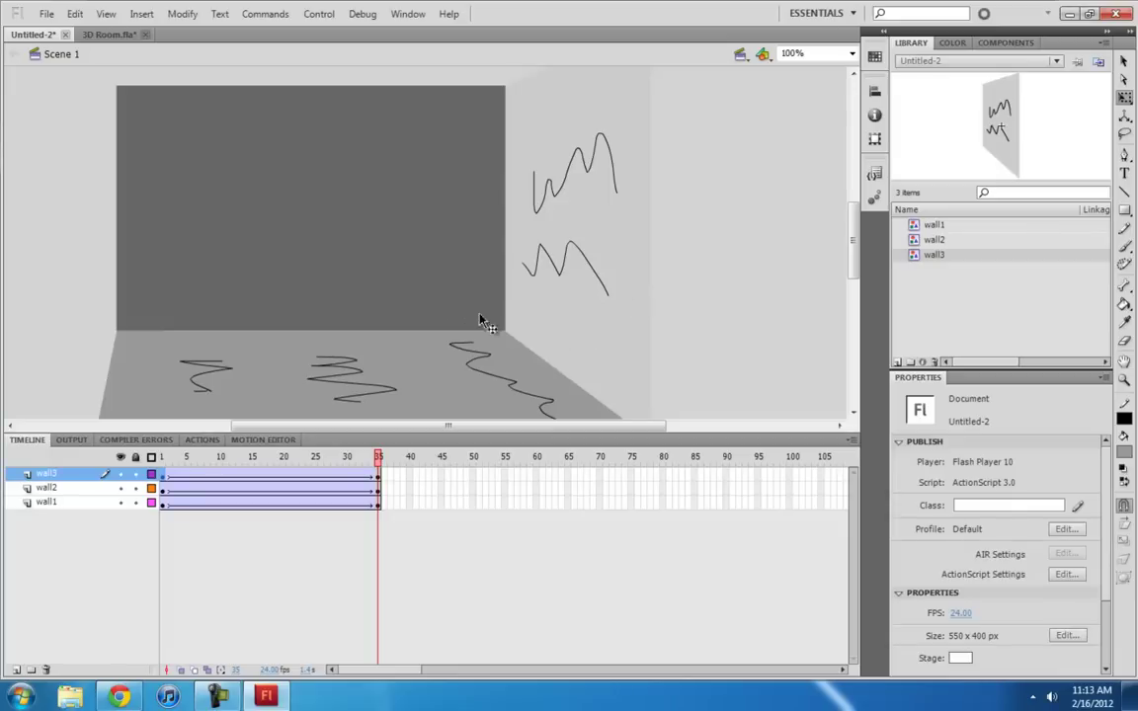
pyautogui.click(550, 269)
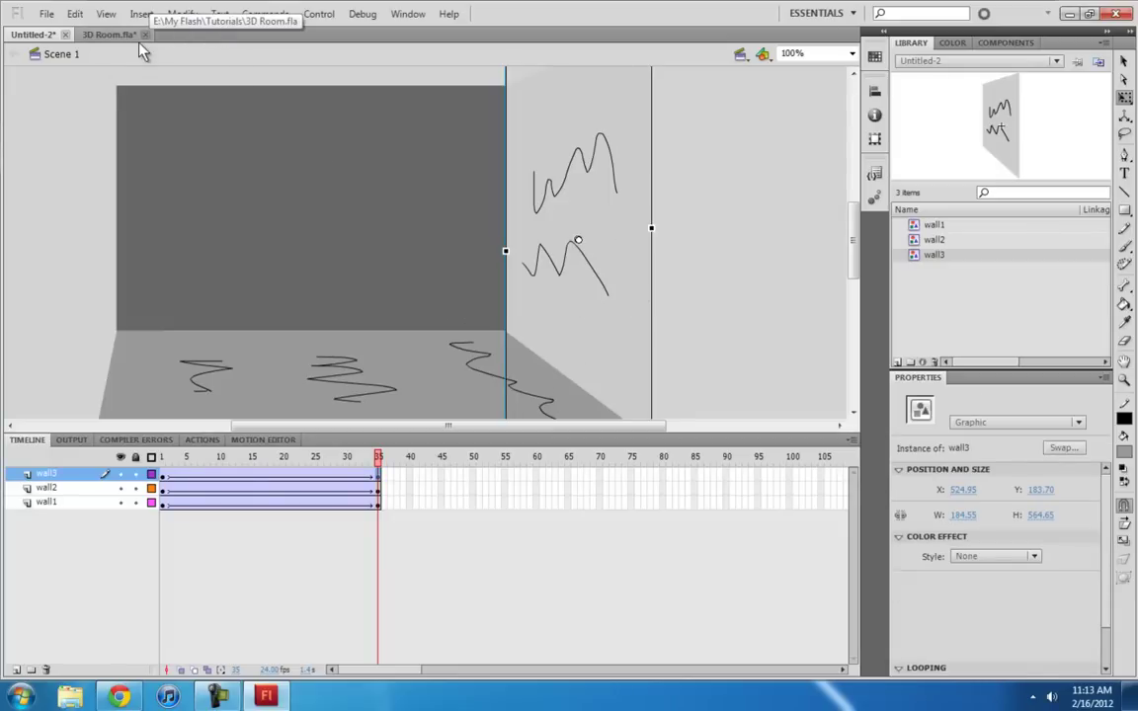
pyautogui.click(109, 35)
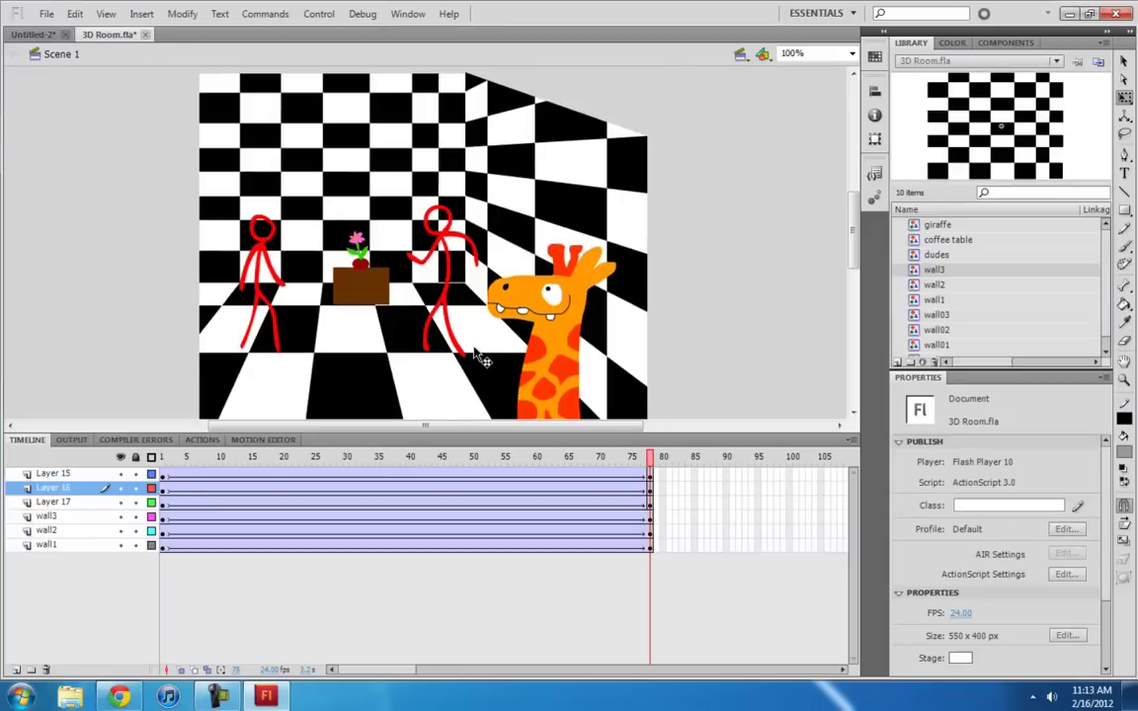
pyautogui.press('Return')
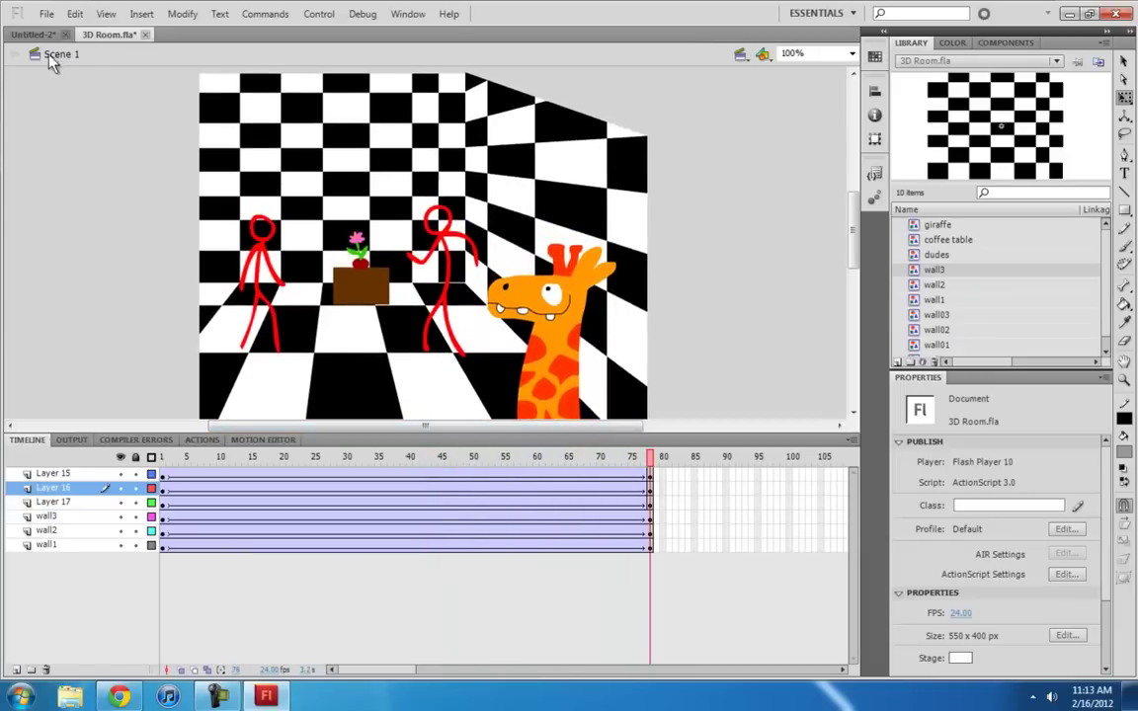
pyautogui.click(738, 56)
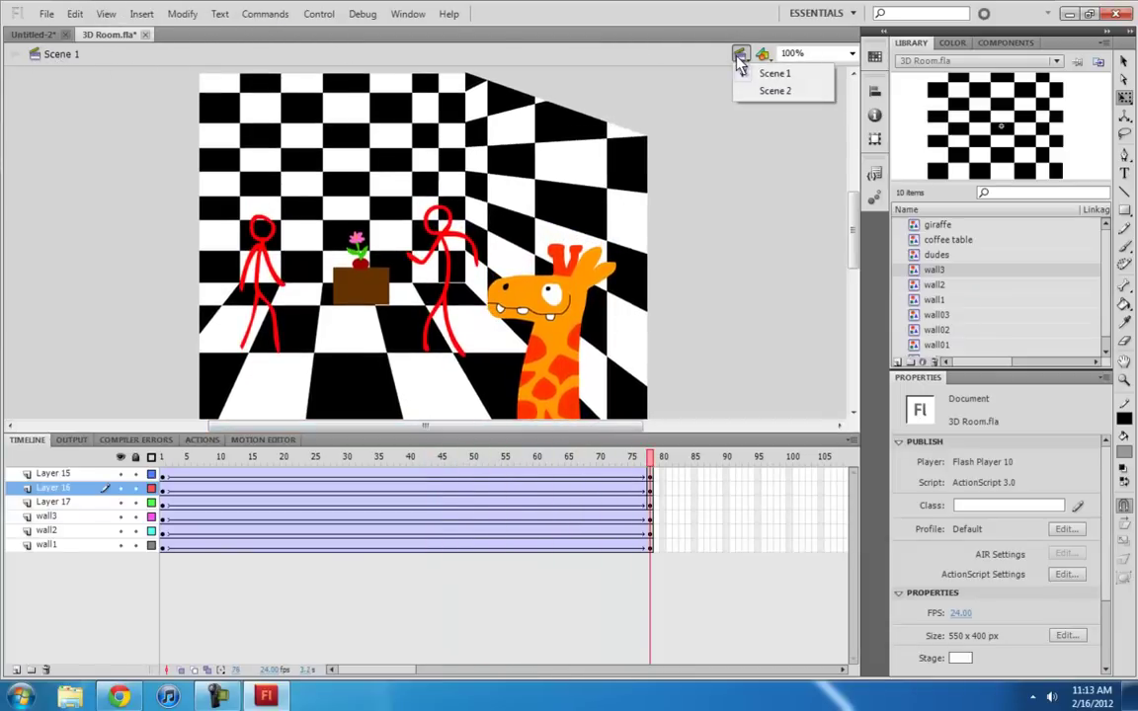
pyautogui.click(771, 92)
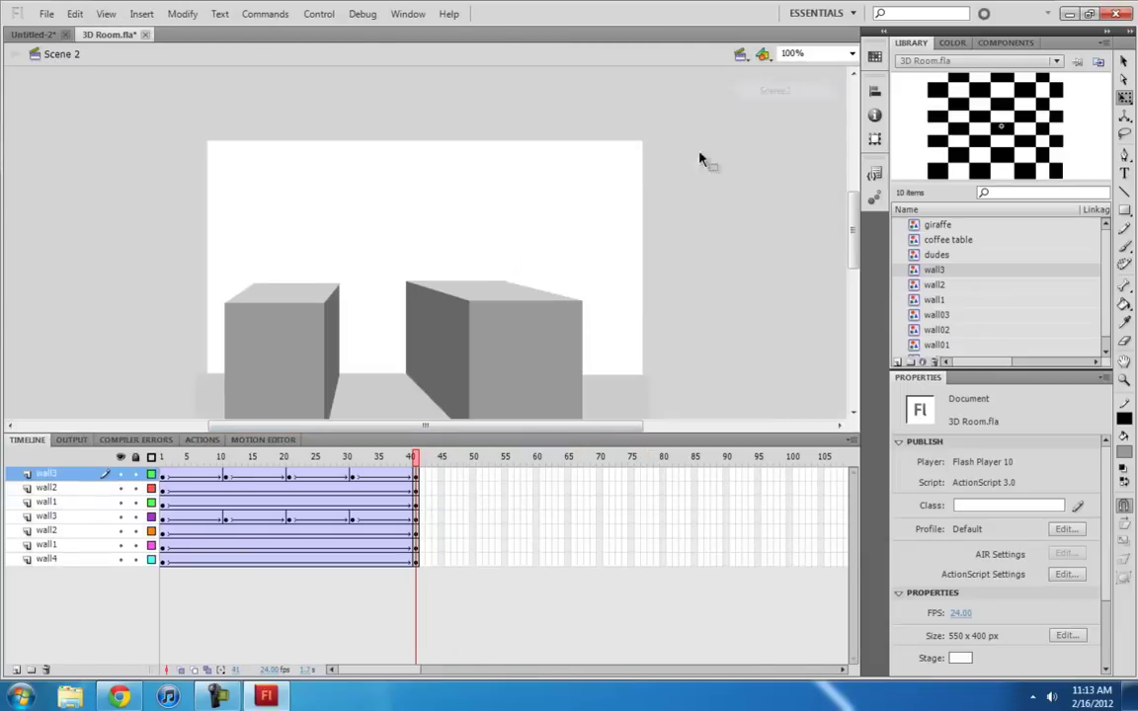
pyautogui.scroll(-3, 732, 290)
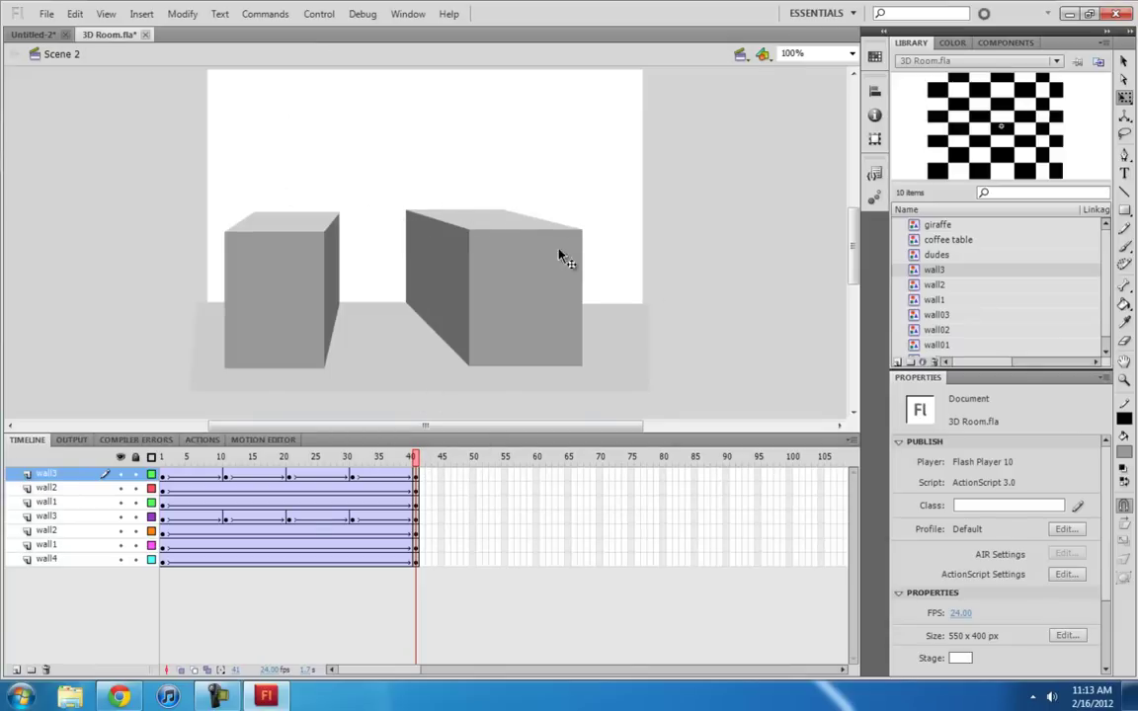
pyautogui.click(162, 502)
pyautogui.press('Return')
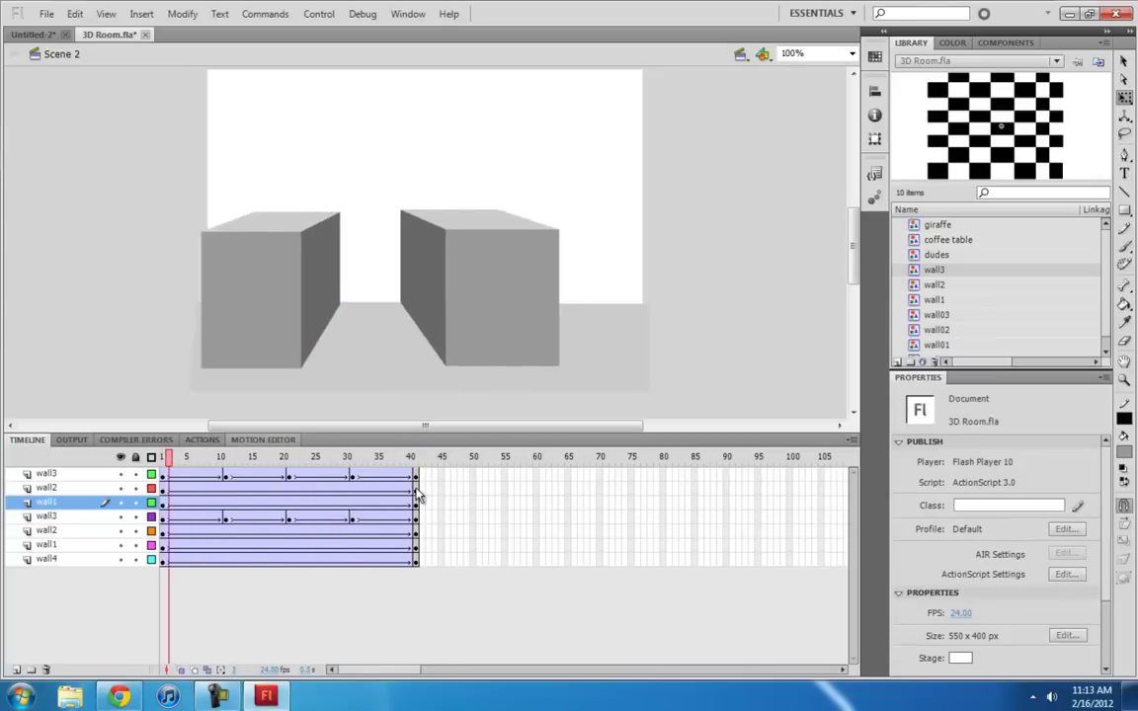
pyautogui.click(413, 496)
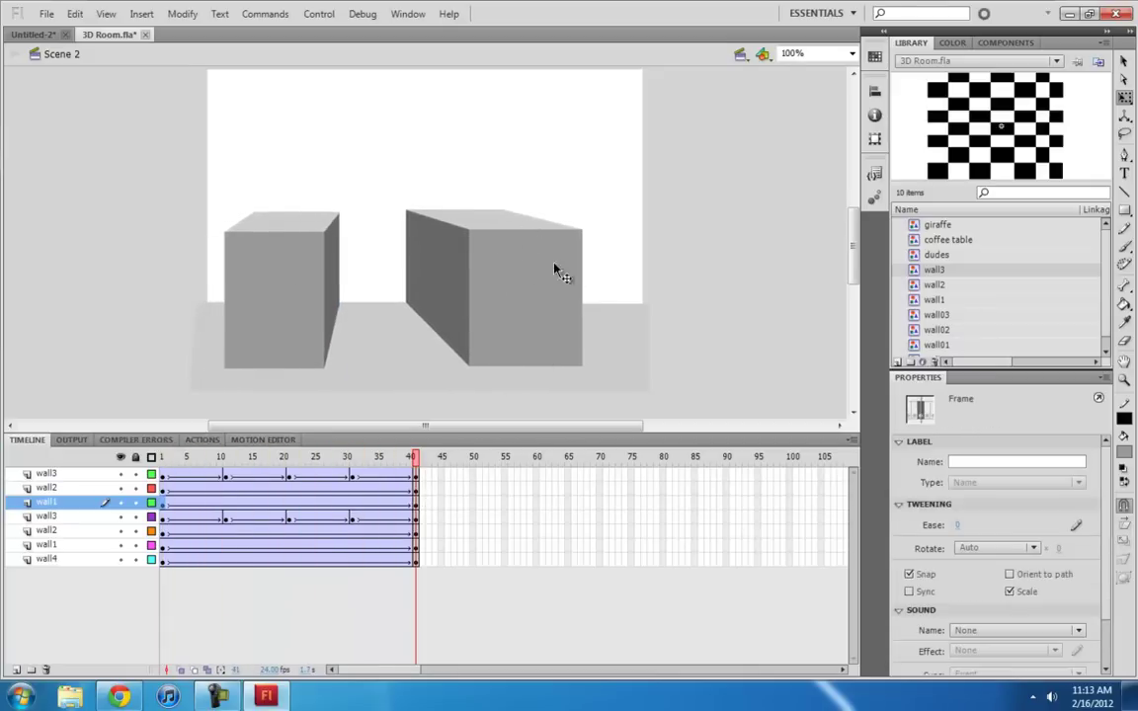
pyautogui.press('Return')
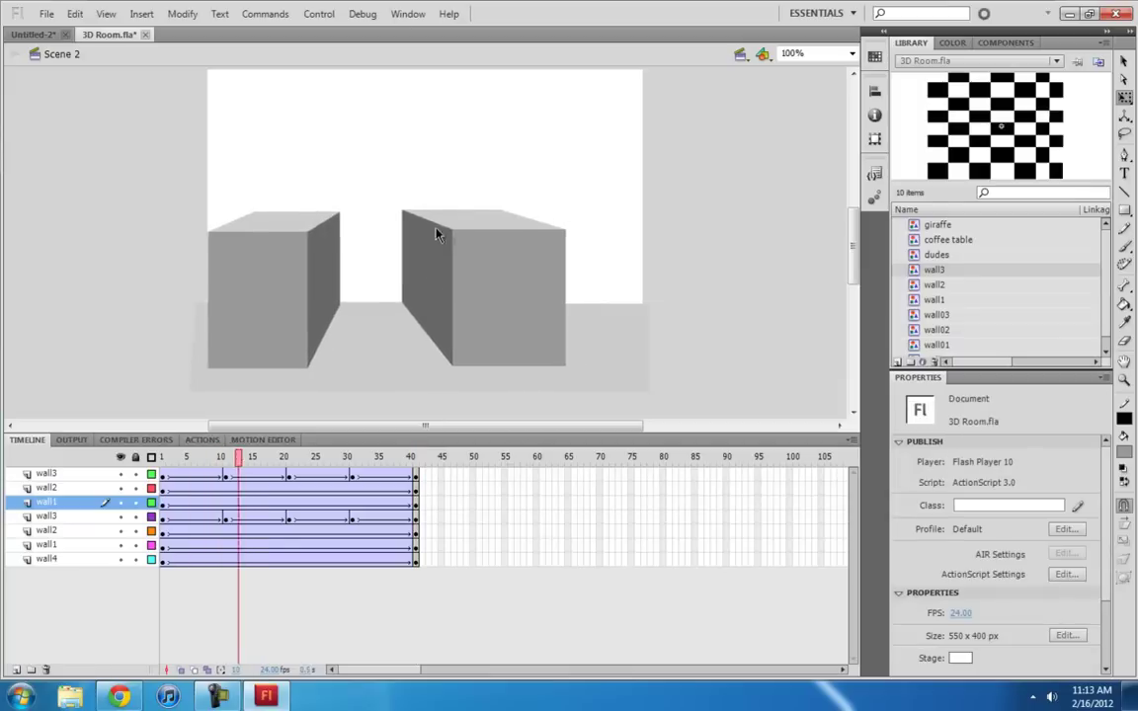
pyautogui.press('Return')
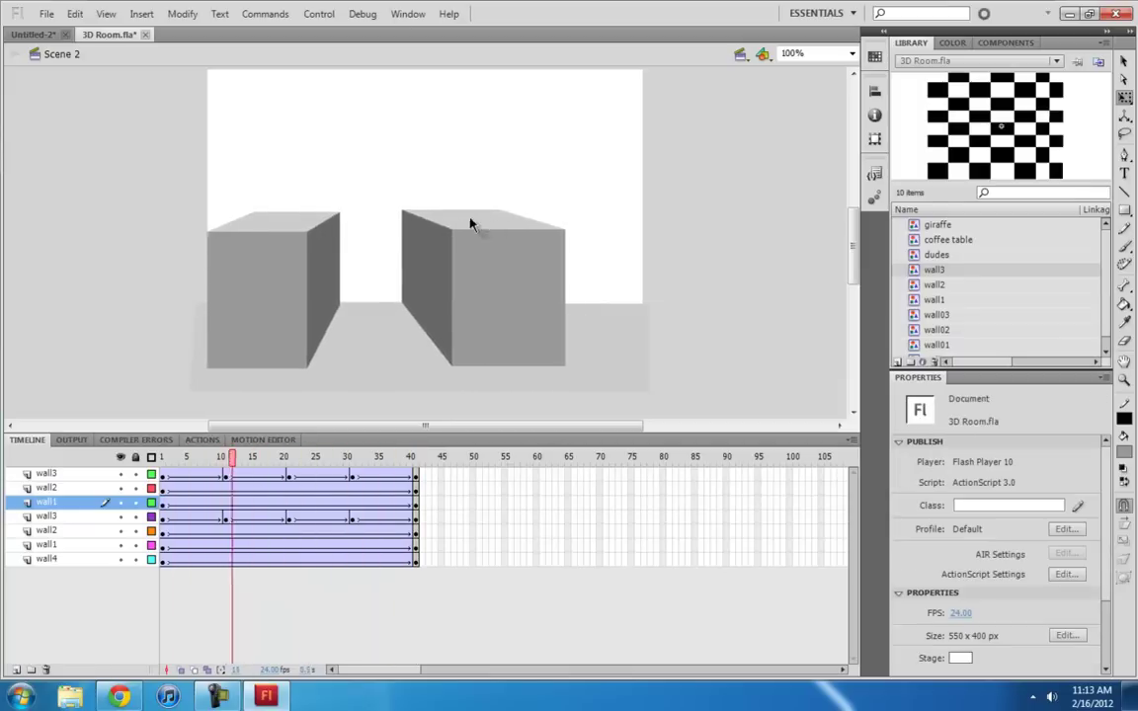
pyautogui.press('Return')
pyautogui.press('Return')
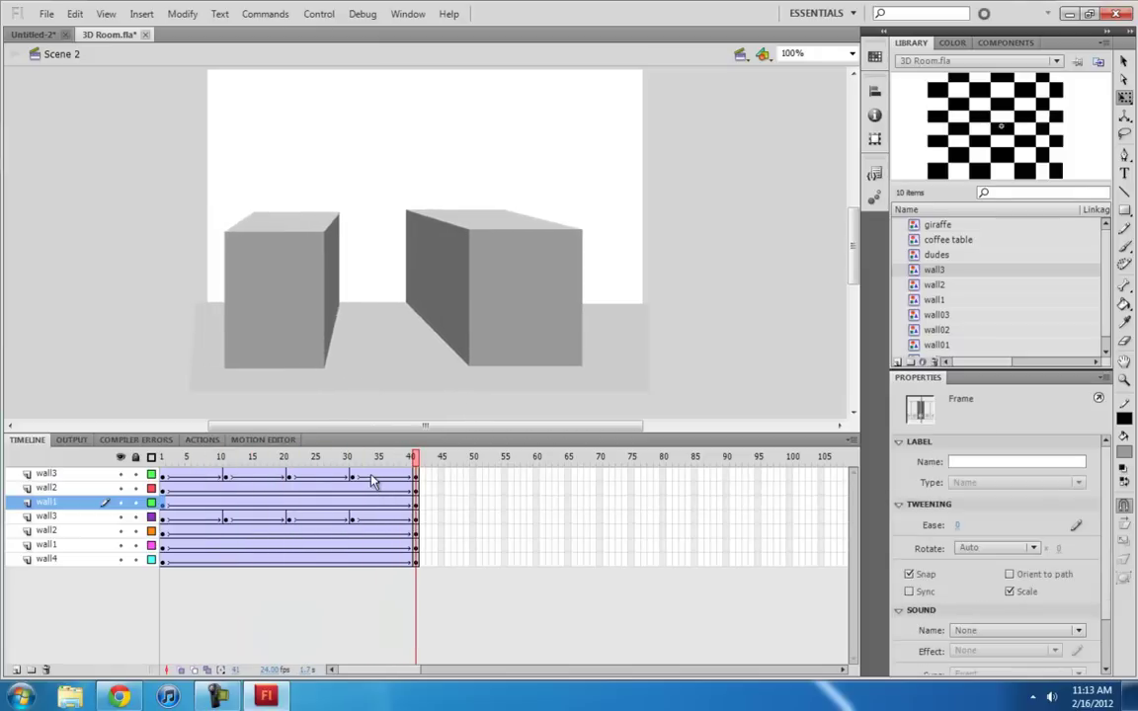
pyautogui.press('Return')
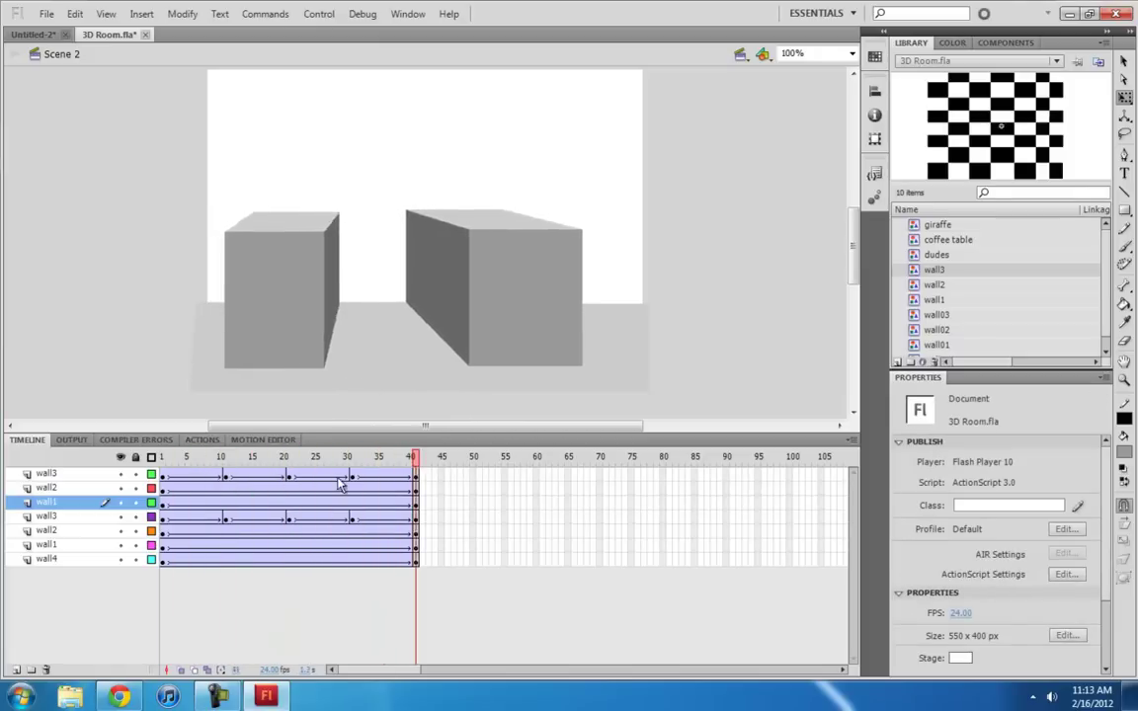
pyautogui.click(354, 476)
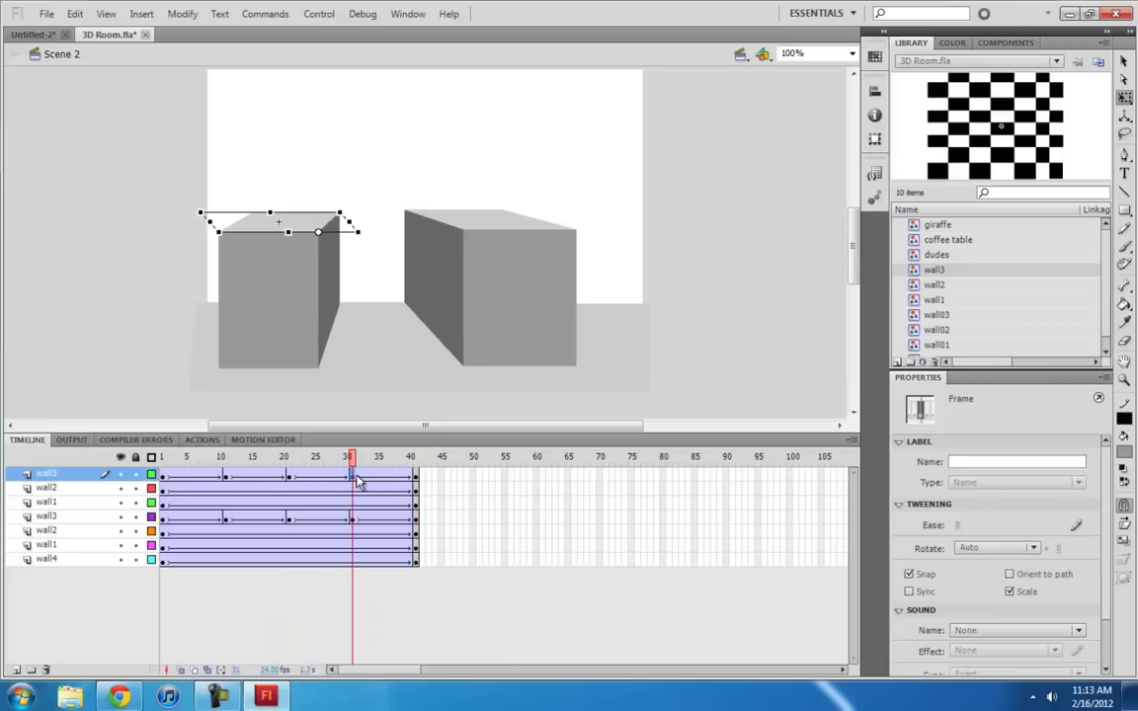
pyautogui.hotkey('ctrl', '=')
pyautogui.hotkey('ctrl', '=')
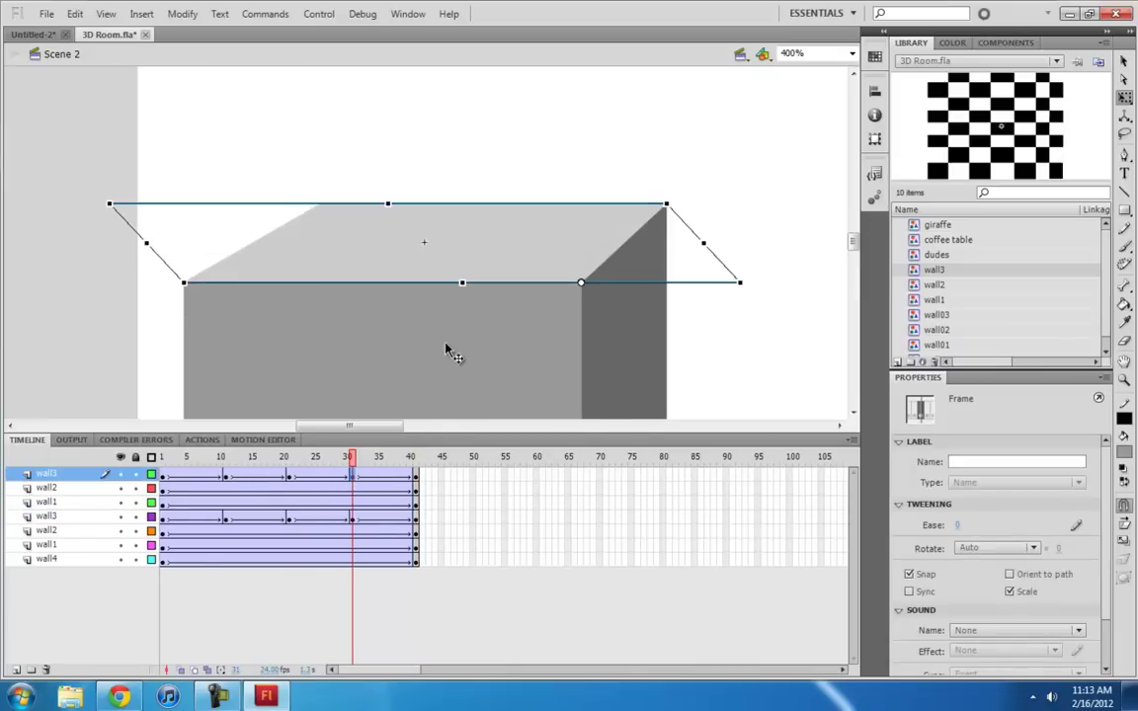
pyautogui.click(198, 460)
pyautogui.press('Return')
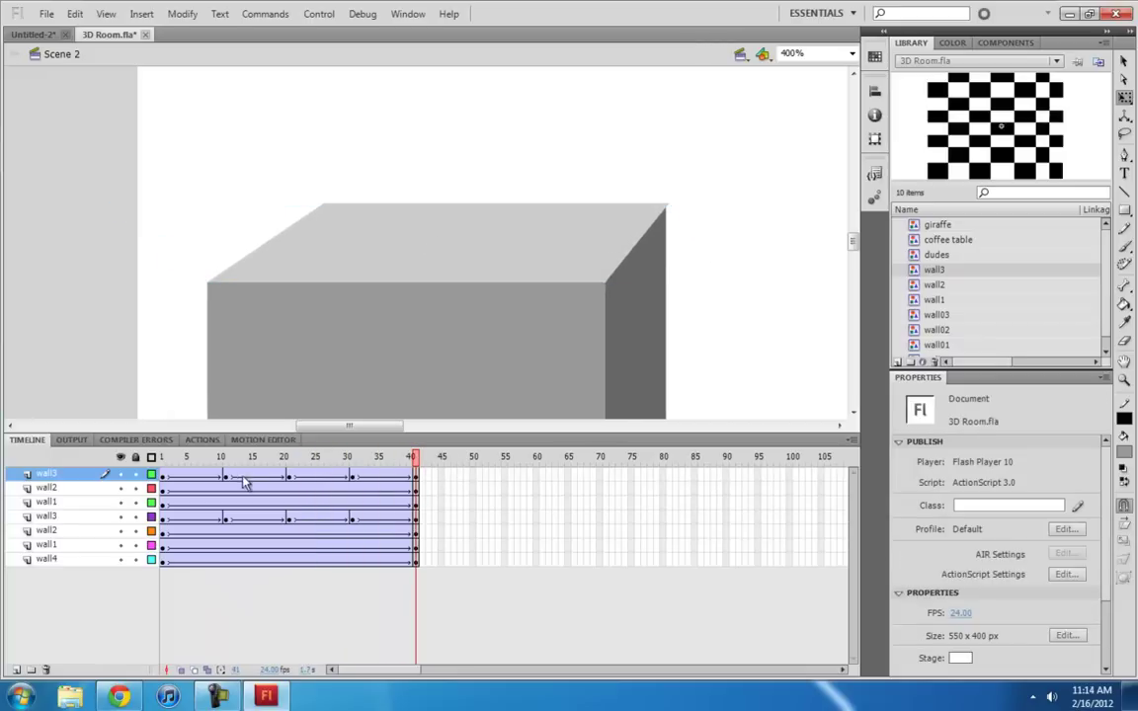
pyautogui.click(49, 36)
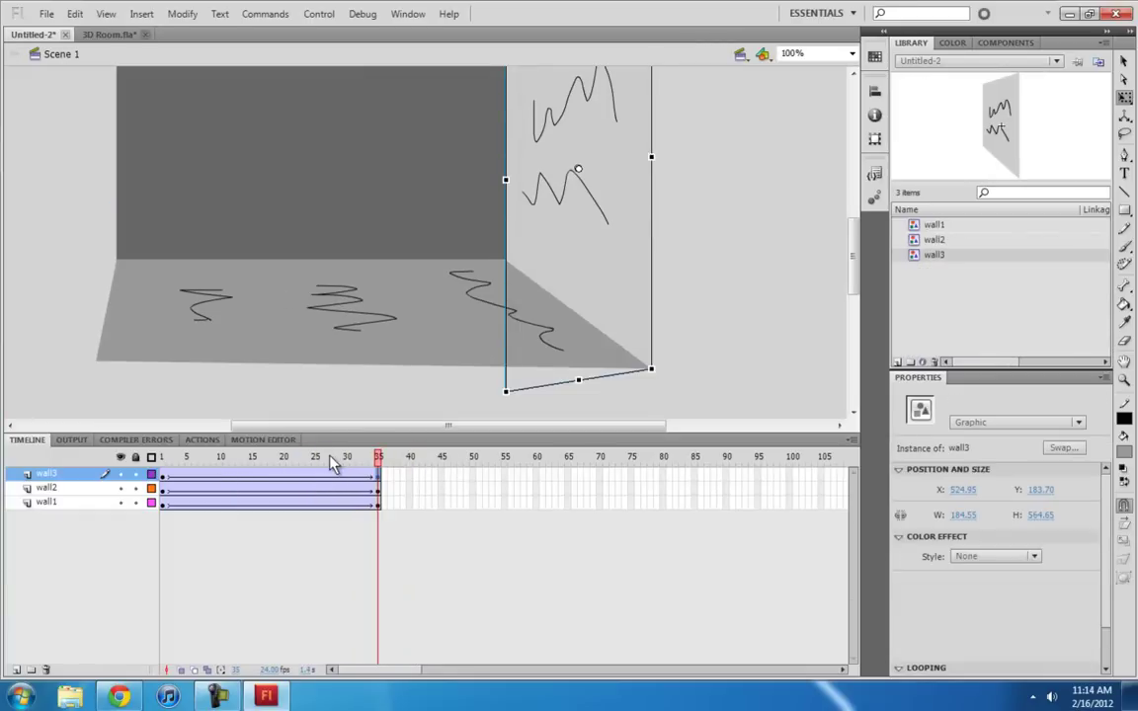
pyautogui.moveTo(329, 464); pyautogui.dragTo(393, 466)
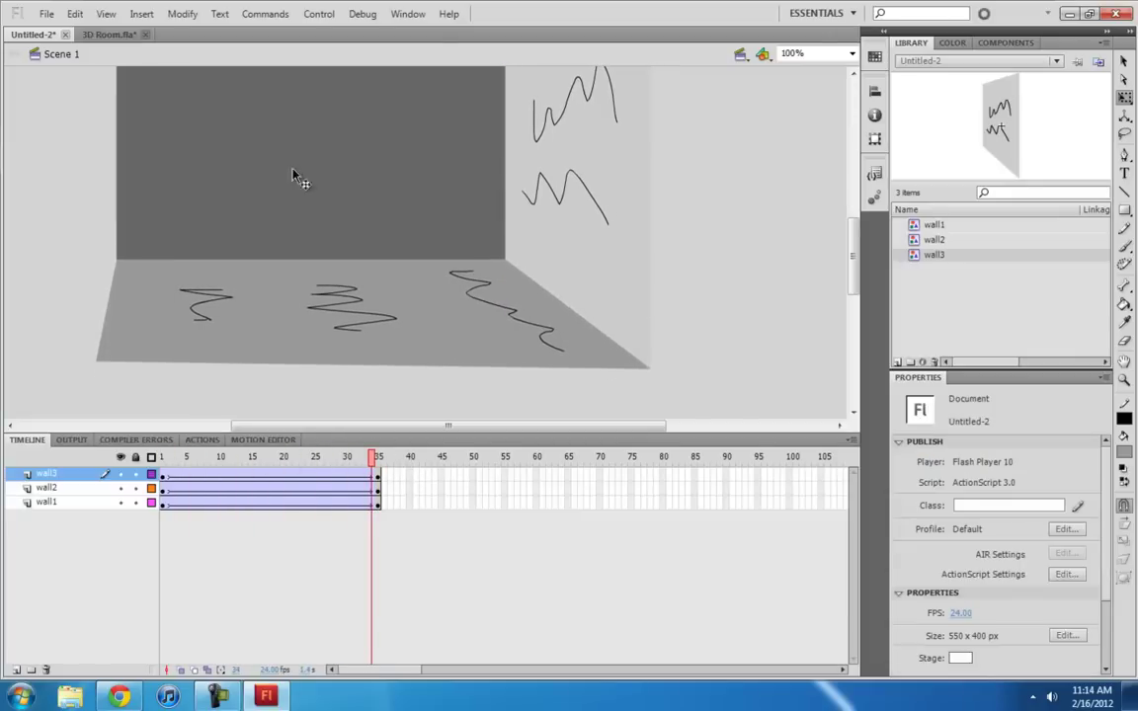
pyautogui.click(116, 33)
# - Clear the keyframes in frames 10–31 on wall3 and play the result
pyautogui.moveTo(221, 475); pyautogui.dragTo(354, 472)
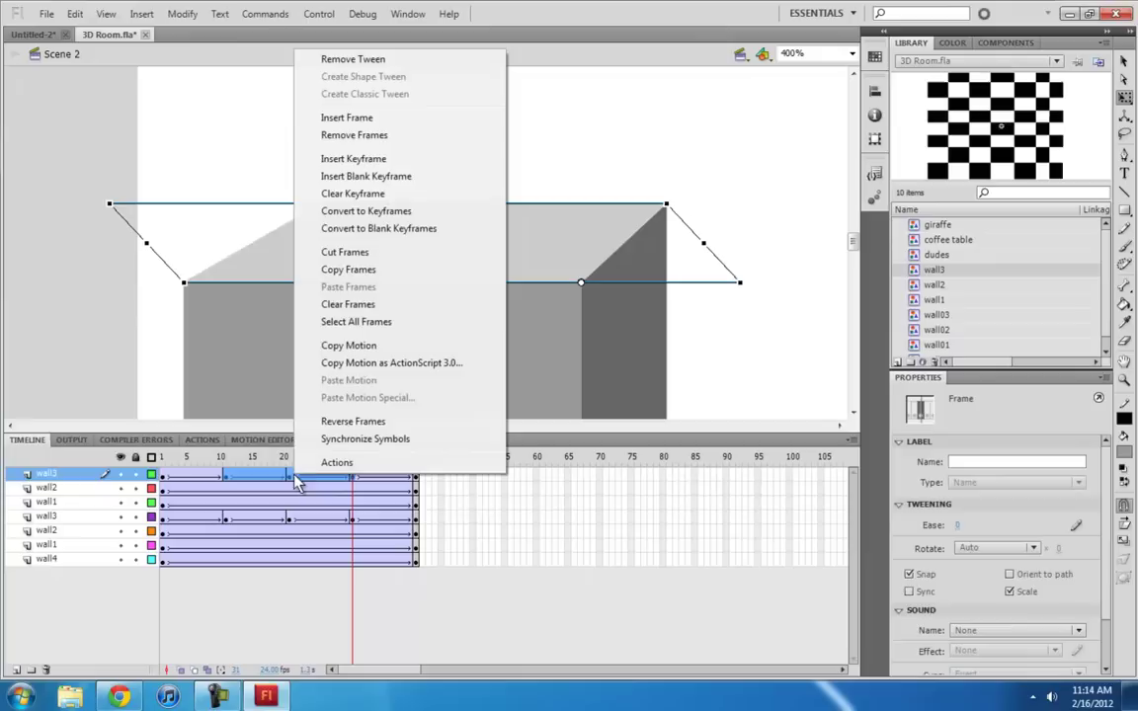
pyautogui.click(361, 193)
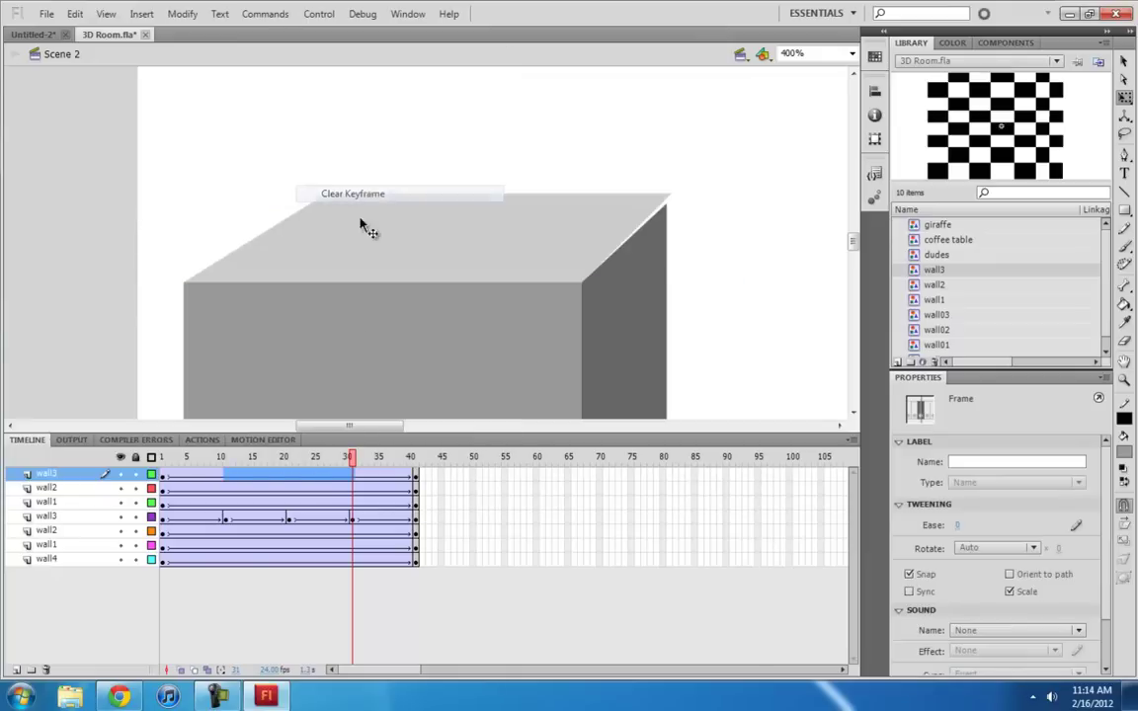
pyautogui.click(164, 479)
pyautogui.press('Return')
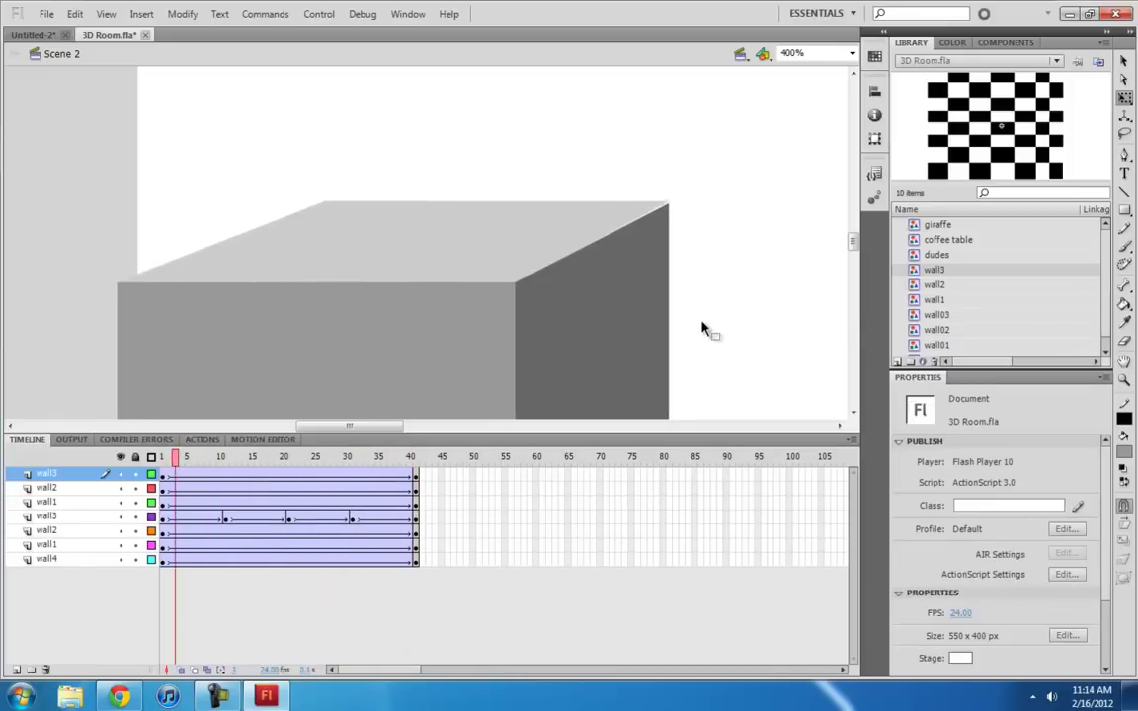
pyautogui.click(603, 459)
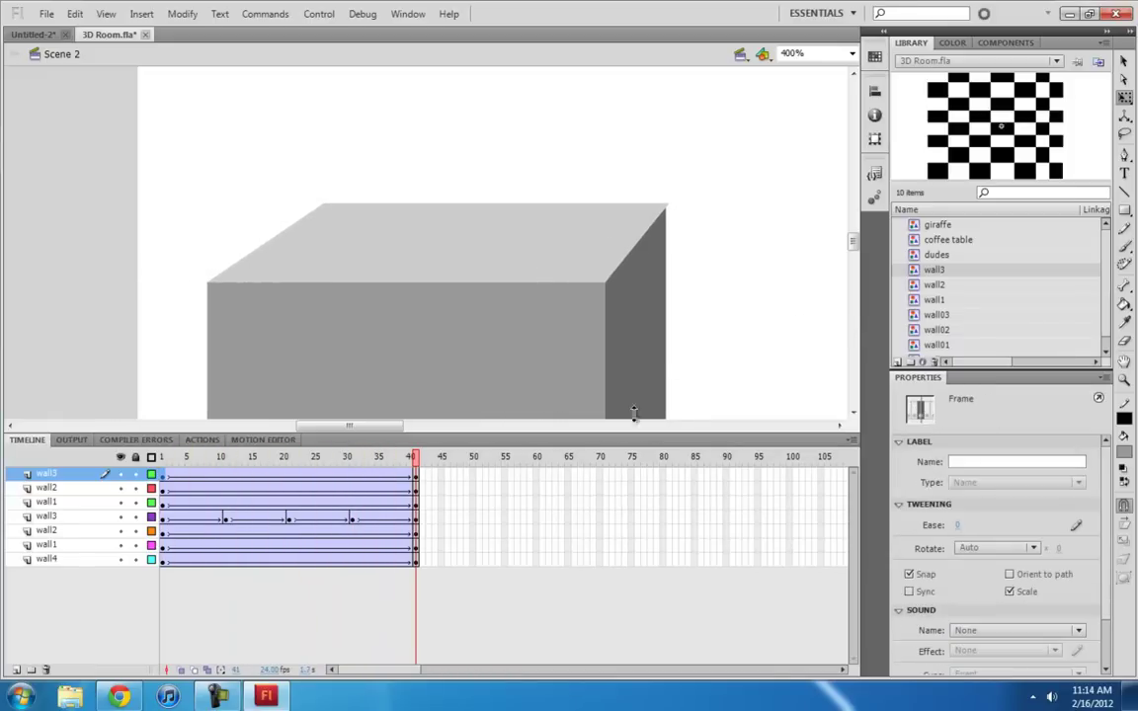
# - Centre the top face's transformation point at the last frame and replay the animation
pyautogui.click(484, 261)
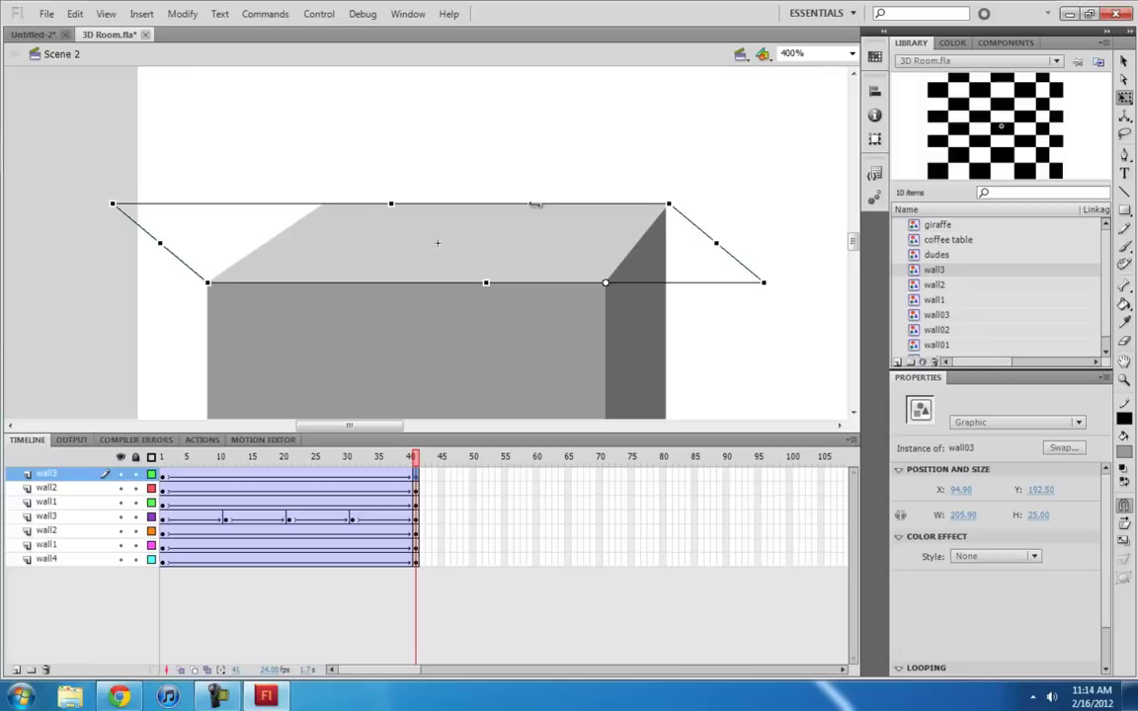
pyautogui.press('Return')
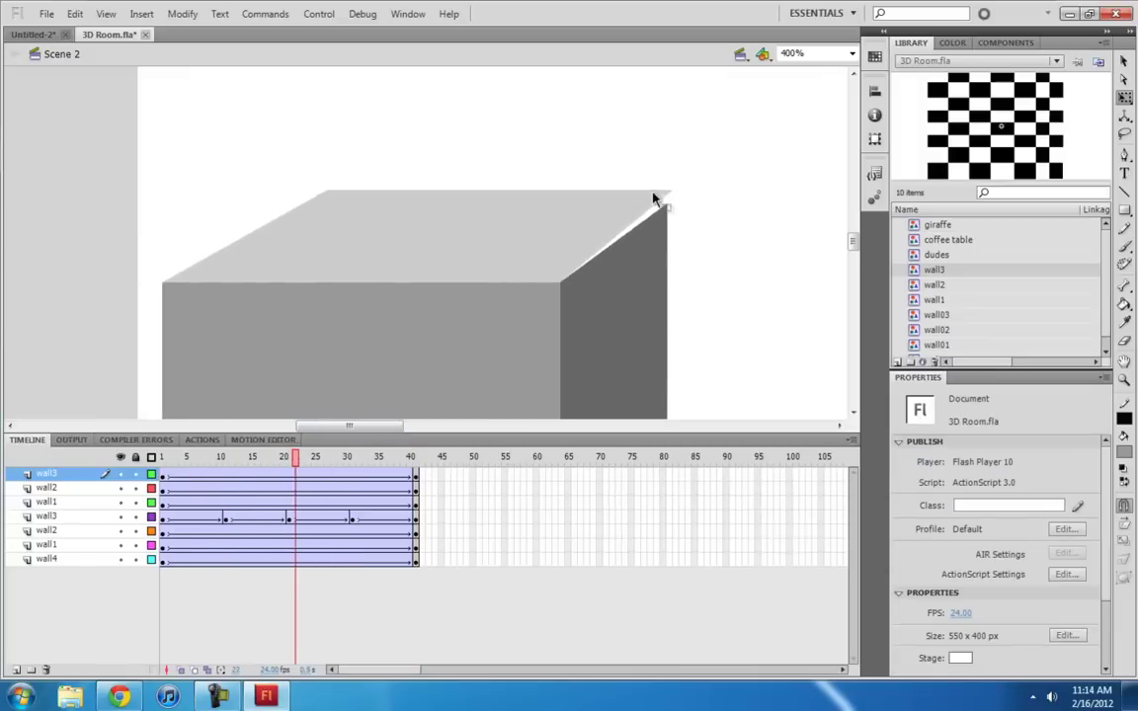
pyautogui.click(663, 211)
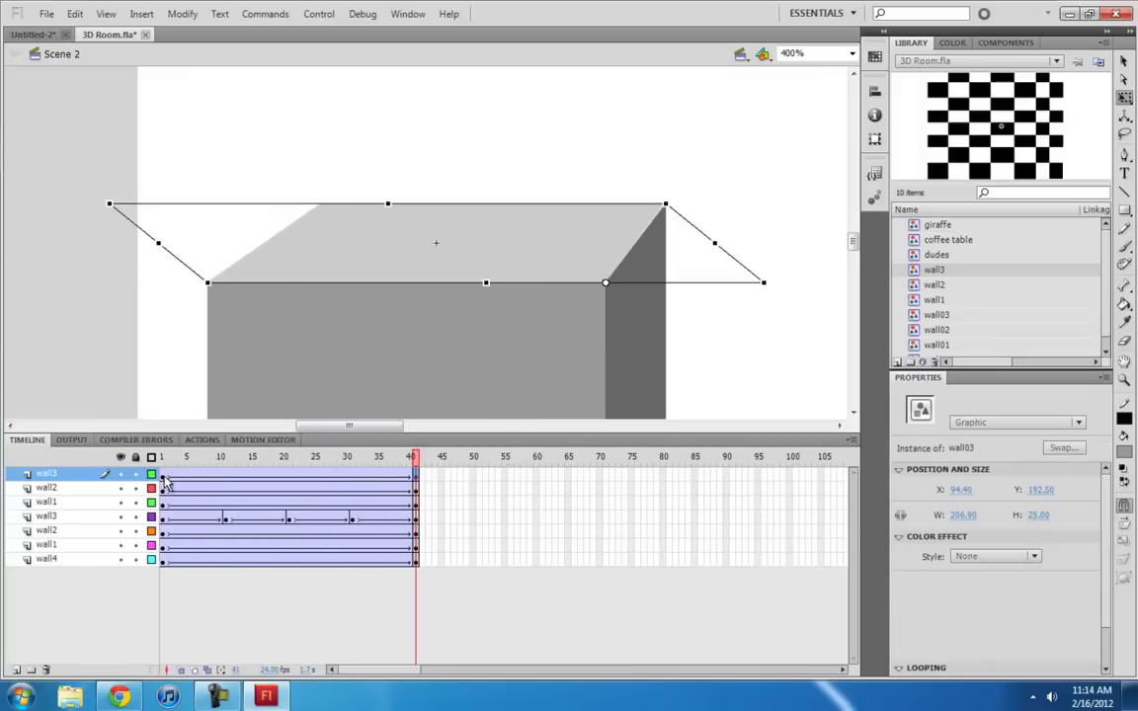
pyautogui.press('Return')
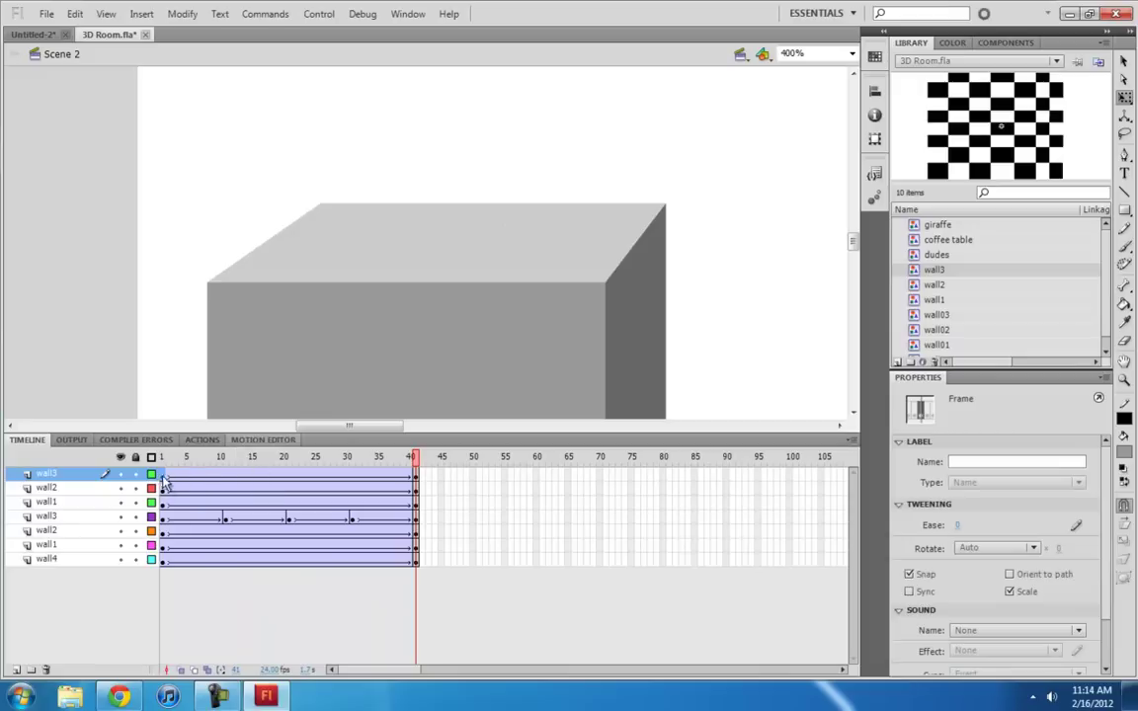
pyautogui.click(477, 254)
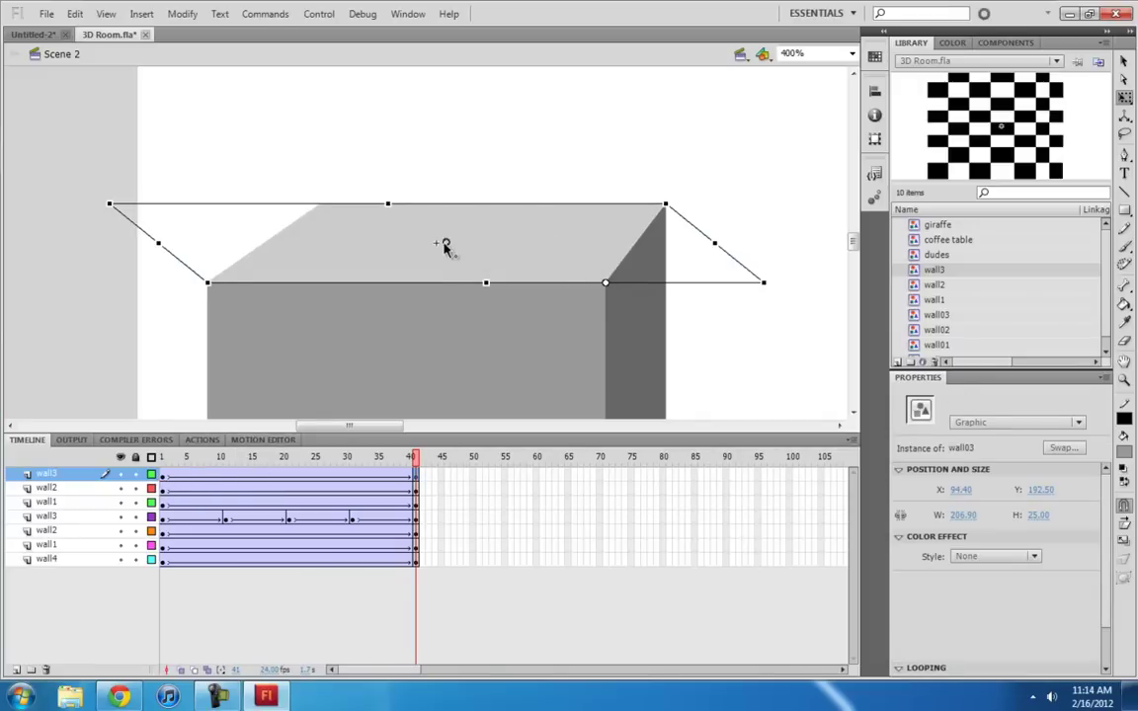
pyautogui.moveTo(437, 245); pyautogui.dragTo(436, 243)
pyautogui.click(162, 476)
pyautogui.click(388, 249)
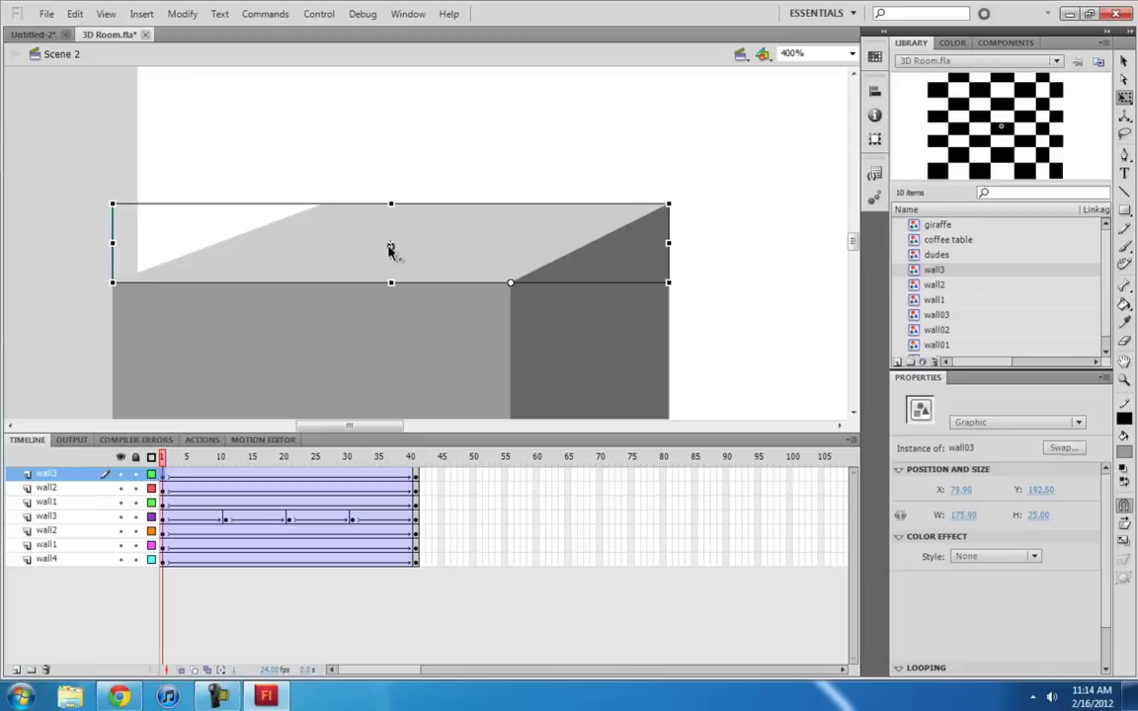
pyautogui.press('Return')
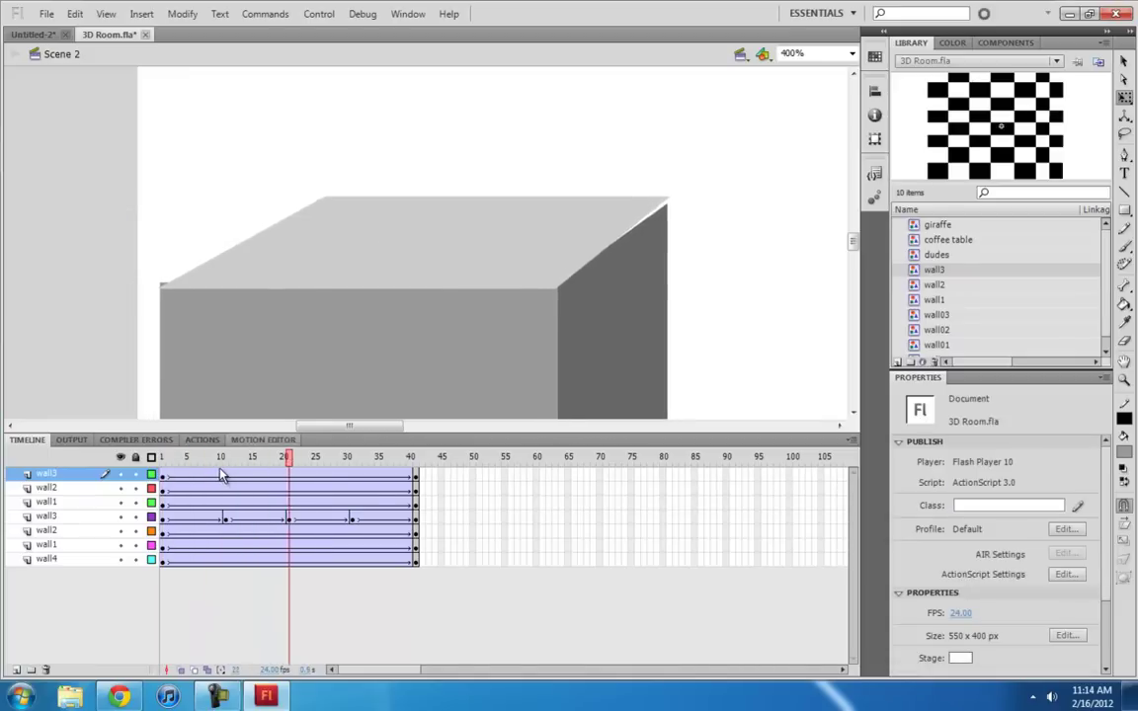
# - Lower the top face's back edge at frame 21 on wall3 and preview it
pyautogui.click(286, 475)
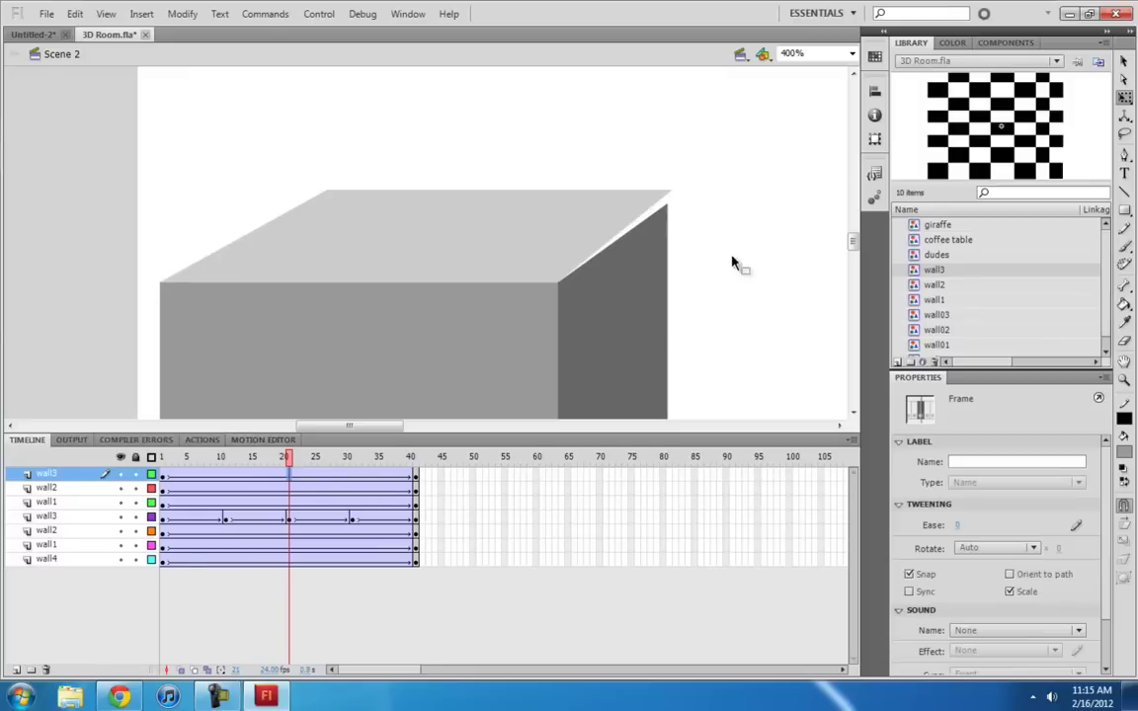
pyautogui.click(509, 383)
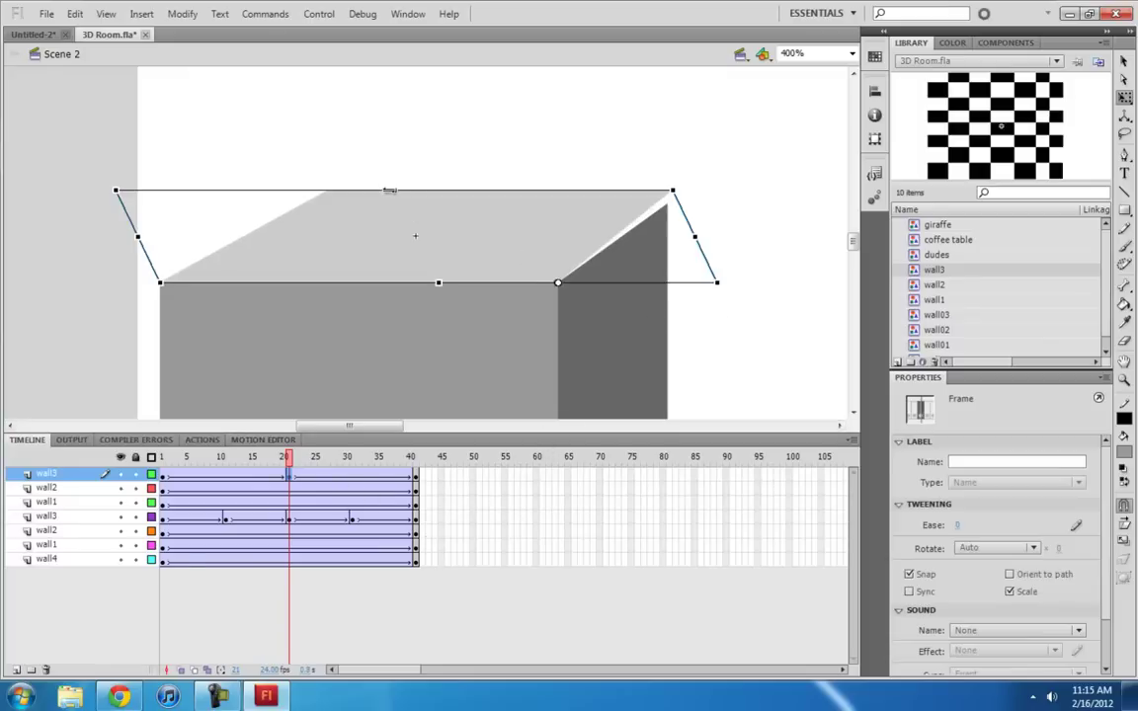
pyautogui.moveTo(393, 191); pyautogui.dragTo(448, 203)
pyautogui.click(698, 216)
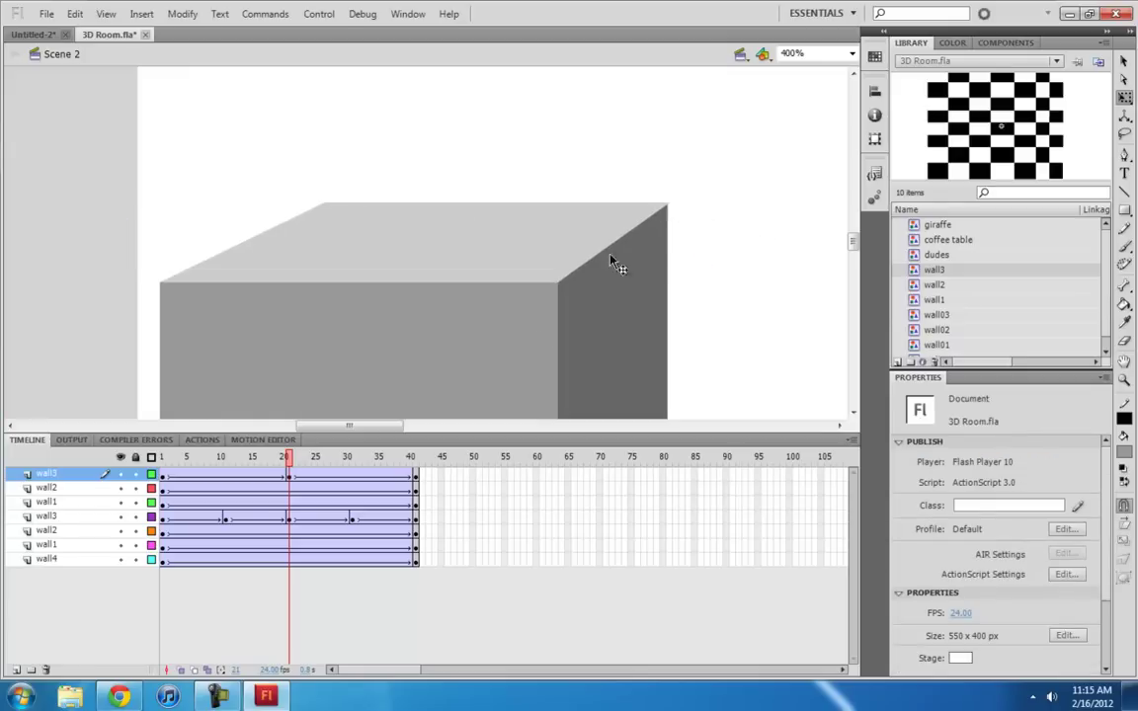
pyautogui.press('Return')
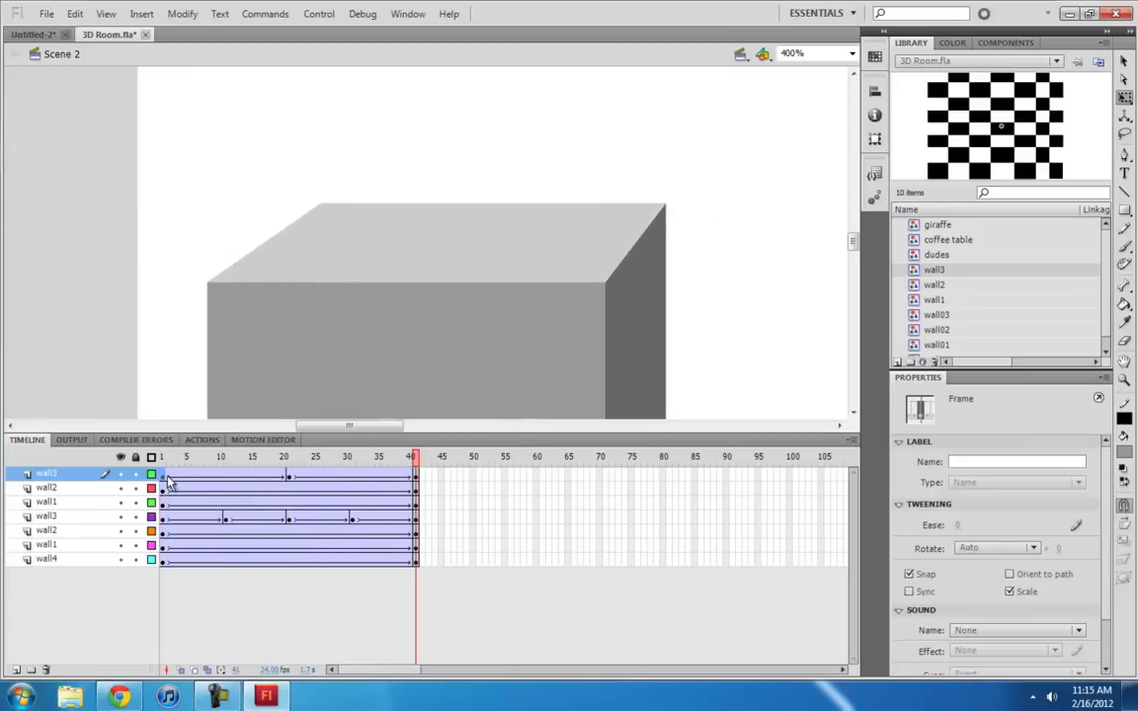
pyautogui.press('Return')
# - Insert a keyframe at frame 31 and lower the top face's back edge at frame 11
pyautogui.click(227, 477)
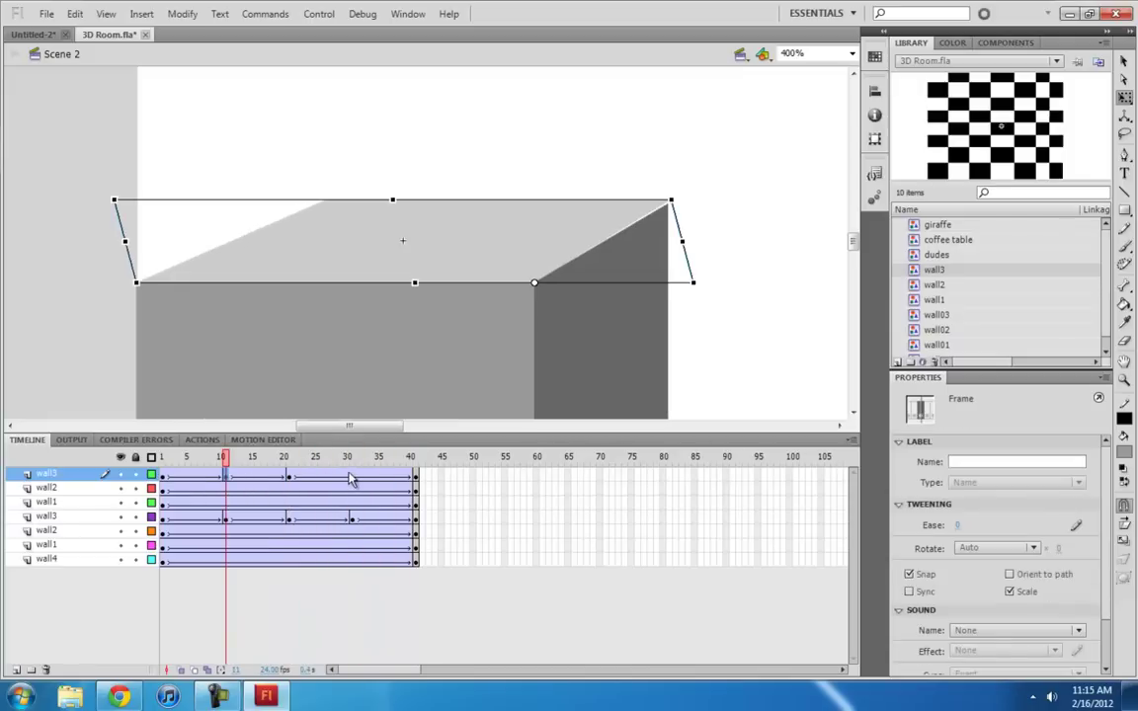
pyautogui.click(347, 477)
pyautogui.press('F6')
pyautogui.click(226, 476)
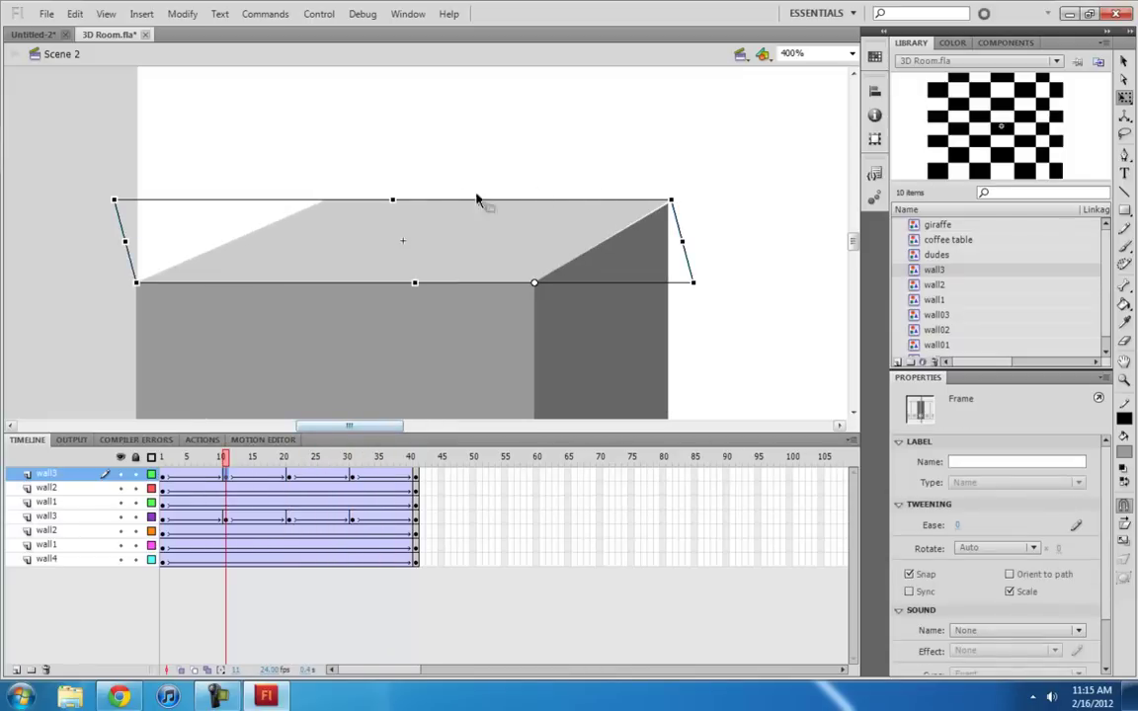
pyautogui.moveTo(393, 201); pyautogui.dragTo(393, 203)
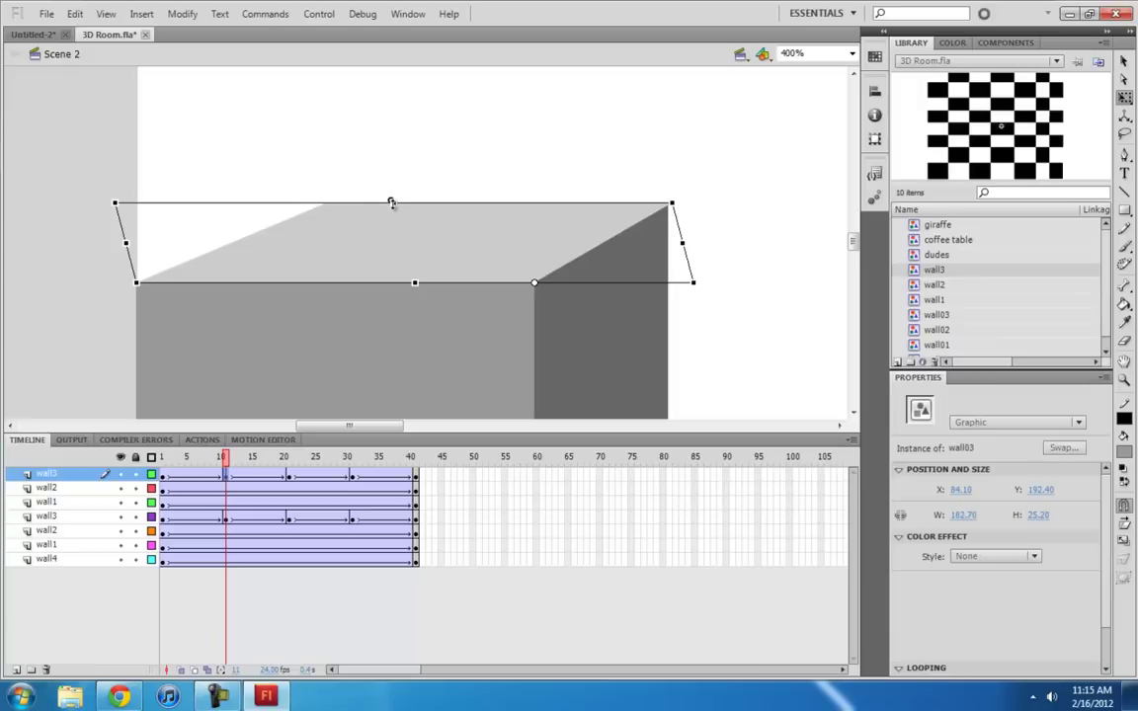
pyautogui.click(693, 198)
# - At frame 31, lower and skew the top face's back edge left, then play the animation
pyautogui.click(354, 476)
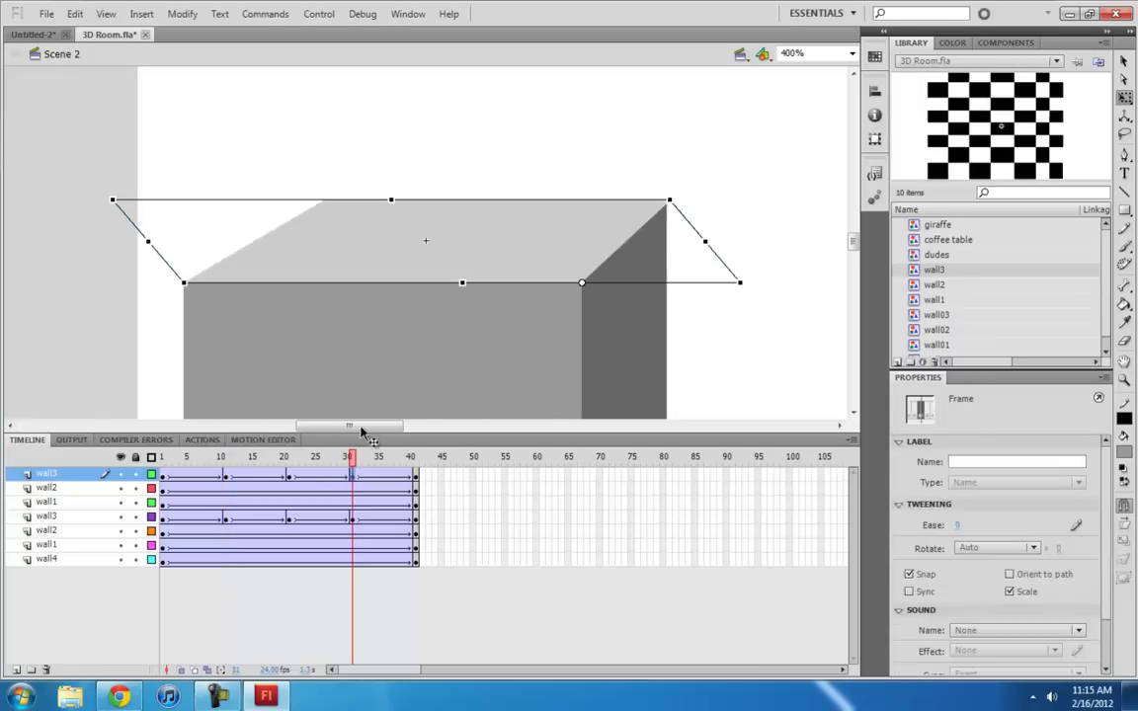
pyautogui.click(484, 200)
pyautogui.moveTo(484, 199); pyautogui.dragTo(482, 200)
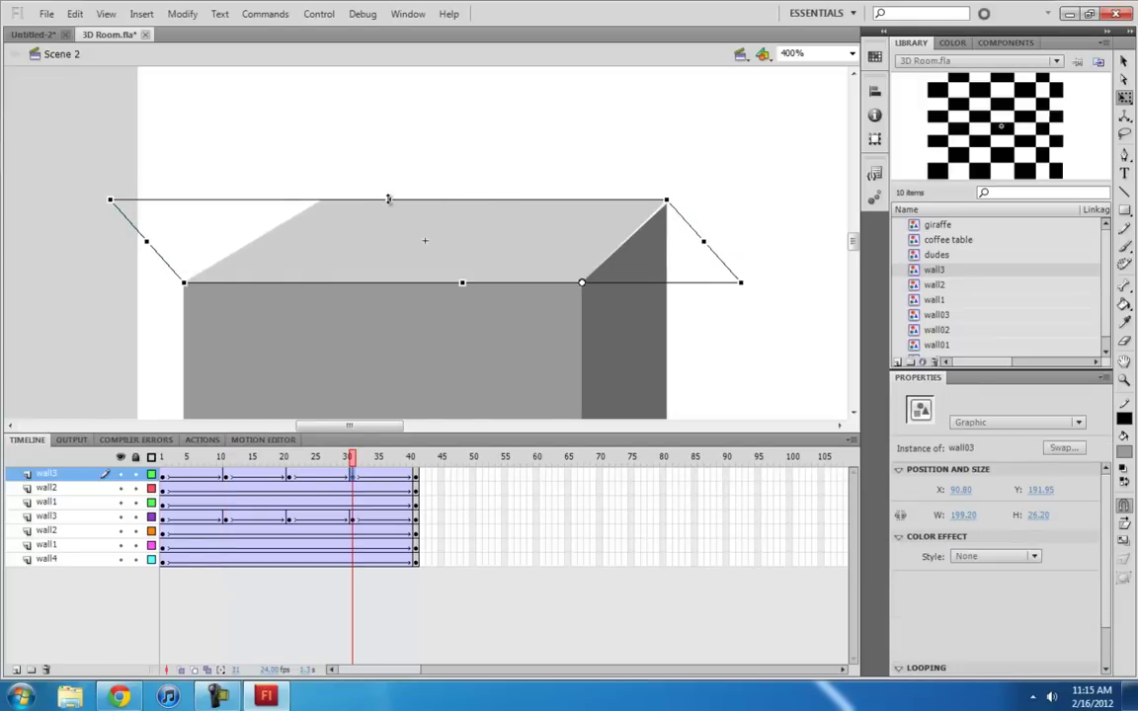
pyautogui.moveTo(389, 200); pyautogui.dragTo(392, 205)
pyautogui.moveTo(481, 203); pyautogui.dragTo(477, 203)
pyautogui.click(729, 225)
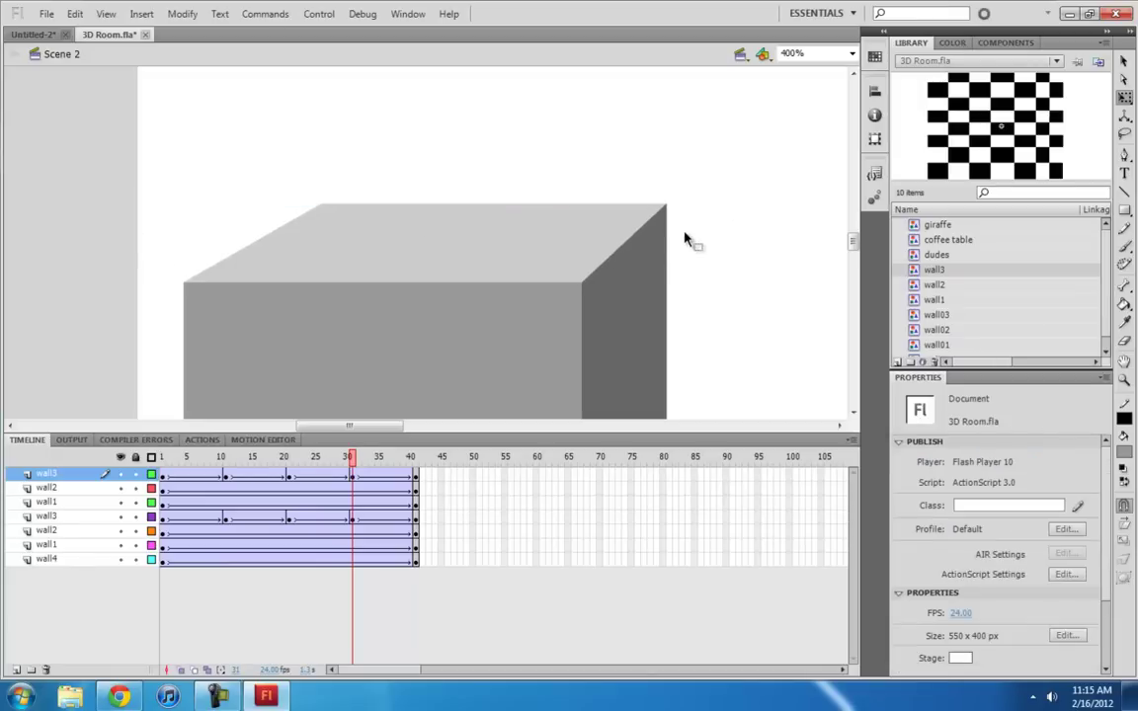
pyautogui.click(162, 475)
pyautogui.click(762, 330)
pyautogui.press('Return')
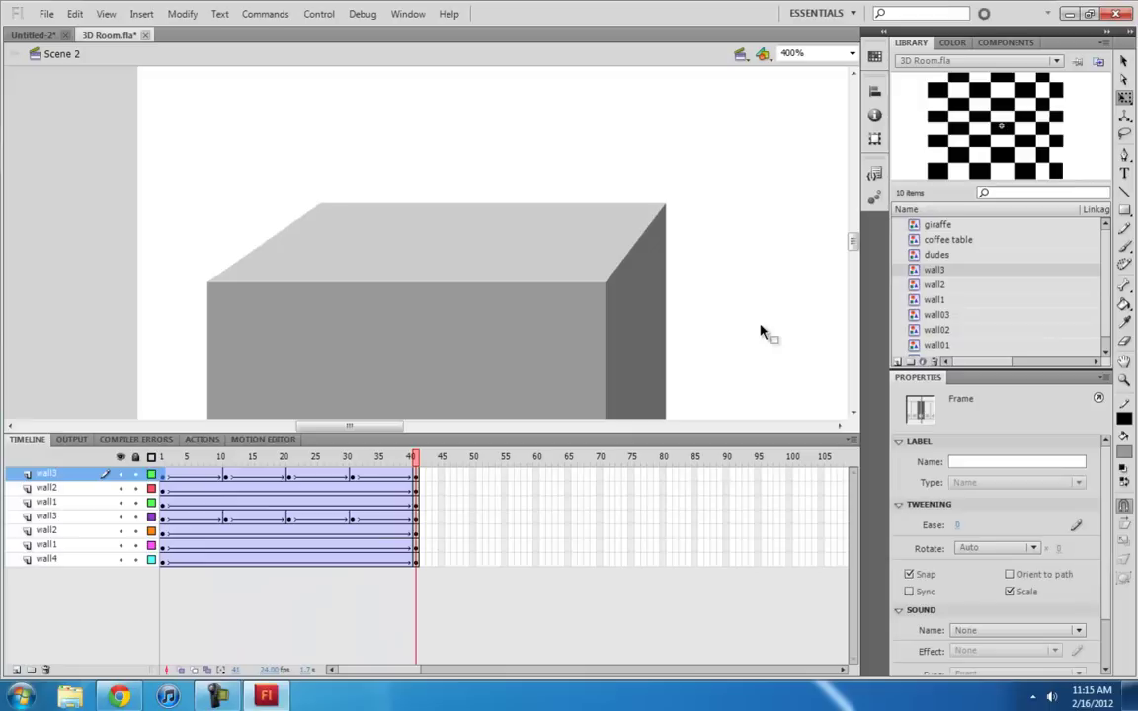
pyautogui.hotkey('ctrl', '1')
# - At frame 41, shift the left box's front face wall02 and its side face right
pyautogui.moveTo(539, 425); pyautogui.dragTo(602, 426)
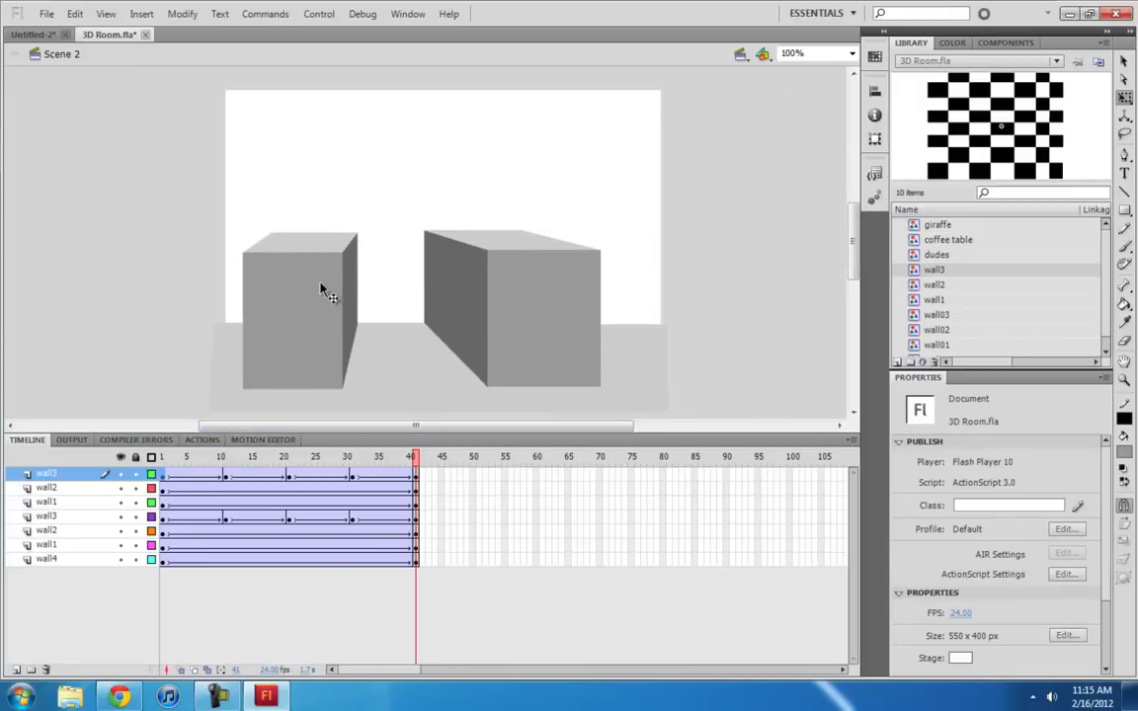
pyautogui.click(326, 293)
pyautogui.click(416, 281)
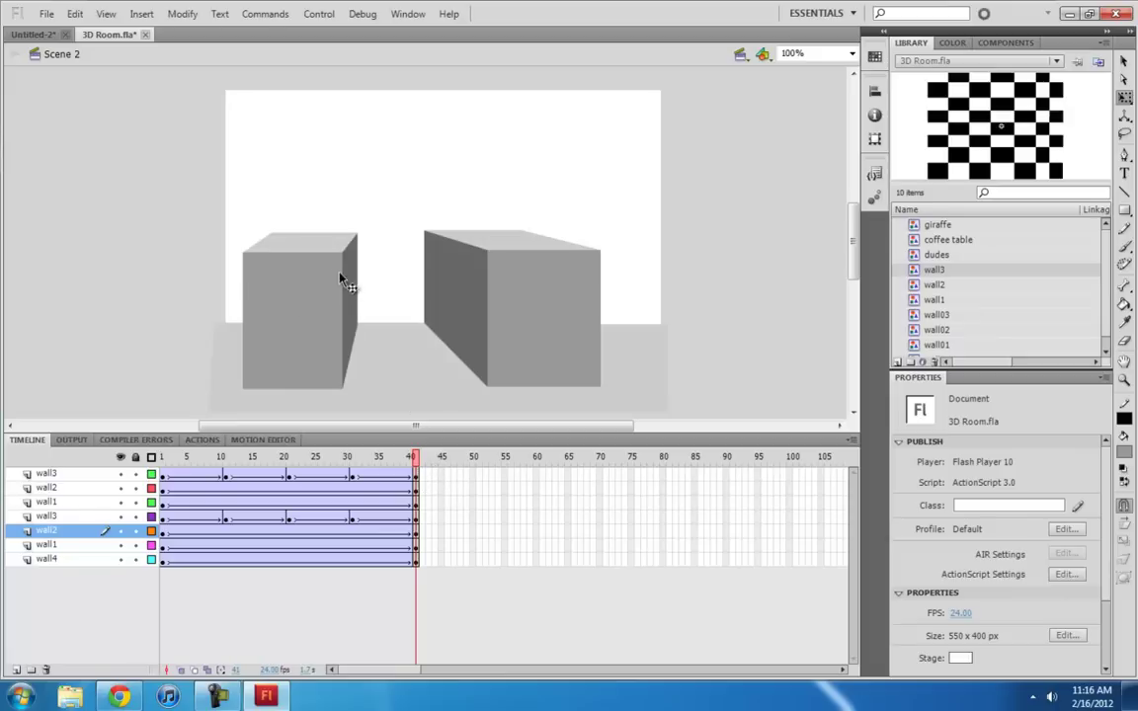
pyautogui.click(329, 303)
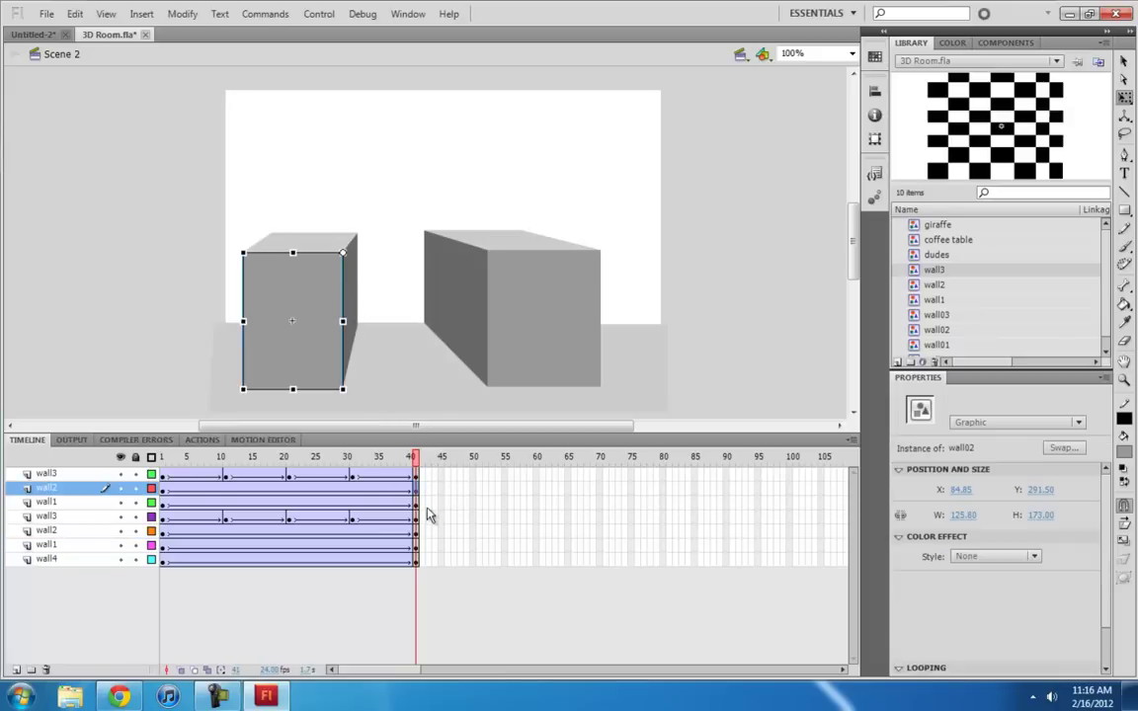
pyautogui.hotkey('shift', 'Right')
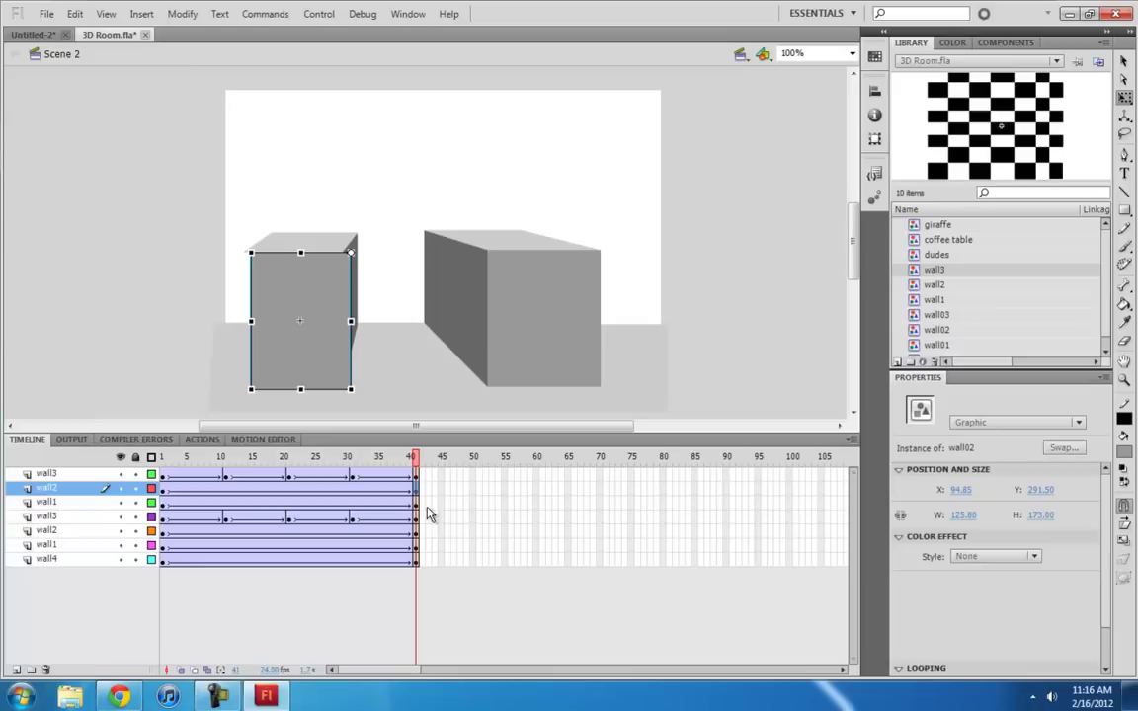
pyautogui.click(355, 301)
pyautogui.hotkey('shift', 'Right')
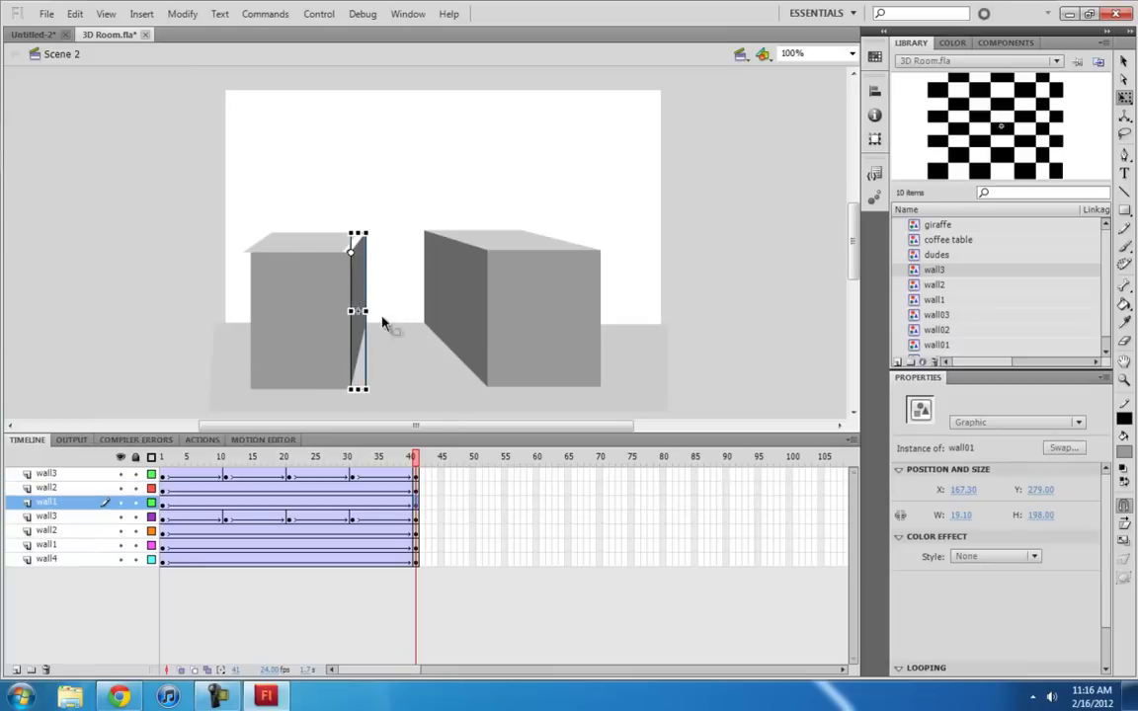
# - At 200% zoom, narrow the side face to a thin sliver and skew the top face left
pyautogui.hotkey('ctrl', '=')
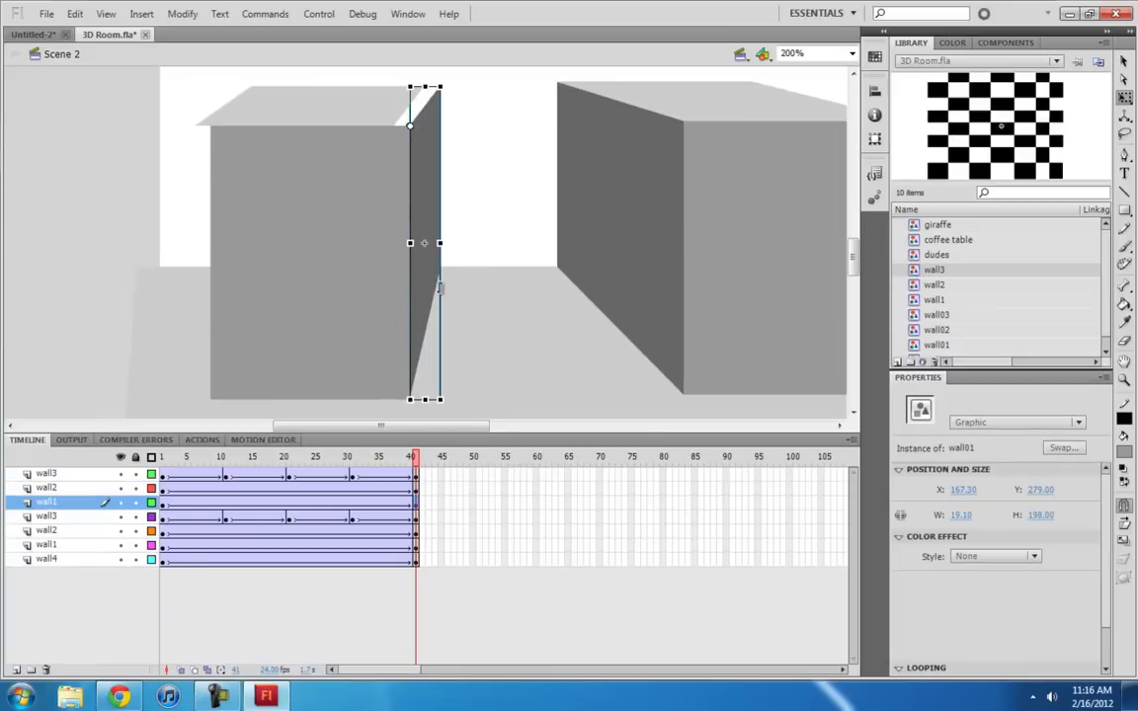
pyautogui.moveTo(442, 242); pyautogui.dragTo(425, 243)
pyautogui.click(350, 113)
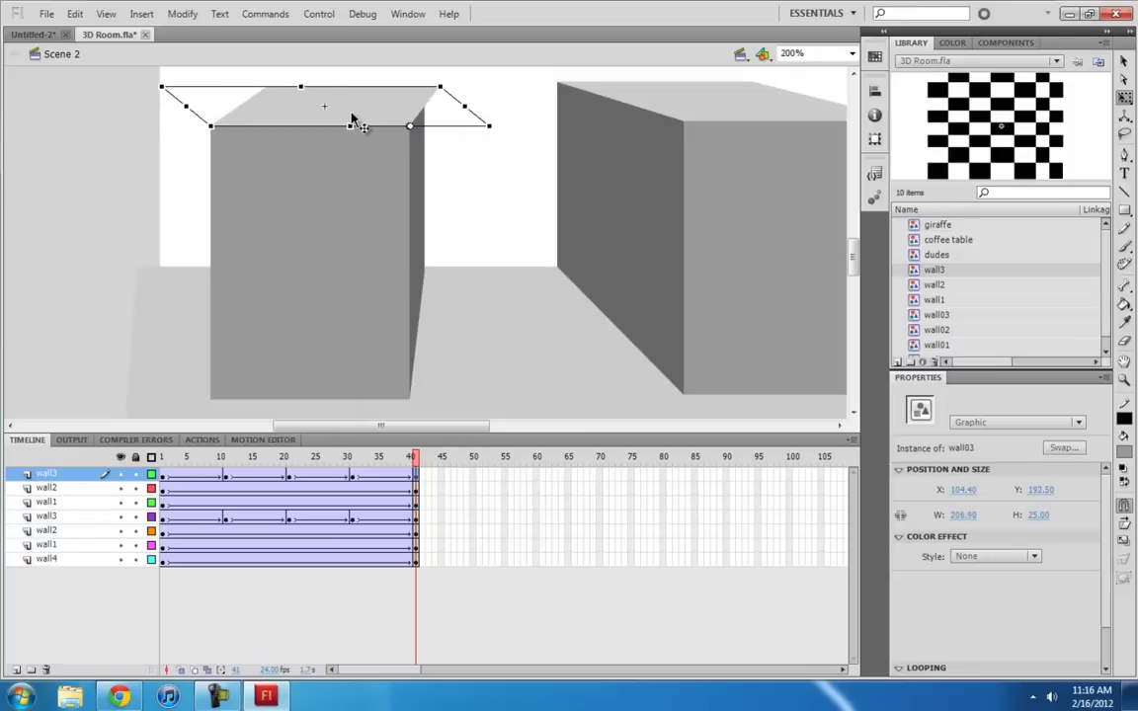
pyautogui.moveTo(364, 87); pyautogui.dragTo(345, 85)
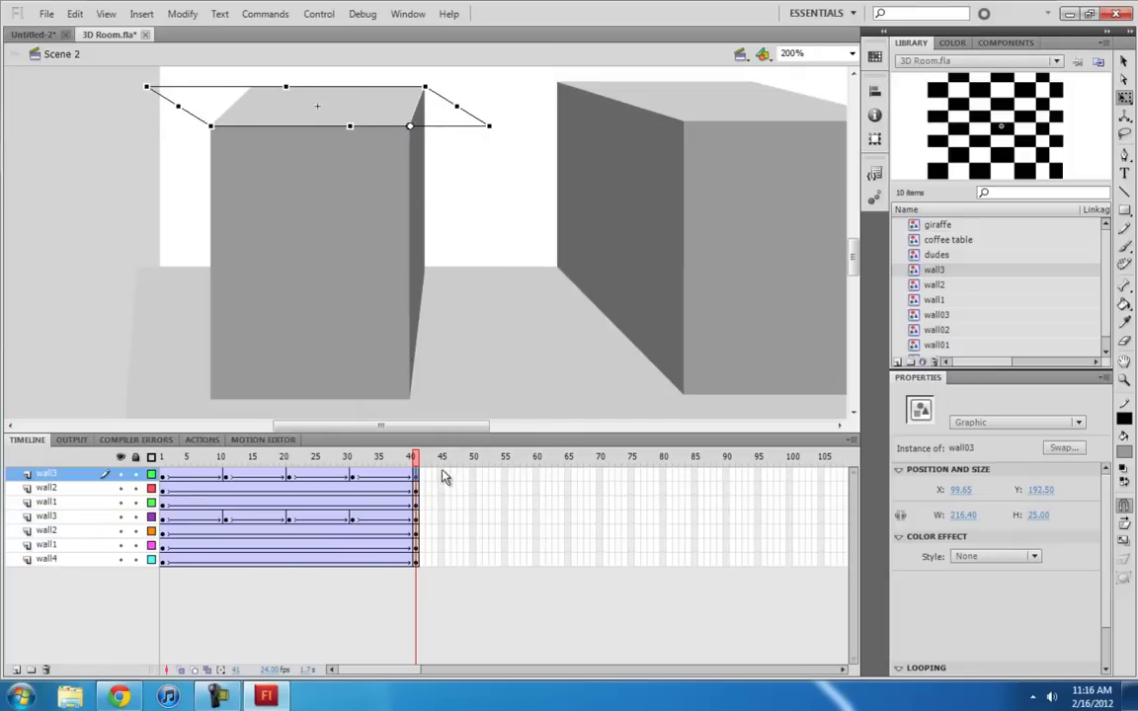
pyautogui.click(418, 253)
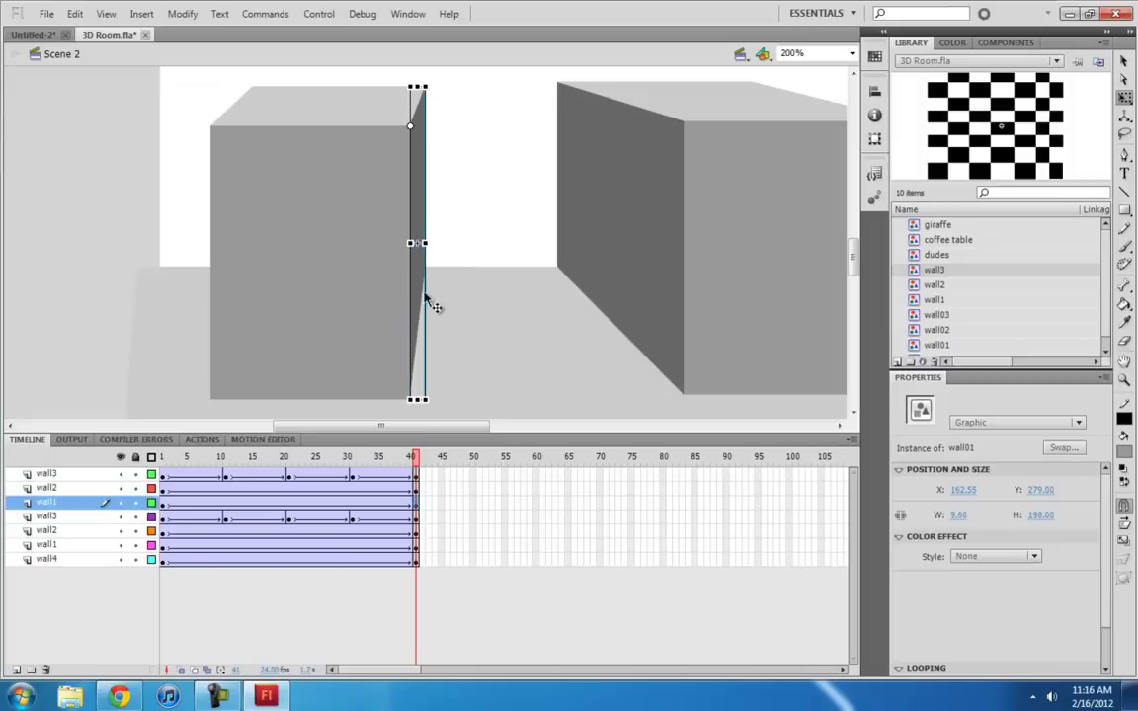
pyautogui.moveTo(424, 243); pyautogui.dragTo(414, 240)
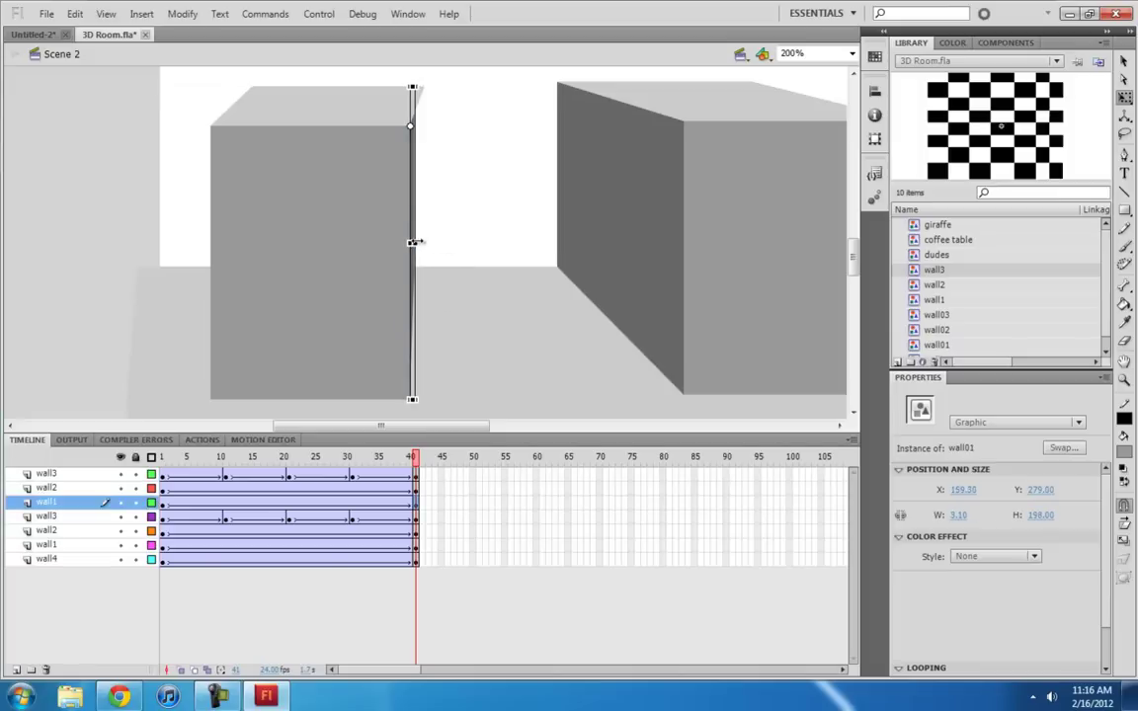
pyautogui.click(378, 90)
pyautogui.moveTo(376, 84); pyautogui.dragTo(365, 85)
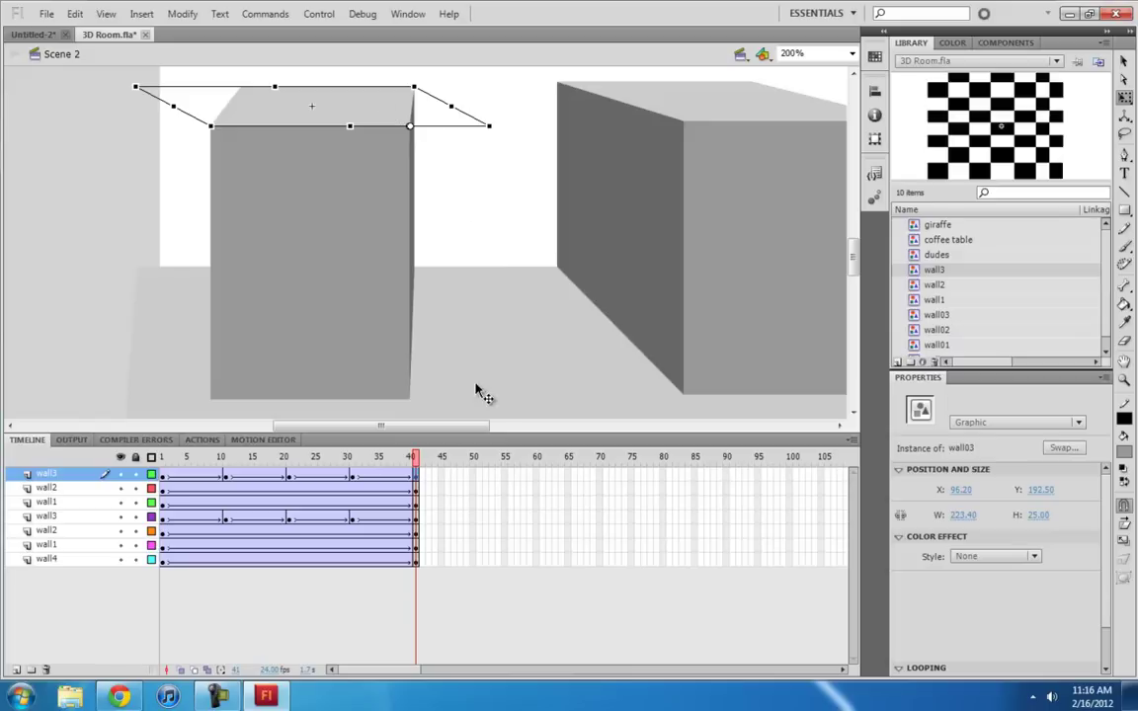
# - Scrub and play the animation to check the pan, then select the side face at frame 41
pyautogui.moveTo(415, 459); pyautogui.dragTo(287, 459)
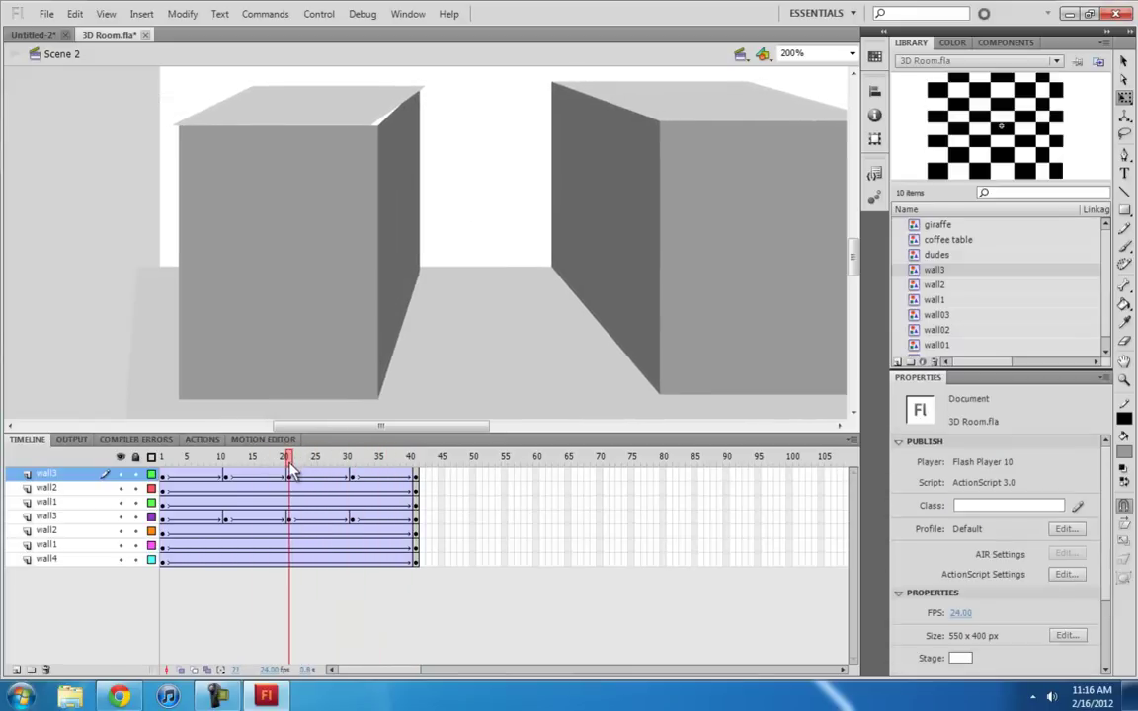
pyautogui.click(304, 120)
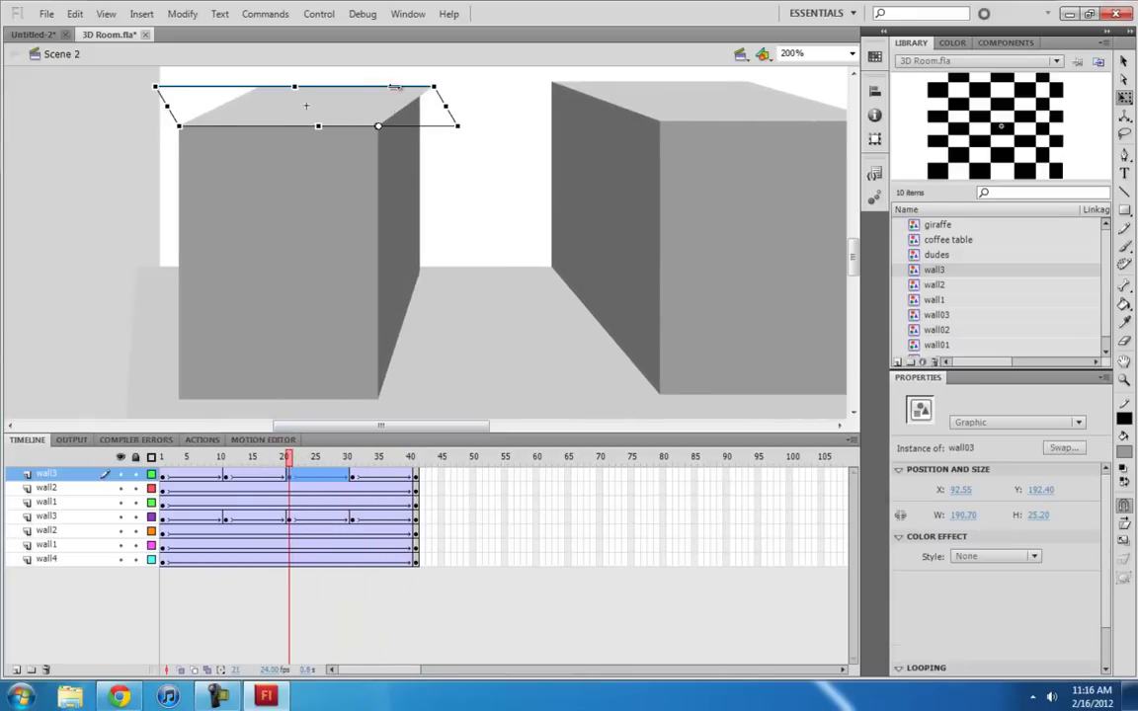
pyautogui.press('Return')
pyautogui.click(386, 94)
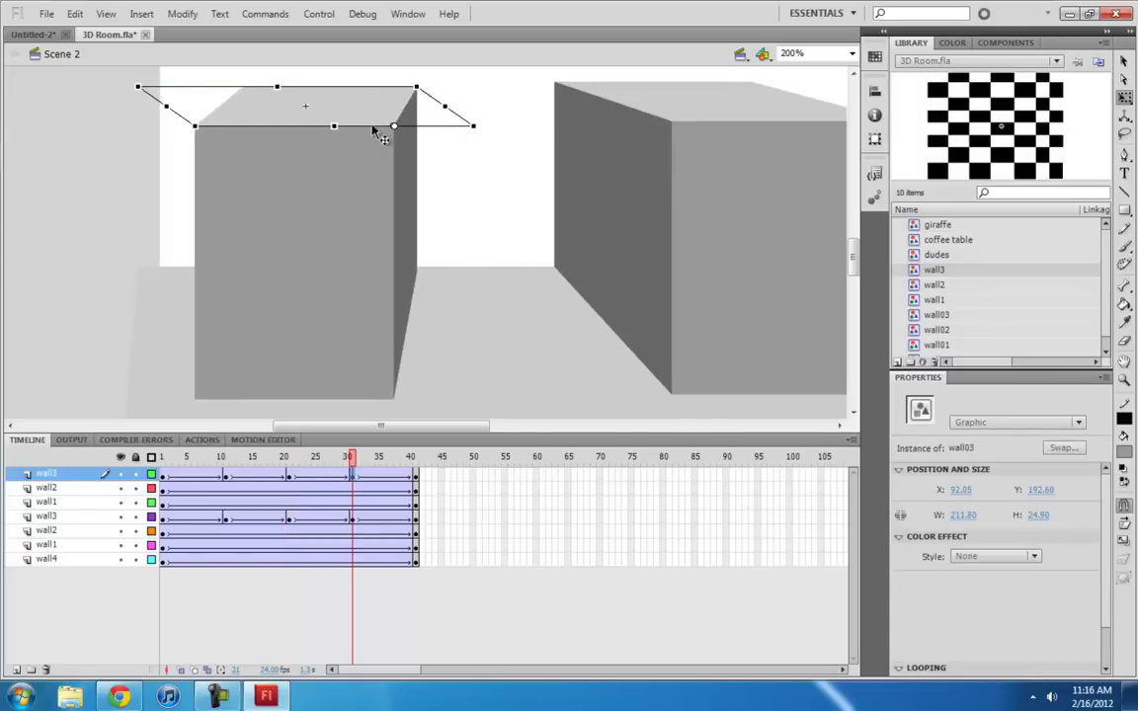
pyautogui.click(226, 456)
pyautogui.click(164, 488)
pyautogui.press('Return')
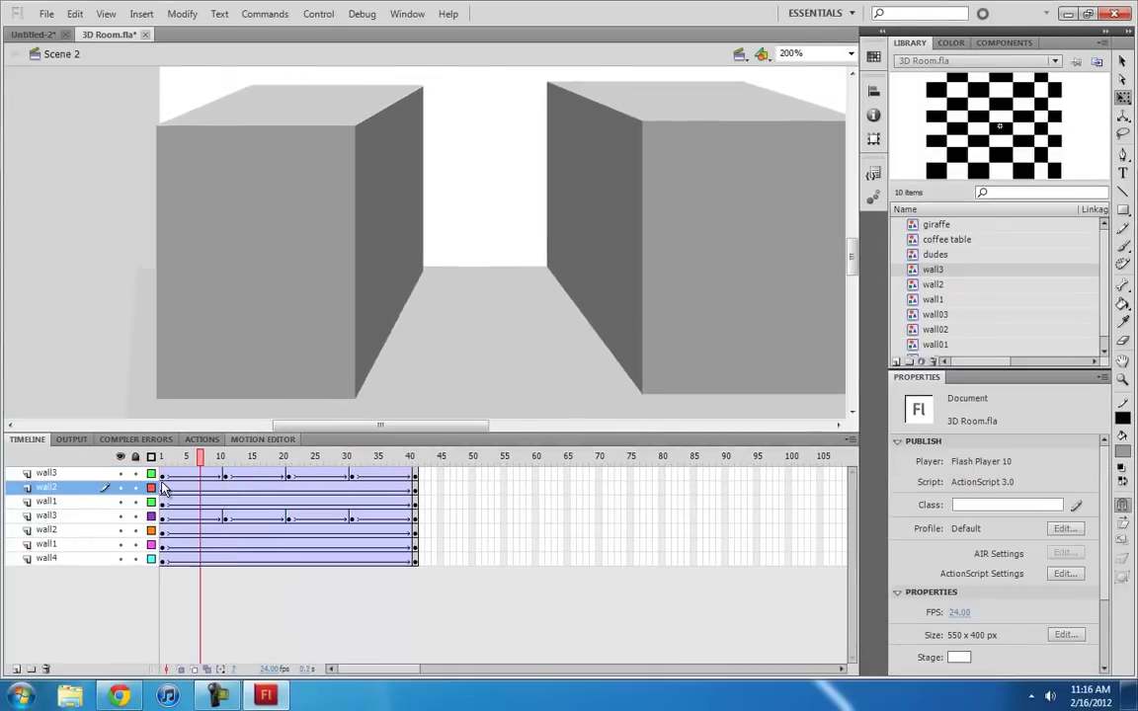
pyautogui.click(411, 257)
pyautogui.click(418, 496)
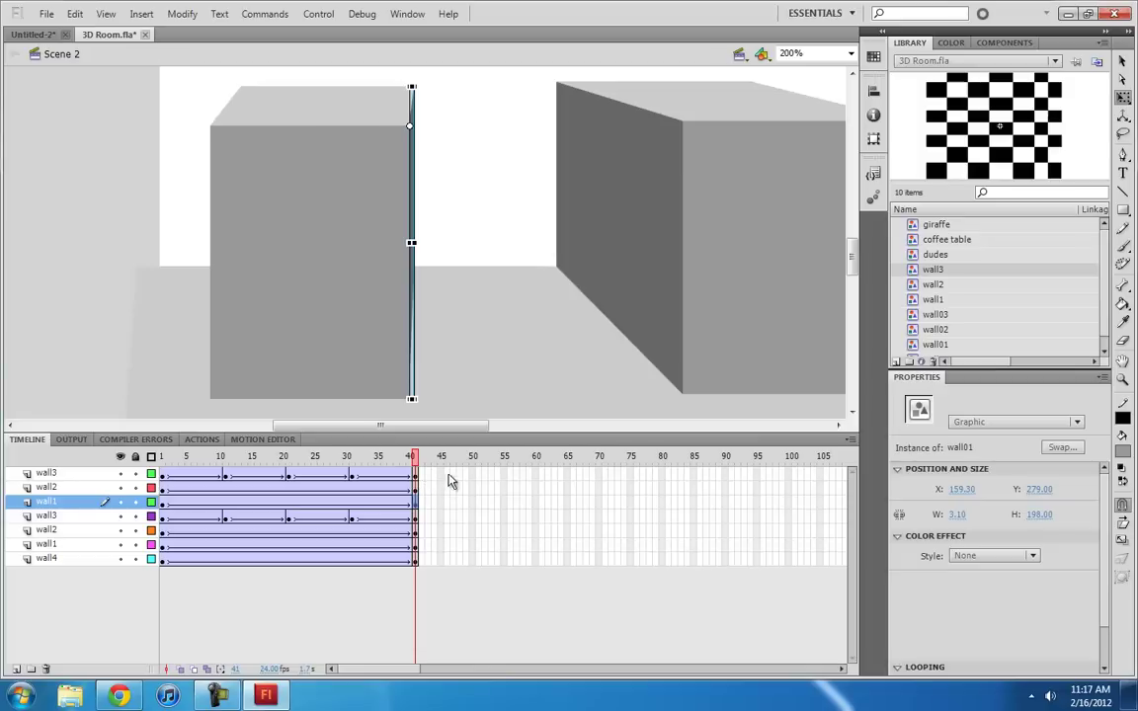
# - Insert keyframes at frame 55 on every wall layer
pyautogui.moveTo(510, 577); pyautogui.dragTo(503, 516)
pyautogui.press('F6')
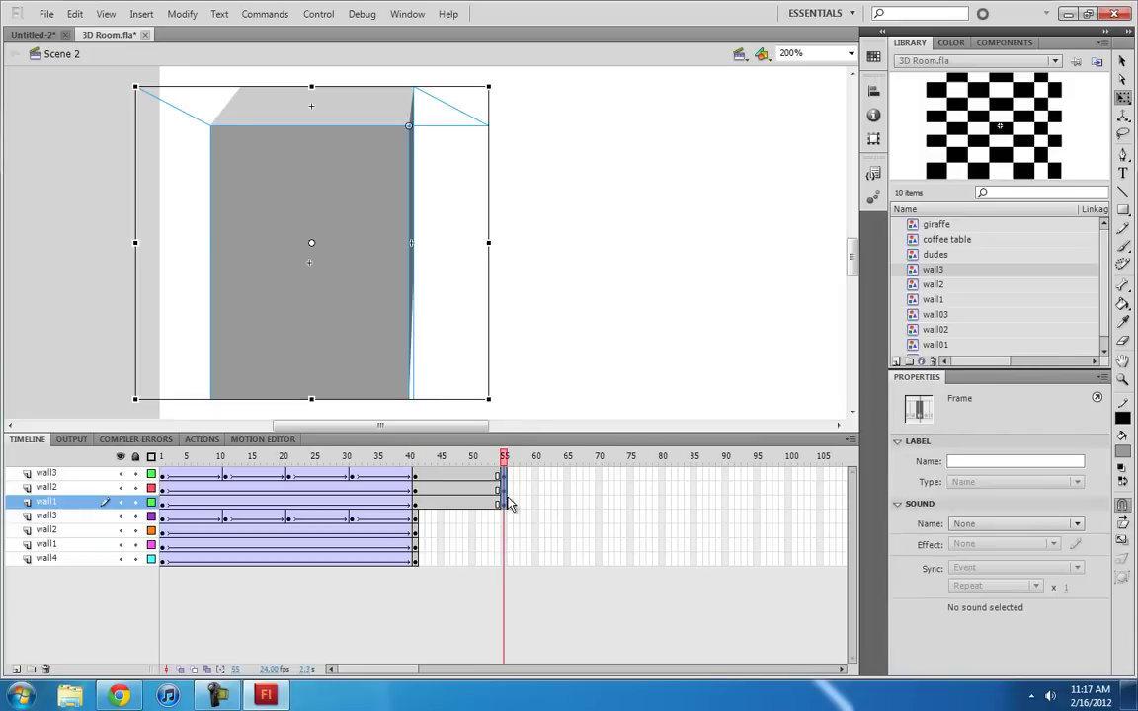
pyautogui.moveTo(506, 517); pyautogui.dragTo(508, 559)
pyautogui.press('F6')
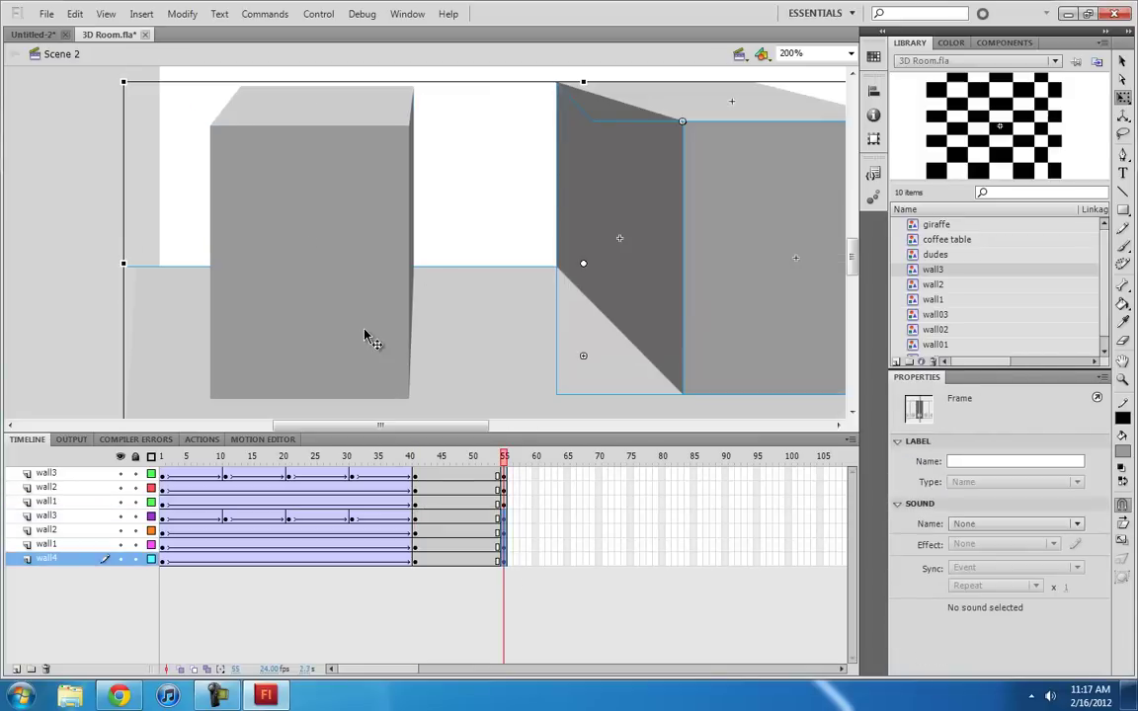
pyautogui.click(50, 191)
# - At frame 55, nudge the left box's front wall right and skew its top face to follow
pyautogui.click(393, 287)
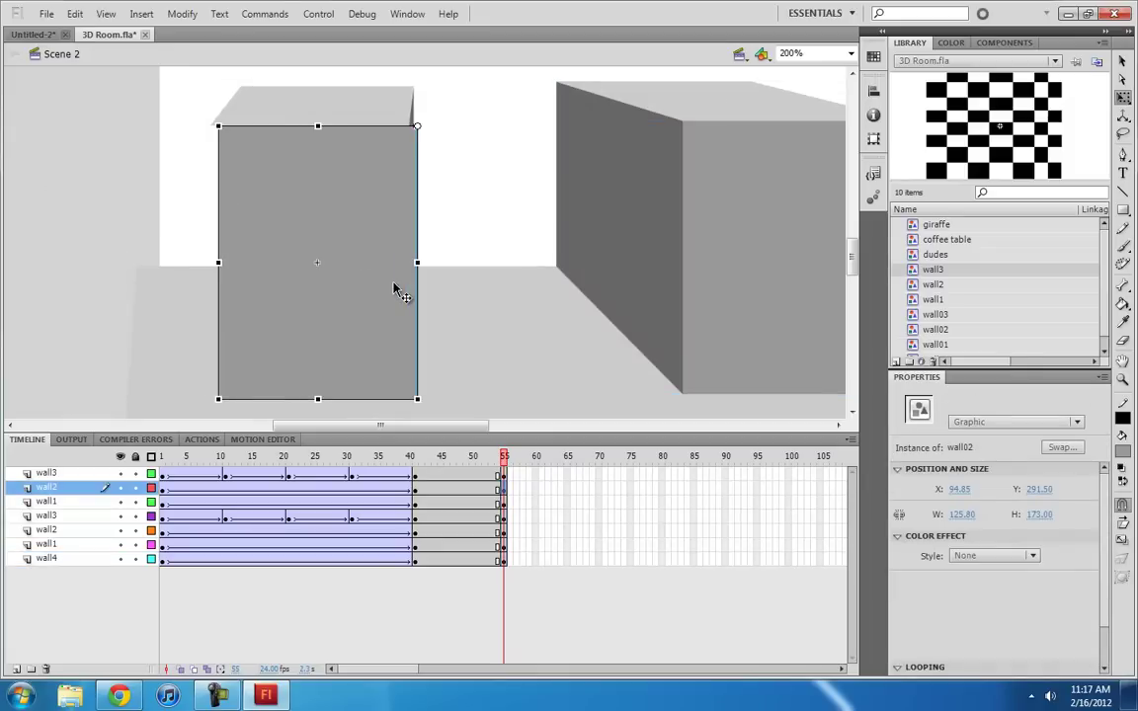
pyautogui.press('Right')
pyautogui.press('Right')
pyautogui.press('Right')
pyautogui.press('Right')
pyautogui.press('Right')
pyautogui.press('Right')
pyautogui.press('Right')
pyautogui.press('Right')
pyautogui.press('Right')
pyautogui.press('Right')
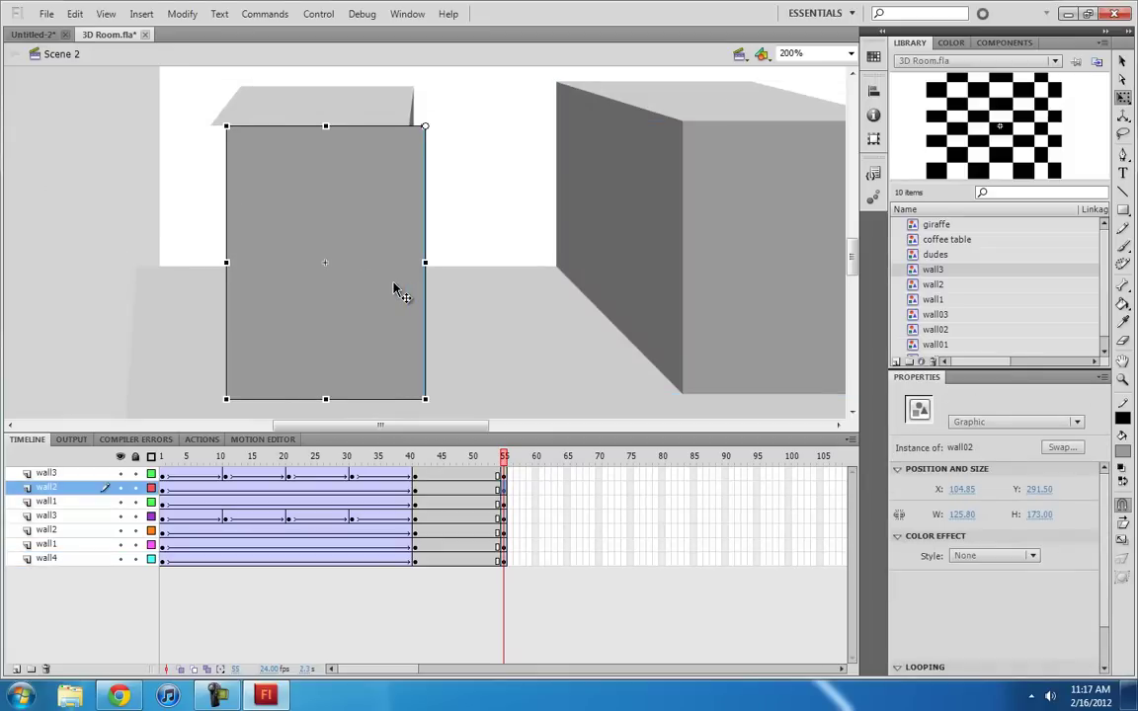
pyautogui.press('Right')
pyautogui.press('Right')
pyautogui.press('Right')
pyautogui.press('Right')
pyautogui.press('Right')
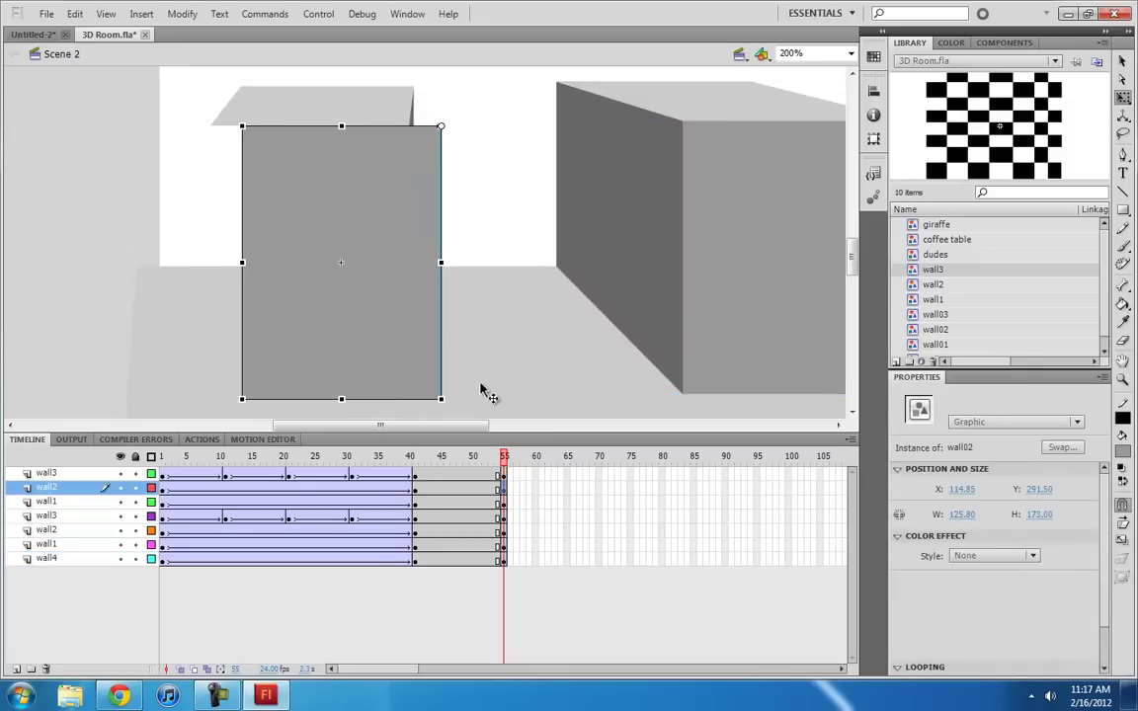
pyautogui.click(301, 107)
pyautogui.moveTo(354, 134); pyautogui.dragTo(363, 82)
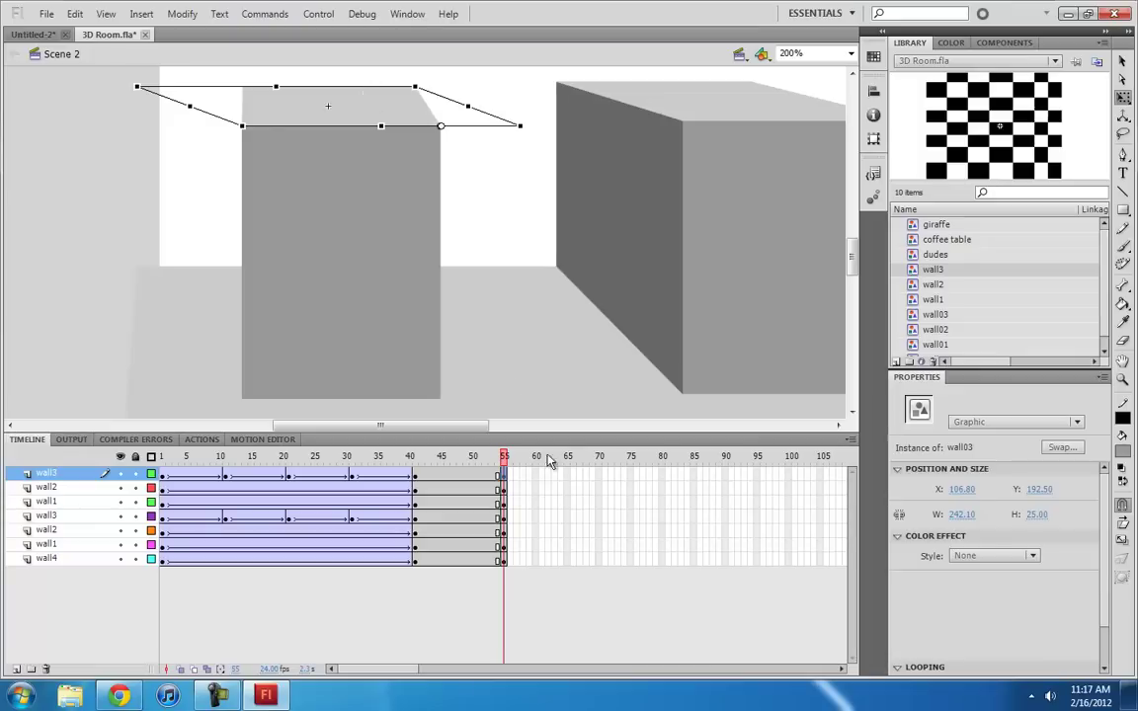
# - Classic-tween wall2 from frame 41 to 55
pyautogui.click(460, 488)
pyautogui.rightClick(460, 488)
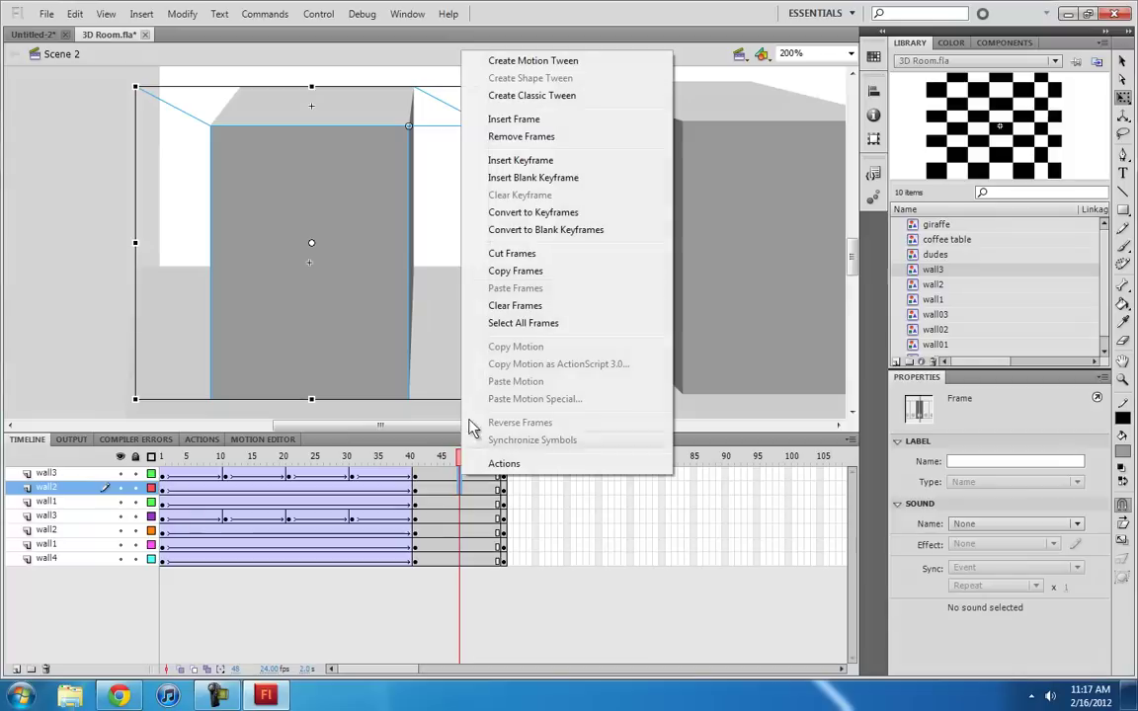
pyautogui.click(527, 96)
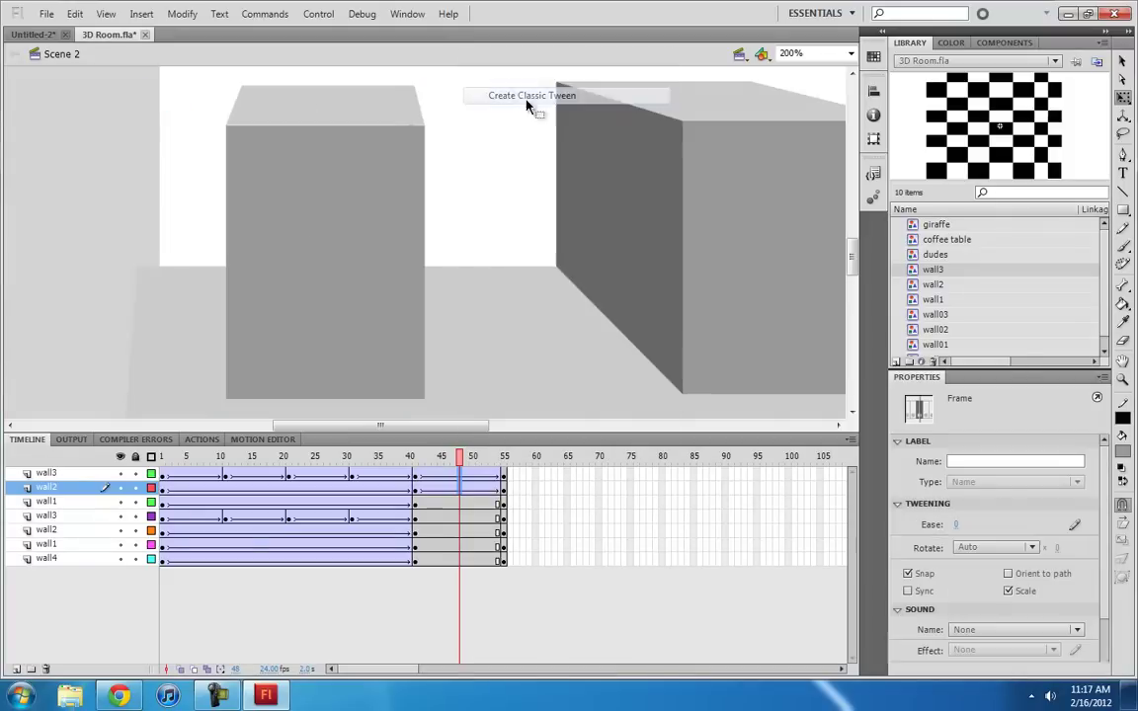
# - Clear the side face from frame 43 onward and paste it in place at frame 55
pyautogui.moveTo(407, 456); pyautogui.dragTo(436, 459)
pyautogui.click(430, 501)
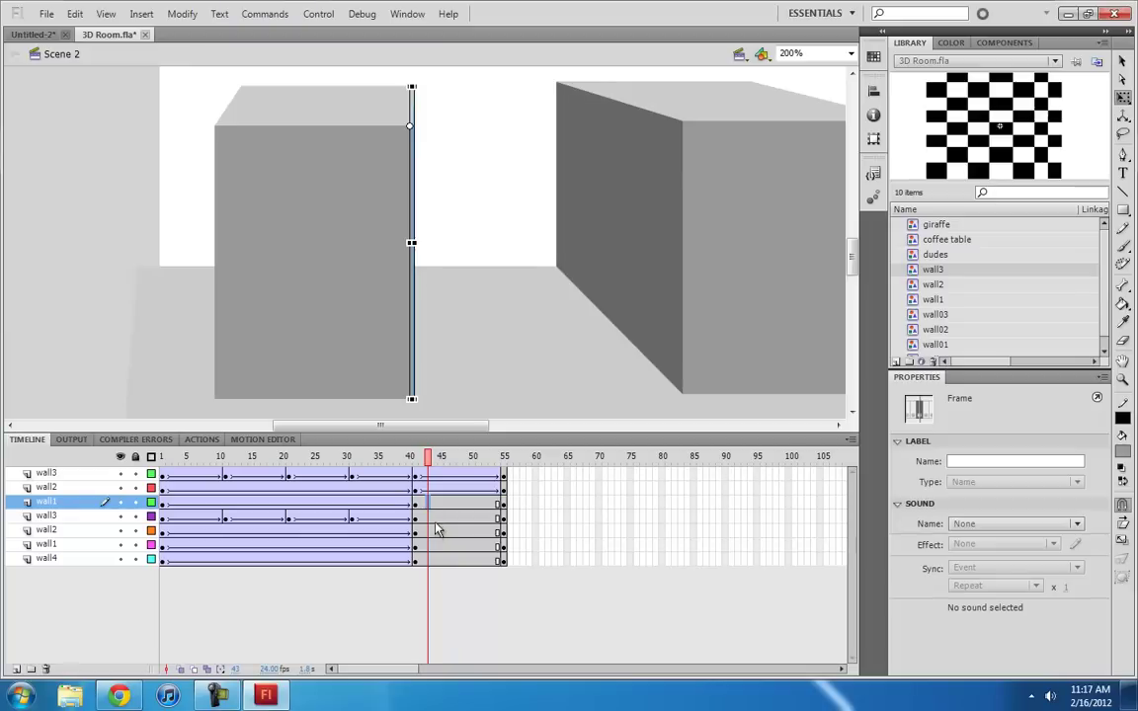
pyautogui.press('Delete')
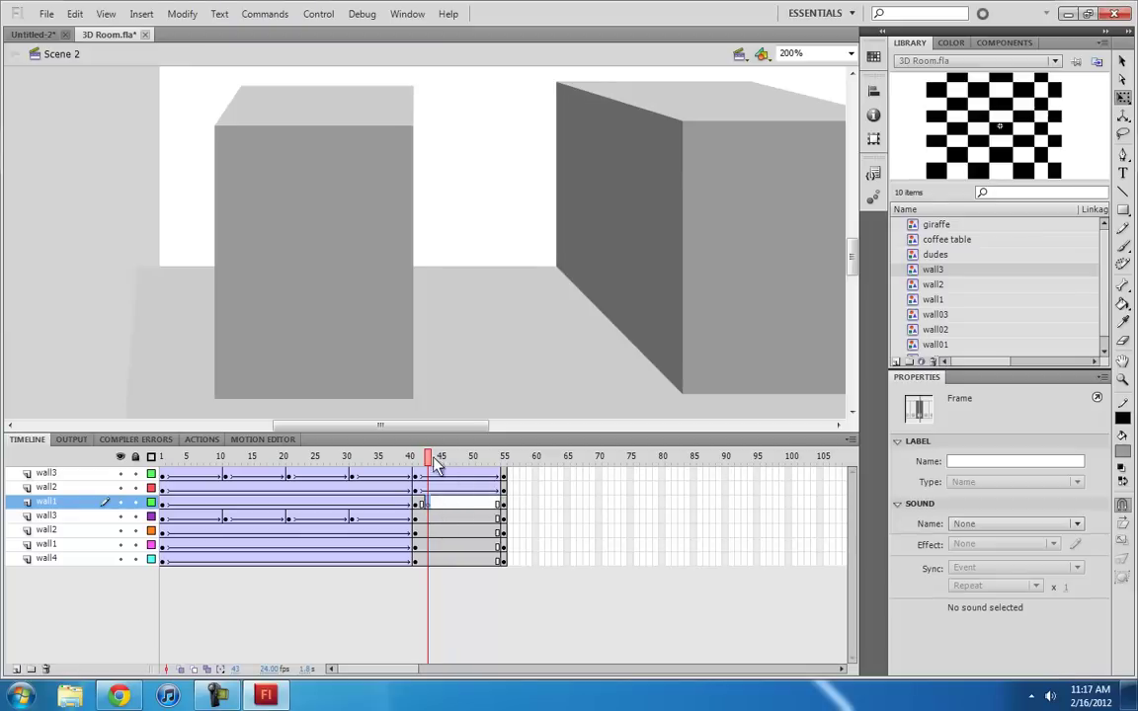
pyautogui.moveTo(433, 464); pyautogui.dragTo(506, 464)
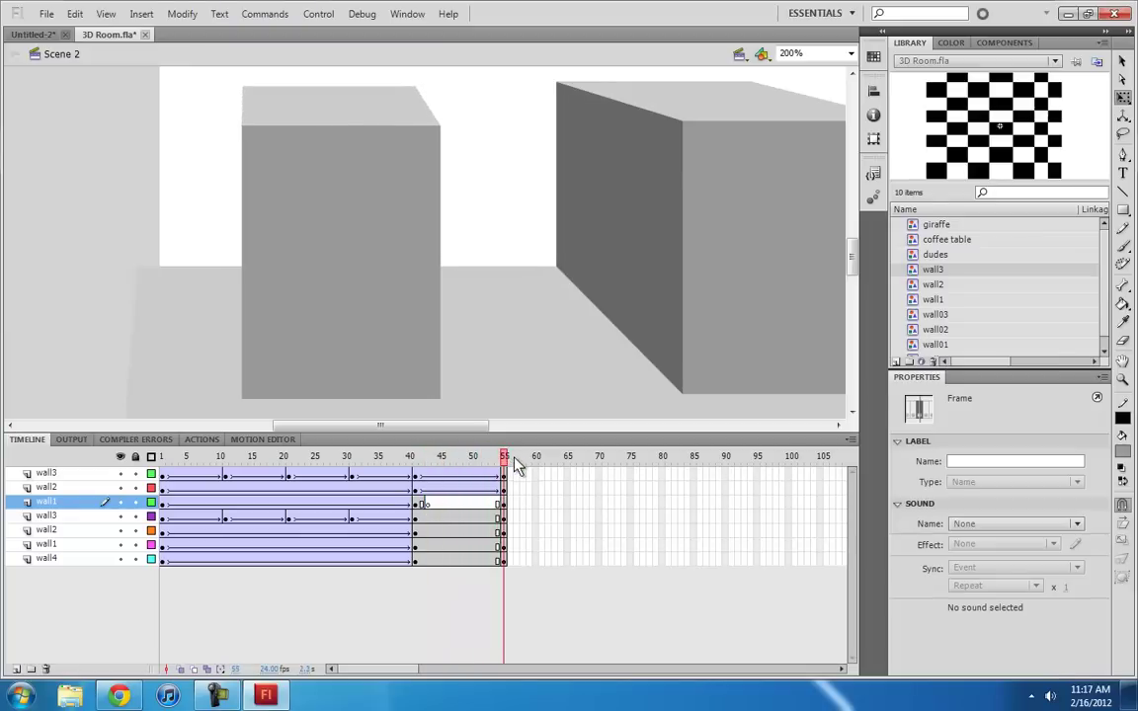
pyautogui.click(459, 257)
pyautogui.hotkey('ctrl', 'shift', 'v')
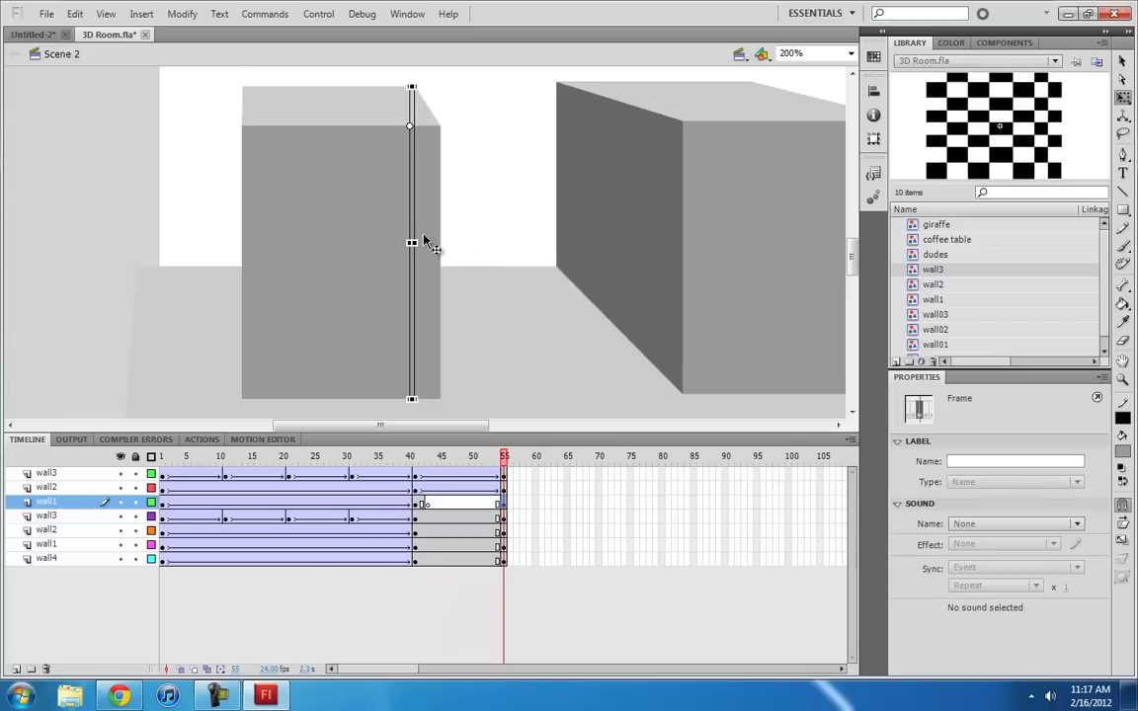
# - Slide the side face left and flip it into a sliver on the box's left edge
pyautogui.moveTo(412, 242); pyautogui.dragTo(507, 248)
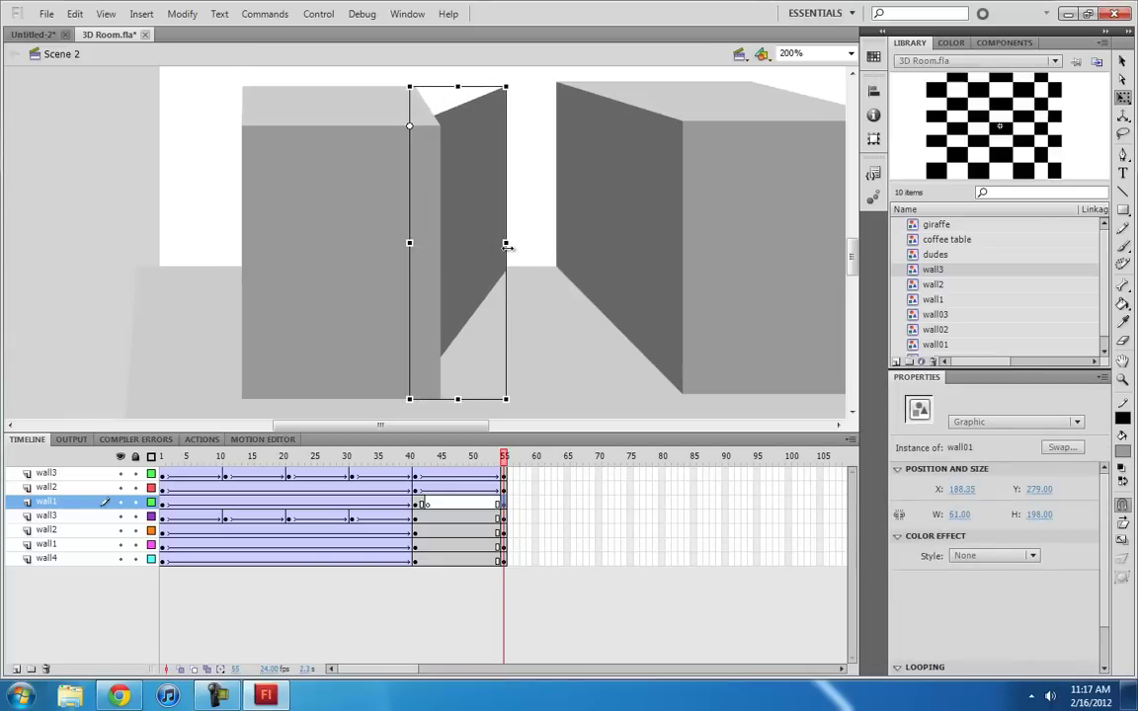
pyautogui.hotkey('shift', 'Left')
pyautogui.hotkey('shift', 'Left')
pyautogui.hotkey('shift', 'Left')
pyautogui.hotkey('shift', 'Left')
pyautogui.hotkey('shift', 'Left')
pyautogui.hotkey('shift', 'Left')
pyautogui.hotkey('shift', 'Left')
pyautogui.hotkey('shift', 'Left')
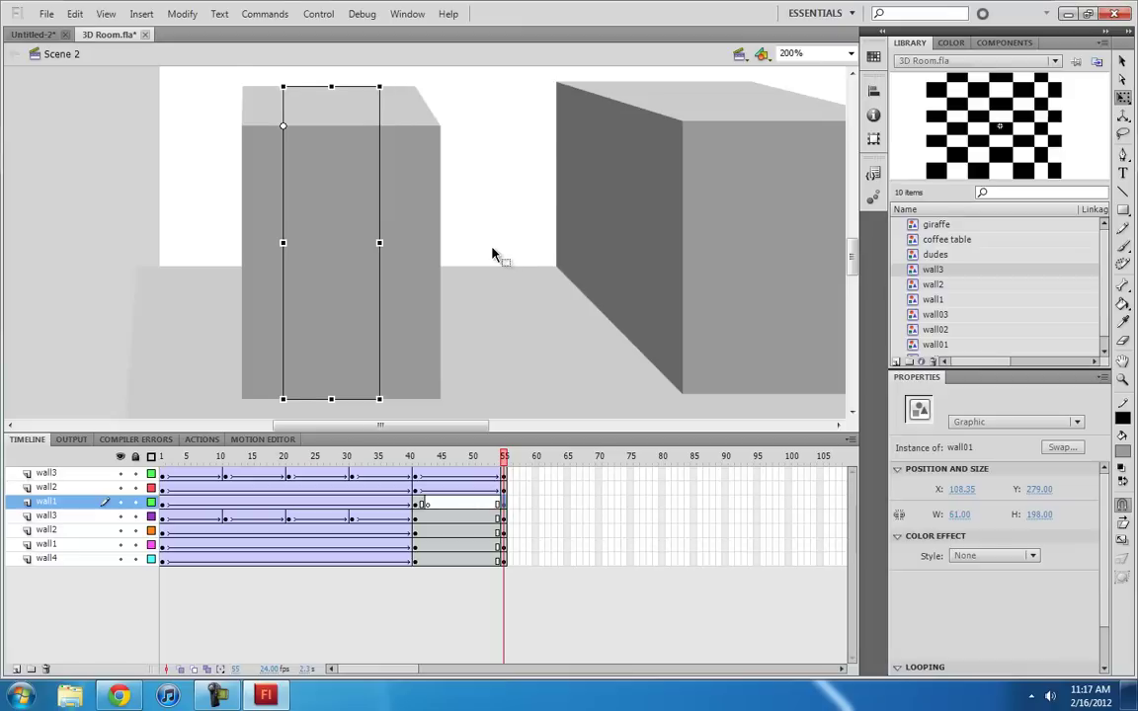
pyautogui.hotkey('shift', 'Left')
pyautogui.hotkey('shift', 'Left')
pyautogui.hotkey('shift', 'Left')
pyautogui.hotkey('shift', 'Left')
pyautogui.hotkey('shift', 'Left')
pyautogui.press('Left')
pyautogui.press('Left')
pyautogui.press('Left')
pyautogui.press('Left')
pyautogui.press('Left')
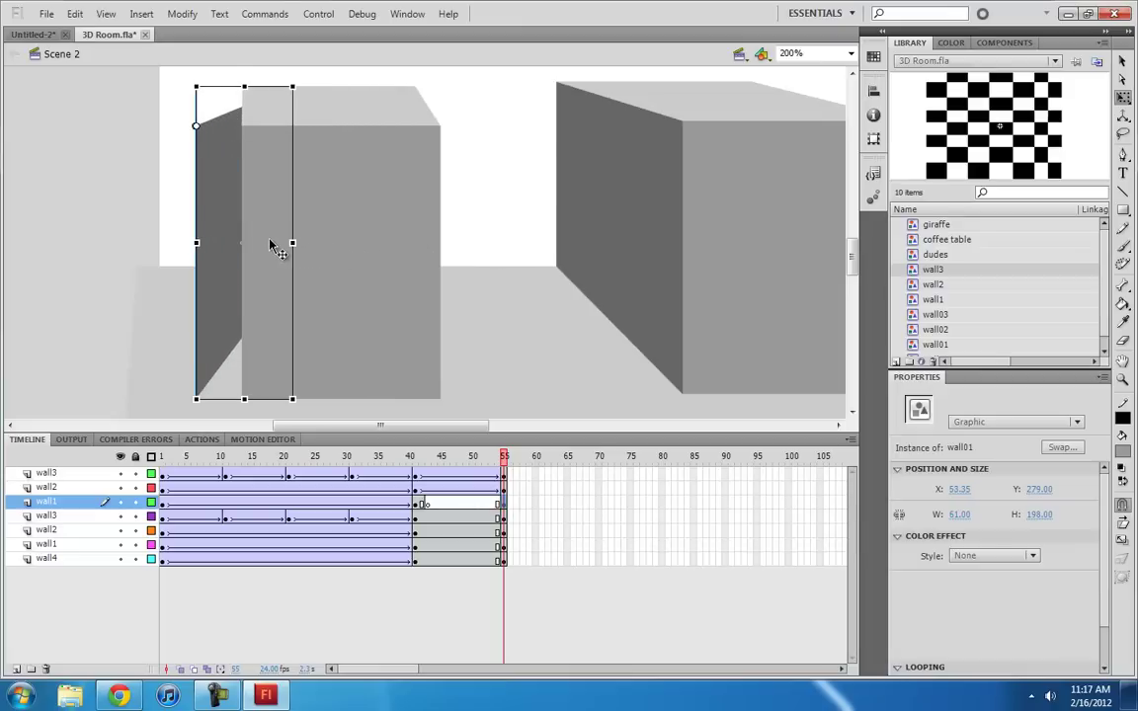
pyautogui.press('Left')
pyautogui.press('Left')
pyautogui.press('Left')
pyautogui.press('Left')
pyautogui.press('Left')
pyautogui.moveTo(286, 242); pyautogui.dragTo(173, 242)
# - Skew the top face left and fit the side face against the box as a 5.40 px sliver
pyautogui.click(506, 475)
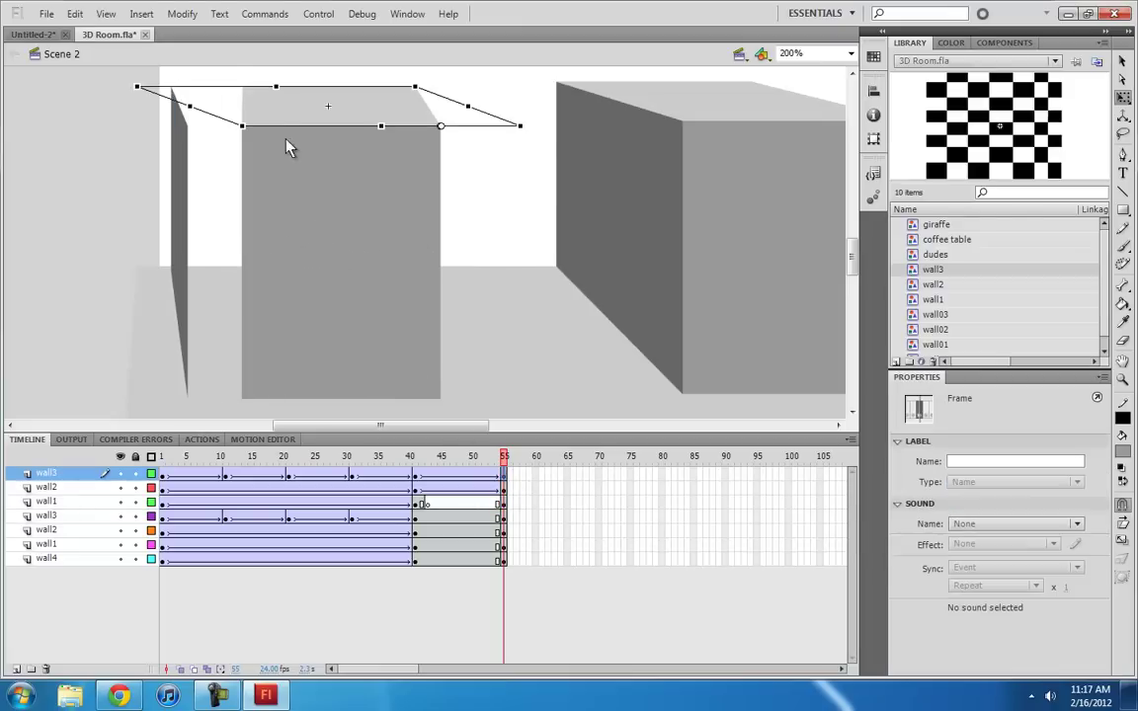
pyautogui.moveTo(304, 86); pyautogui.dragTo(290, 85)
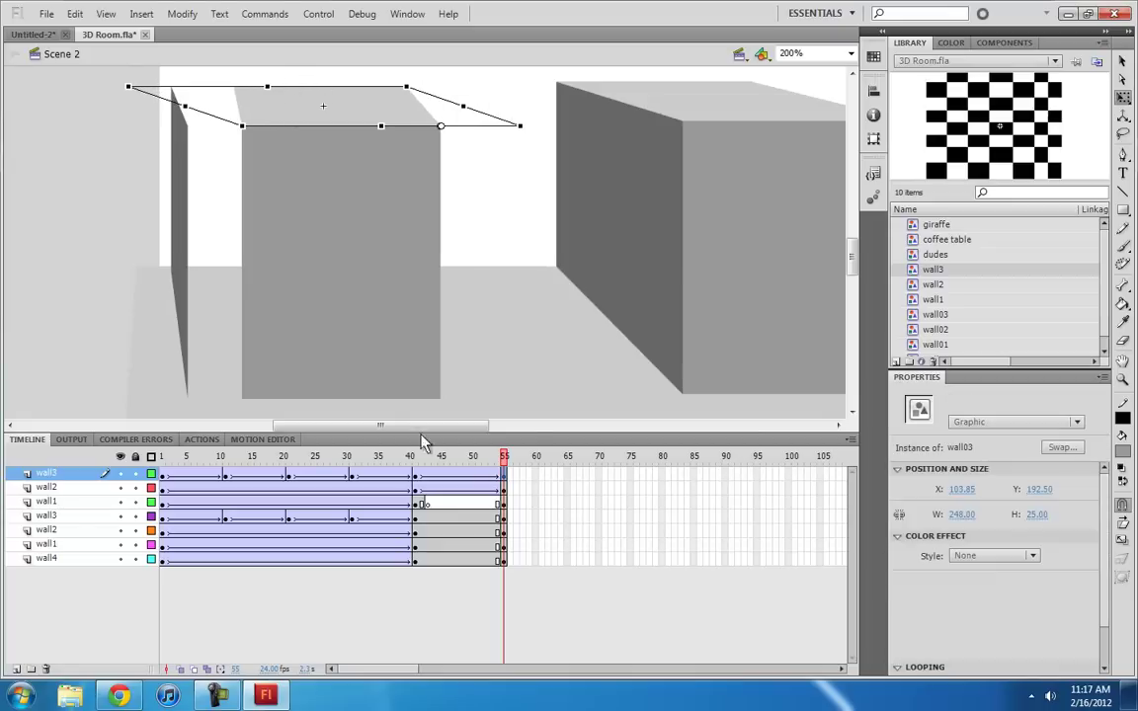
pyautogui.click(503, 506)
pyautogui.press('Right')
pyautogui.press('Right')
pyautogui.press('Right')
pyautogui.press('Right')
pyautogui.press('Right')
pyautogui.press('Right')
pyautogui.press('Right')
pyautogui.press('Right')
pyautogui.press('Right')
pyautogui.press('Right')
pyautogui.press('Right')
pyautogui.press('Right')
pyautogui.press('Right')
pyautogui.press('Right')
pyautogui.press('Right')
pyautogui.press('Right')
pyautogui.press('Right')
pyautogui.press('Right')
pyautogui.press('Right')
pyautogui.press('Right')
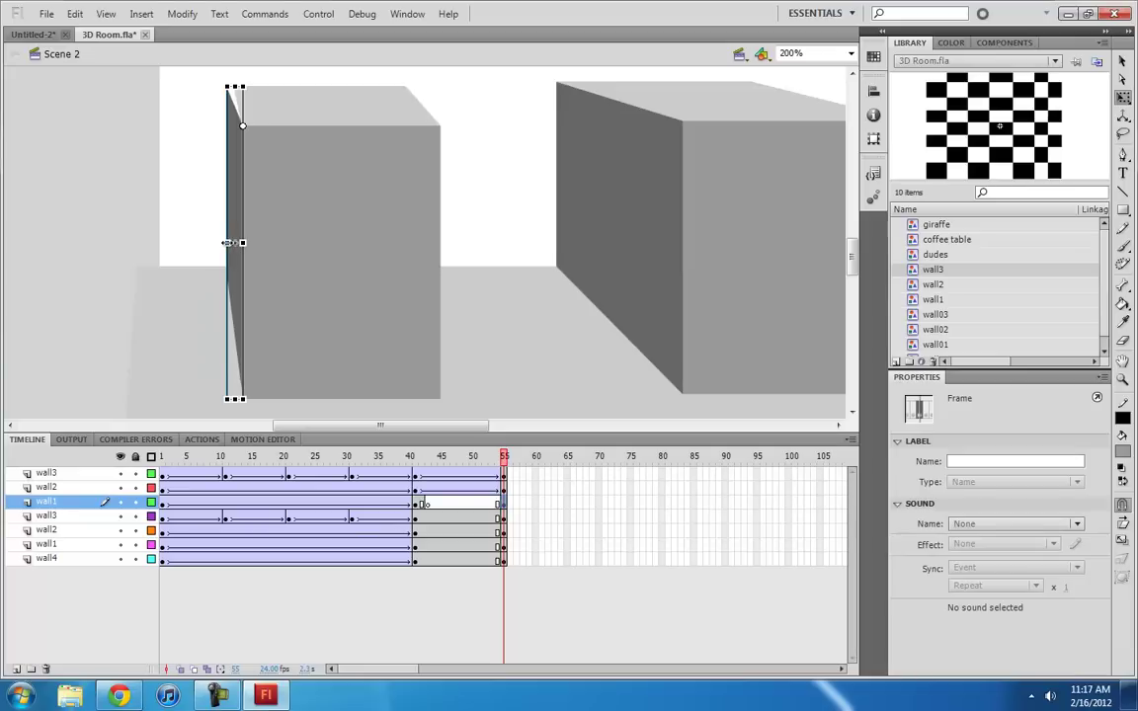
pyautogui.moveTo(230, 242); pyautogui.dragTo(237, 242)
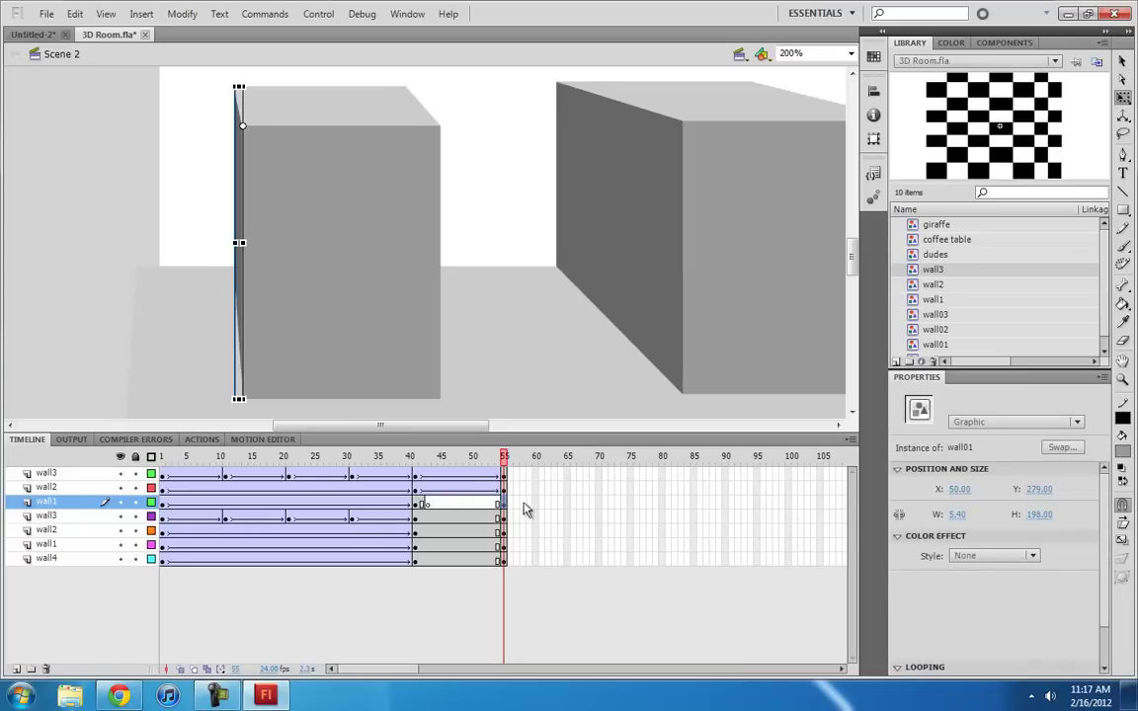
# - Extend every layer to frame 70 and make frame 70 a keyframe on each
pyautogui.moveTo(593, 475); pyautogui.dragTo(596, 582)
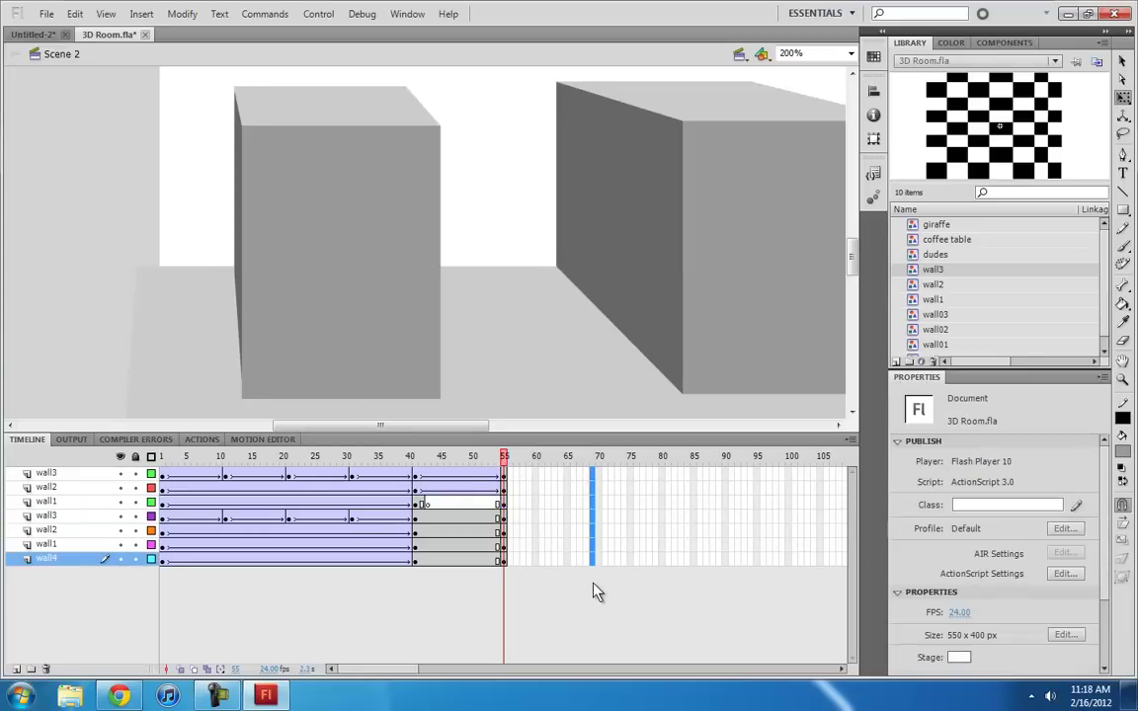
pyautogui.press('F5')
pyautogui.press('F6')
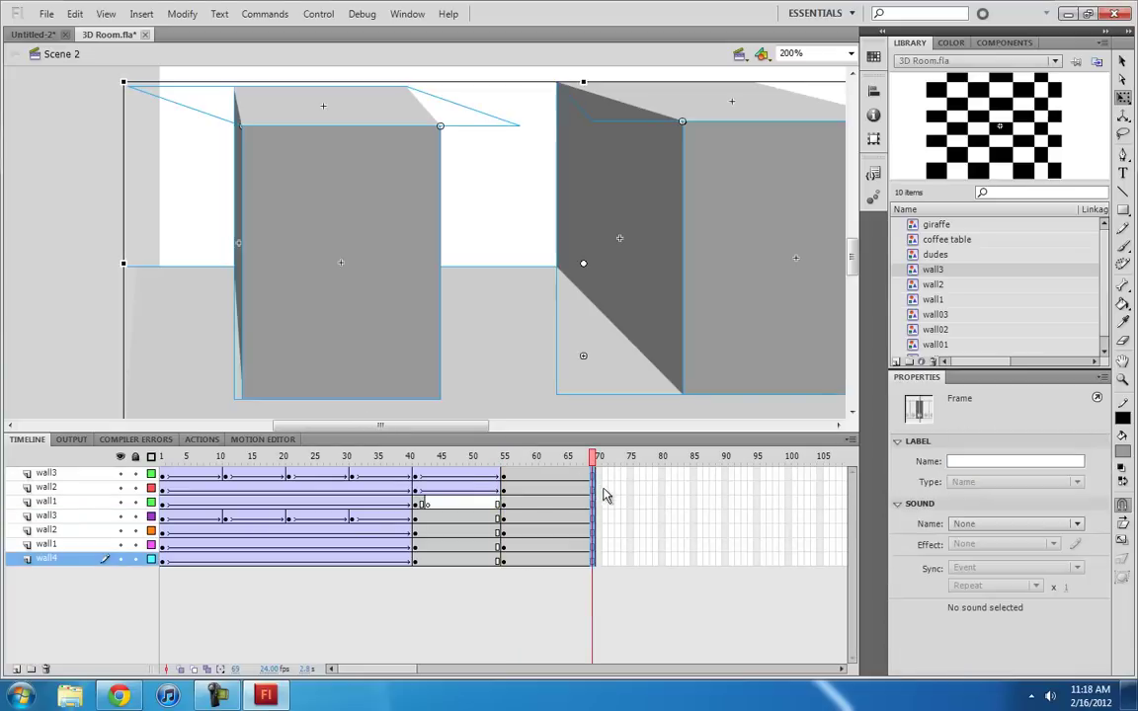
# - Shift the wall2, ceiling and wall1 pieces right, skewing the ceiling and widening wall1 leftward
pyautogui.click(96, 193)
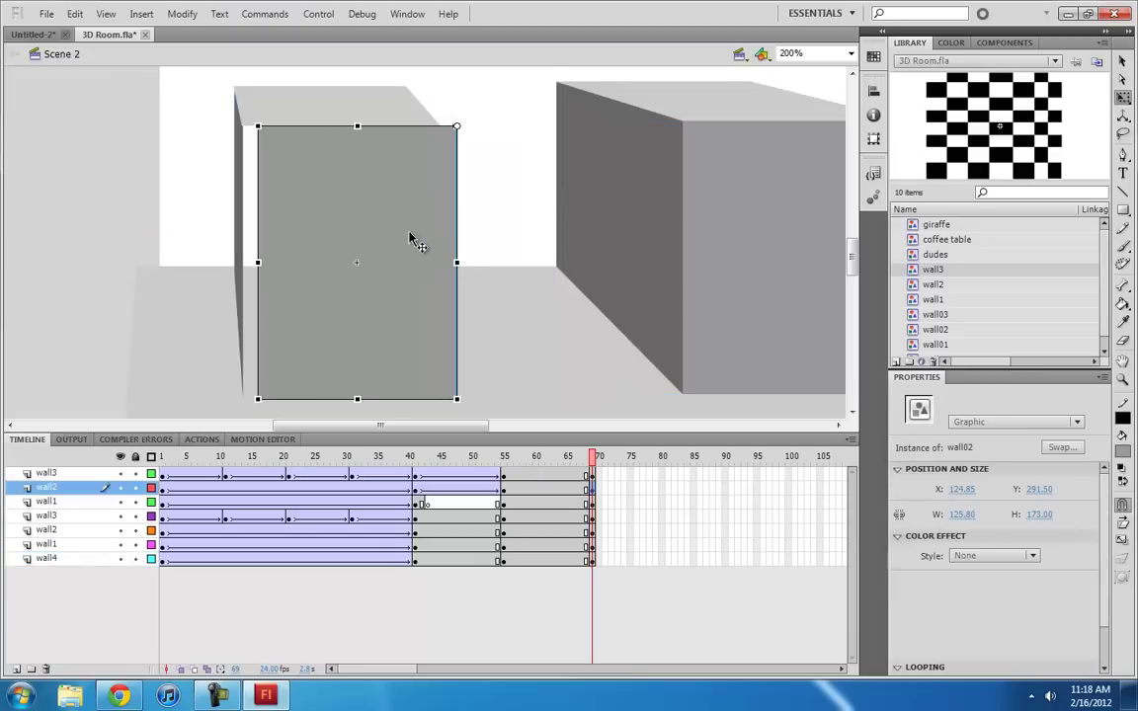
pyautogui.press('Right')
pyautogui.press('Right')
pyautogui.press('Right')
pyautogui.press('Right')
pyautogui.press('Right')
pyautogui.press('Right')
pyautogui.press('Right')
pyautogui.press('Right')
pyautogui.press('Right')
pyautogui.press('Right')
pyautogui.press('Right')
pyautogui.press('Right')
pyautogui.press('Right')
pyautogui.press('Right')
pyautogui.press('Right')
pyautogui.press('Right')
pyautogui.press('Right')
pyautogui.press('Right')
pyautogui.press('Right')
pyautogui.press('Right')
pyautogui.click(327, 122)
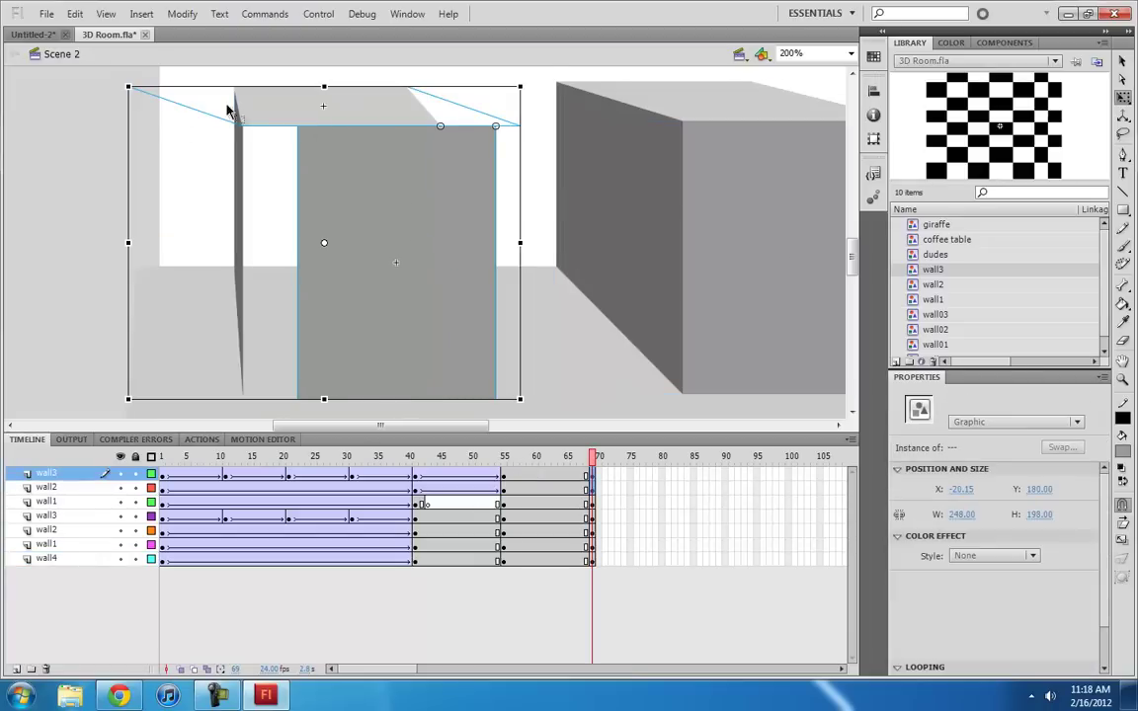
pyautogui.click(170, 122)
pyautogui.click(373, 145)
pyautogui.press('Right')
pyautogui.press('Right')
pyautogui.press('Right')
pyautogui.press('Right')
pyautogui.press('Right')
pyautogui.press('Right')
pyautogui.press('Right')
pyautogui.press('Right')
pyautogui.press('Right')
pyautogui.press('Right')
pyautogui.press('Right')
pyautogui.press('Right')
pyautogui.press('Right')
pyautogui.press('Right')
pyautogui.press('Right')
pyautogui.press('Right')
pyautogui.press('Right')
pyautogui.press('Right')
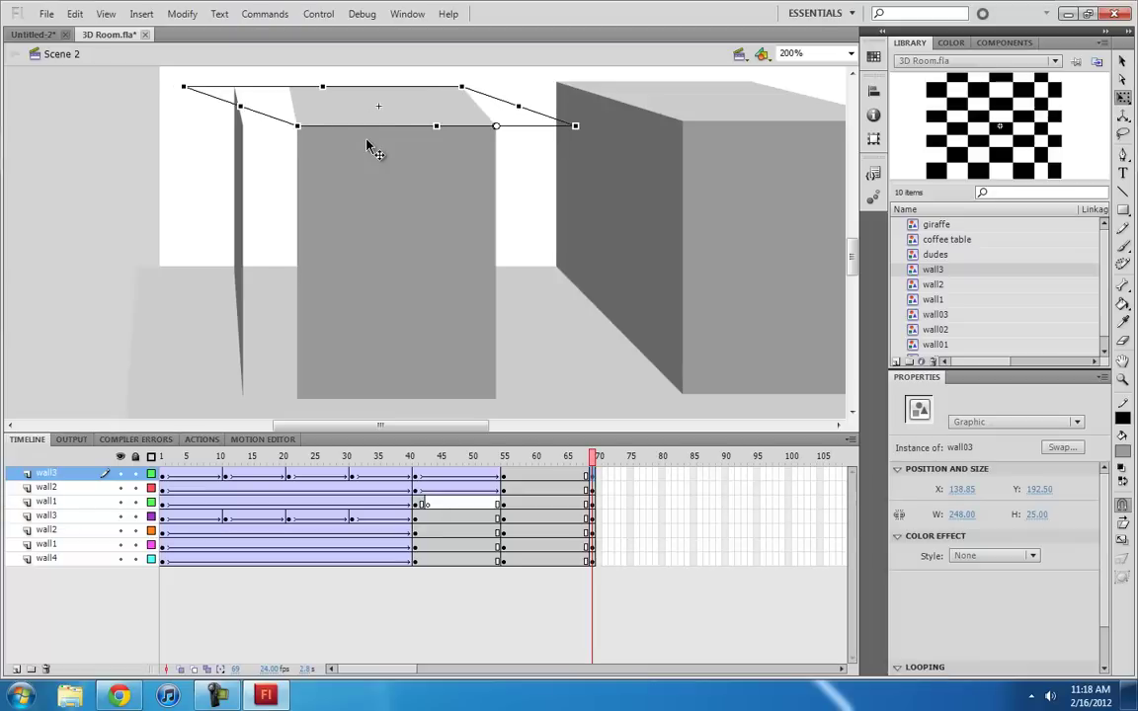
pyautogui.moveTo(348, 84); pyautogui.dragTo(294, 84)
pyautogui.click(242, 194)
pyautogui.press('Right')
pyautogui.press('Right')
pyautogui.press('Right')
pyautogui.press('Right')
pyautogui.press('Right')
pyautogui.press('Right')
pyautogui.press('Right')
pyautogui.press('Right')
pyautogui.press('Right')
pyautogui.press('Right')
pyautogui.press('Right')
pyautogui.press('Right')
pyautogui.press('Right')
pyautogui.press('Right')
pyautogui.press('Right')
pyautogui.press('Right')
pyautogui.press('Right')
pyautogui.press('Right')
pyautogui.press('Right')
pyautogui.press('Right')
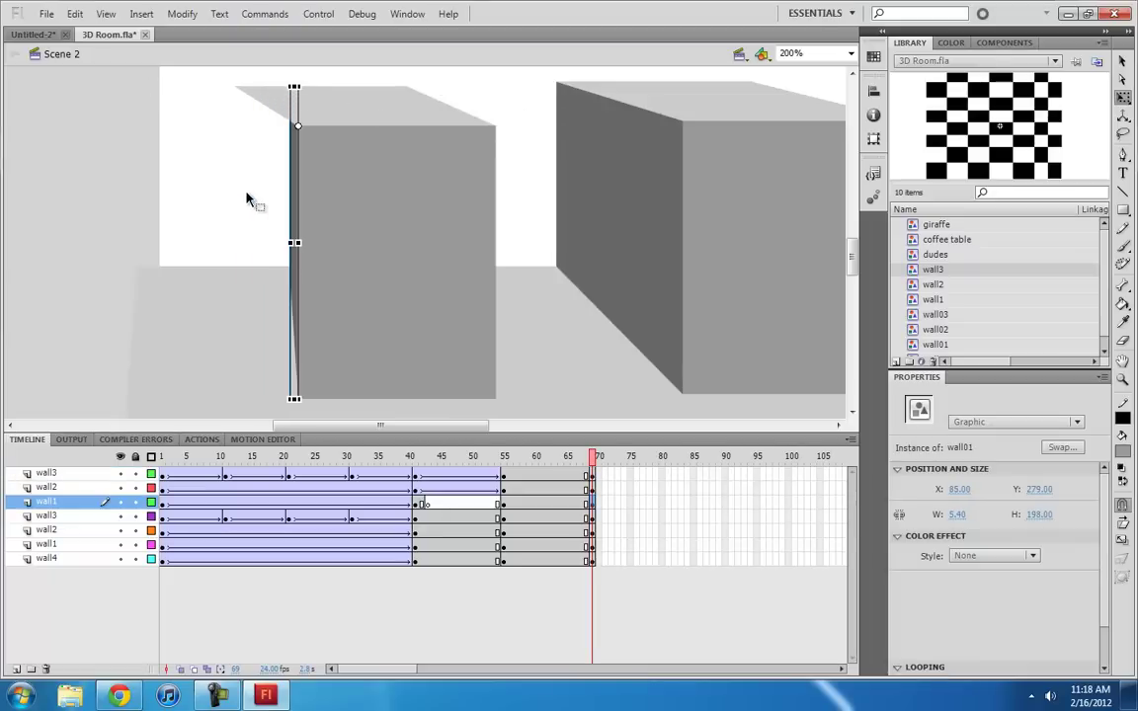
pyautogui.moveTo(293, 242); pyautogui.dragTo(233, 242)
# - Add a classic tween between the wall keyframes and preview the pan from frame 1
pyautogui.click(548, 504)
pyautogui.rightClick(548, 504)
pyautogui.click(647, 122)
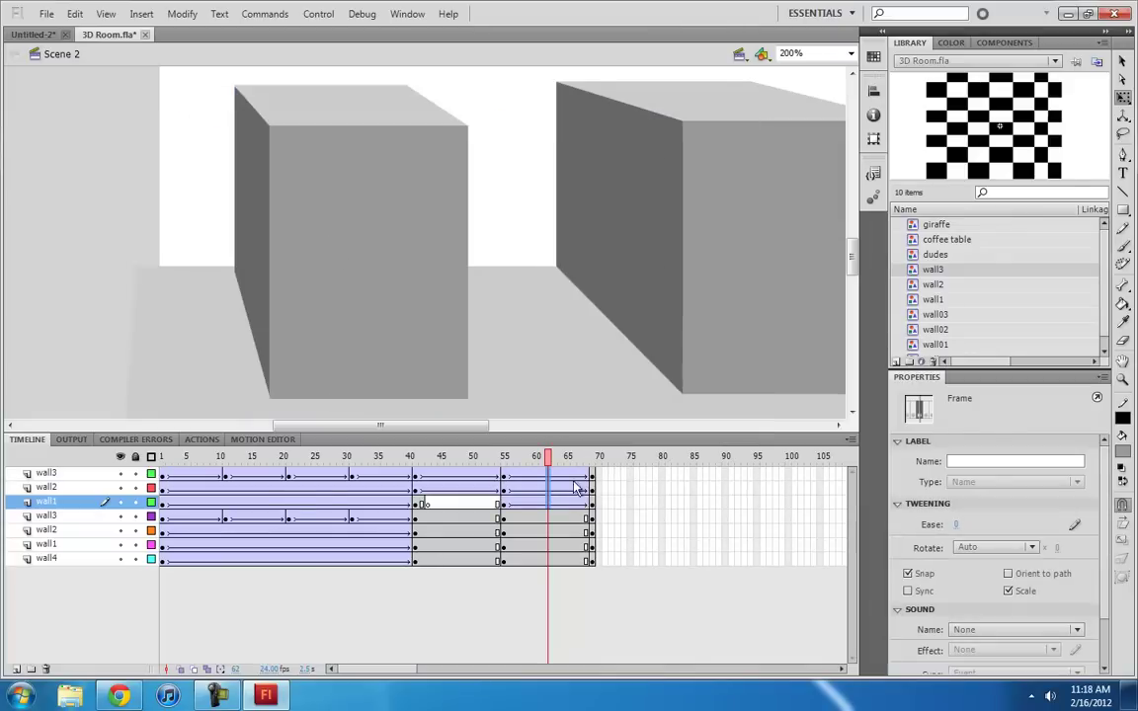
pyautogui.click(176, 491)
pyautogui.press('Return')
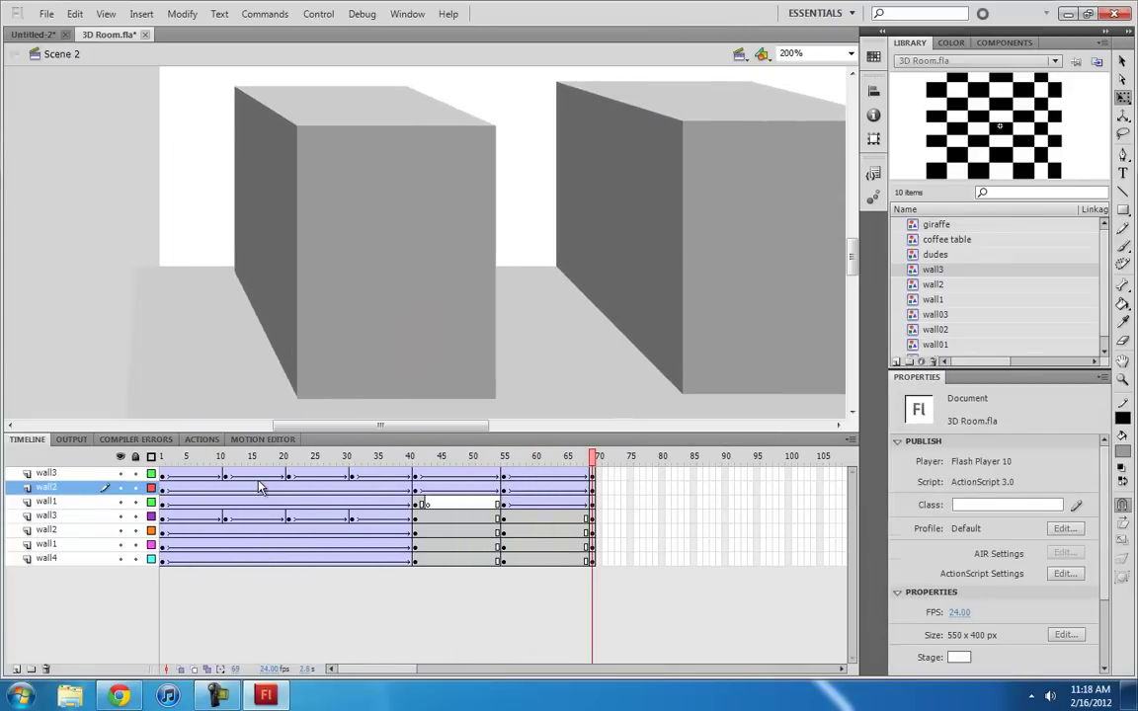
# - Replay the pan at 100%, scrub Scene 1's giraffe room, then bring up Untitled-2
pyautogui.hotkey('ctrl', '1')
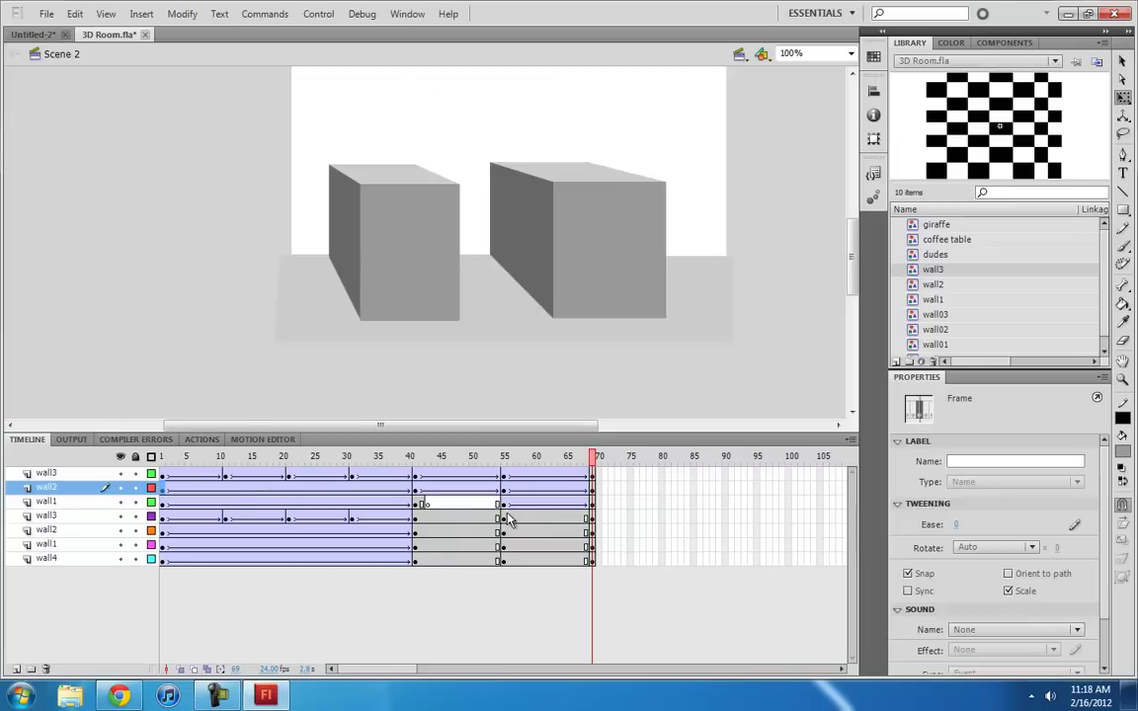
pyautogui.press('Return')
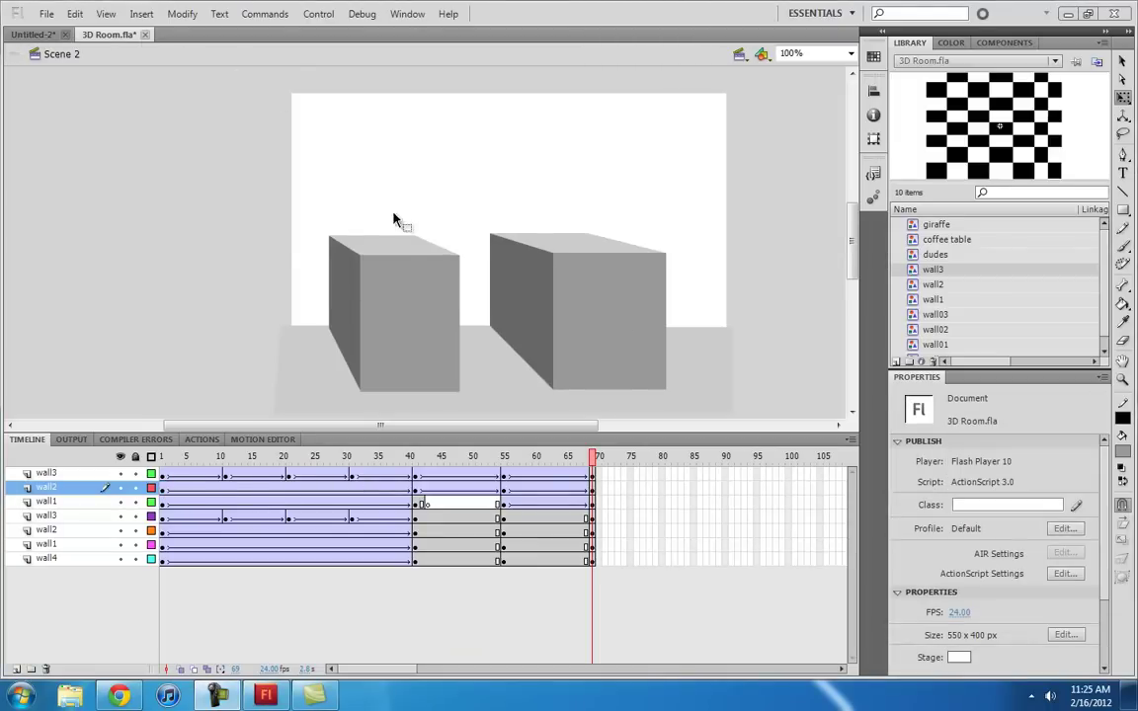
pyautogui.click(739, 54)
pyautogui.click(773, 73)
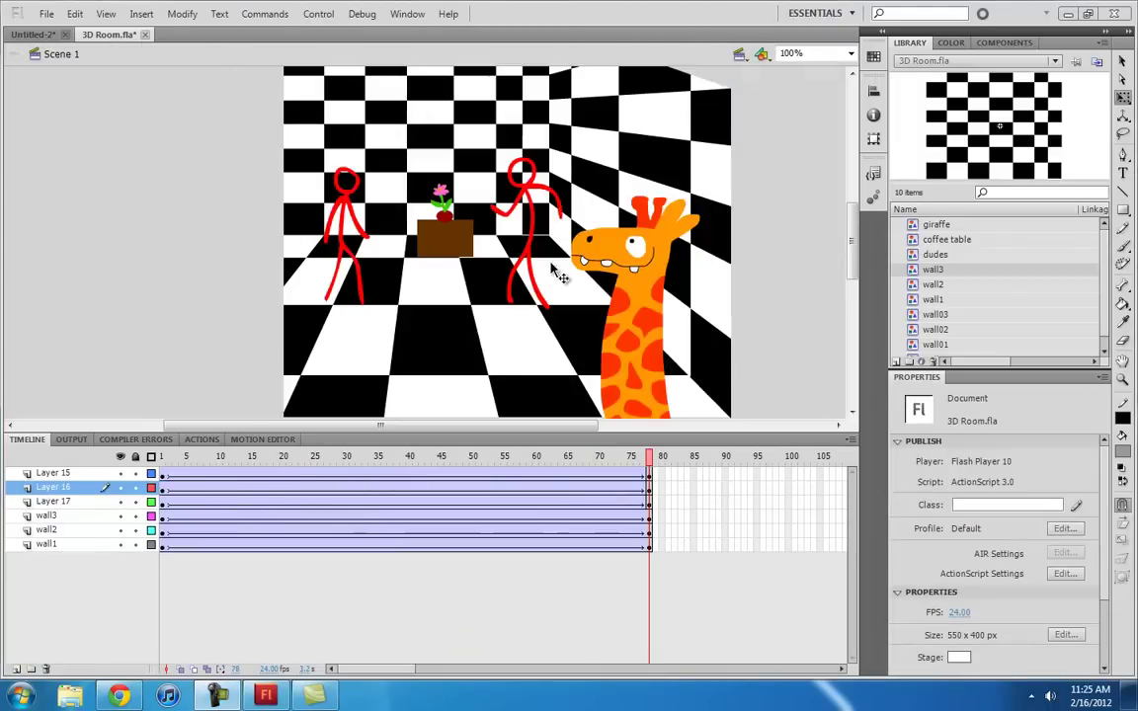
pyautogui.click(181, 457)
pyautogui.moveTo(180, 464)
pyautogui.mouseDown()
pyautogui.moveTo(630, 459)
pyautogui.moveTo(163, 464)
pyautogui.mouseUp()
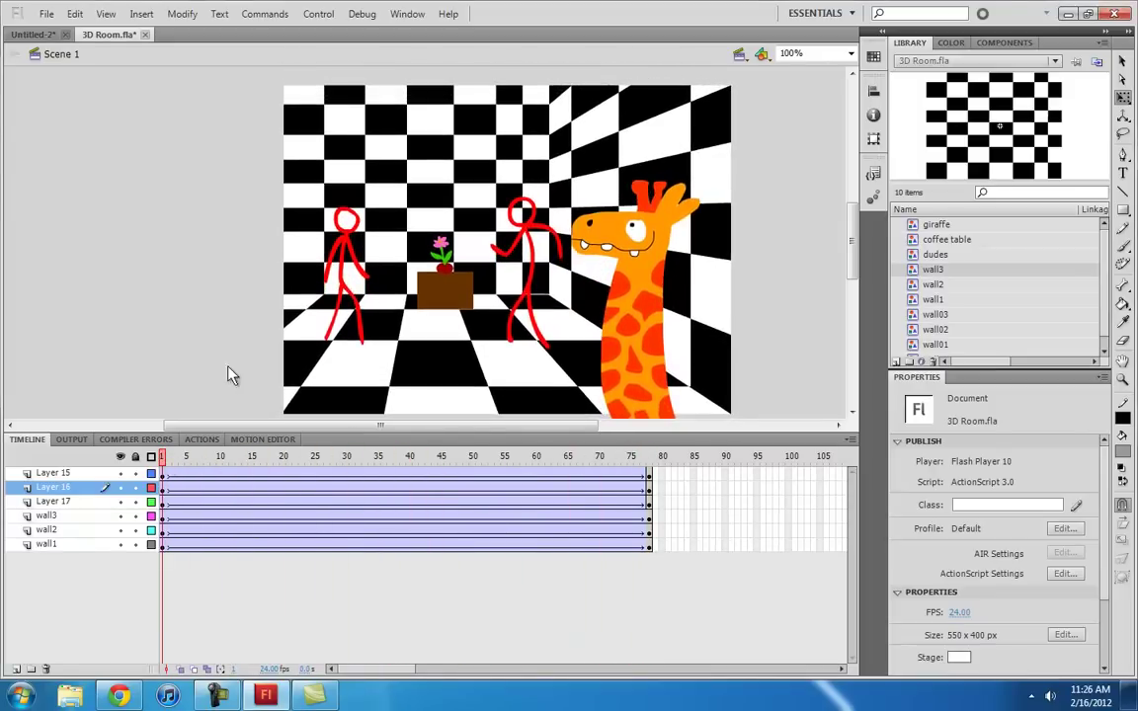
pyautogui.click(34, 33)
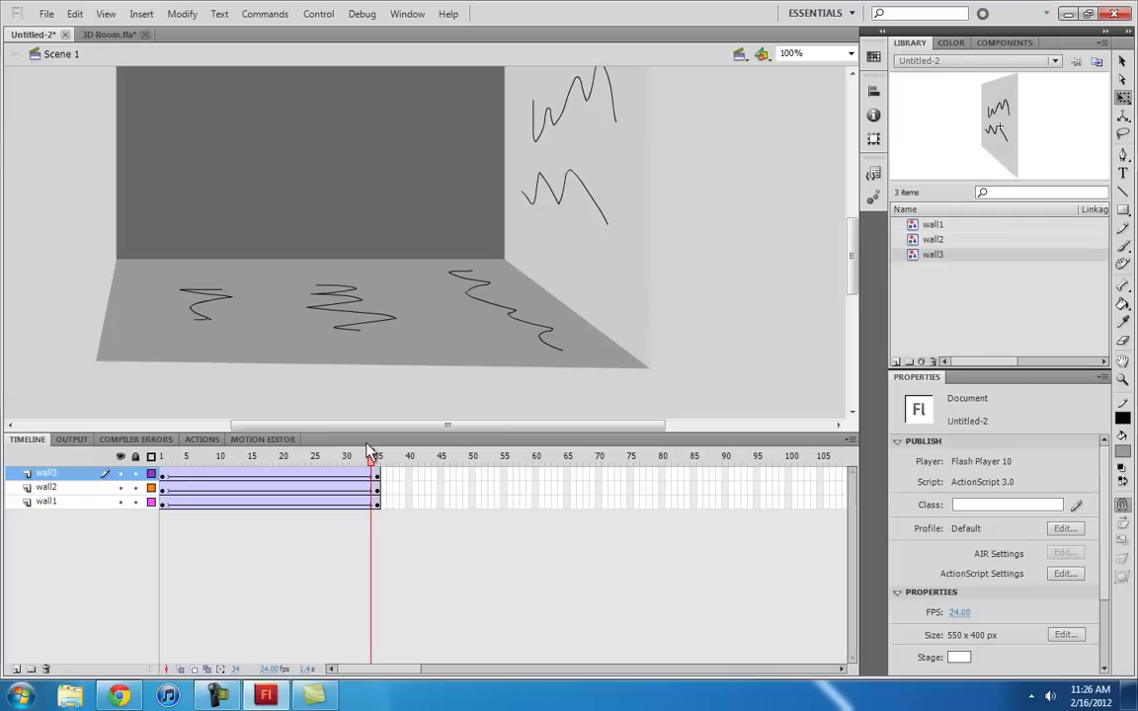
# - On a new layer, draw a square on the back wall and fill it orange
pyautogui.click(16, 668)
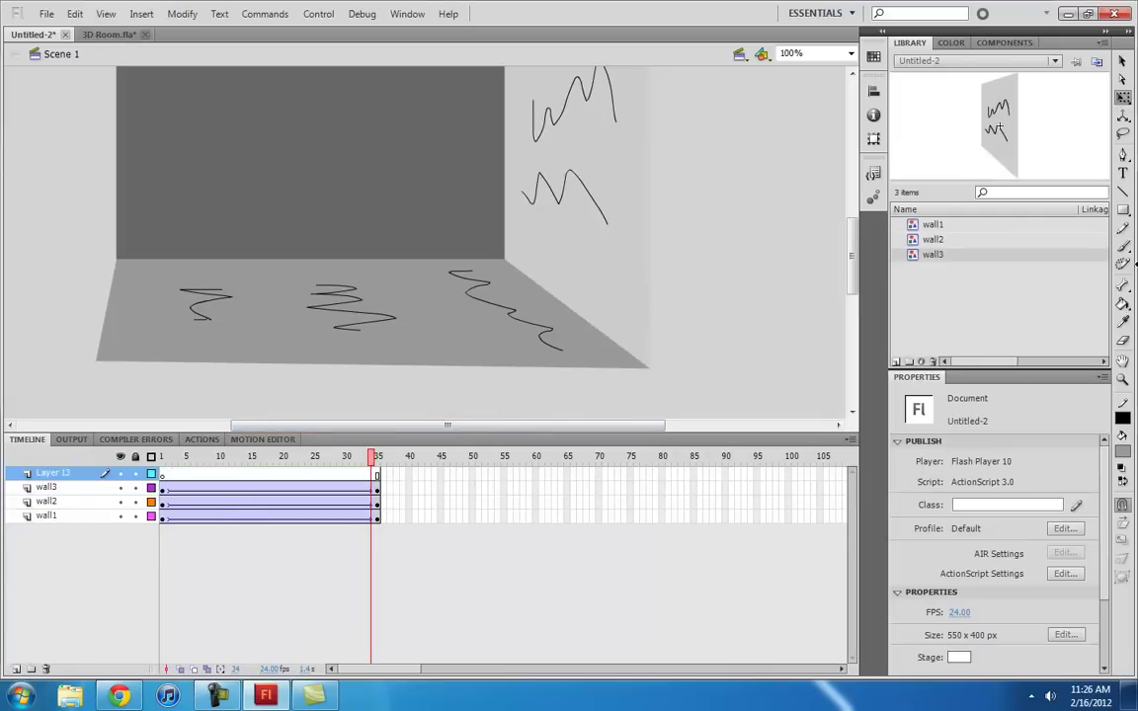
pyautogui.click(1123, 209)
pyautogui.moveTo(256, 165); pyautogui.dragTo(373, 280)
pyautogui.press('v')
pyautogui.doubleClick(347, 246)
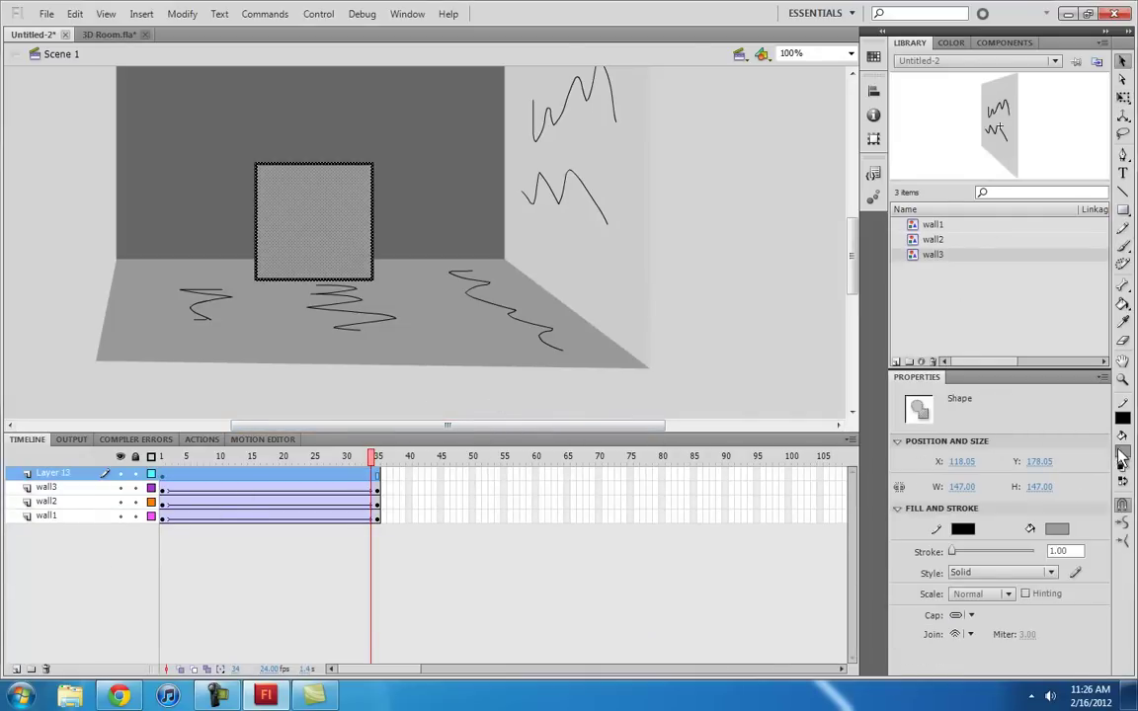
pyautogui.click(1122, 453)
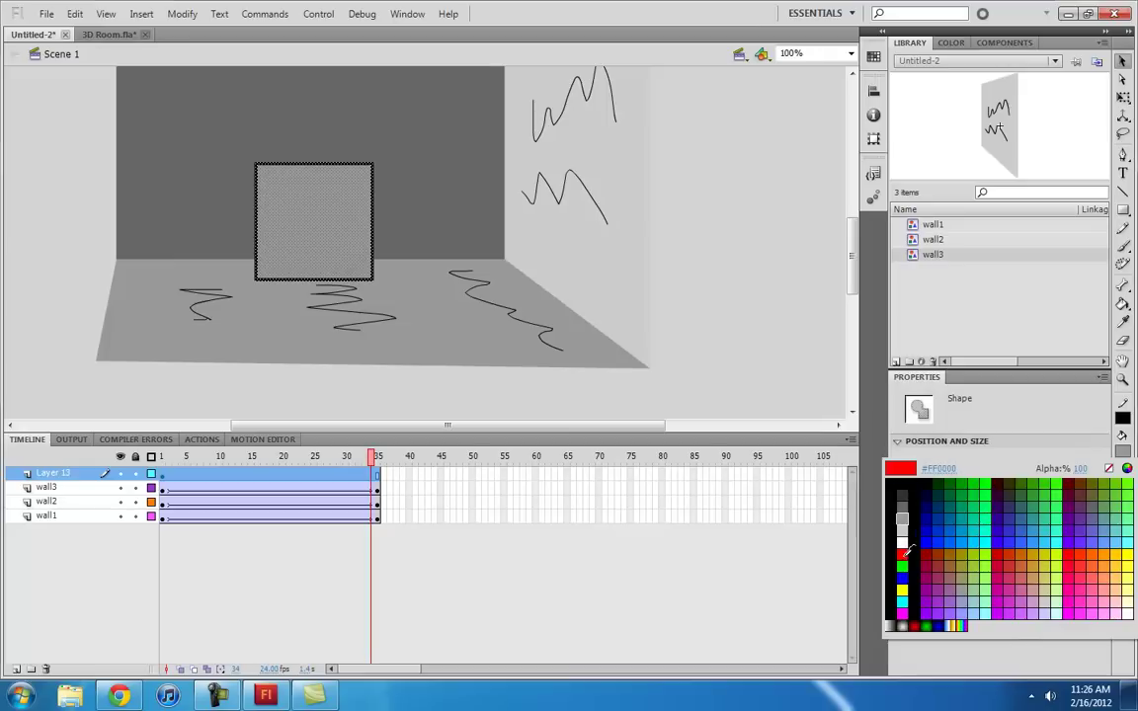
pyautogui.click(1024, 559)
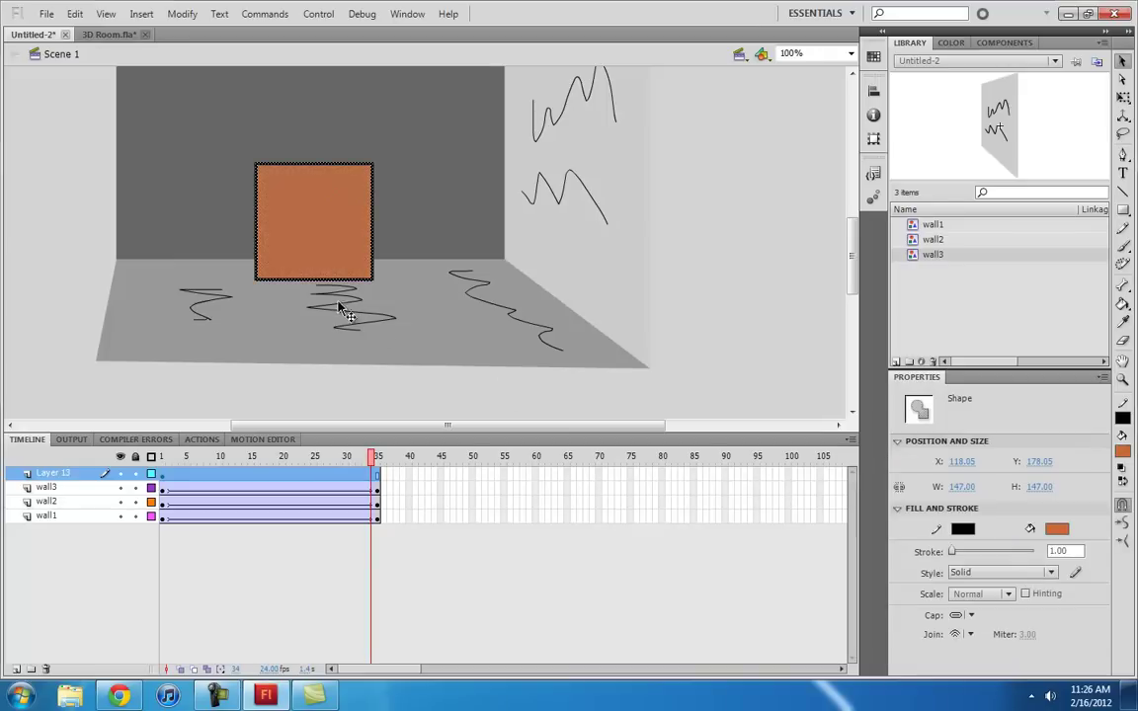
# - Convert the orange square into a graphic symbol named 'dresser'
pyautogui.click(114, 265)
pyautogui.doubleClick(307, 203)
pyautogui.press('F8')
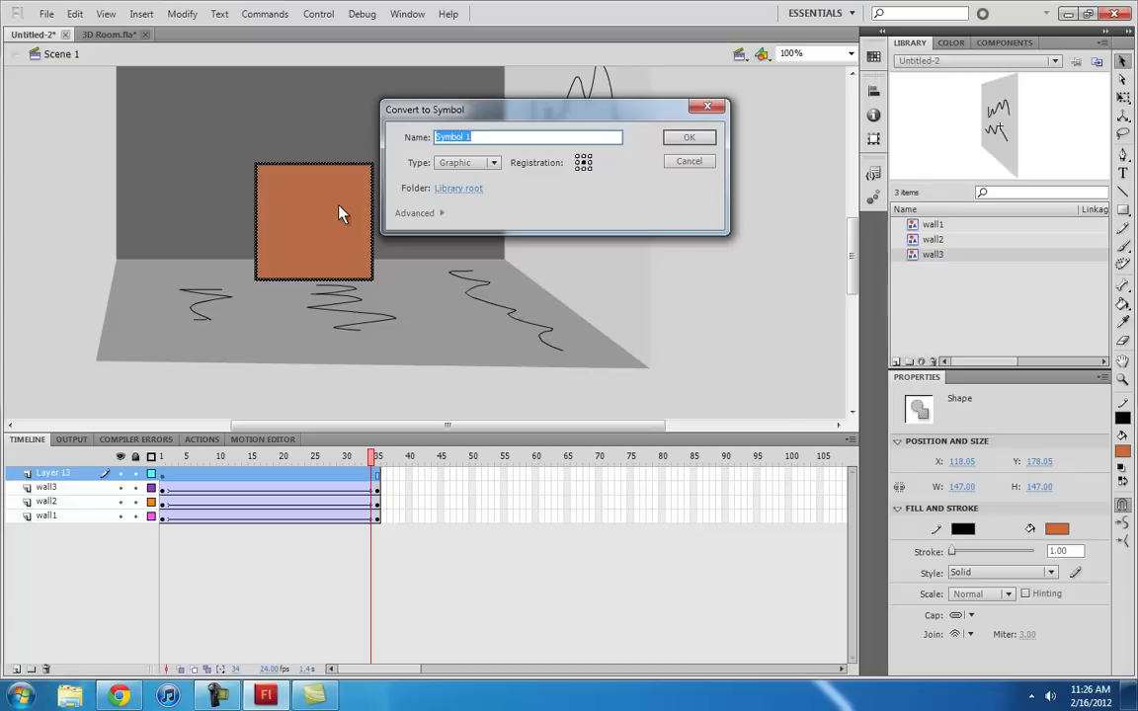
pyautogui.write('dresser')
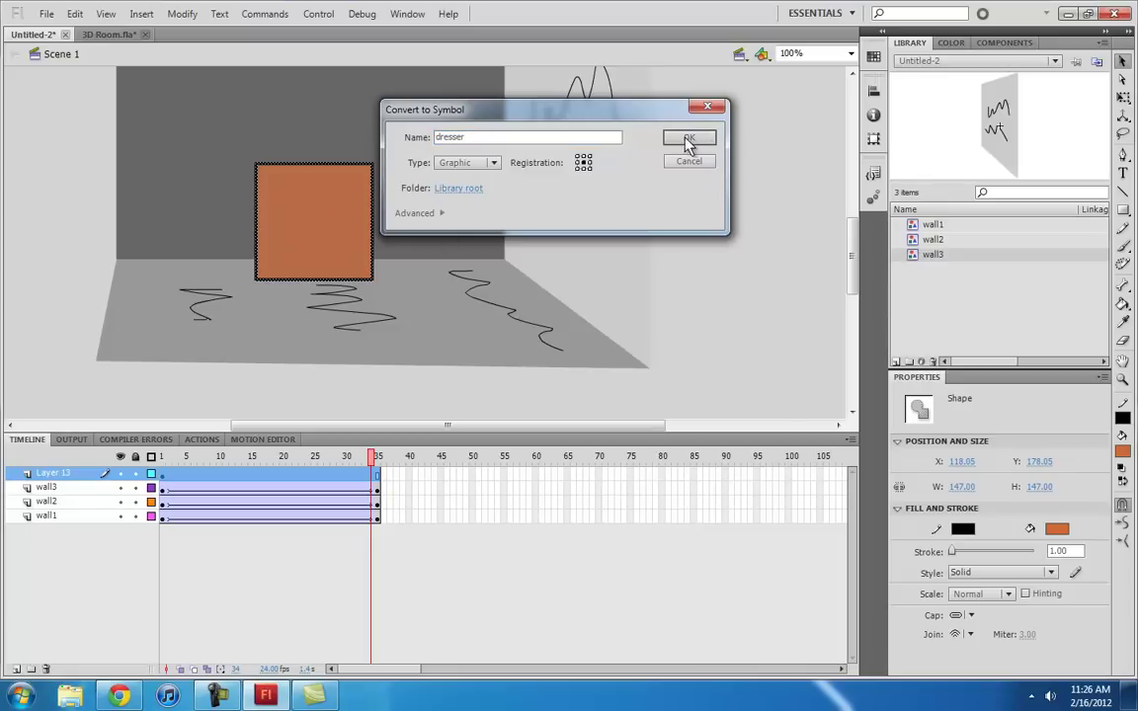
pyautogui.click(689, 138)
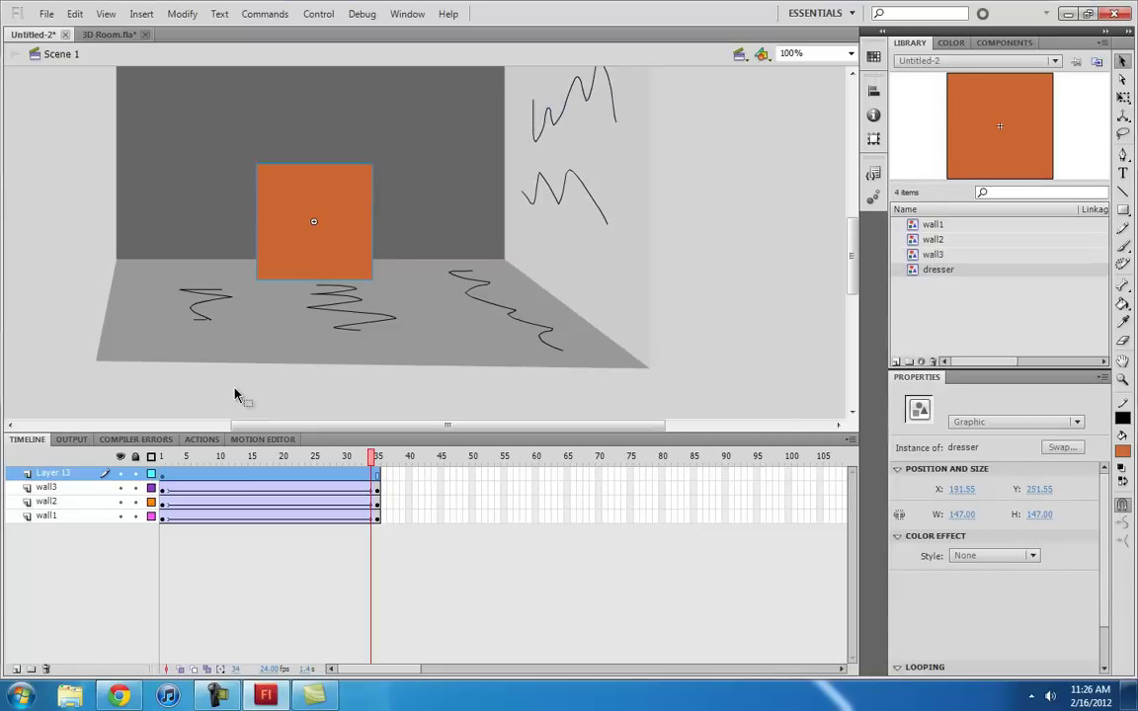
# - Scrub and compare frames 1 and 35 of the room's wall animation
pyautogui.click(379, 475)
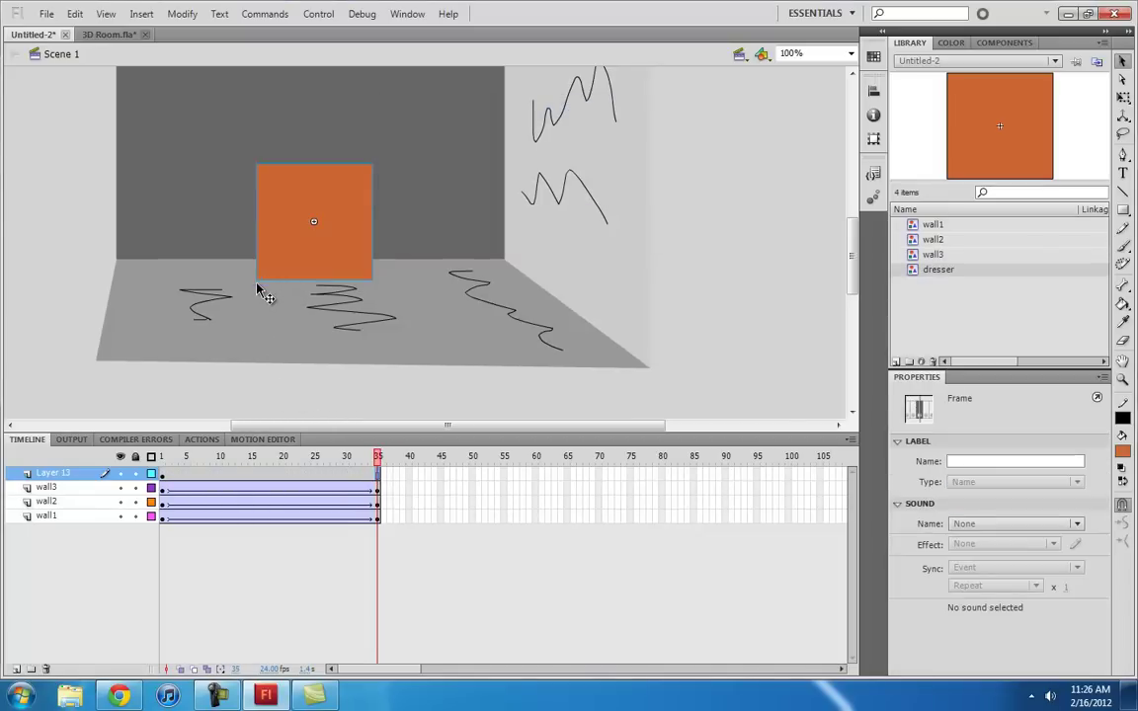
pyautogui.click(362, 457)
pyautogui.moveTo(359, 457); pyautogui.dragTo(161, 457)
pyautogui.click(148, 405)
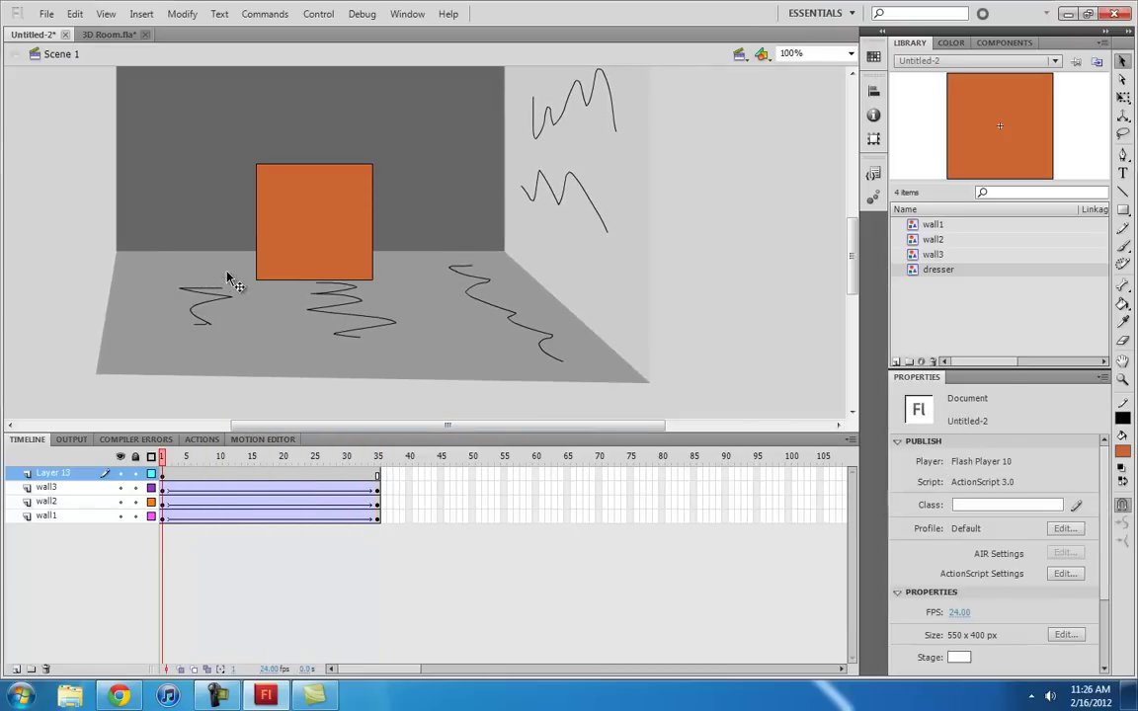
pyautogui.click(377, 457)
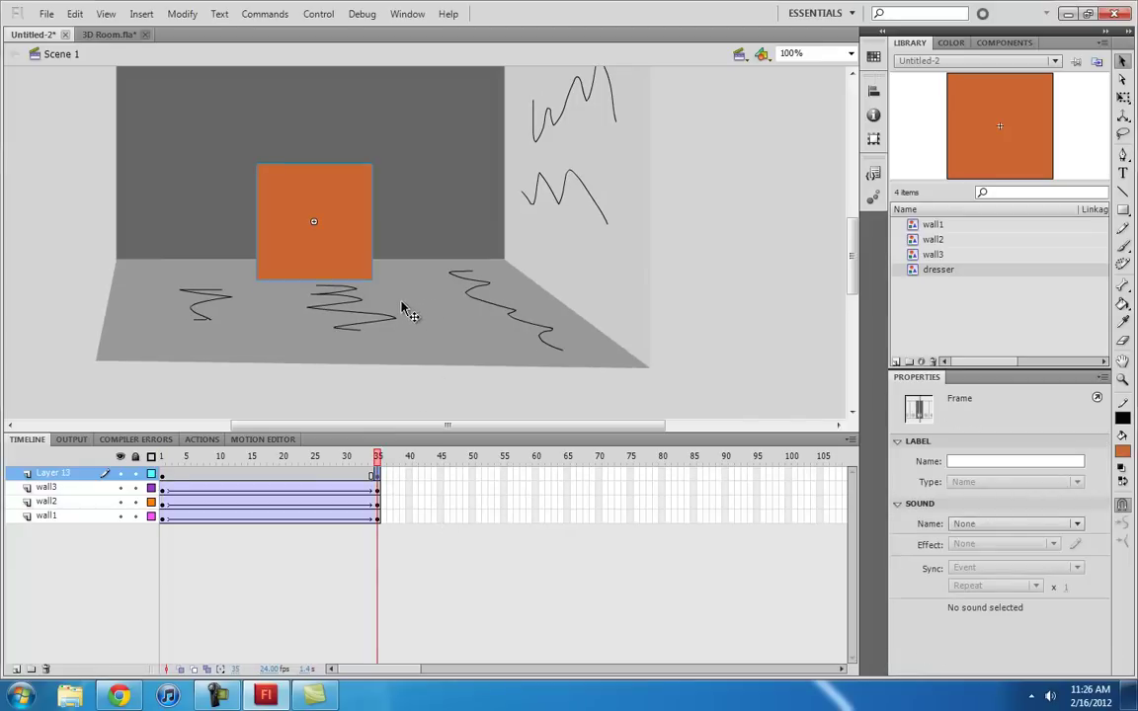
pyautogui.click(165, 477)
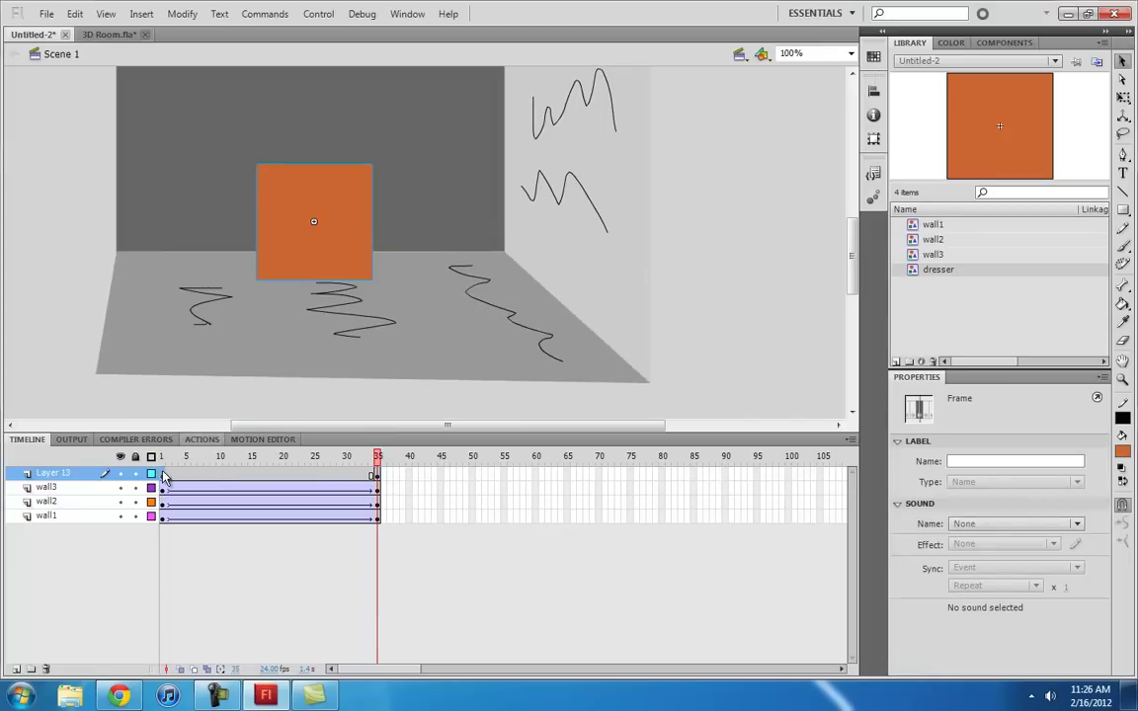
pyautogui.click(378, 478)
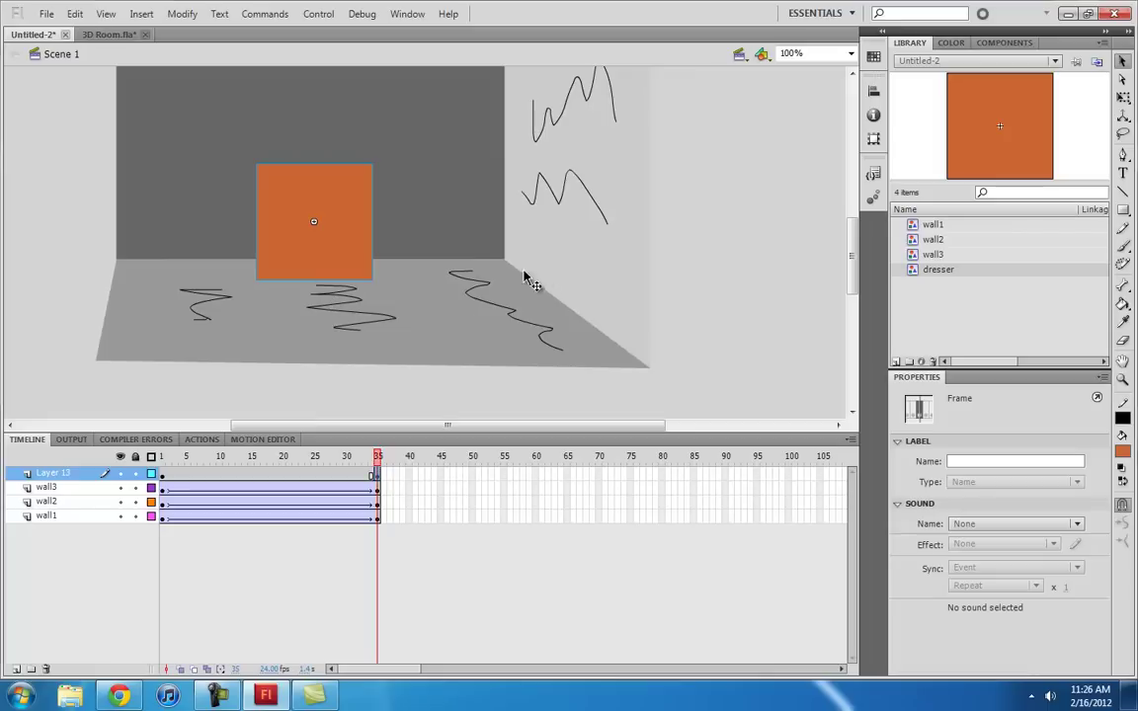
pyautogui.click(162, 464)
pyautogui.click(380, 469)
pyautogui.moveTo(385, 466)
pyautogui.mouseDown()
pyautogui.moveTo(215, 462)
pyautogui.moveTo(405, 464)
pyautogui.mouseUp()
# - Zoom to 400% to inspect the dresser, then zoom out and select frame 35 on its layer
pyautogui.hotkey('ctrl', '=')
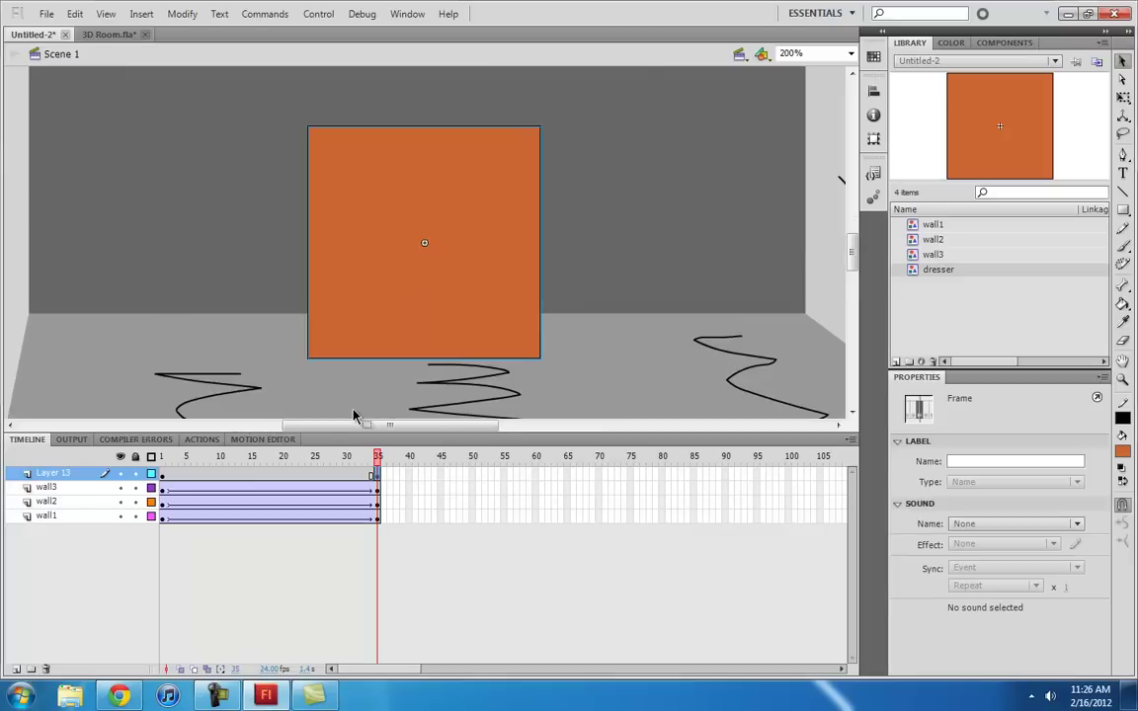
pyautogui.hotkey('ctrl', '=')
pyautogui.click(417, 183)
pyautogui.scroll(-5, 417, 183)
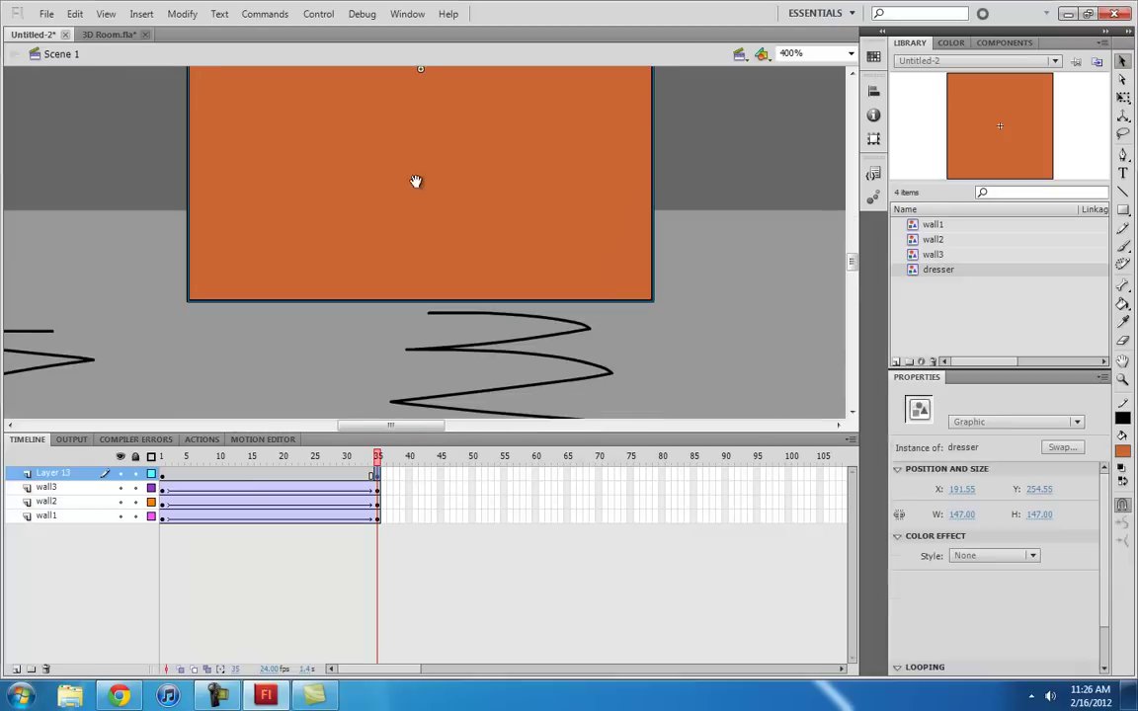
pyautogui.click(163, 474)
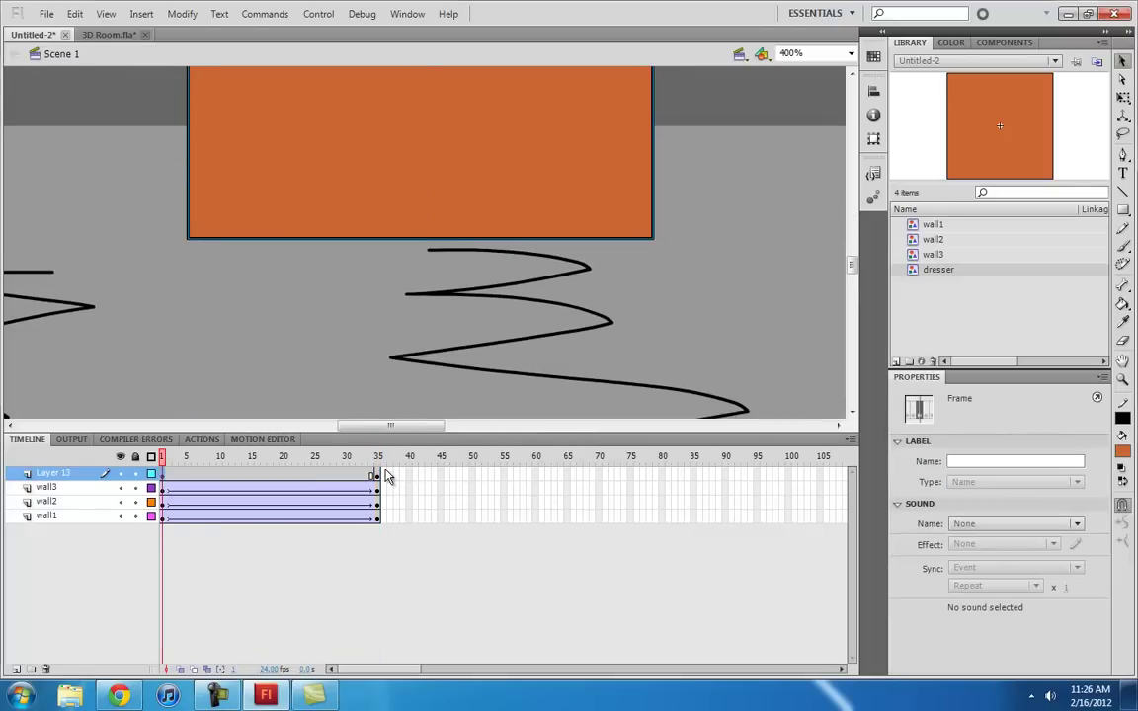
pyautogui.hotkey('ctrl', '-')
pyautogui.hotkey('ctrl', '-')
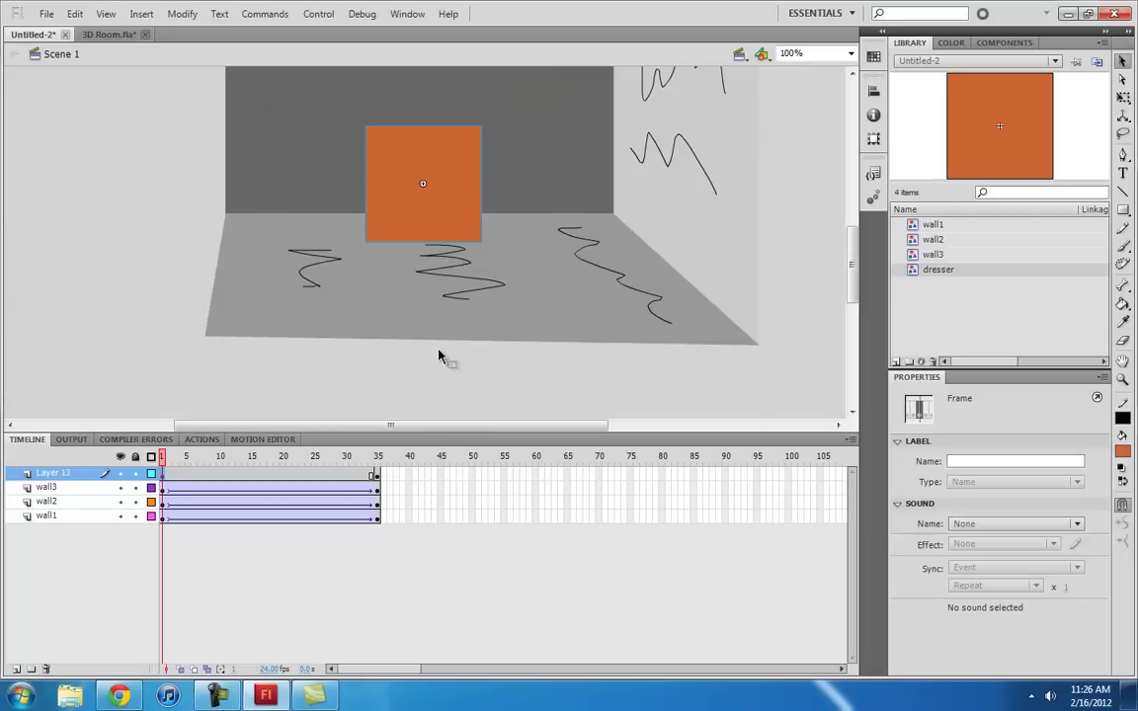
pyautogui.scroll(3, 440, 355)
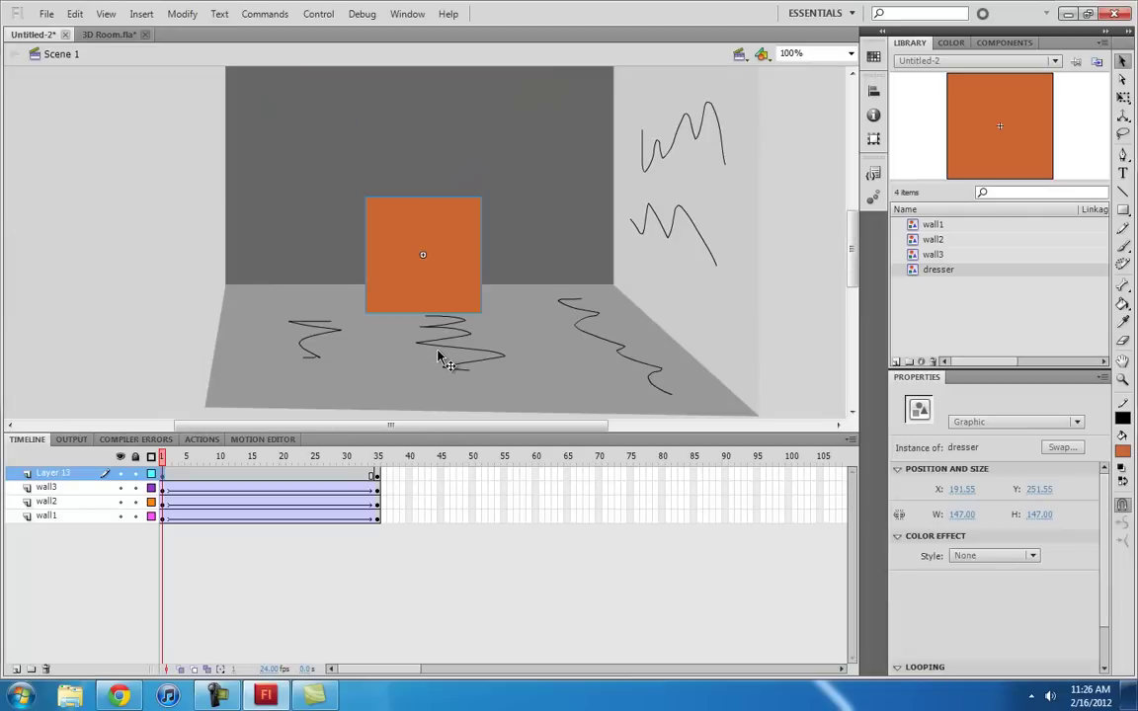
pyautogui.click(376, 475)
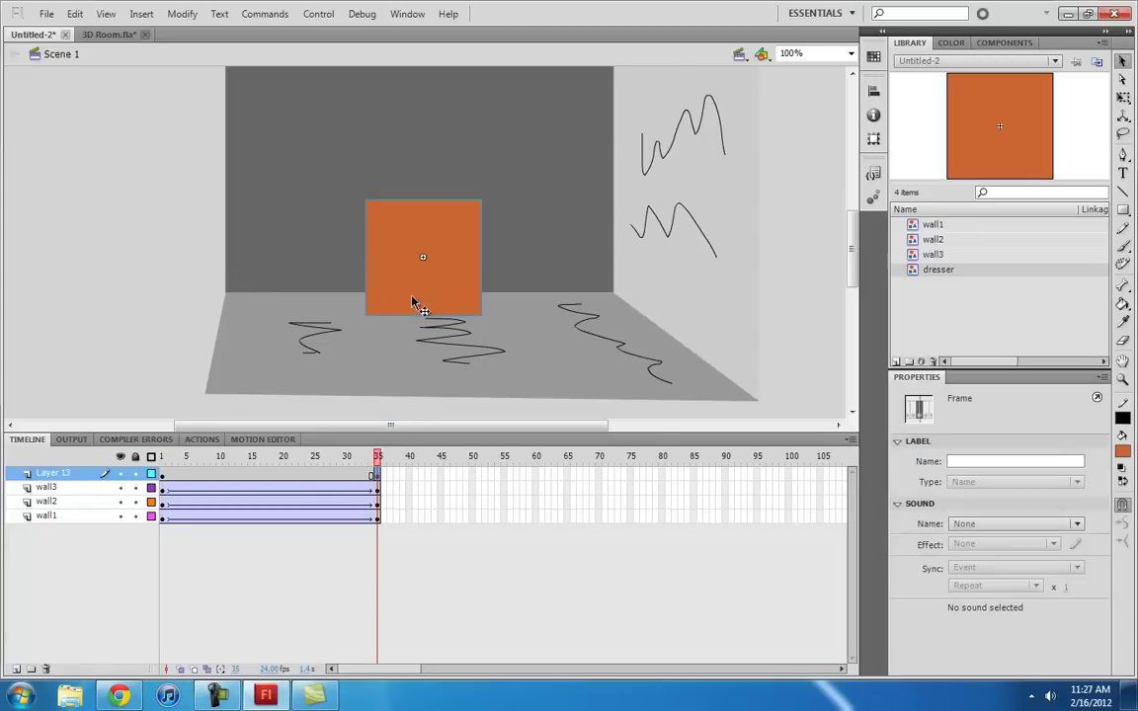
# - Add a classic tween to the dresser layer and preview the animation
pyautogui.rightClick(296, 481)
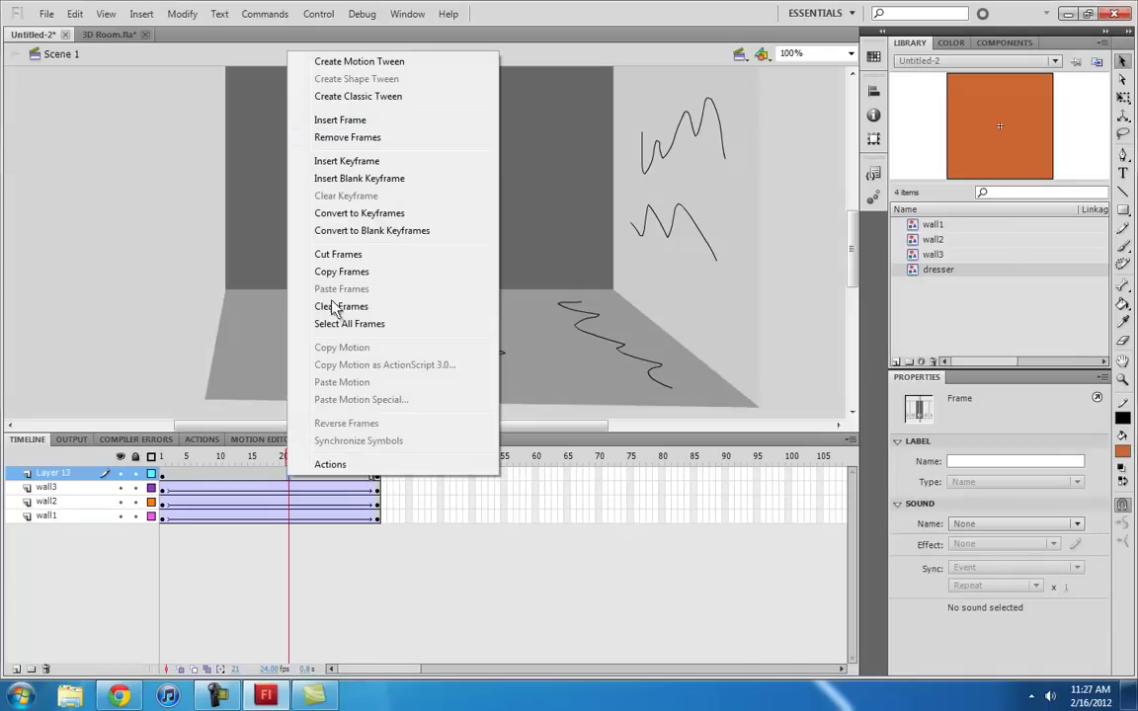
pyautogui.click(382, 100)
pyautogui.press('Return')
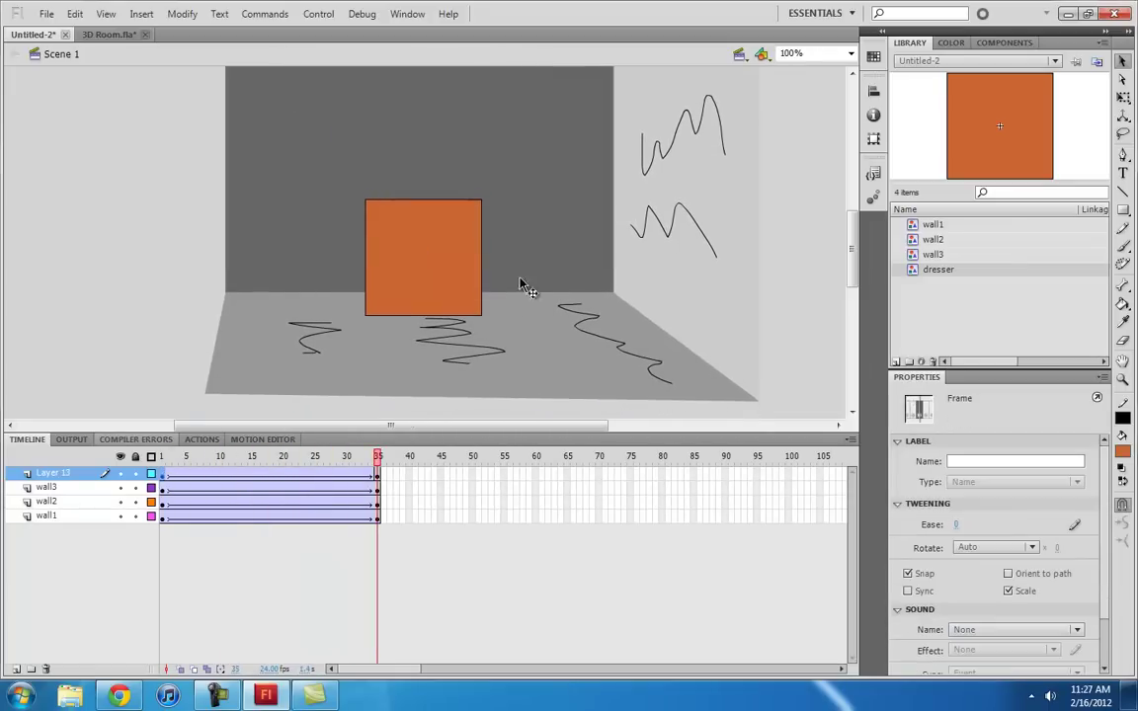
pyautogui.click(418, 267)
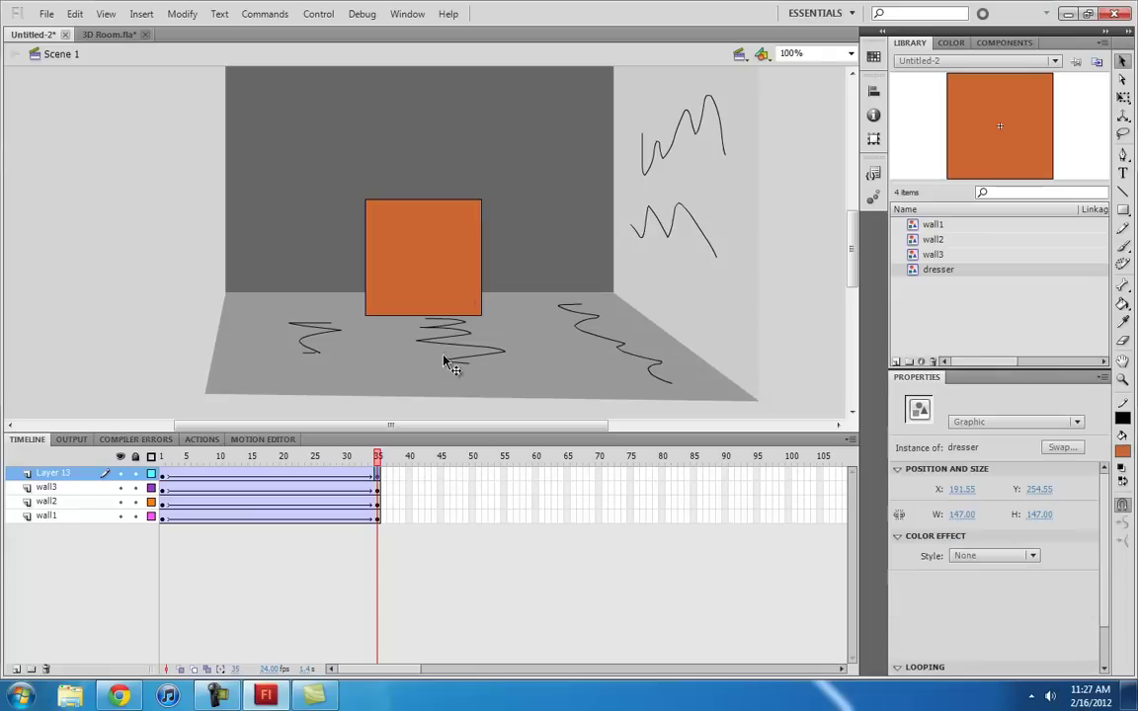
pyautogui.click(42, 538)
# - On a new layer, draw a tall rectangle at the right of the floor with a dark brown fill
pyautogui.click(19, 669)
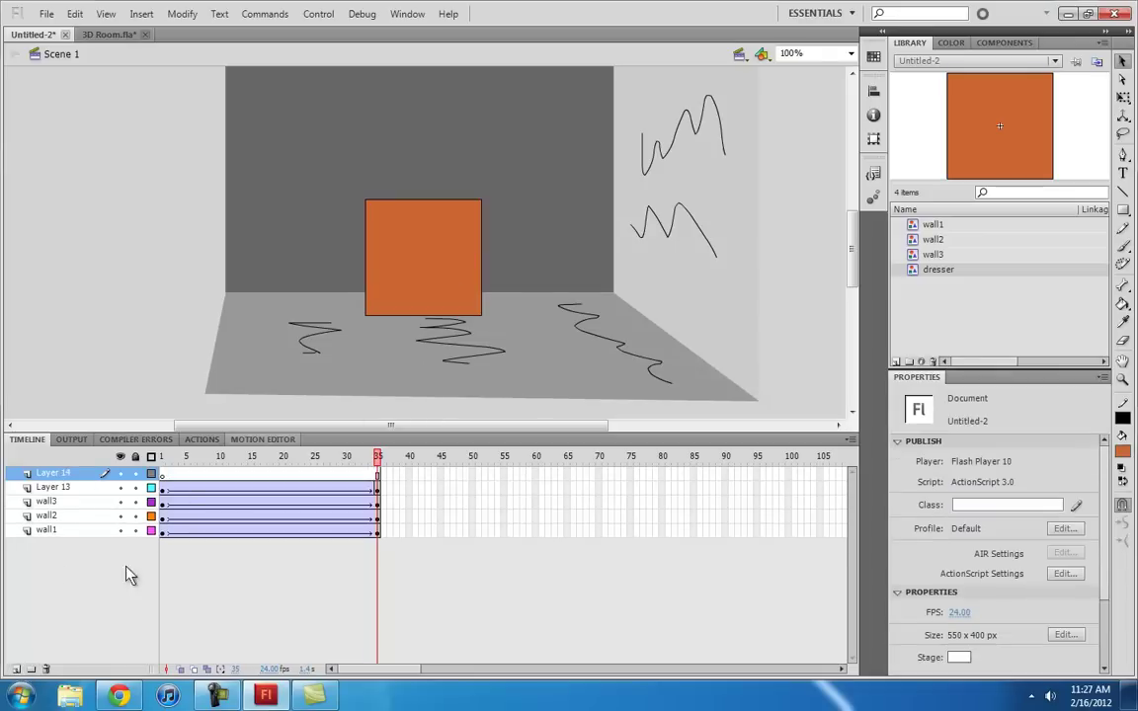
pyautogui.click(163, 478)
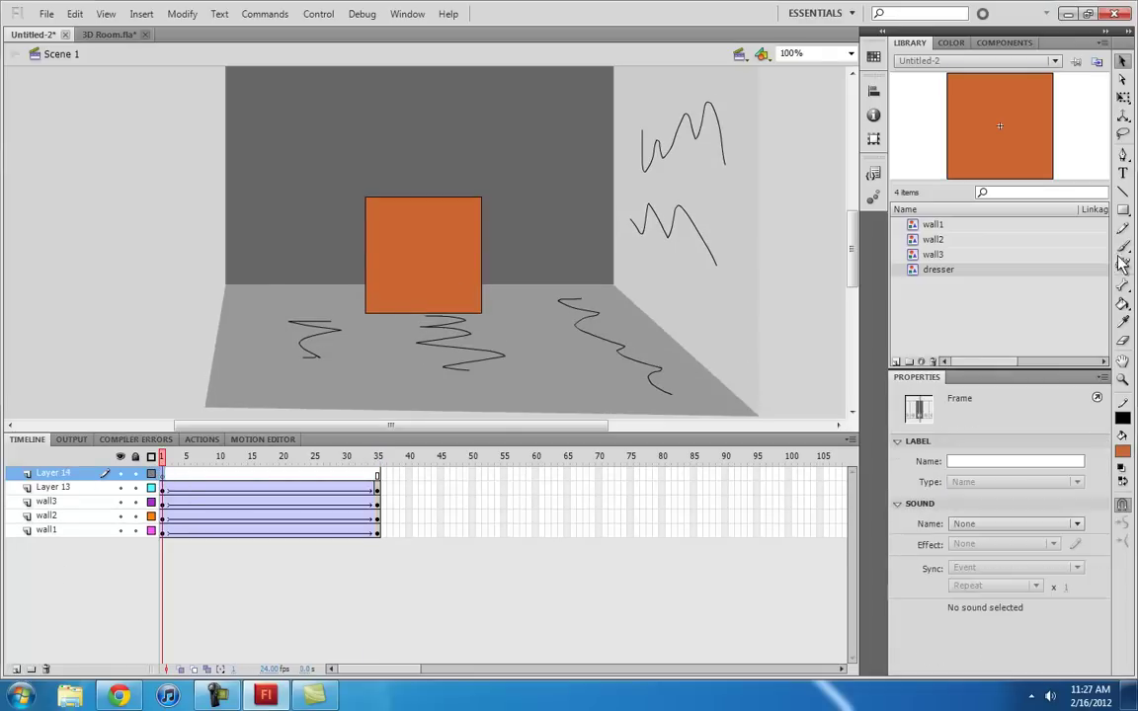
pyautogui.click(1122, 210)
pyautogui.moveTo(553, 197); pyautogui.dragTo(709, 400)
pyautogui.press('v')
pyautogui.doubleClick(657, 316)
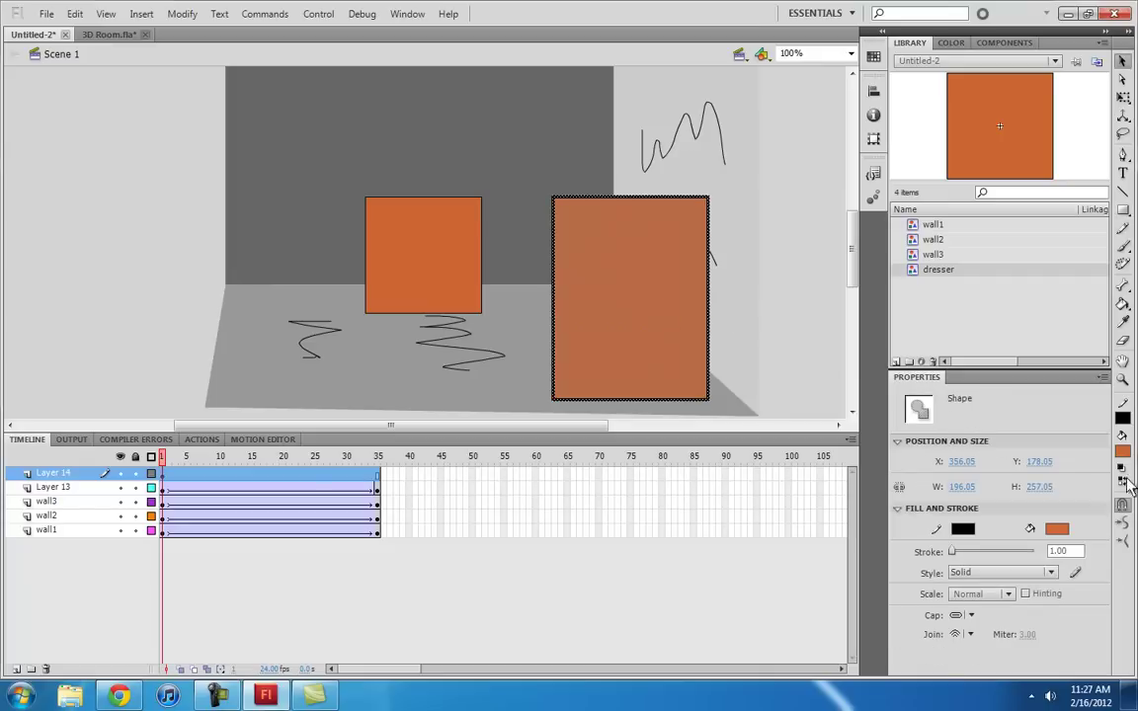
pyautogui.click(1122, 451)
pyautogui.click(1015, 564)
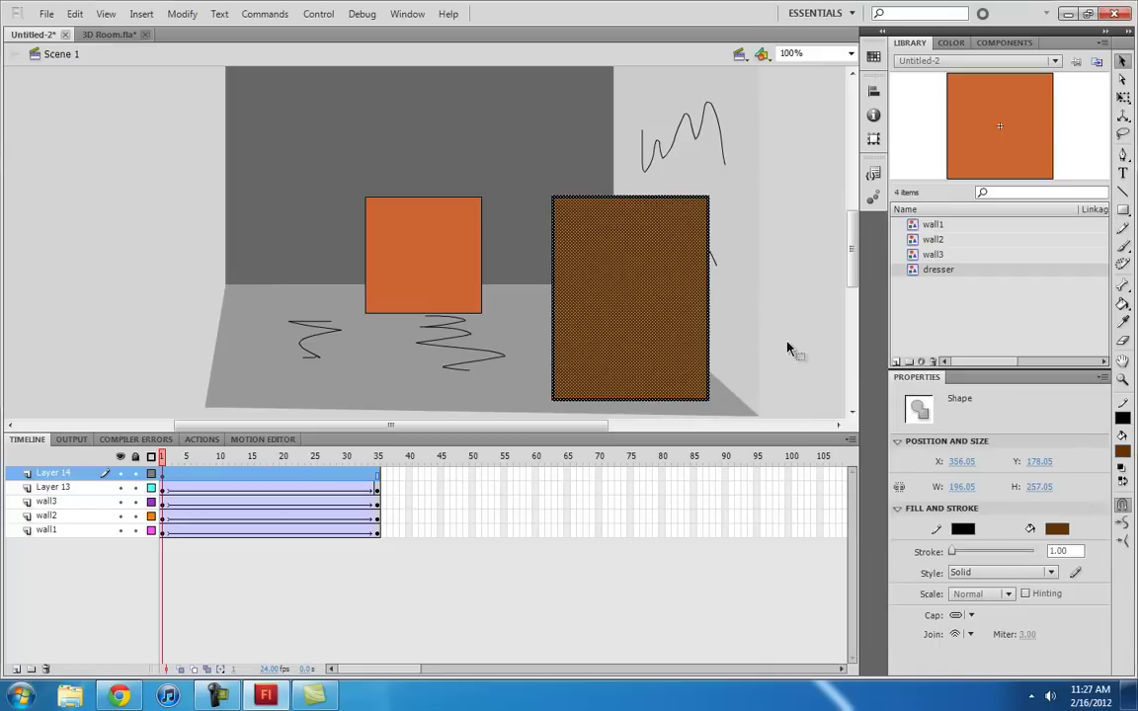
# - Convert the brown rectangle into a graphic symbol named 'drawer'
pyautogui.press('F8')
pyautogui.write('drawer')
pyautogui.click(687, 141)
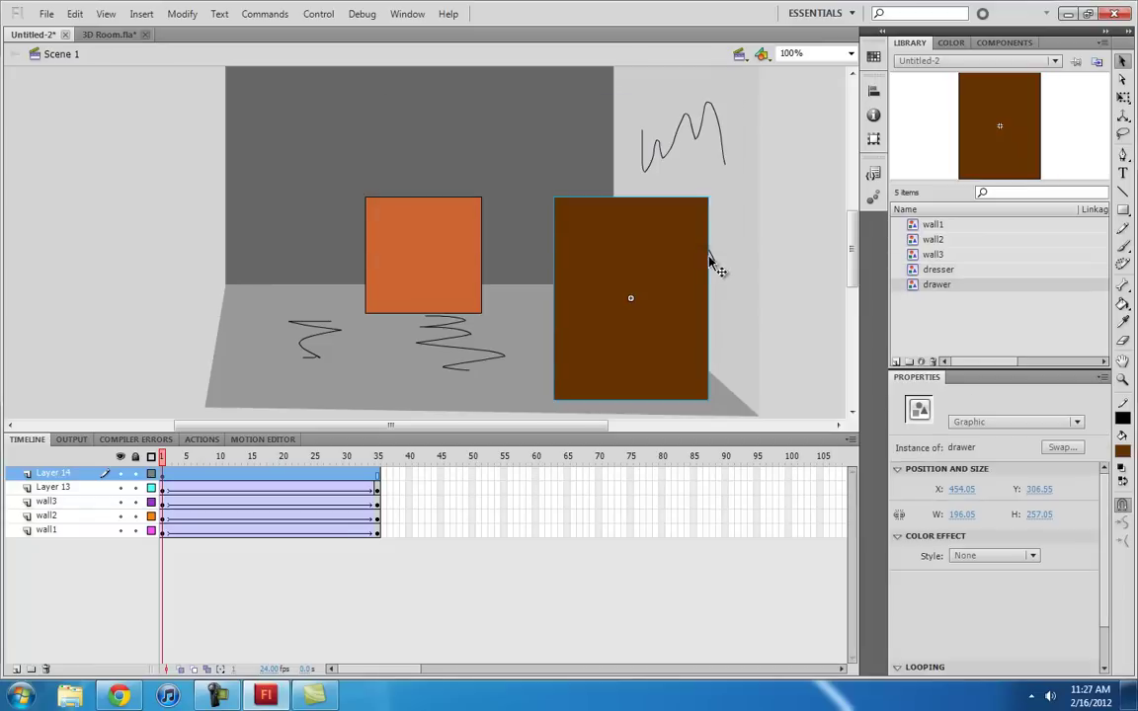
# - Insert a frame-35 keyframe on the drawer's Layer 14, return to frame 1, and select the floor graphic
pyautogui.scroll(-3, 747, 273)
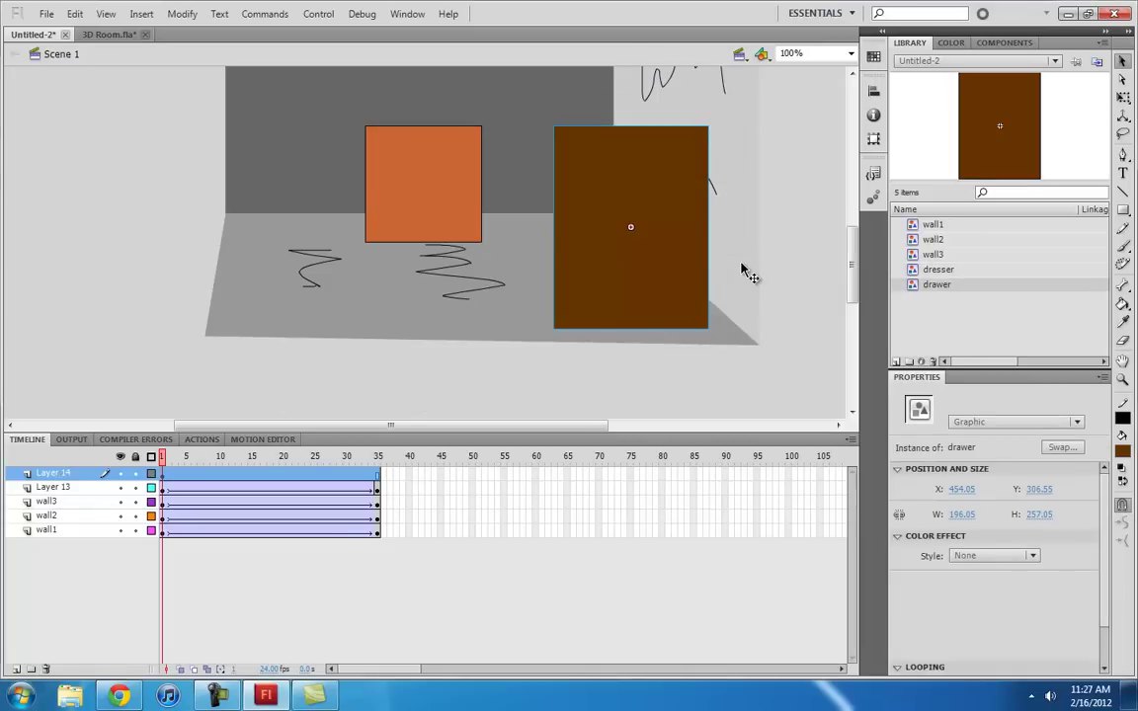
pyautogui.click(167, 480)
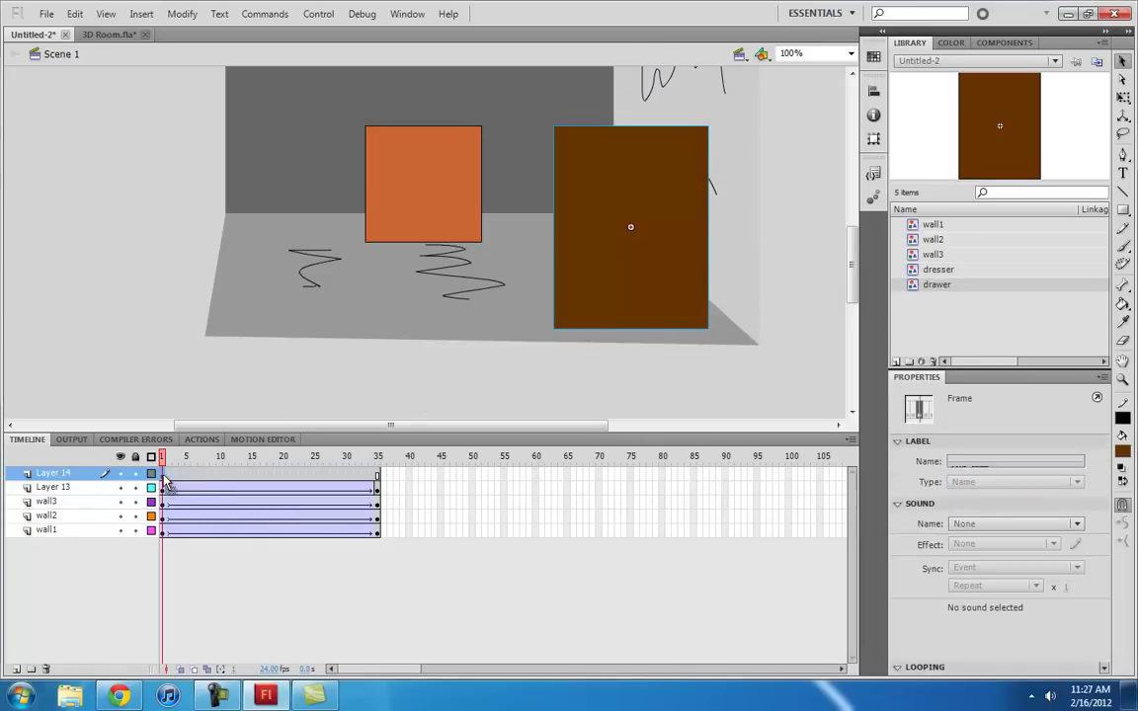
pyautogui.click(377, 480)
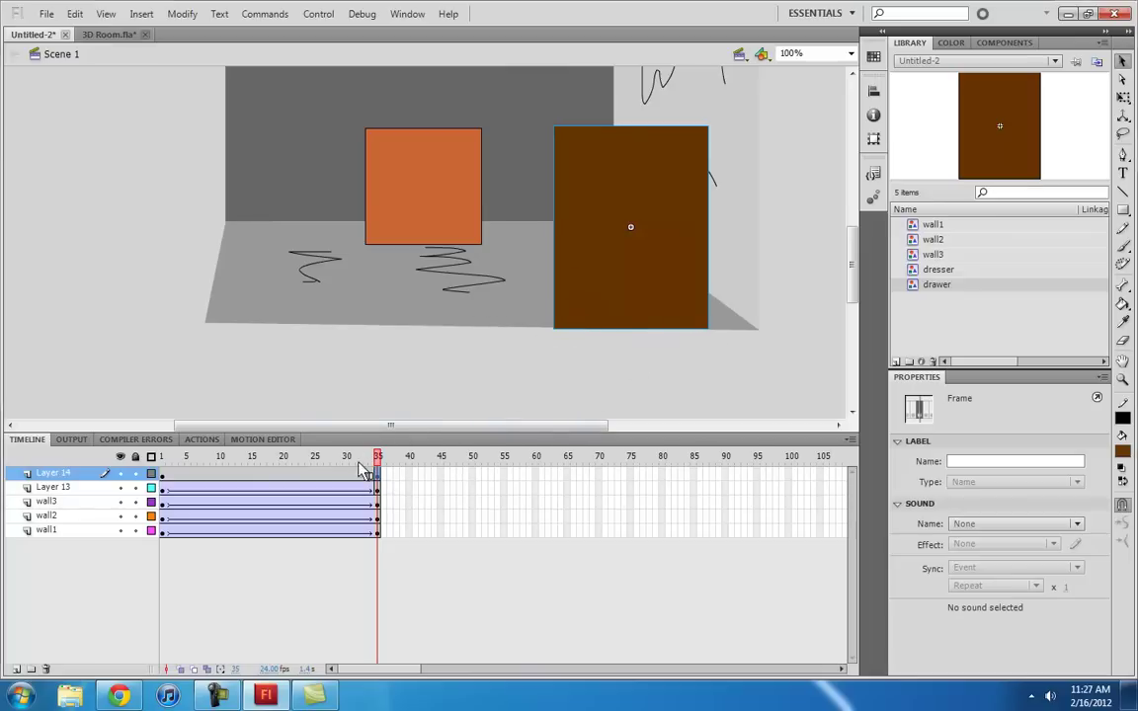
pyautogui.press('Up')
pyautogui.press('Up')
pyautogui.press('Up')
pyautogui.press('Up')
pyautogui.press('Up')
pyautogui.press('Up')
pyautogui.press('Up')
pyautogui.press('Up')
pyautogui.press('Up')
pyautogui.press('Up')
pyautogui.press('Up')
pyautogui.press('Up')
pyautogui.press('Up')
pyautogui.press('Up')
pyautogui.press('Up')
pyautogui.press('Up')
pyautogui.hotkey('shift', ',')
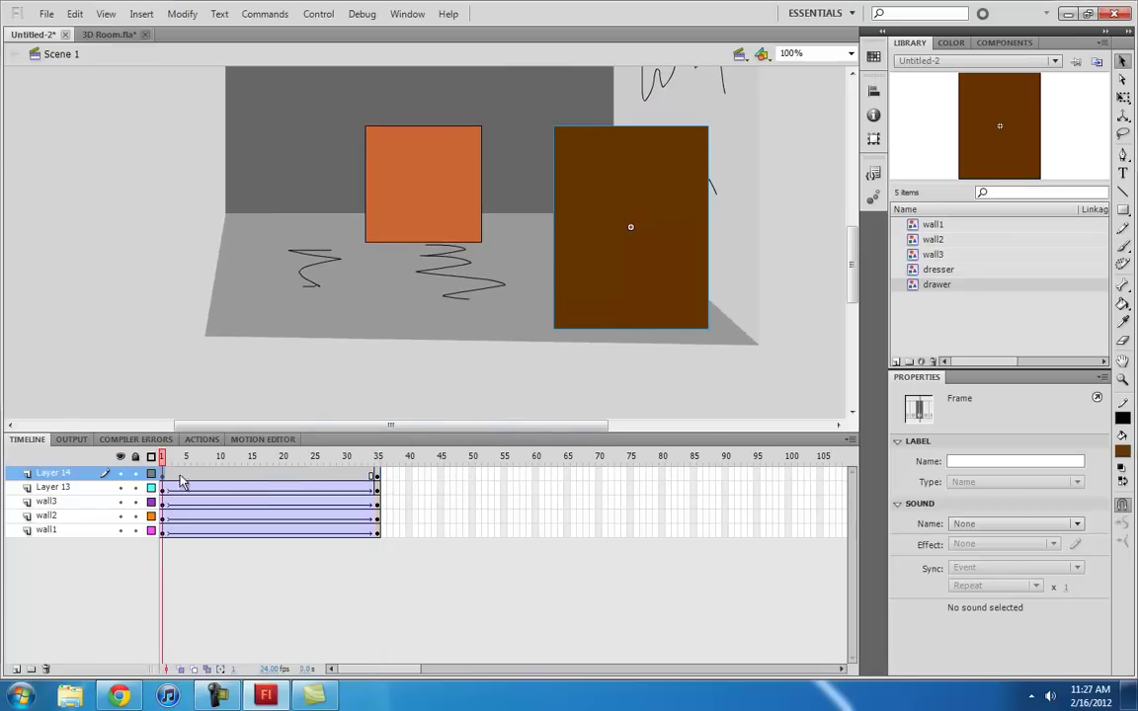
pyautogui.click(524, 324)
# - Inside the wall2 floor symbol, draw a horizontal line beneath the drawer, then return to Scene 1
pyautogui.doubleClick(544, 336)
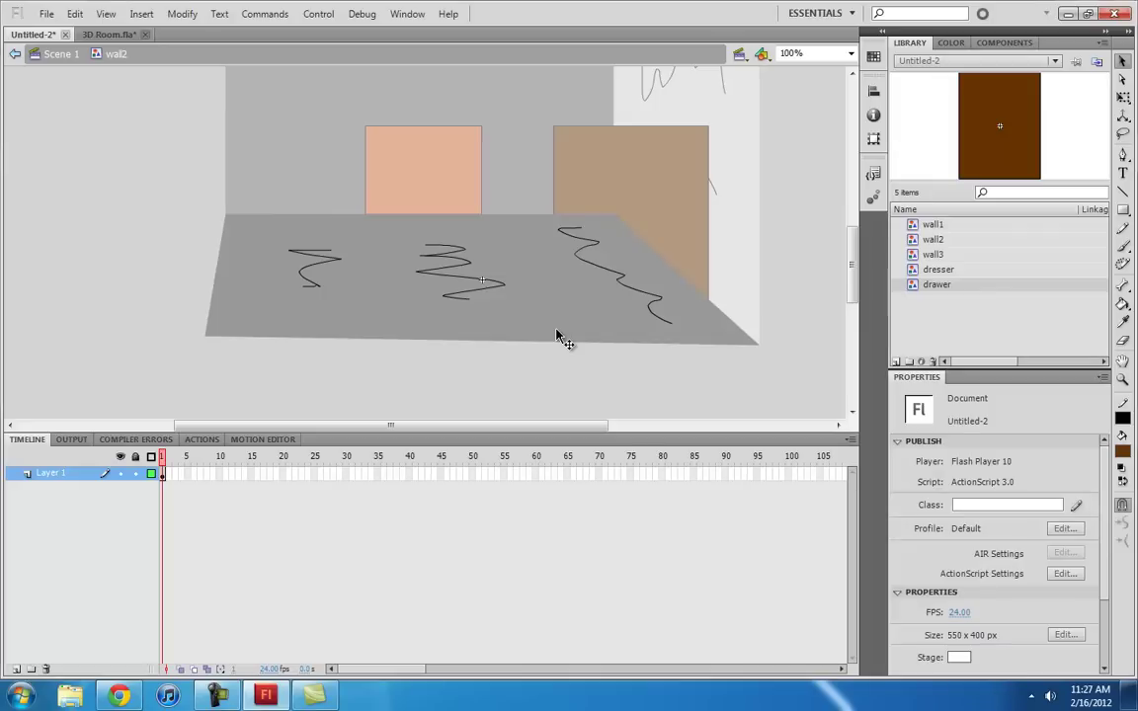
pyautogui.click(1122, 191)
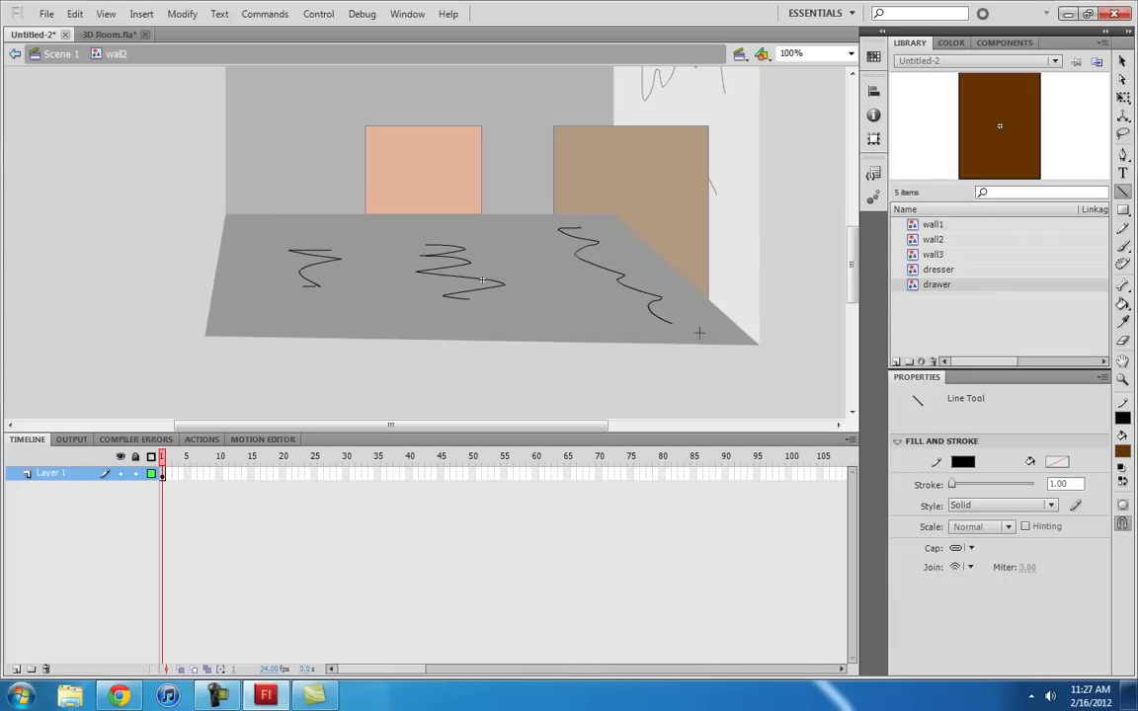
pyautogui.click(71, 58)
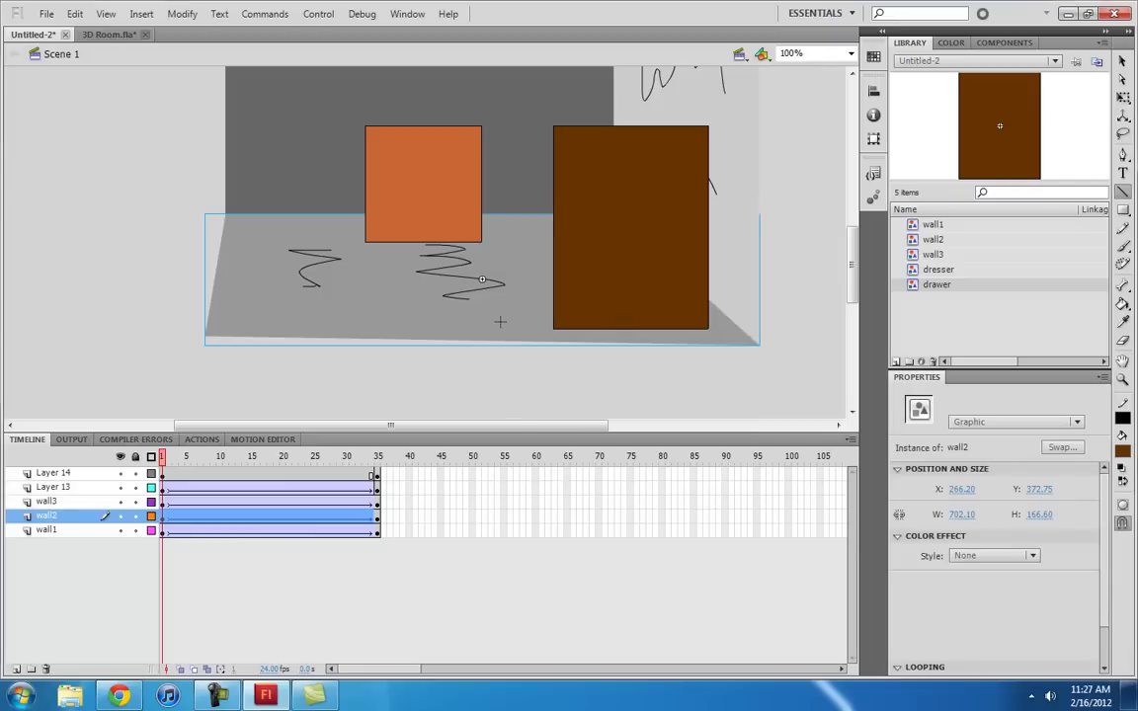
pyautogui.click(1122, 61)
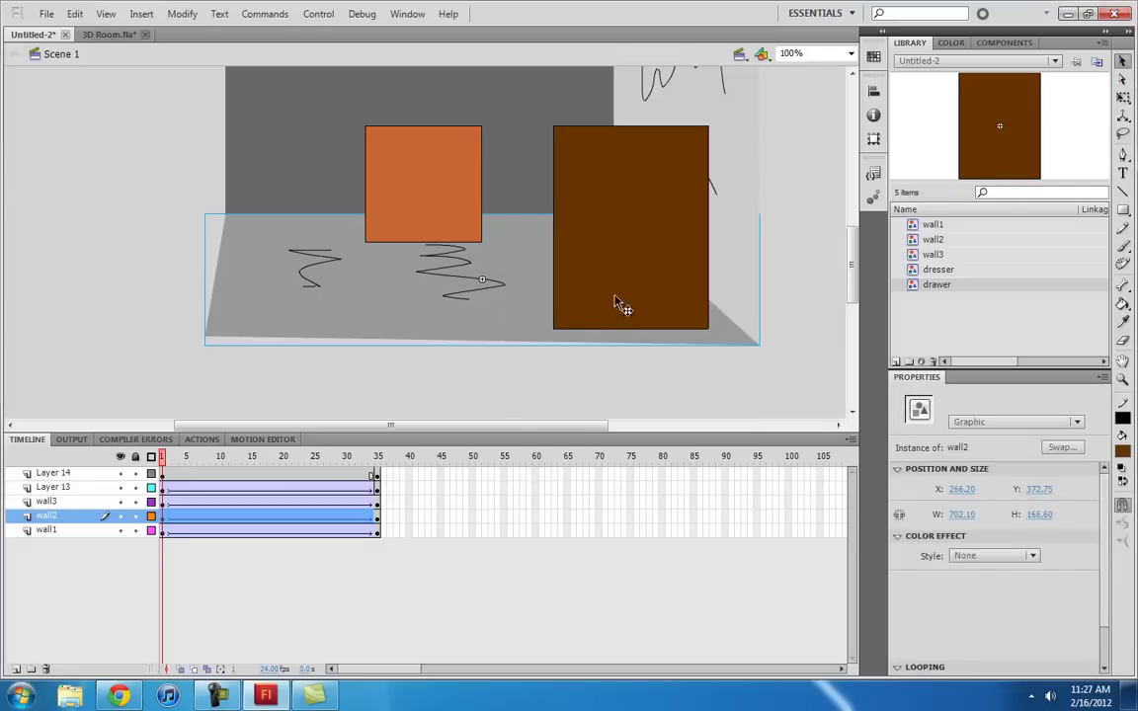
pyautogui.doubleClick(554, 339)
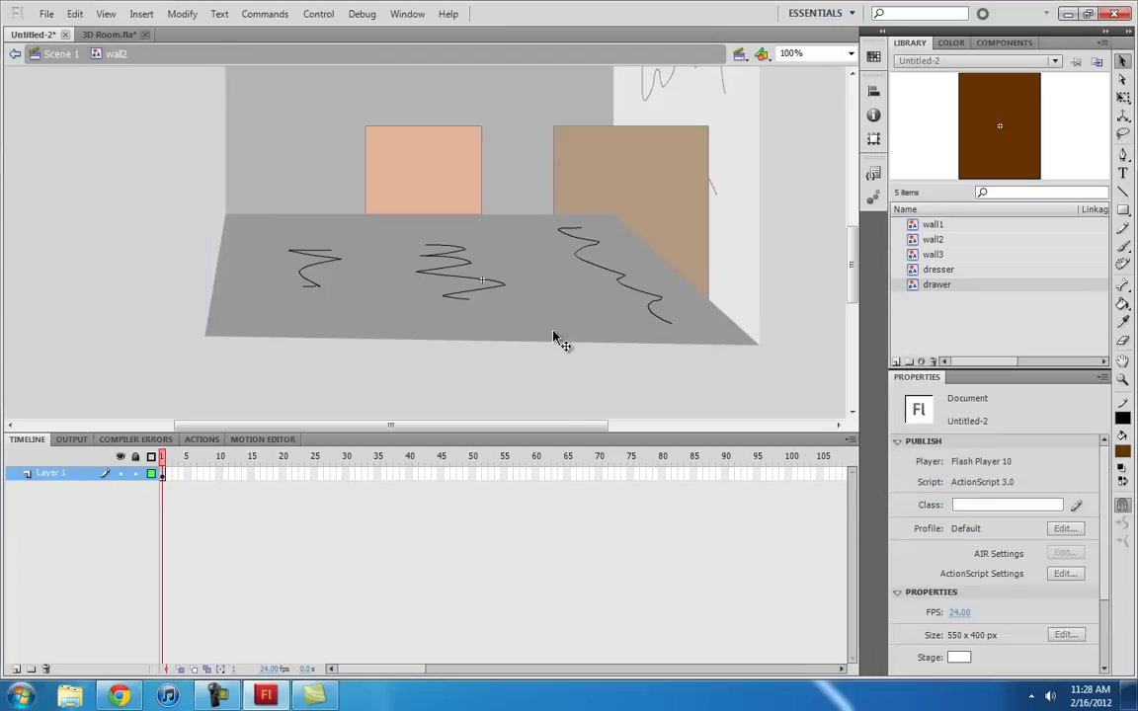
pyautogui.press('n')
pyautogui.moveTo(554, 330); pyautogui.dragTo(625, 330)
pyautogui.moveTo(693, 330); pyautogui.dragTo(692, 330)
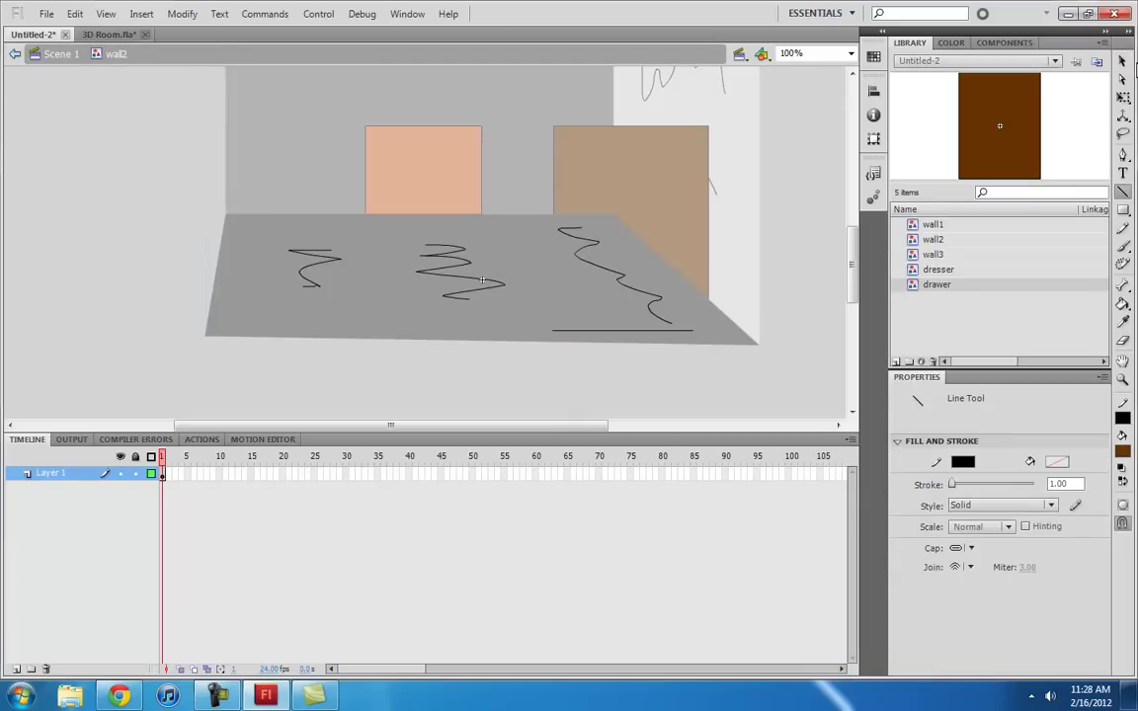
pyautogui.press('v')
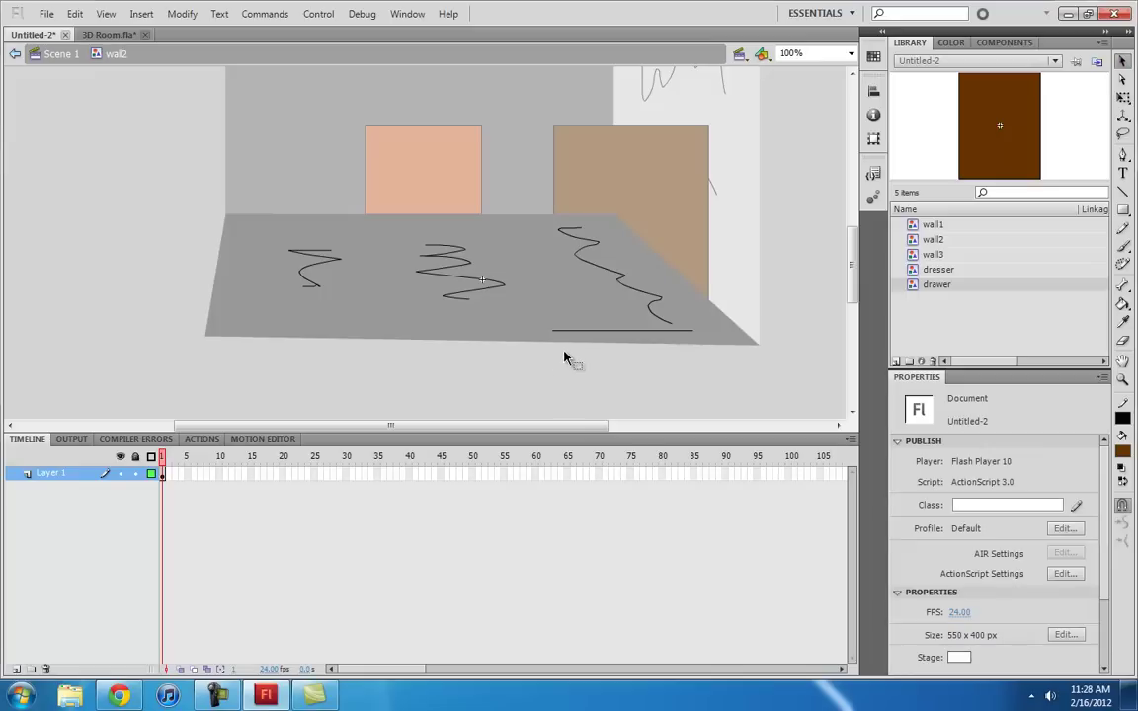
pyautogui.click(62, 53)
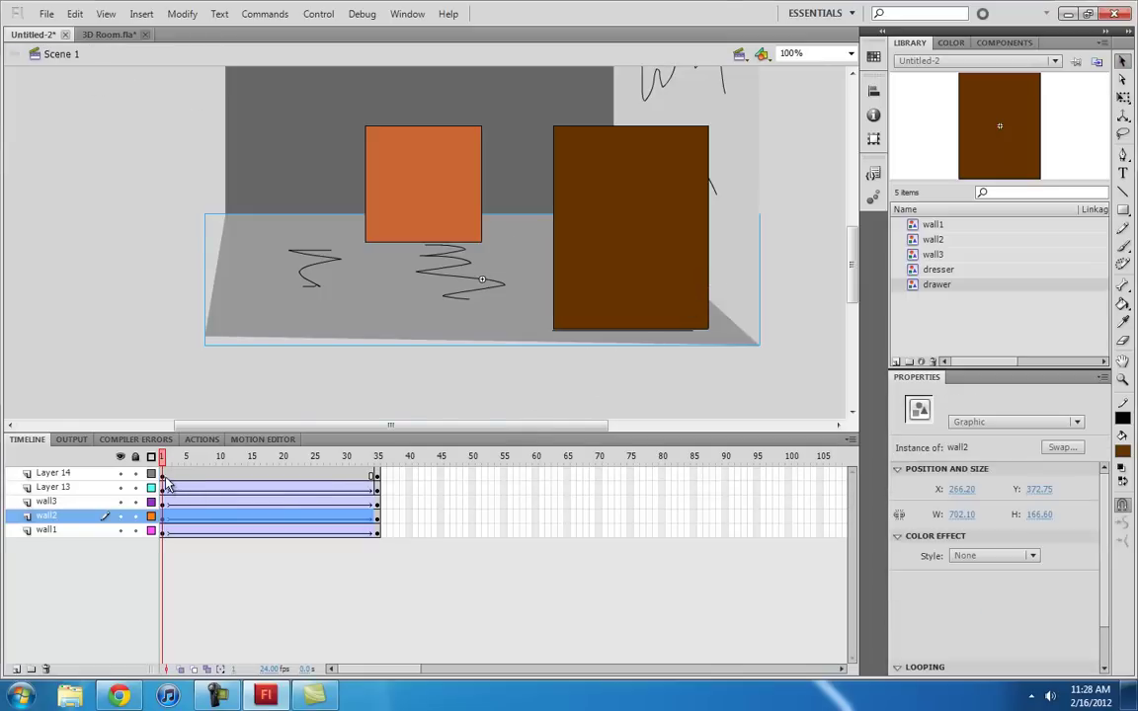
# - At frame 35, nudge the drawer down and add a classic tween on its layer
pyautogui.click(166, 476)
pyautogui.click(376, 475)
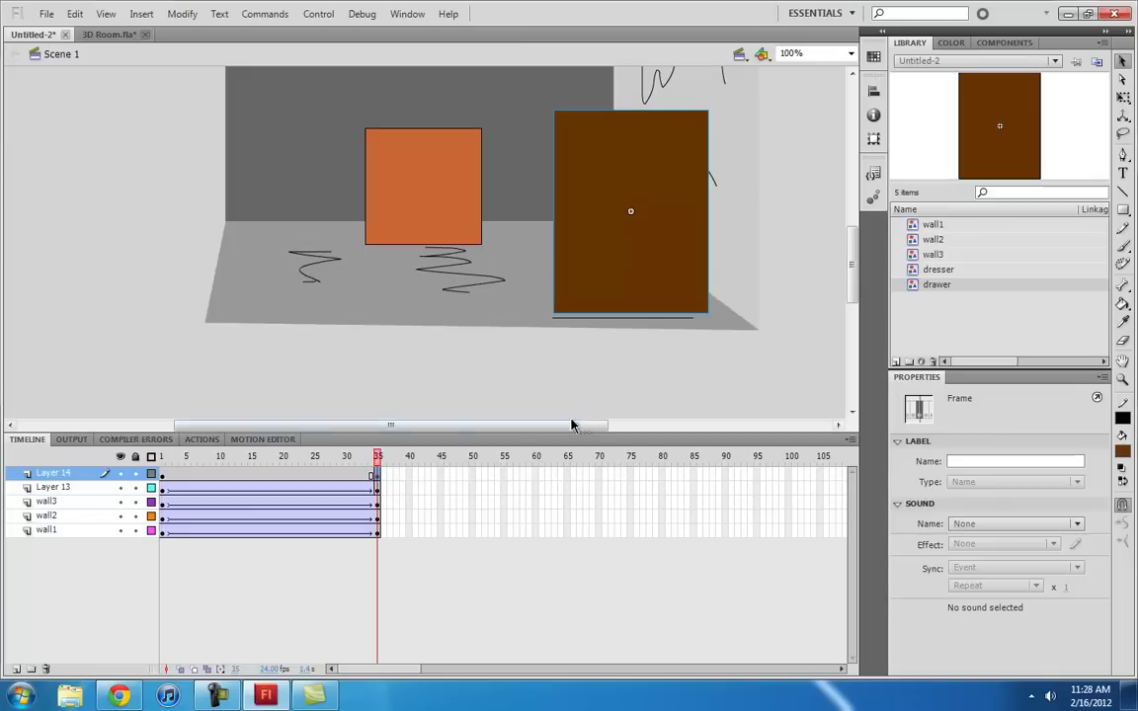
pyautogui.press('Down')
pyautogui.press('Down')
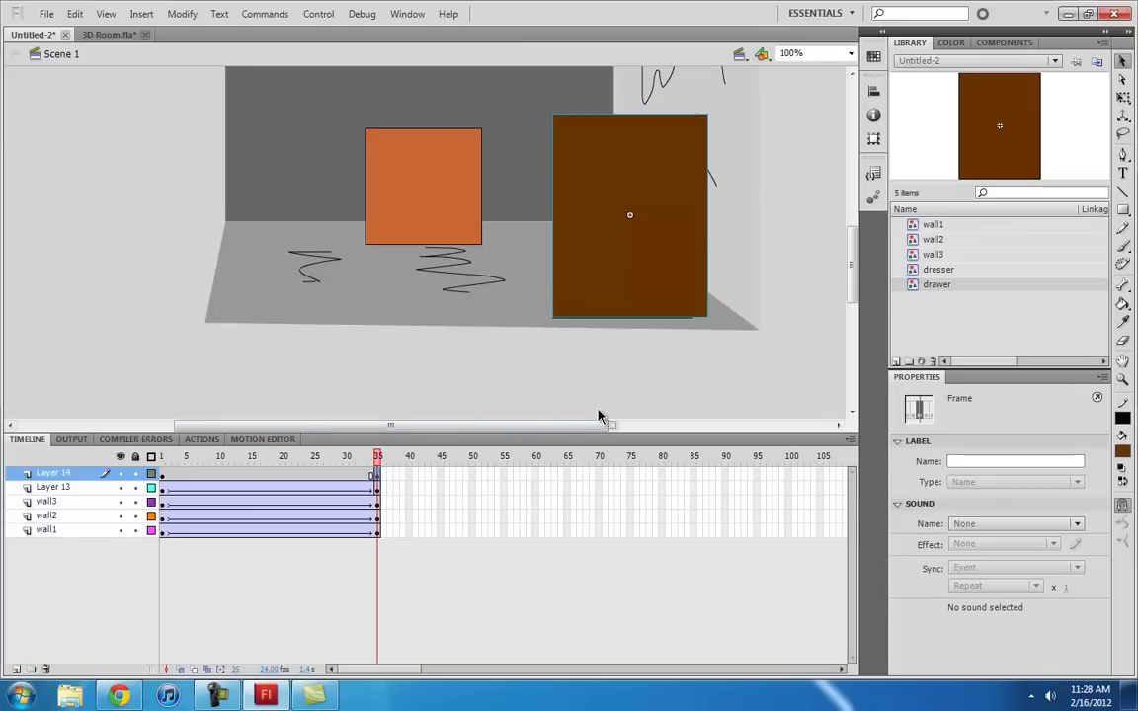
pyautogui.rightClick(253, 476)
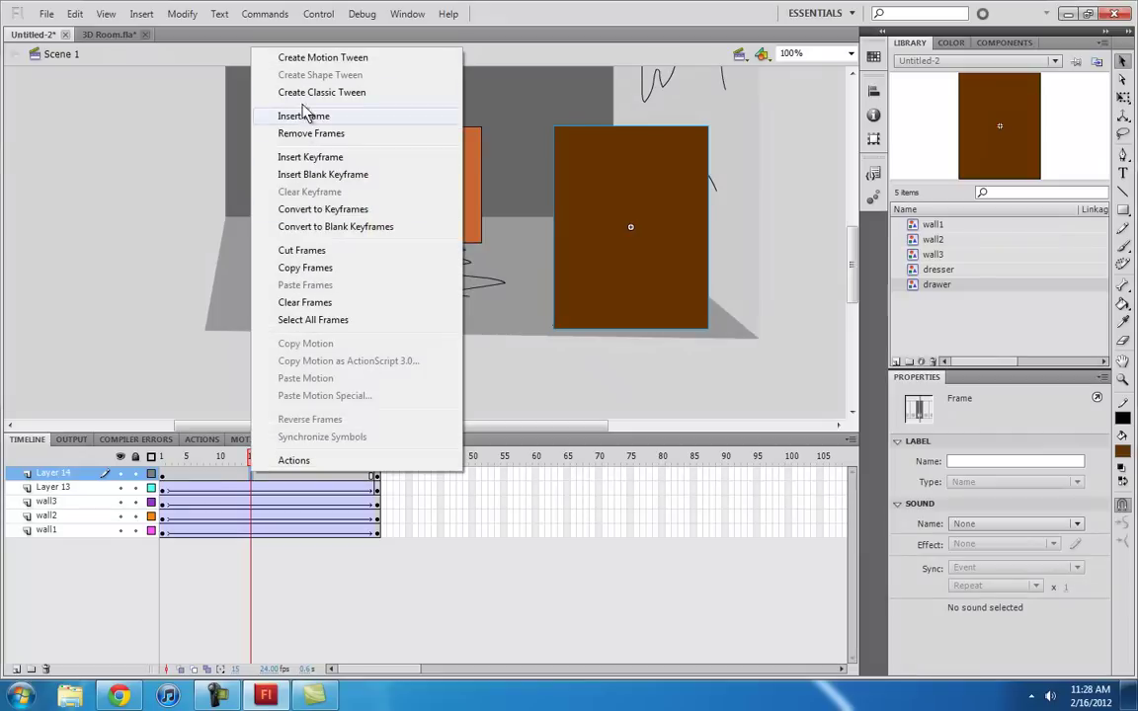
pyautogui.click(301, 87)
# - Replay the drawer tween from frame 1 several times and check its final position
pyautogui.click(164, 476)
pyautogui.press('Return')
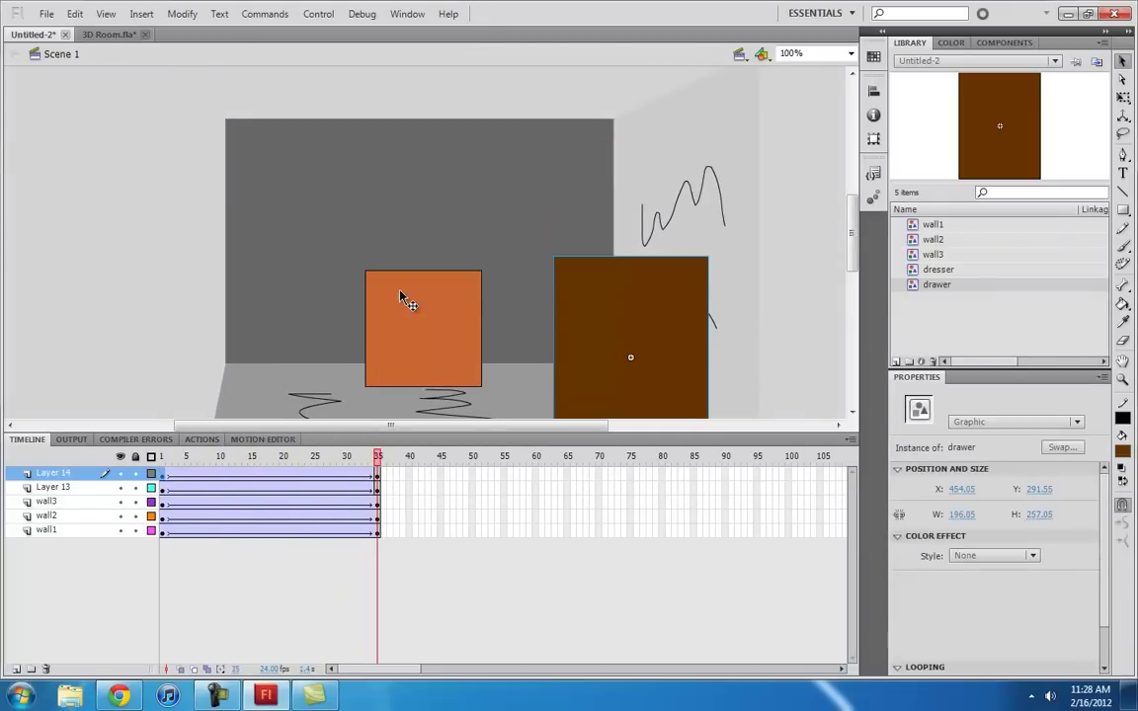
pyautogui.click(162, 475)
pyautogui.press('Return')
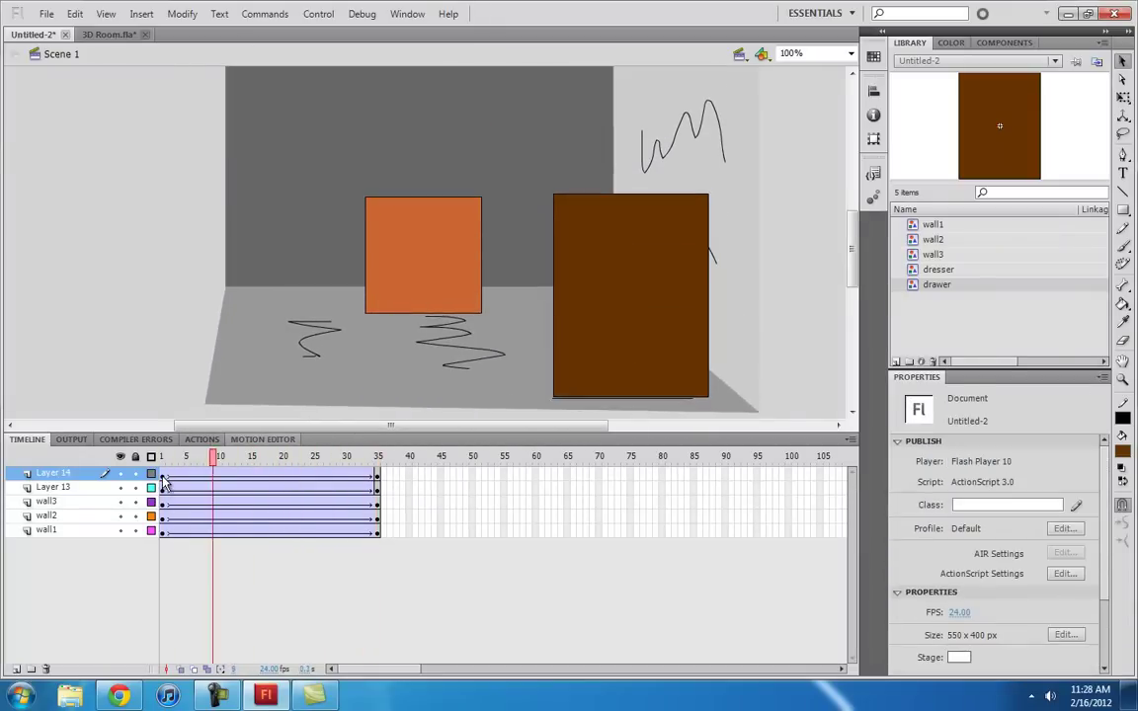
pyautogui.click(163, 476)
pyautogui.press('Return')
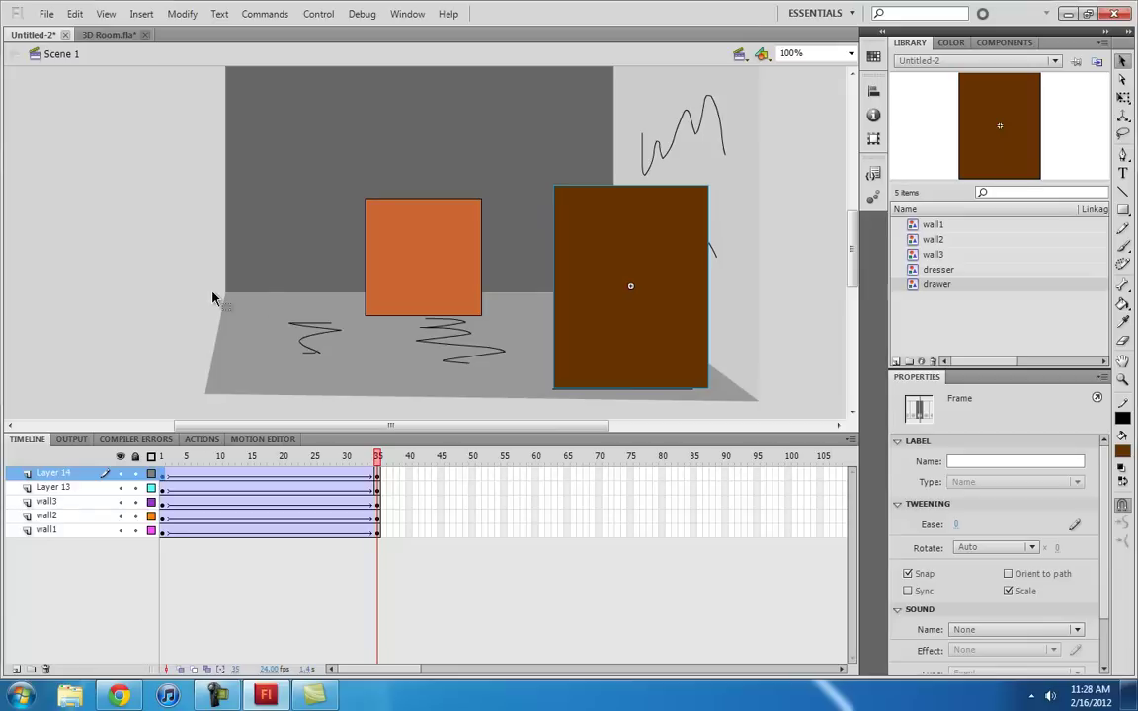
pyautogui.click(742, 284)
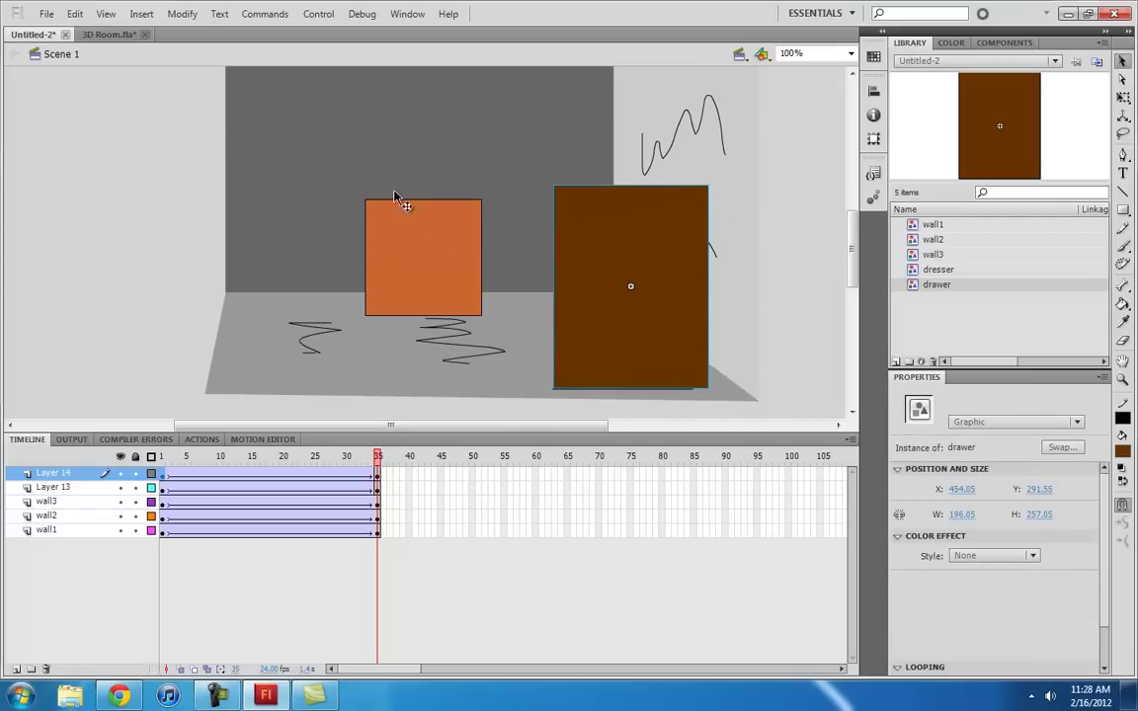
pyautogui.click(739, 53)
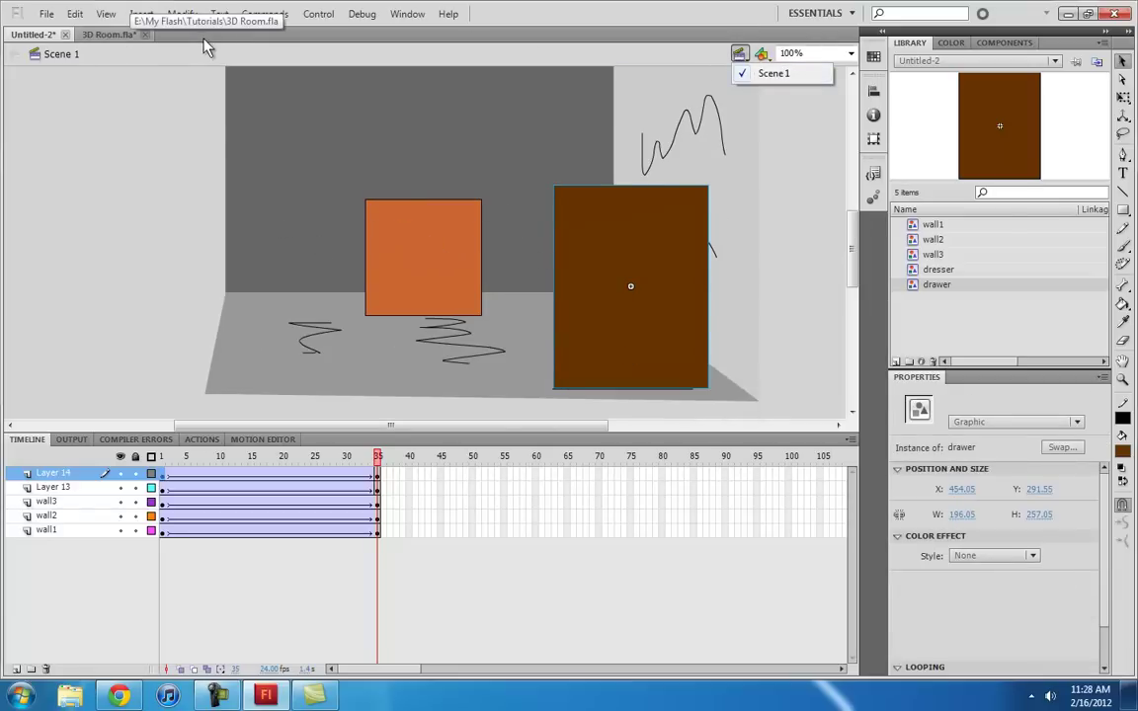
# - Bring up 3D Room.fla, choose Scene 2 and play its two-box animation
pyautogui.click(136, 35)
pyautogui.click(741, 55)
pyautogui.click(771, 92)
pyautogui.press('Return')
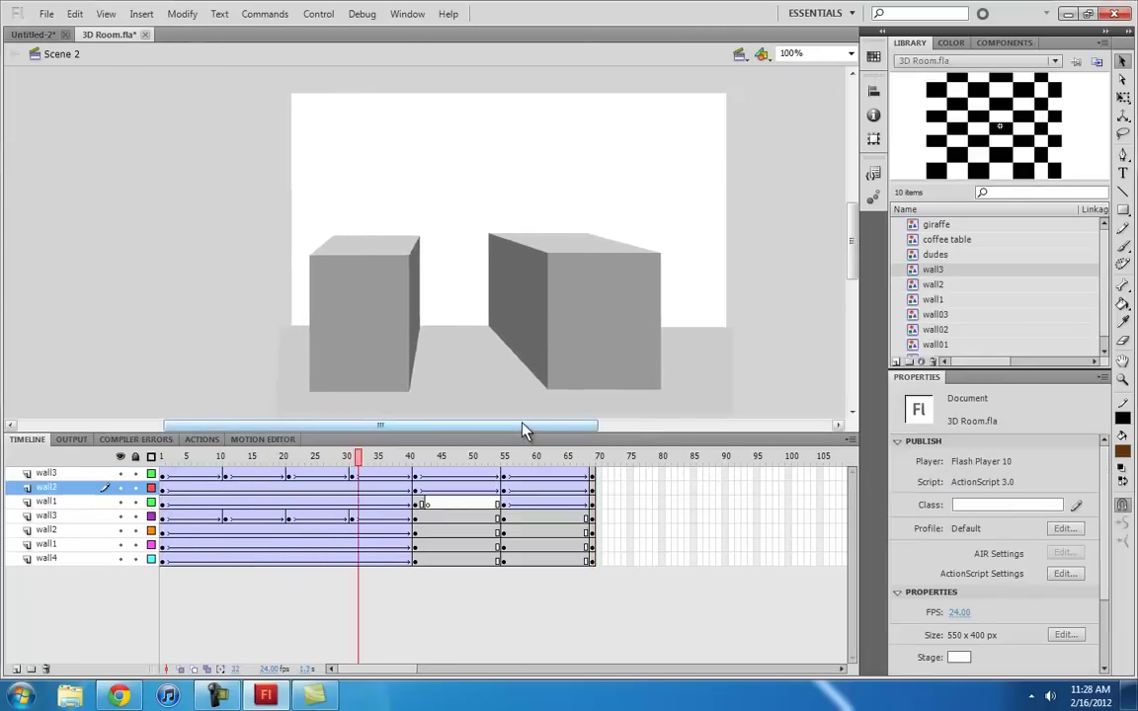